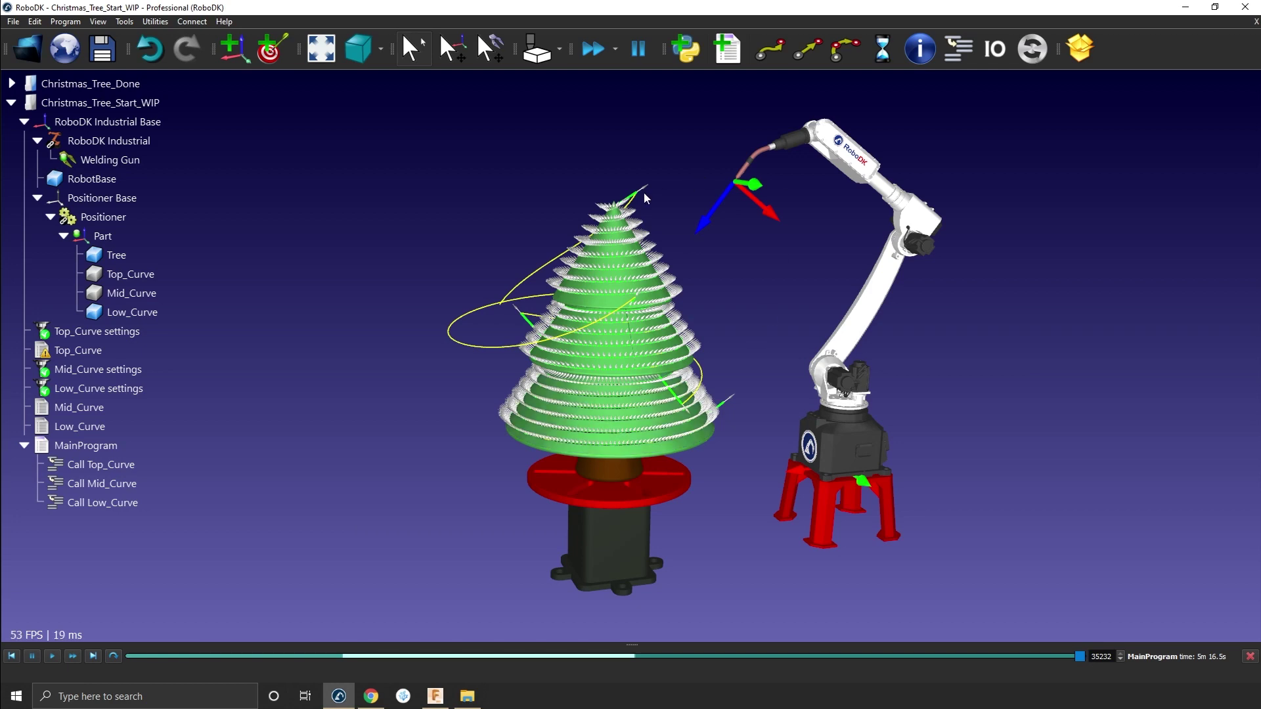
Zoom in on the tree top and drag the welding gun tip onto it, opening the robot's jog panel.
scroll(629, 206, up, 1)
scroll(629, 207, up, 5)
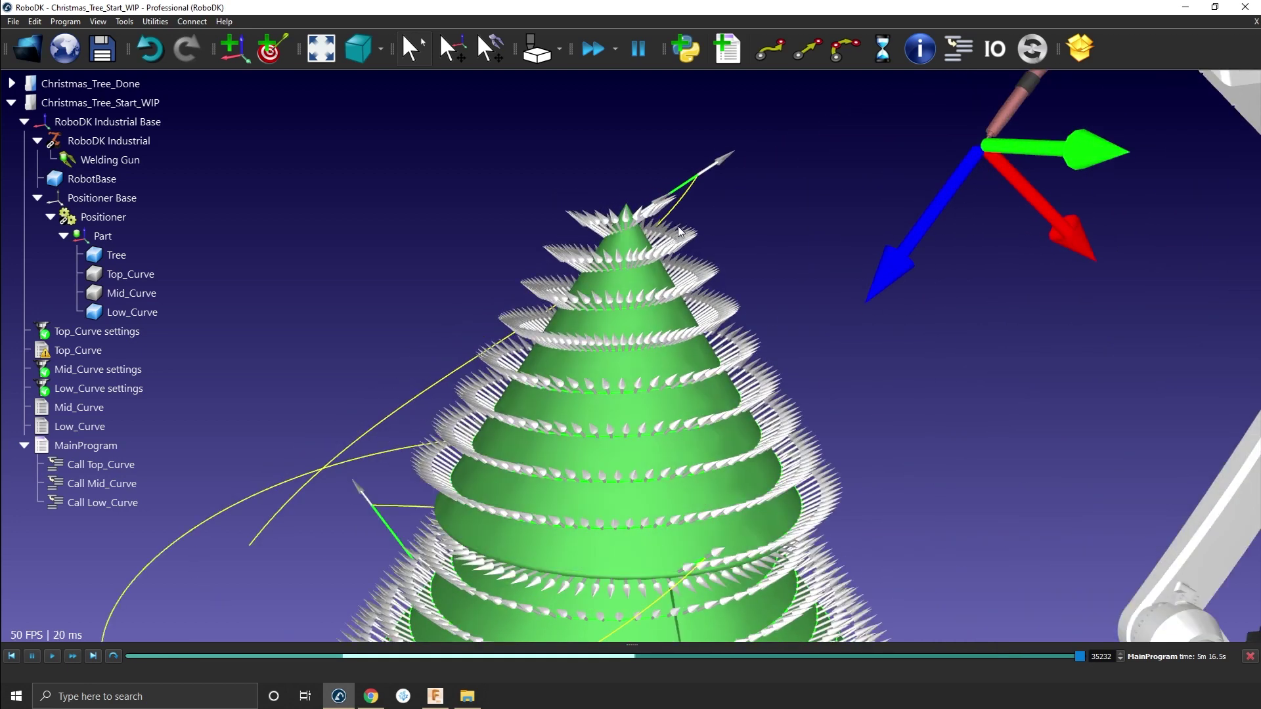
key(alt)
alt+drag(975, 249, 670, 394)
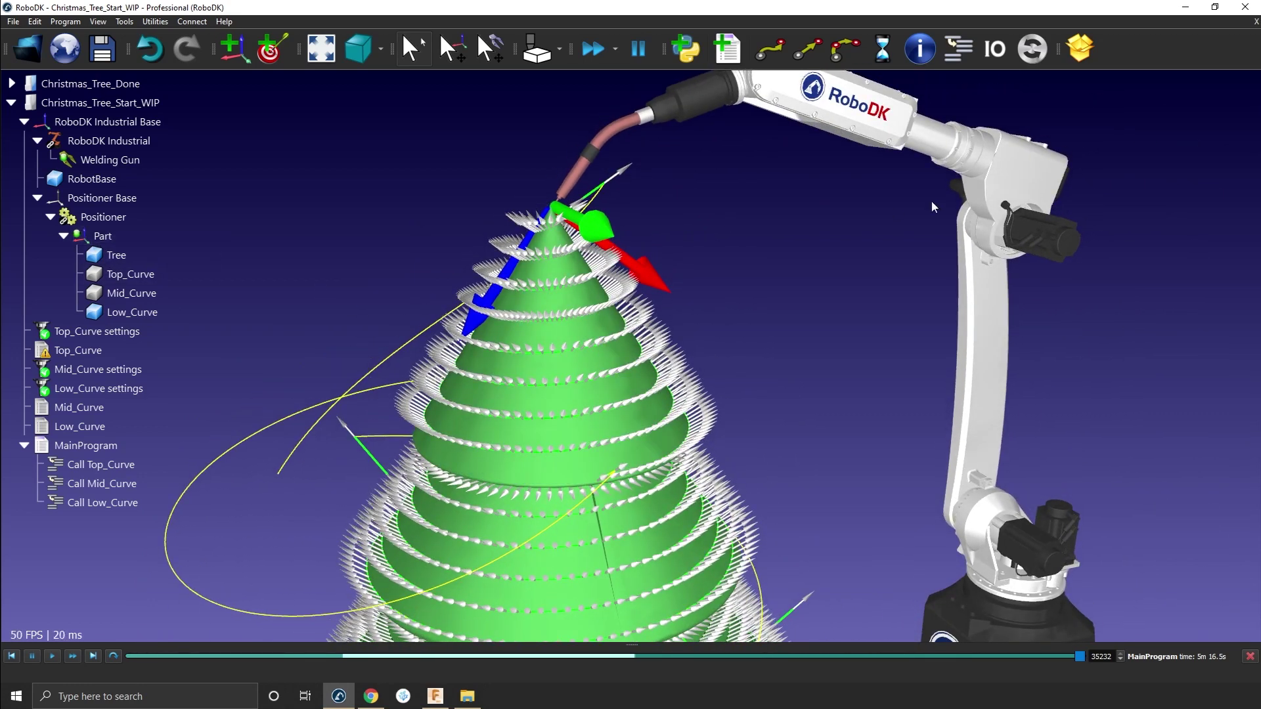
double_click(105, 141)
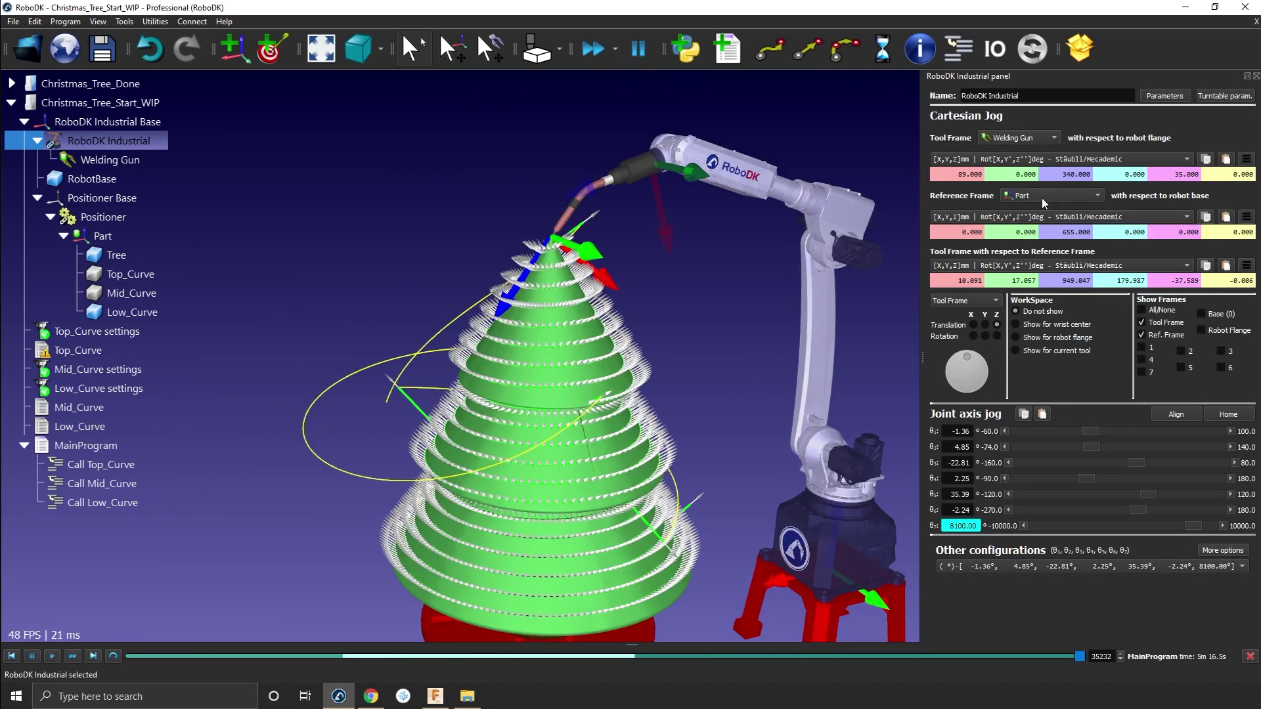
Set the tool pose to X 0, Y 0, Z 950 relative to Part and add it as Target 1.
double_click(1017, 280)
text(0)
key(Return)
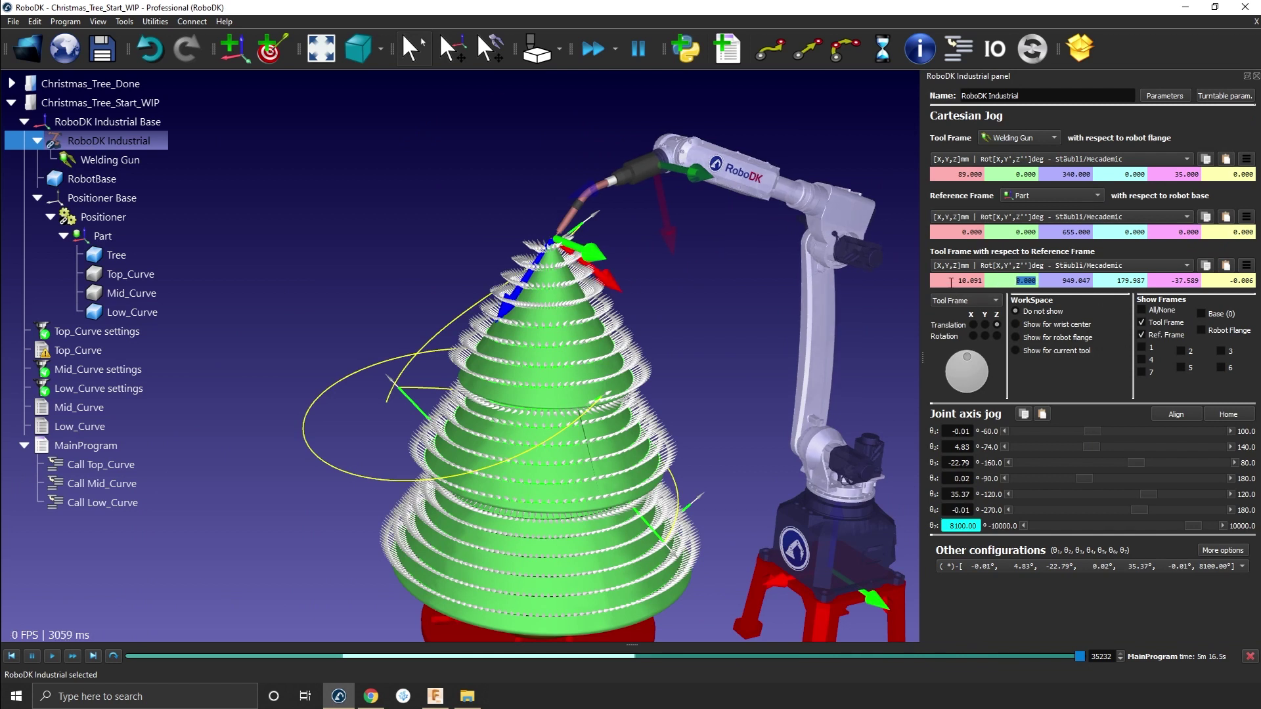
drag(958, 280, 1036, 282)
text(0)
key(Return)
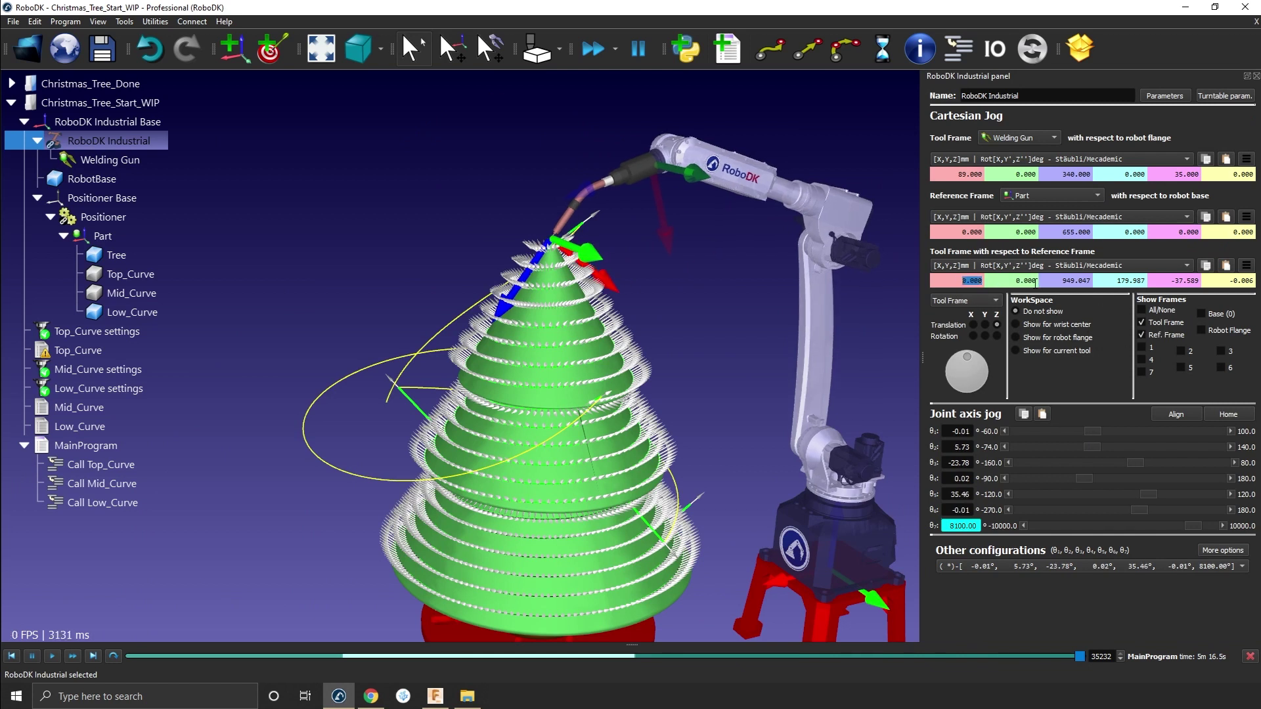
double_click(1052, 280)
text(950)
key(Return)
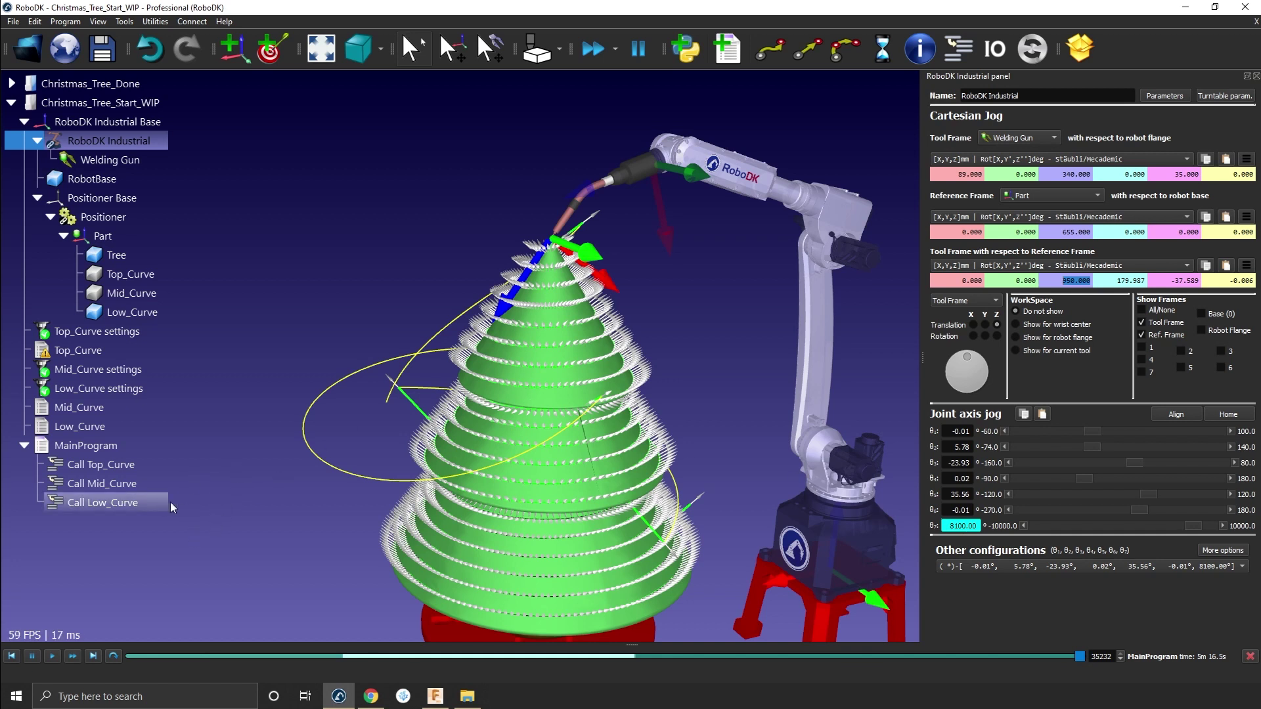
click(1249, 656)
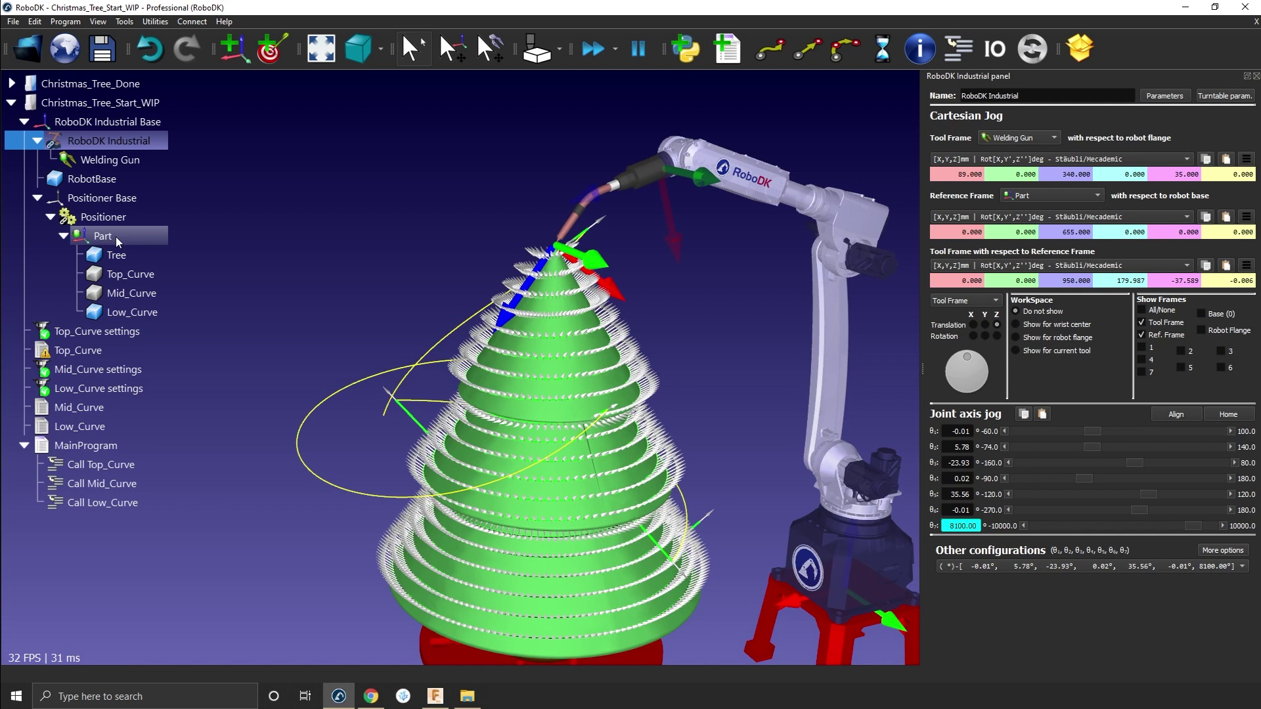
click(274, 53)
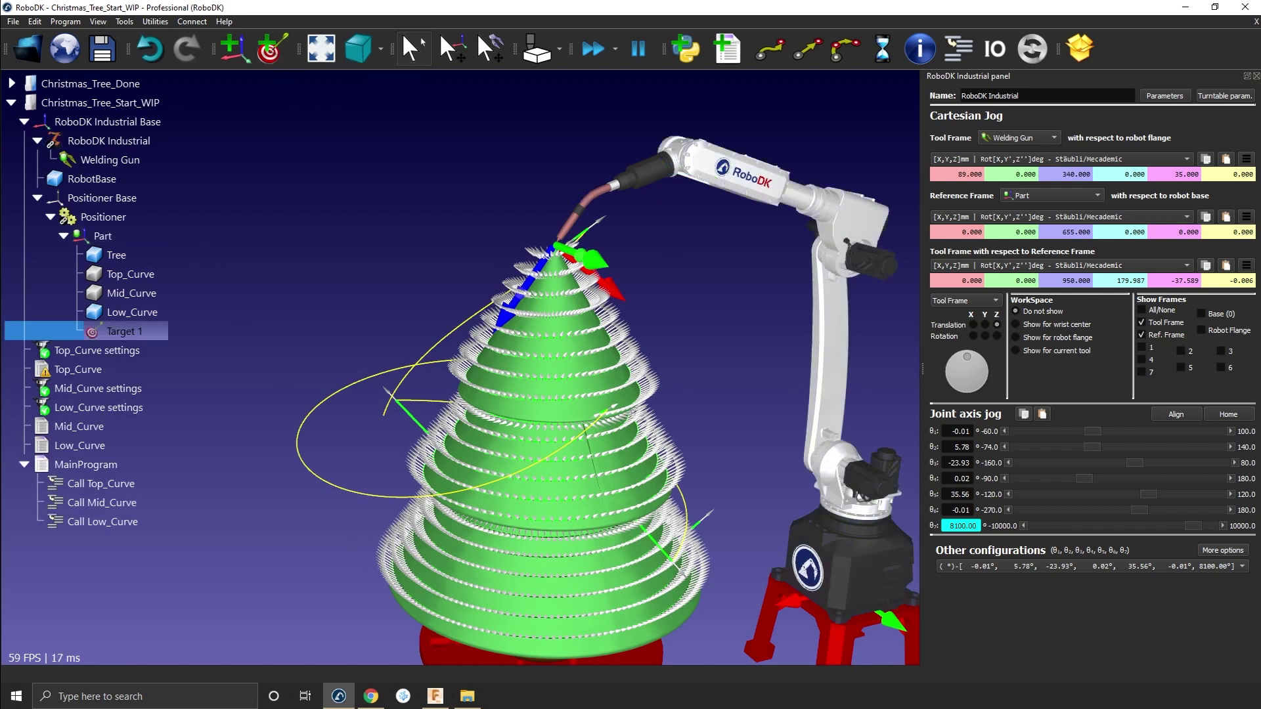
key(alt+Tab)
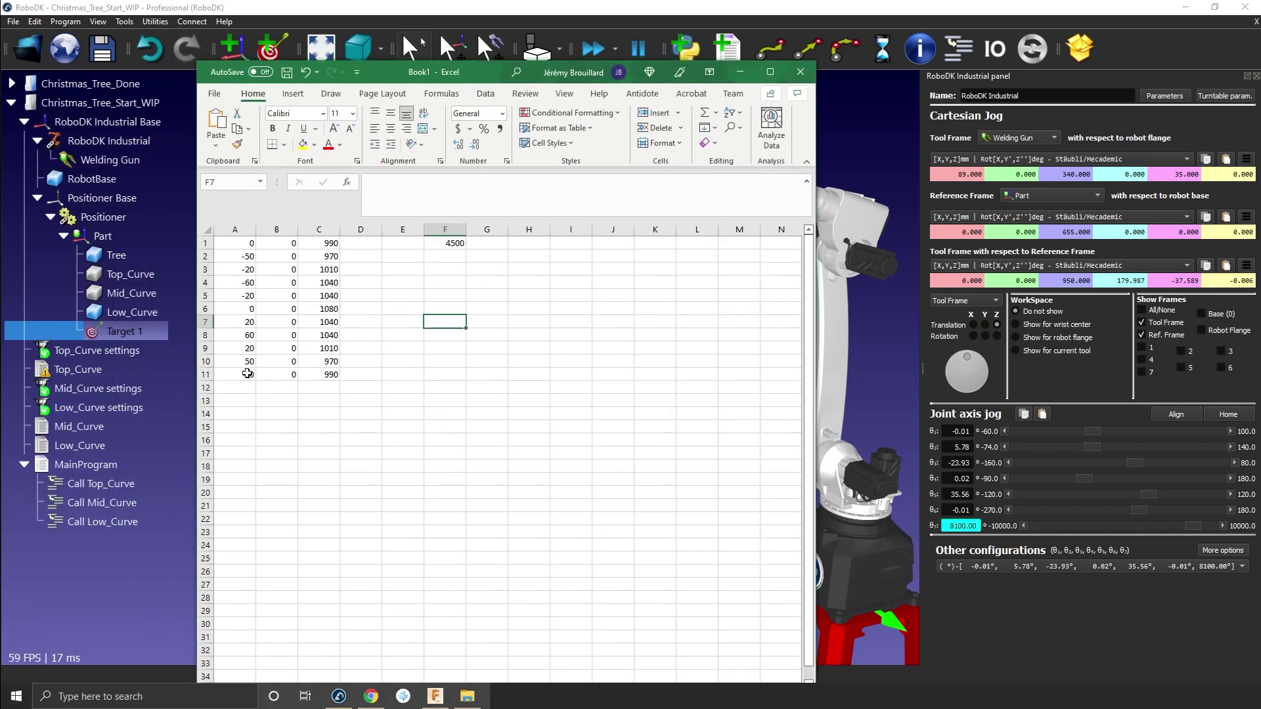
key(alt+Tab)
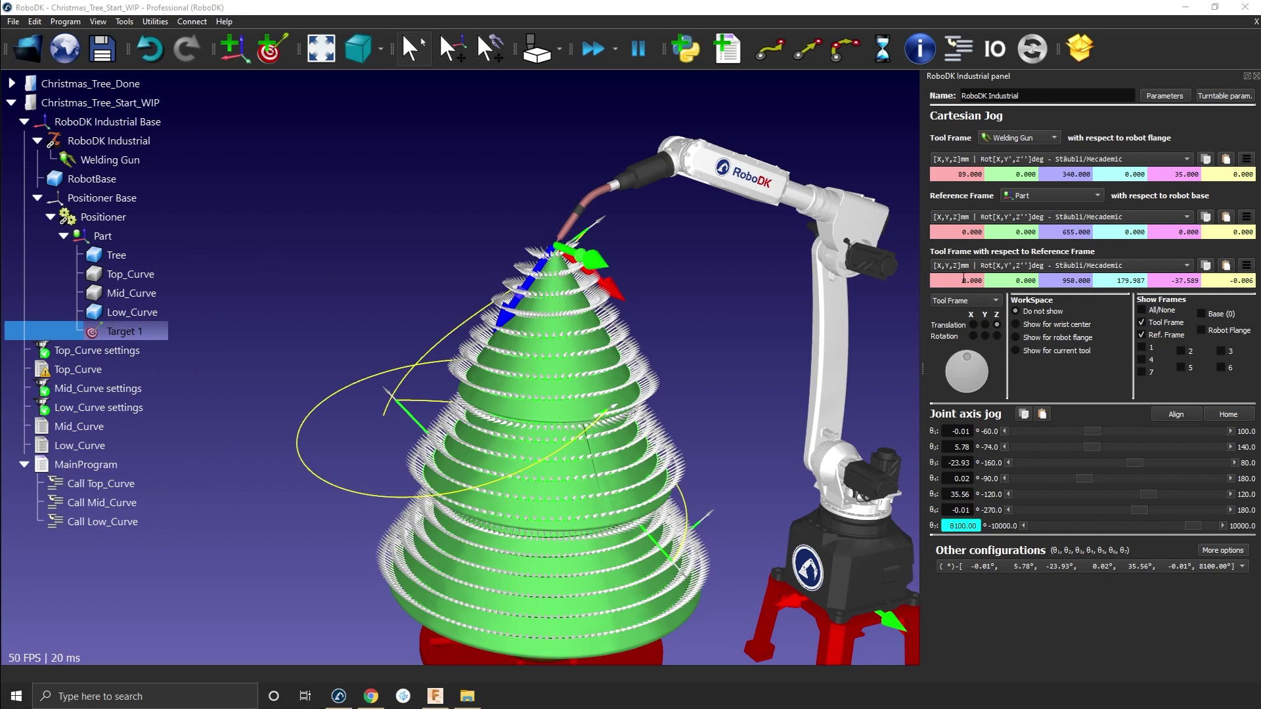
Add Target 2 at Z 990 and Target 3 at X -50, Z 970.
click(961, 278)
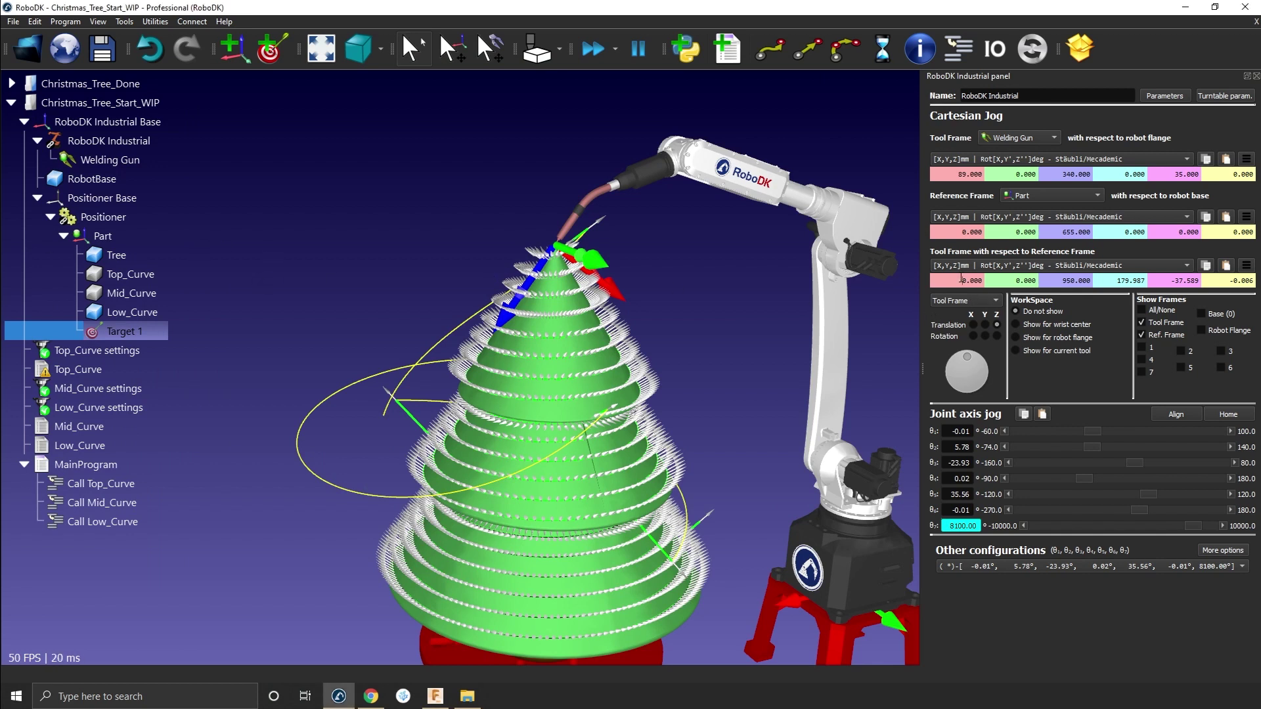
click(1068, 279)
key(Return)
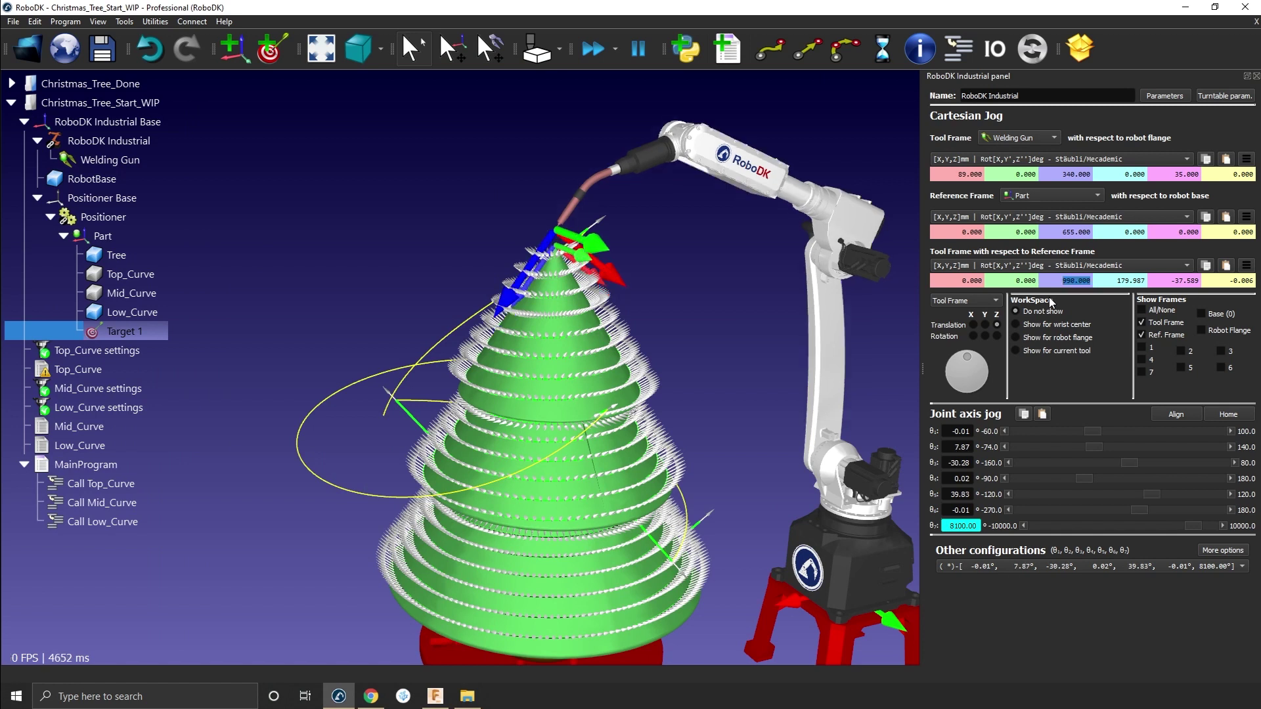
click(269, 48)
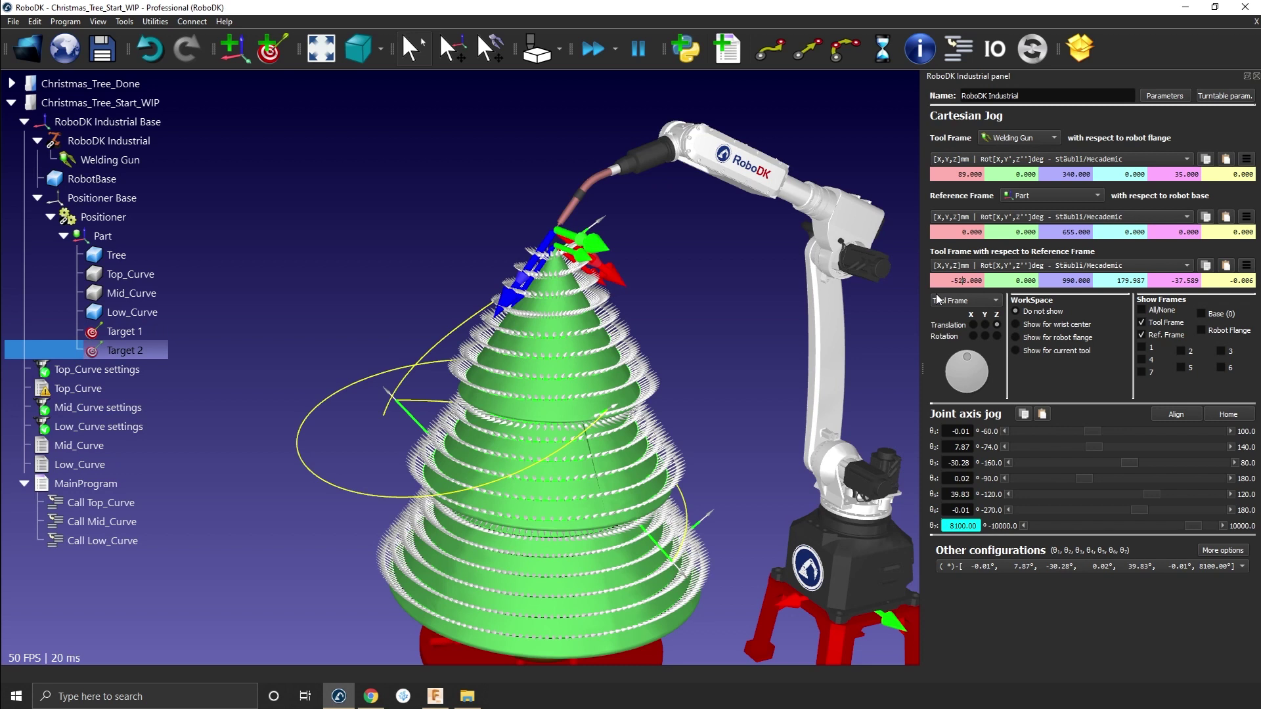
key(BackSpace)
key(Return)
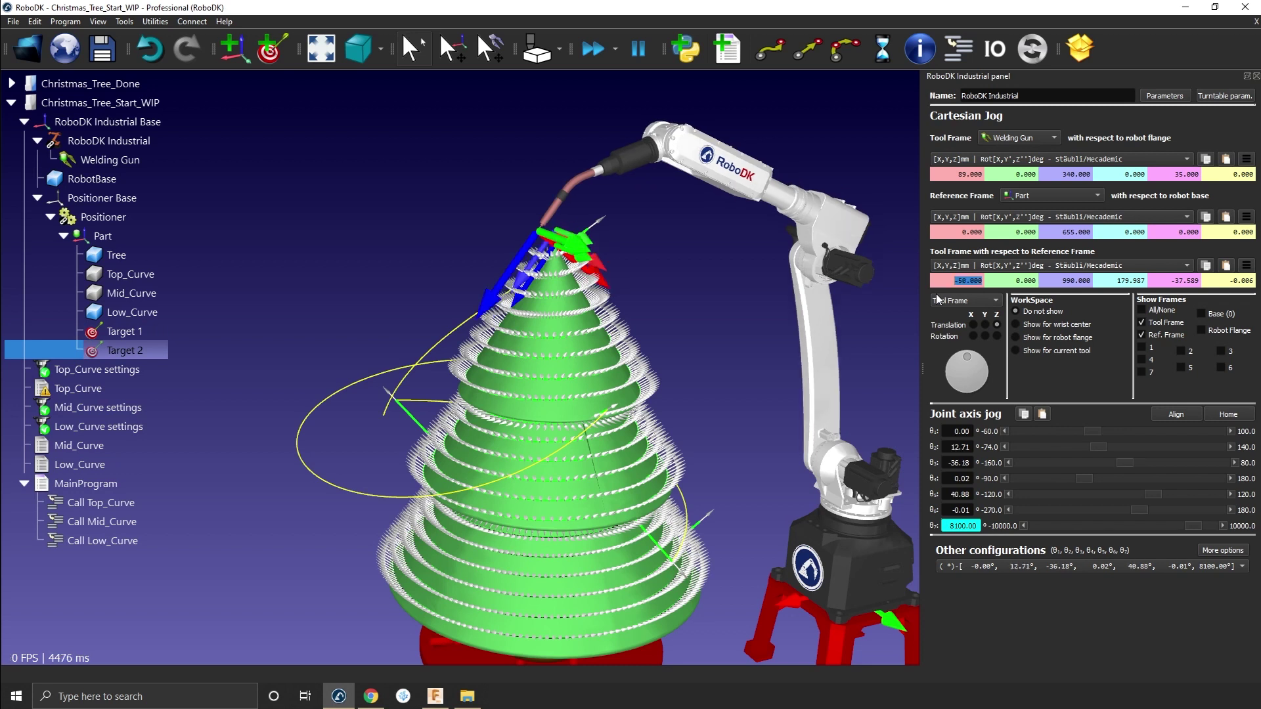
click(1069, 281)
key(BackSpace)
text(7)
key(Return)
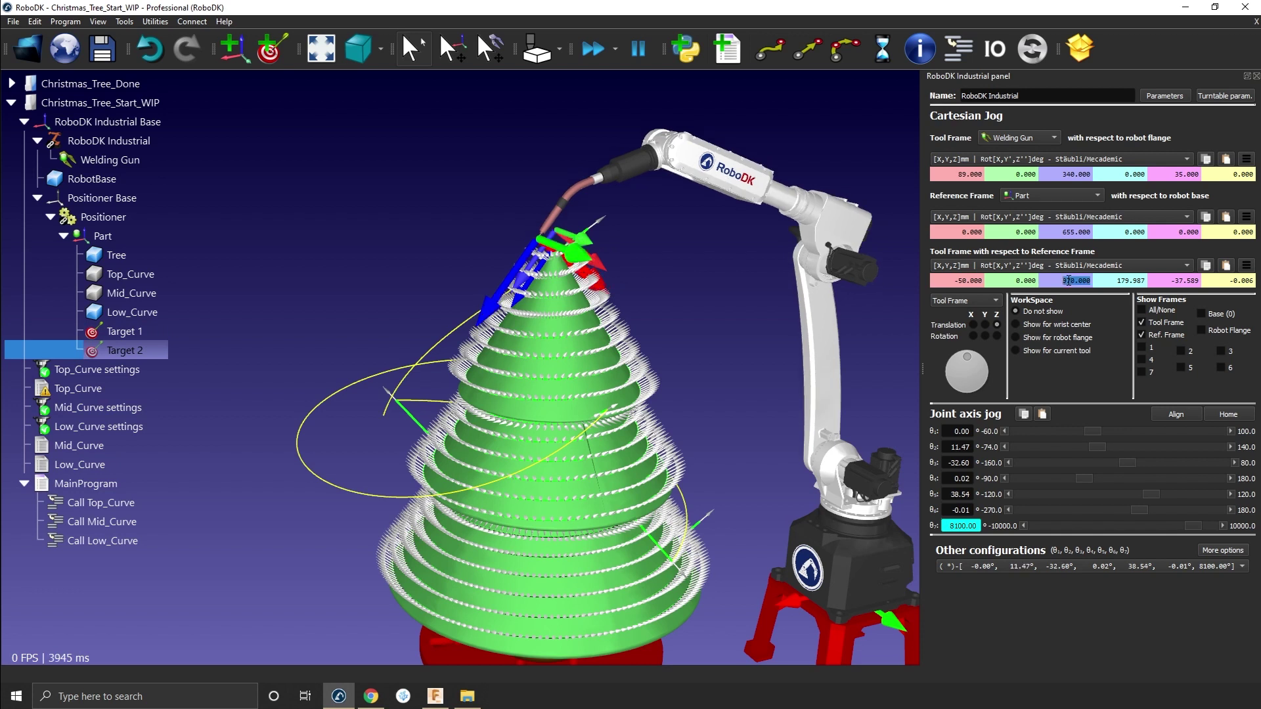
click(271, 48)
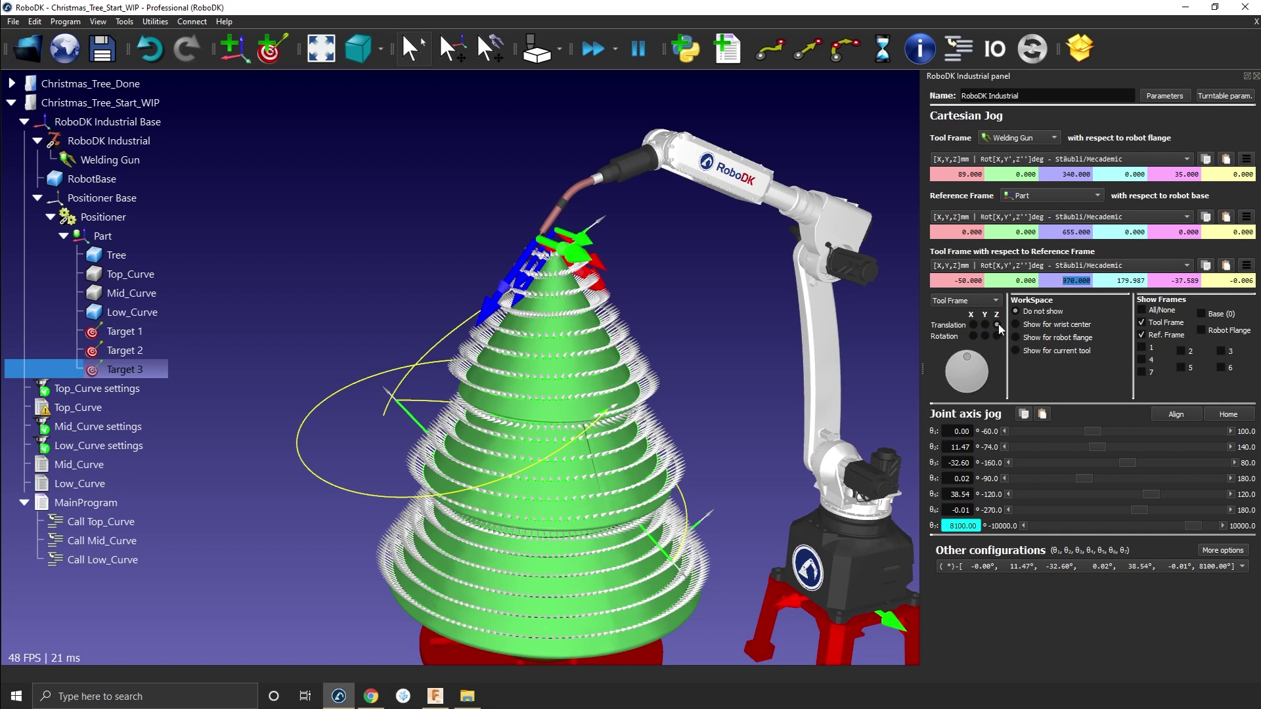
Add Target 4 at Z 1010 and Target 5 at X -60, Z 1040.
click(960, 281)
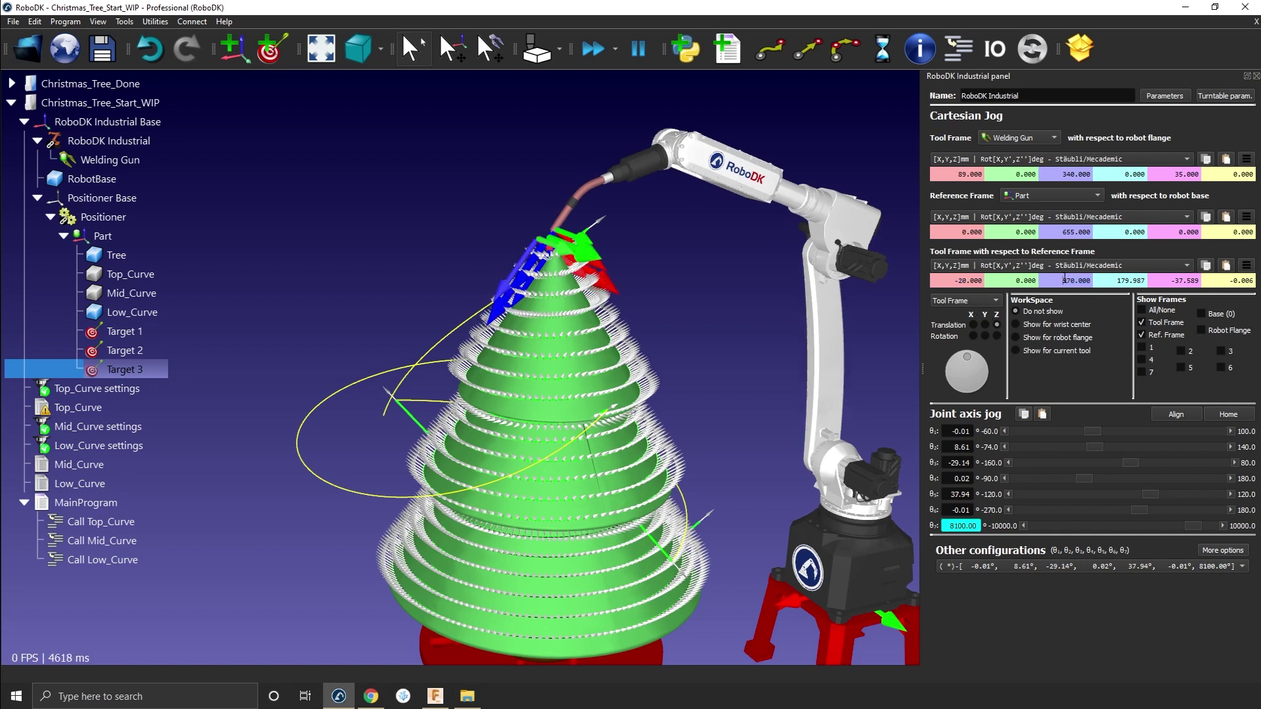
drag(1069, 283, 1065, 282)
drag(1066, 282, 1075, 283)
text(1010)
key(Return)
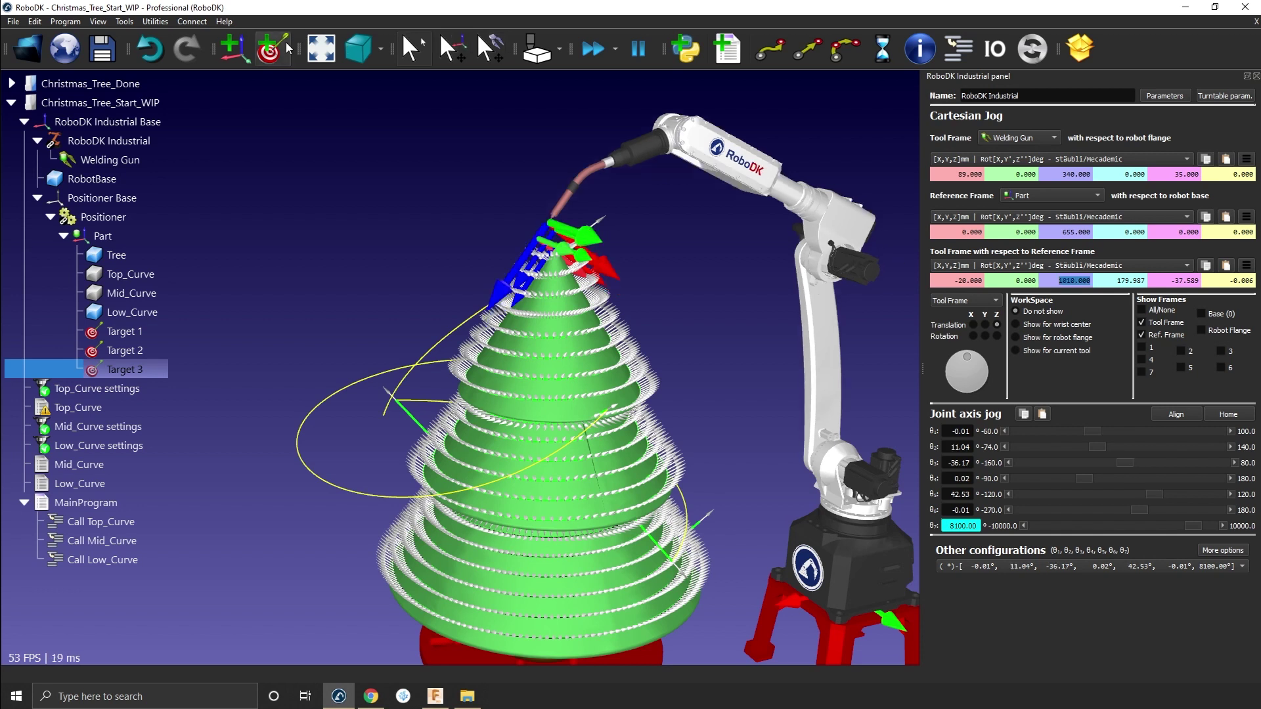
click(270, 49)
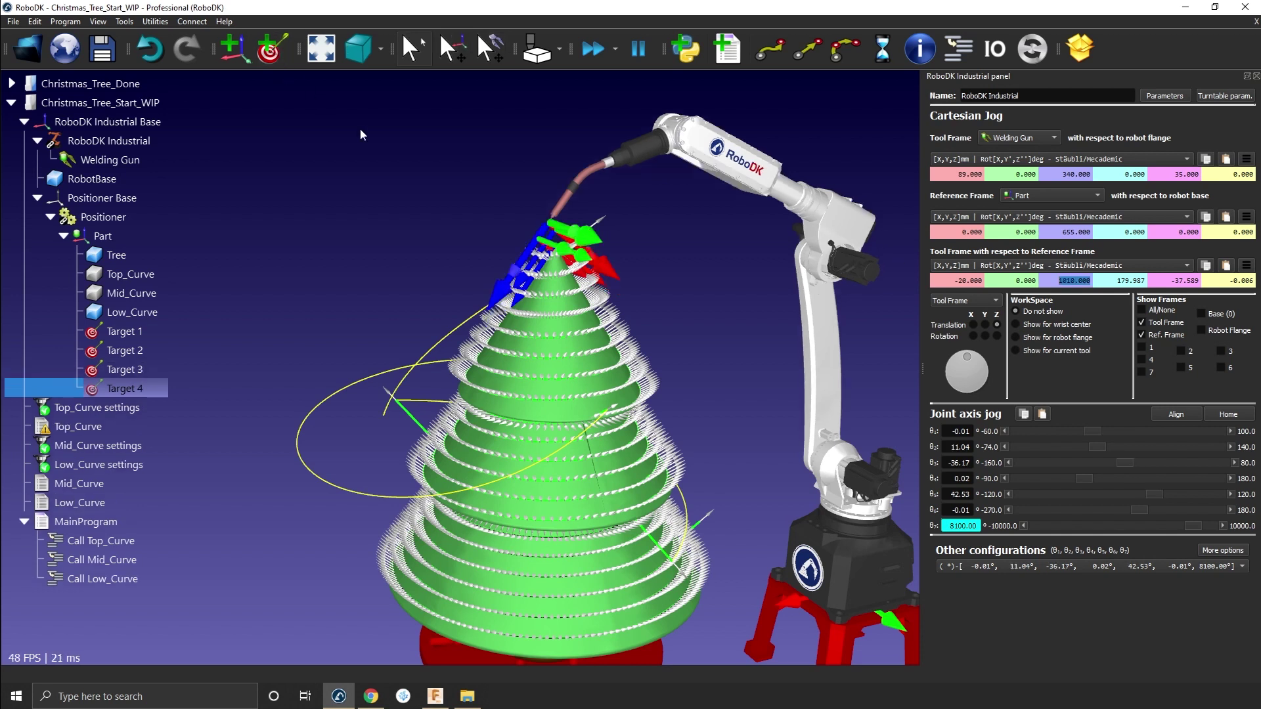
double_click(963, 281)
text(60)
key(Return)
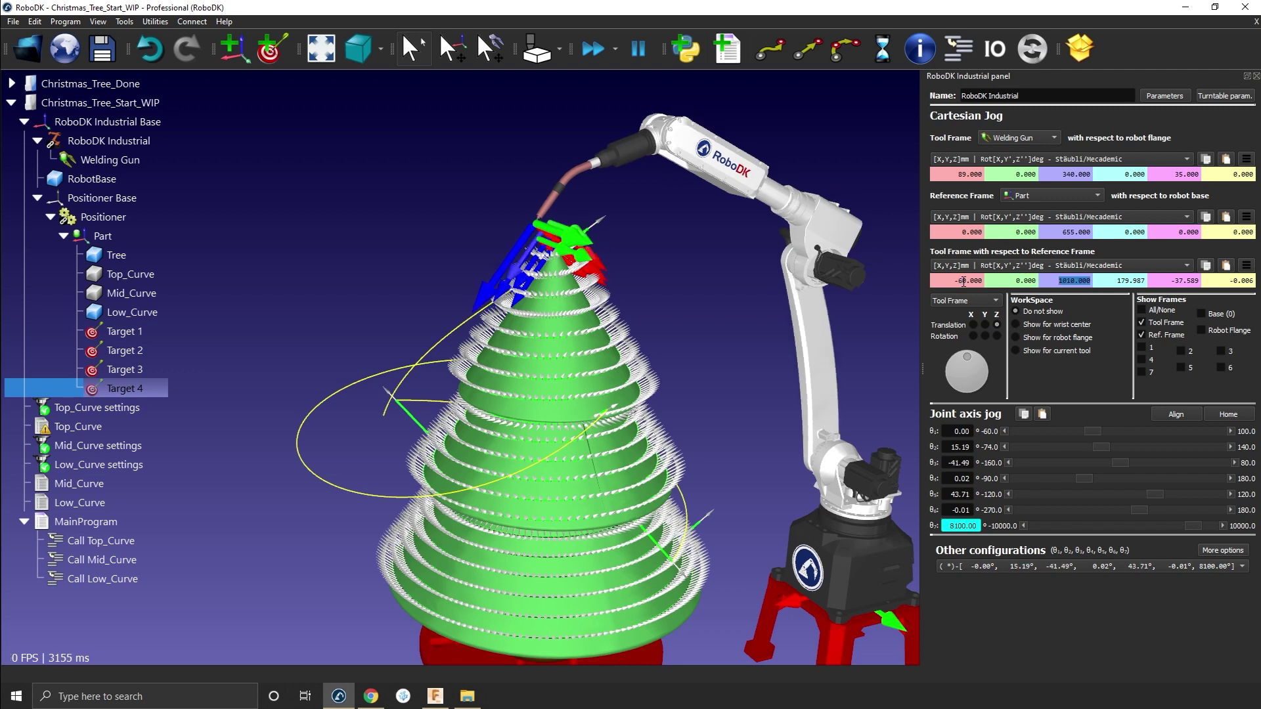
text(1040)
key(Return)
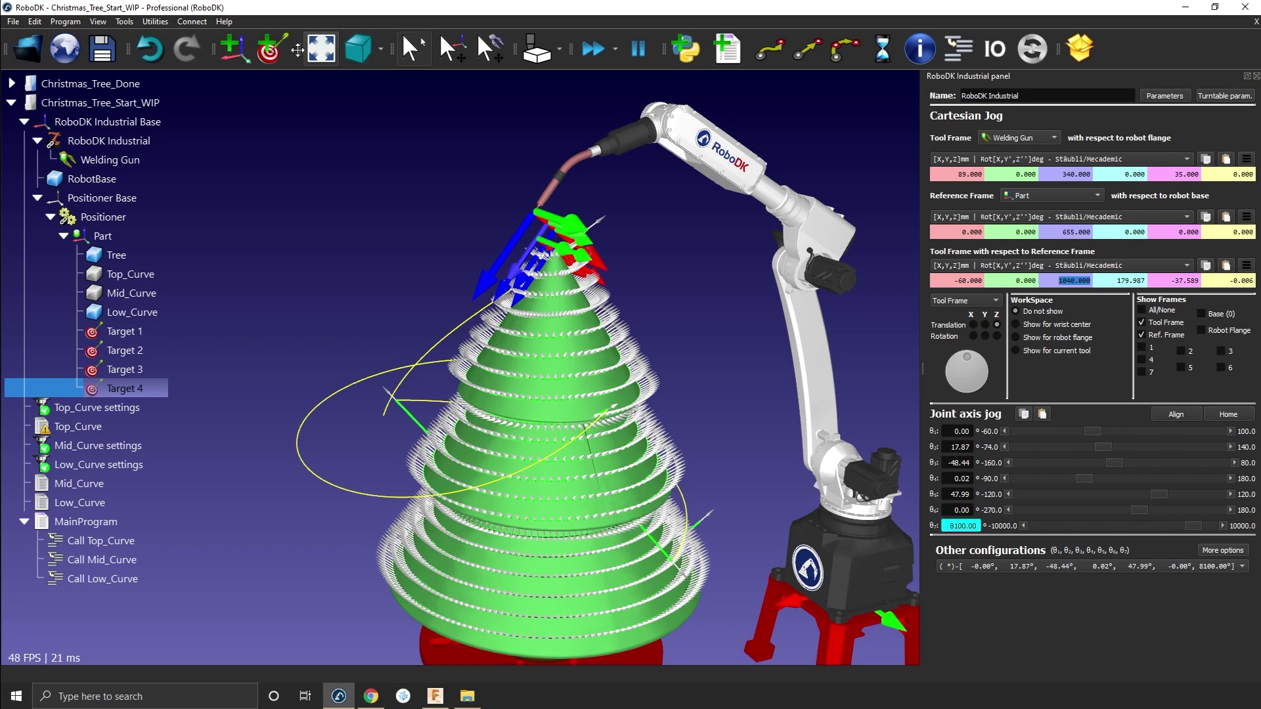
click(270, 48)
Add Target 6 at X -20, then move the gun to X 0, Z 1080.
drag(957, 282, 968, 282)
text(20)
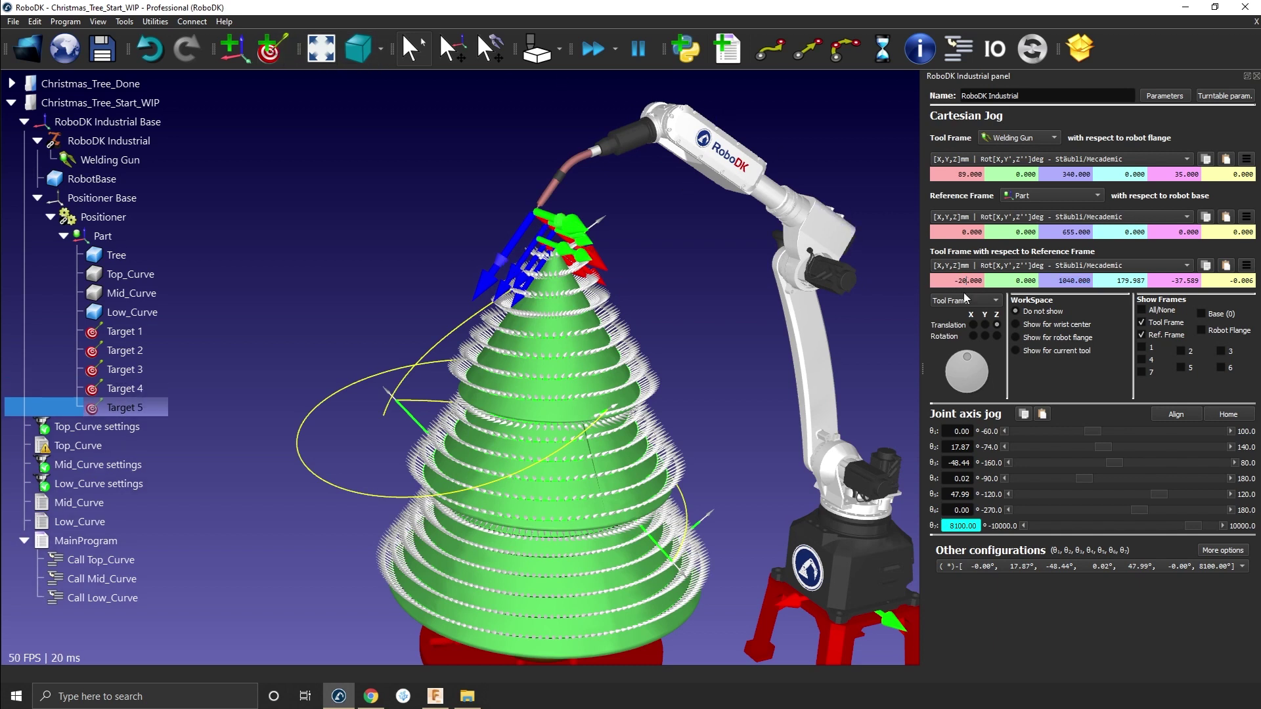
key(Return)
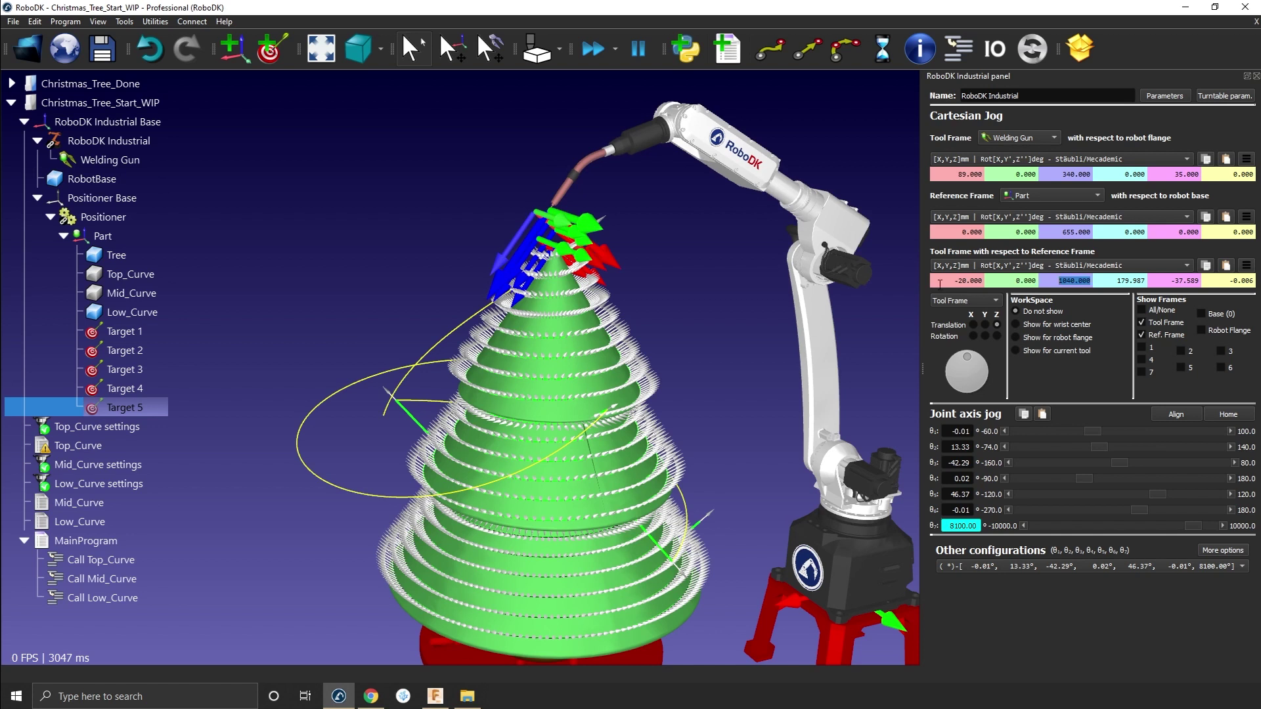
click(269, 48)
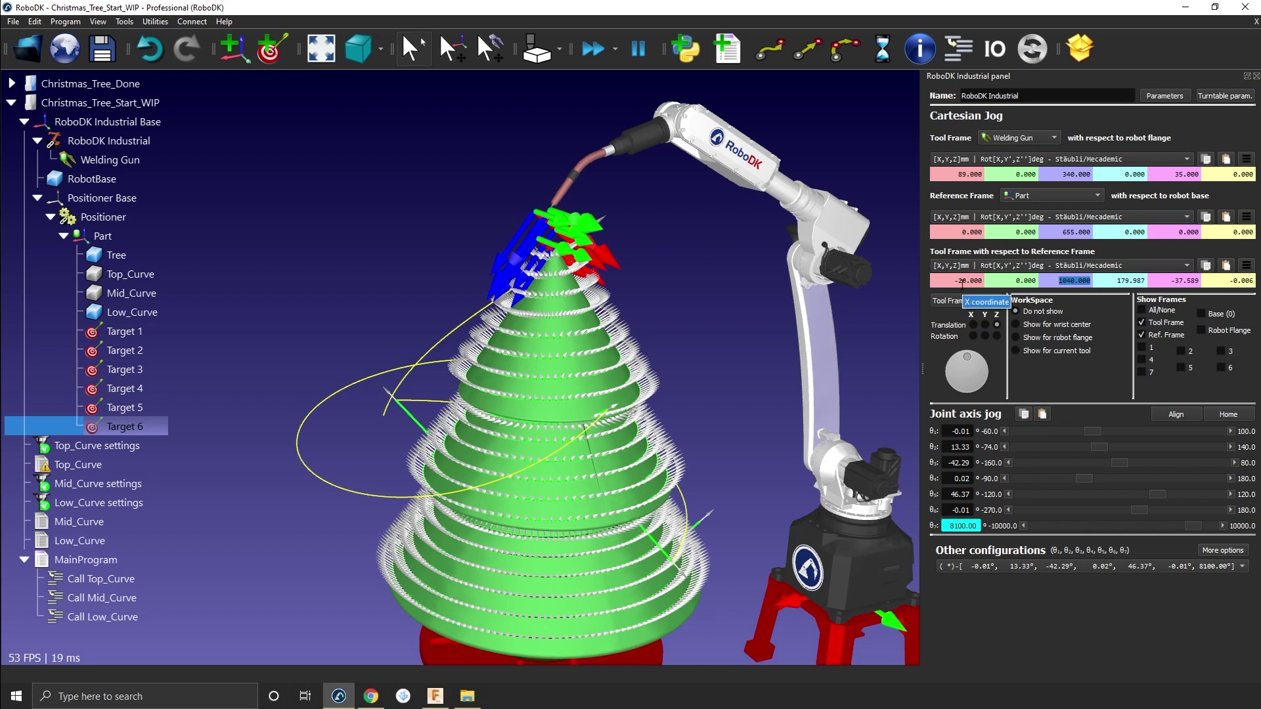
click(962, 283)
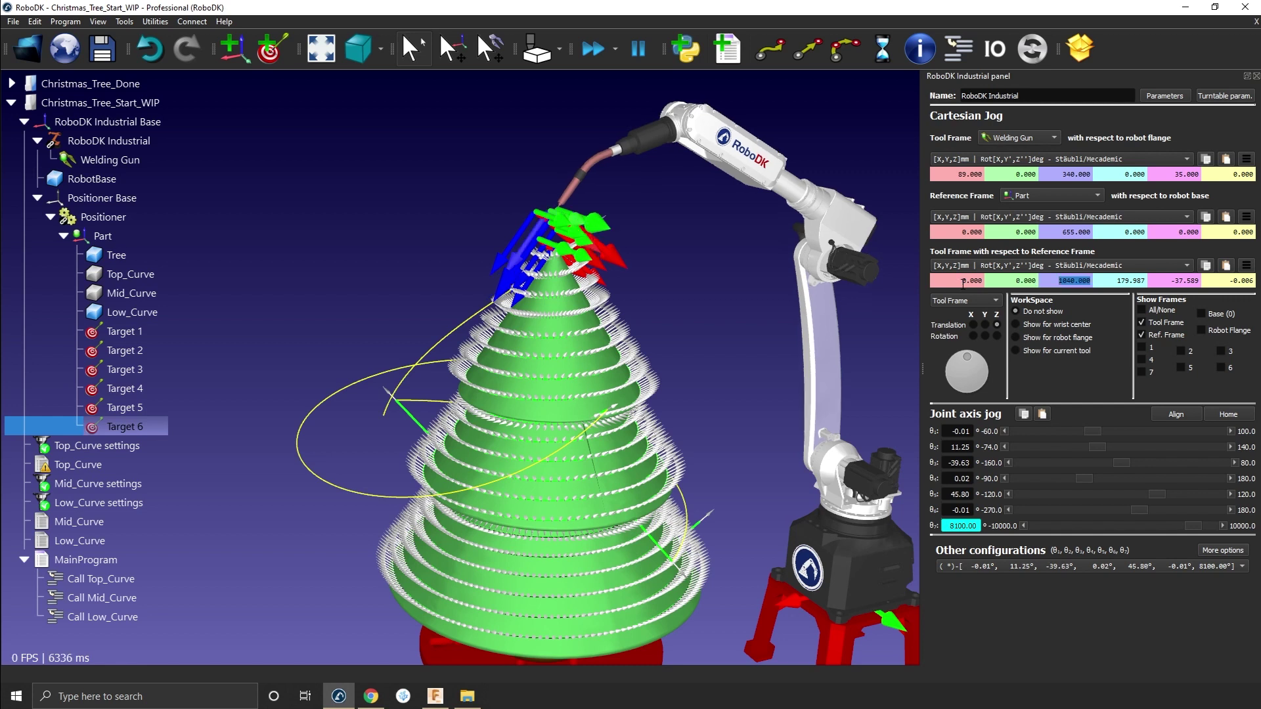
text(1080)
key(Return)
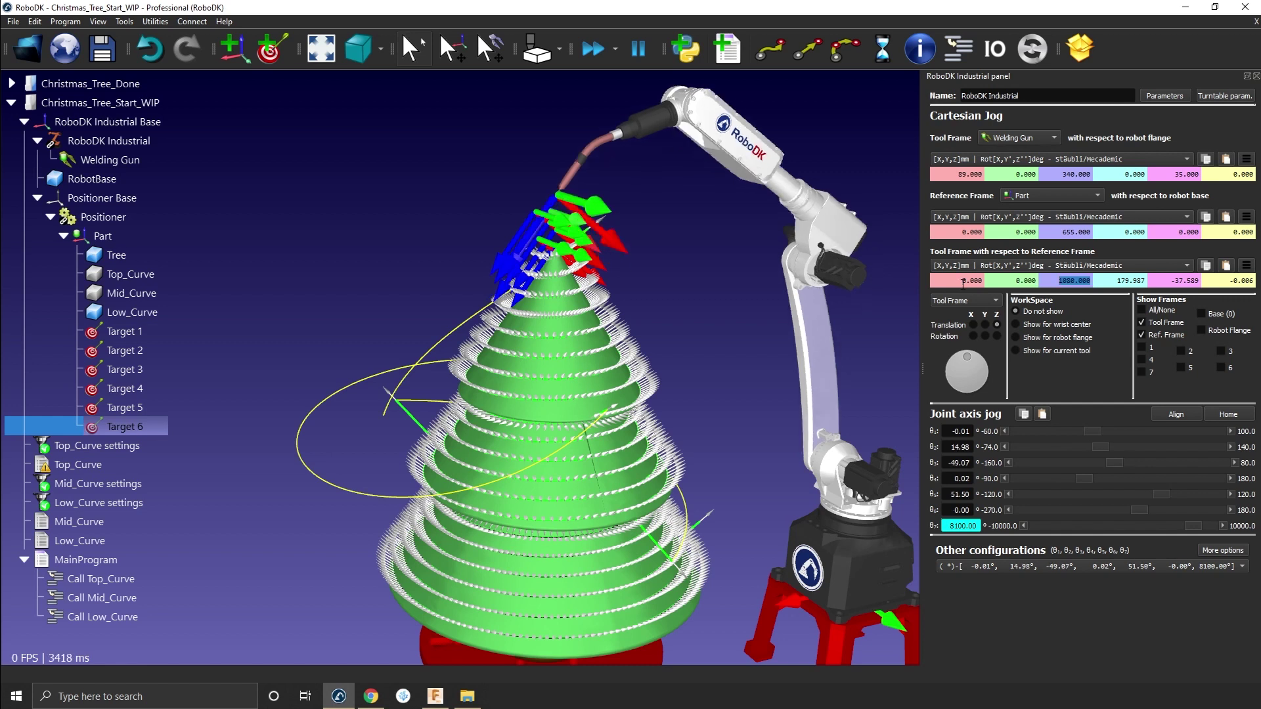
Record Target 7 at the current pose and Target 8 at X 20, Z 1040.
click(270, 50)
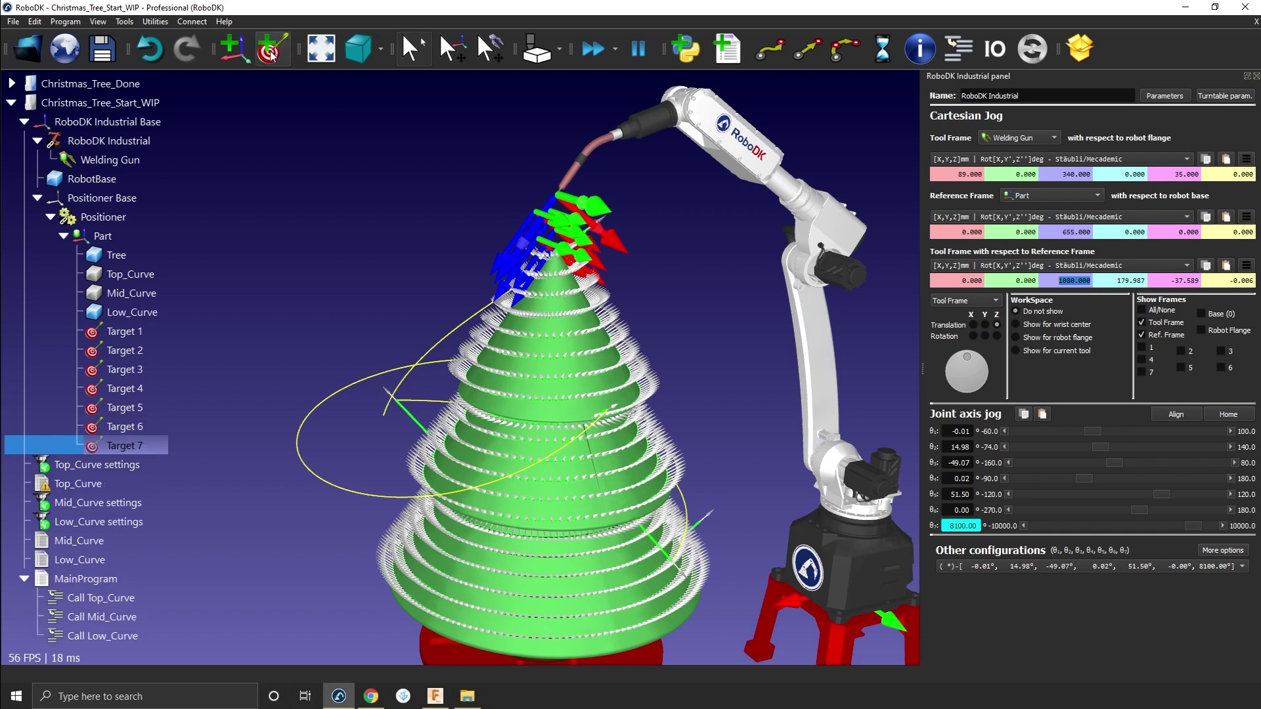
click(963, 281)
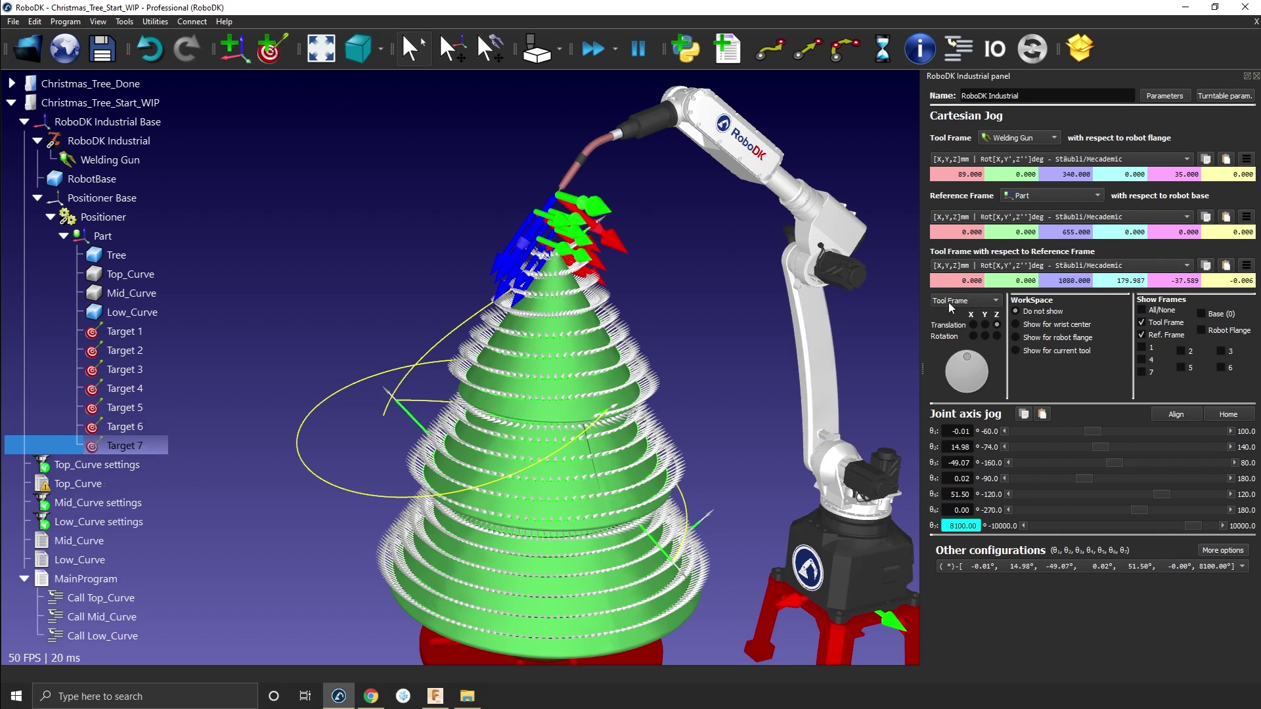
key(Tab)
key(Tab)
text(1040)
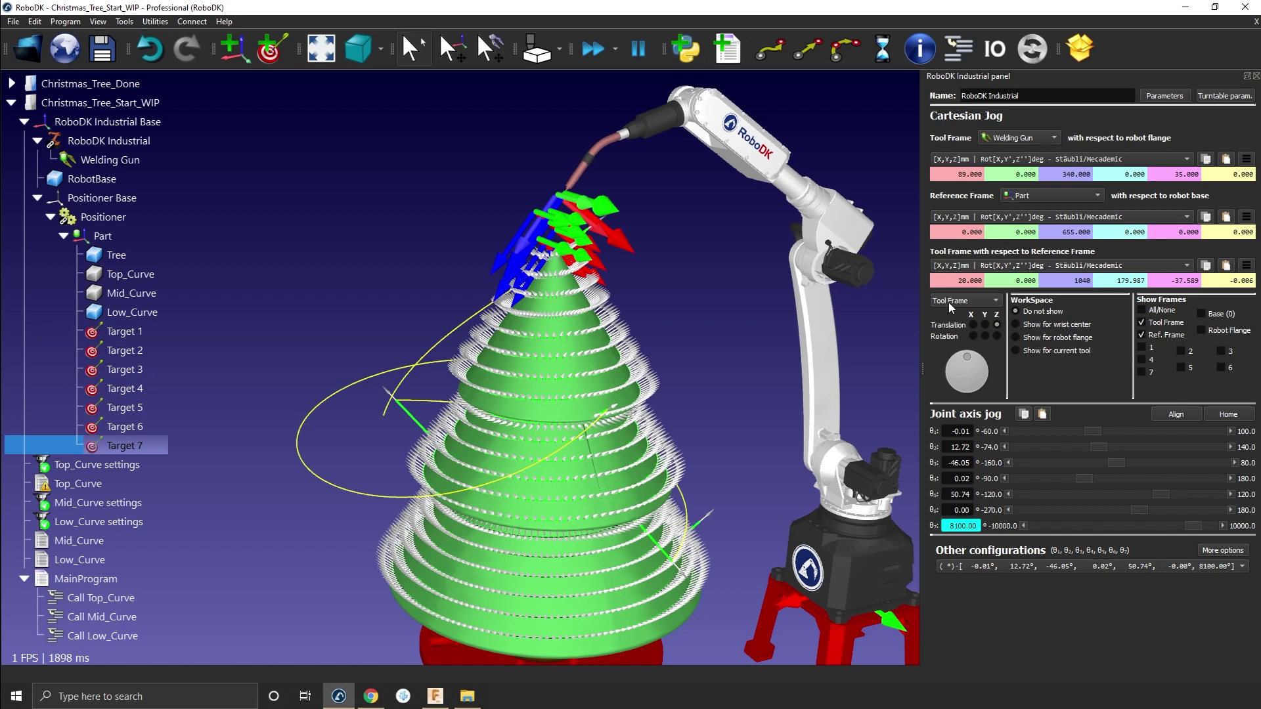
key(Return)
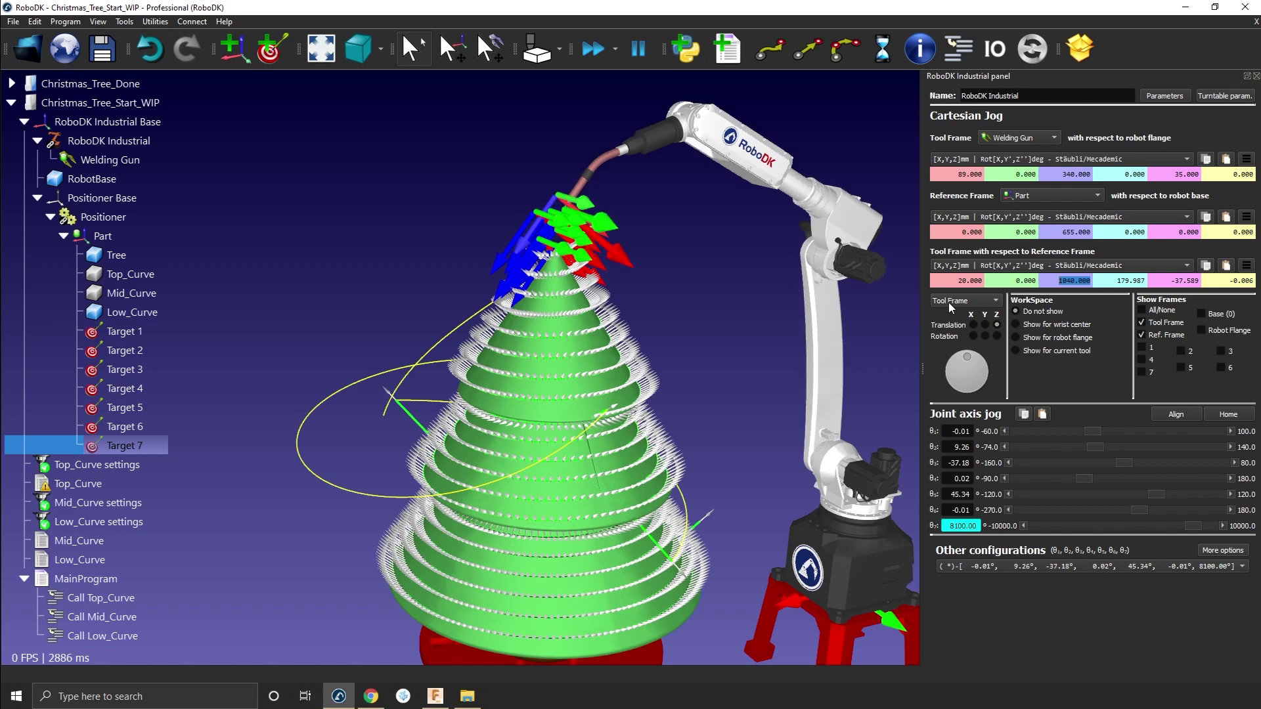
click(270, 48)
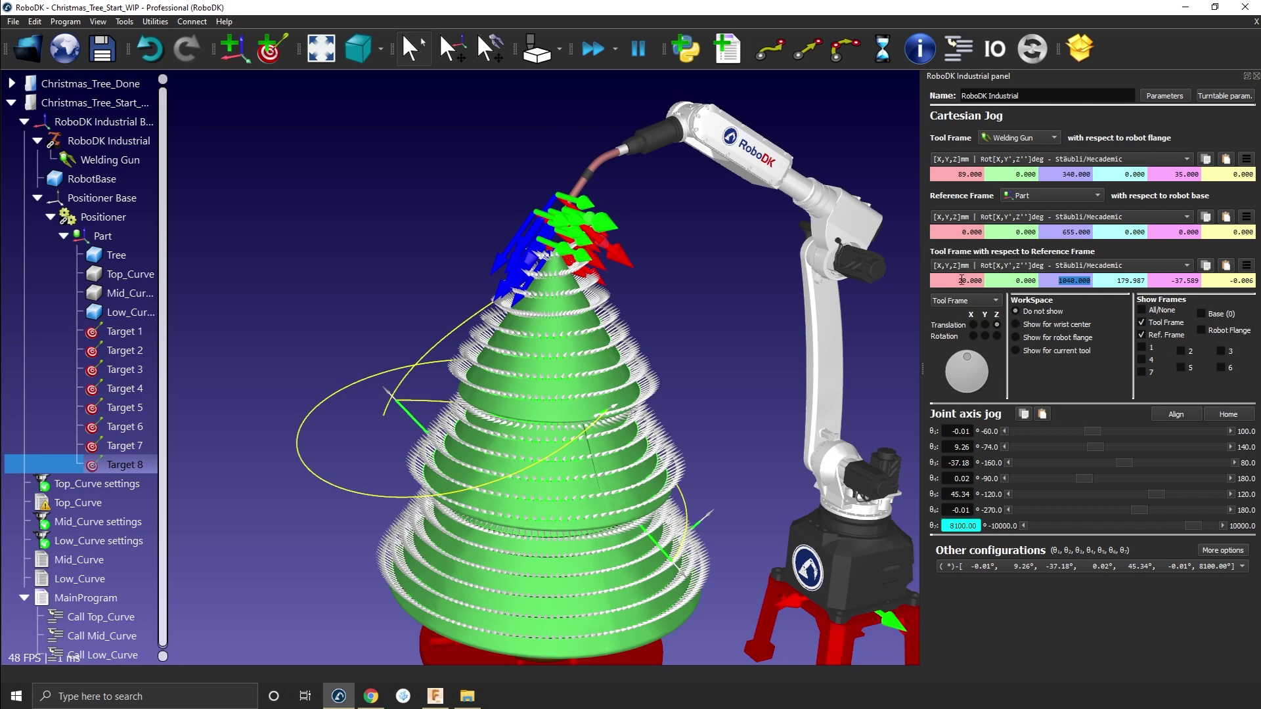
Record Target 9 with the X offset set to 60.
click(956, 279)
key(ctrl+a)
text(60)
key(Return)
key(Tab)
key(Tab)
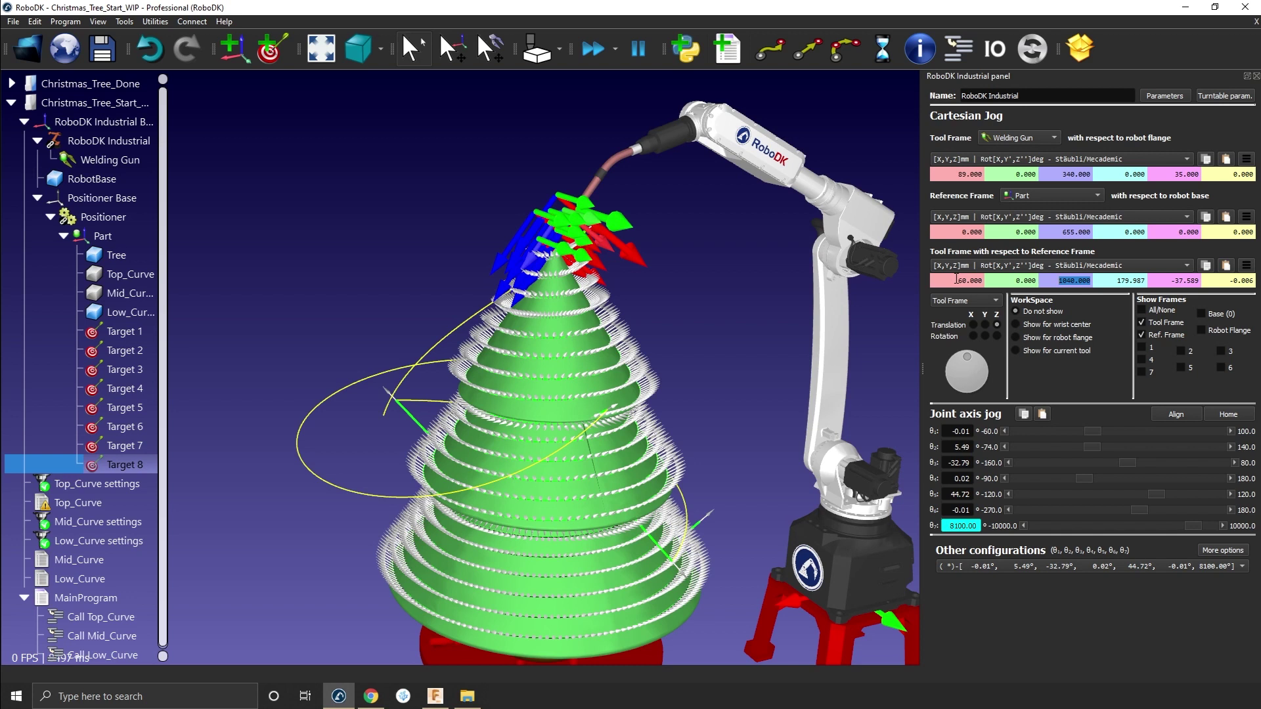
click(269, 48)
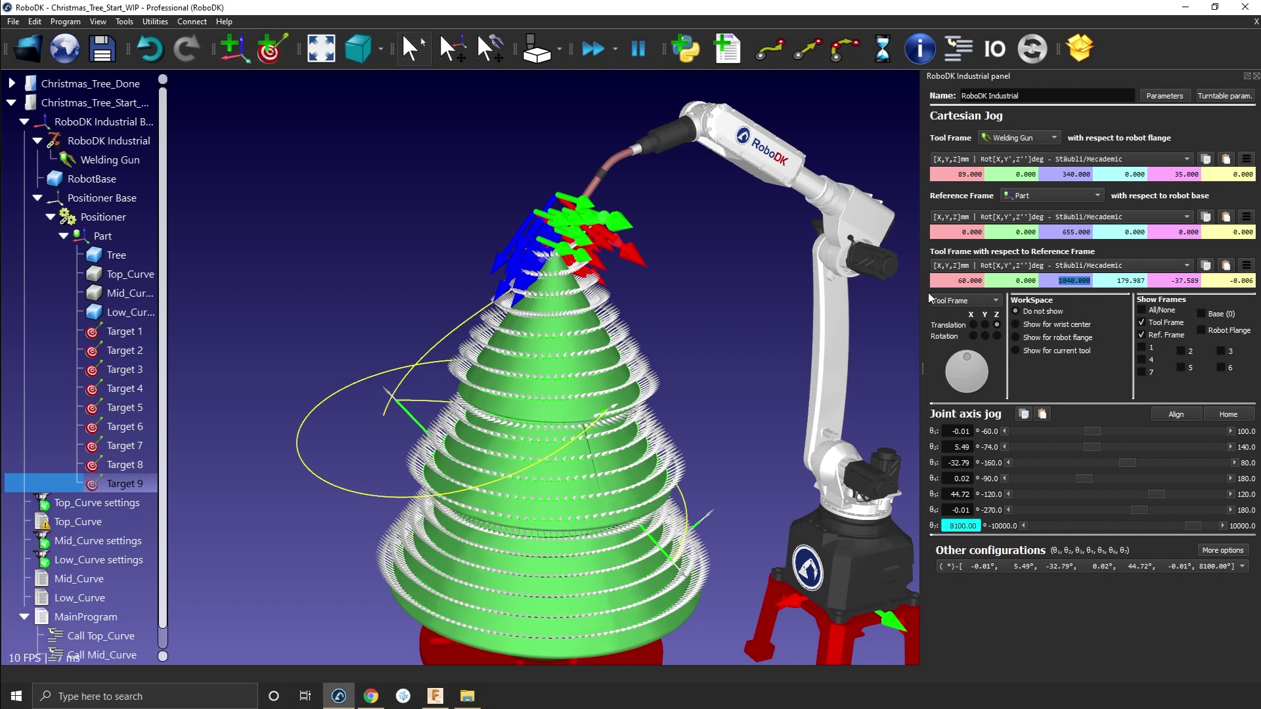
Record Target 10 at X 20, Z 1010.
click(979, 281)
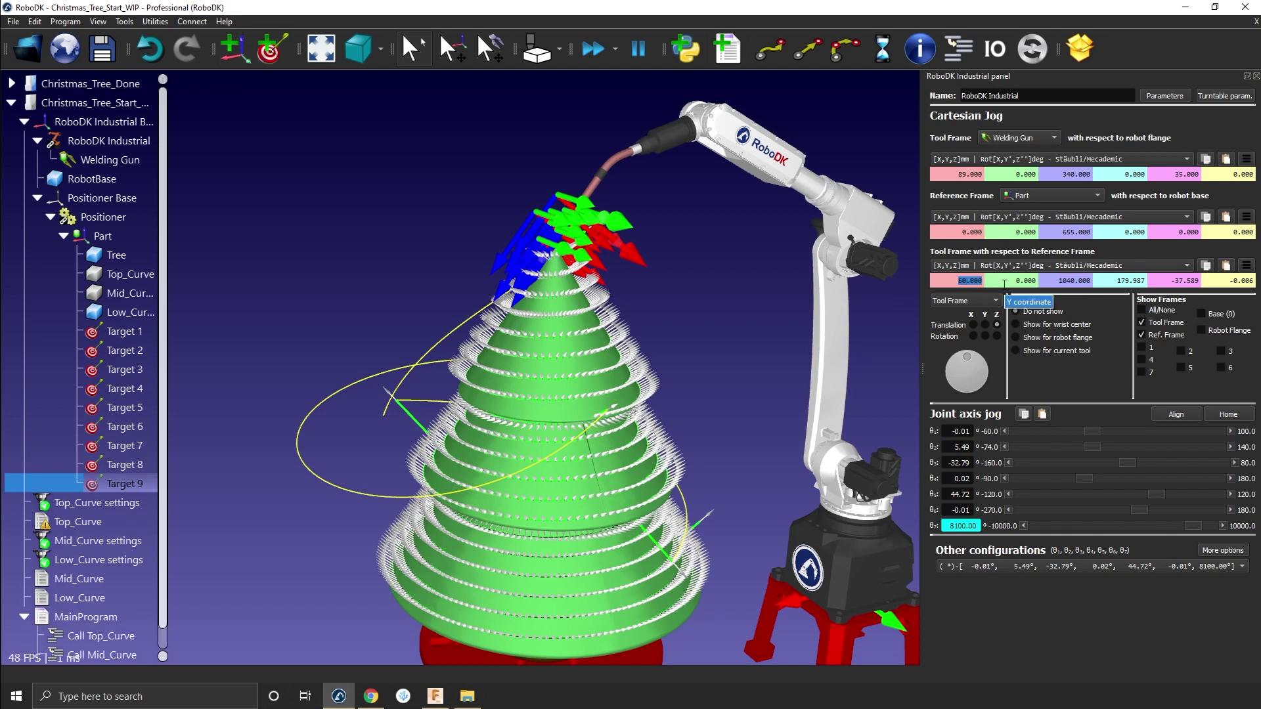
text(20)
key(Tab)
key(Tab)
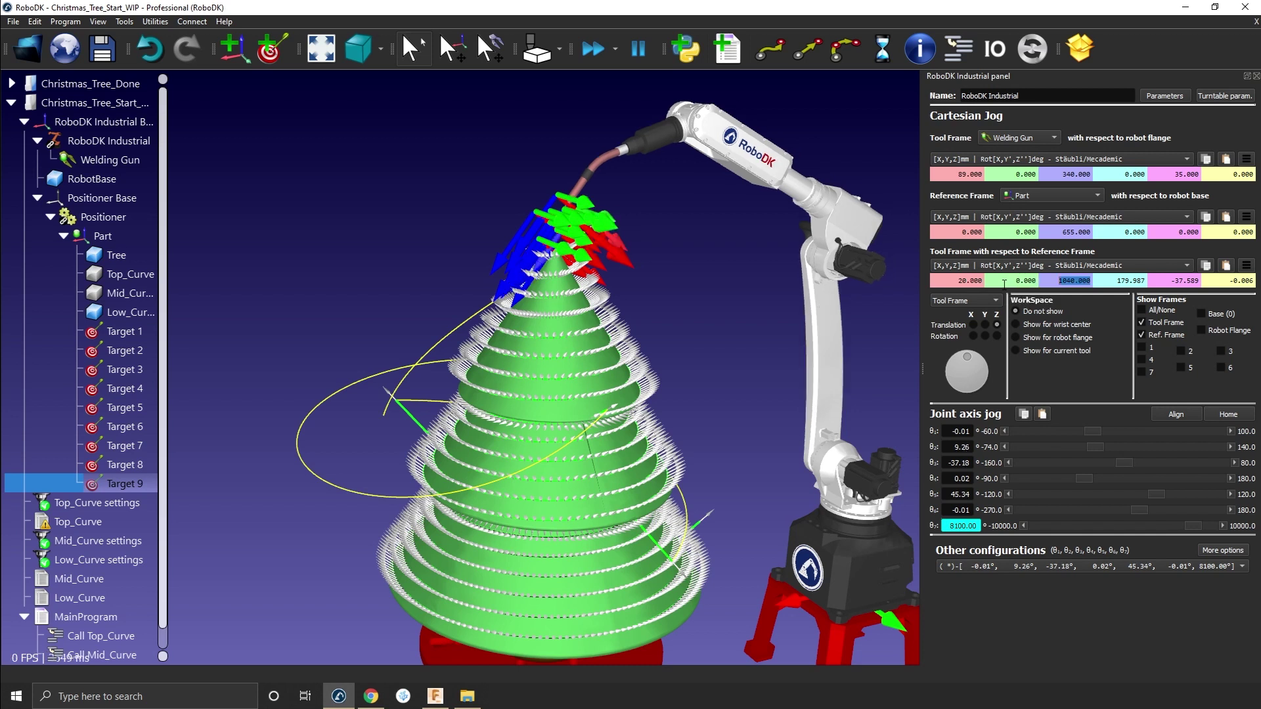
text(1010)
key(Return)
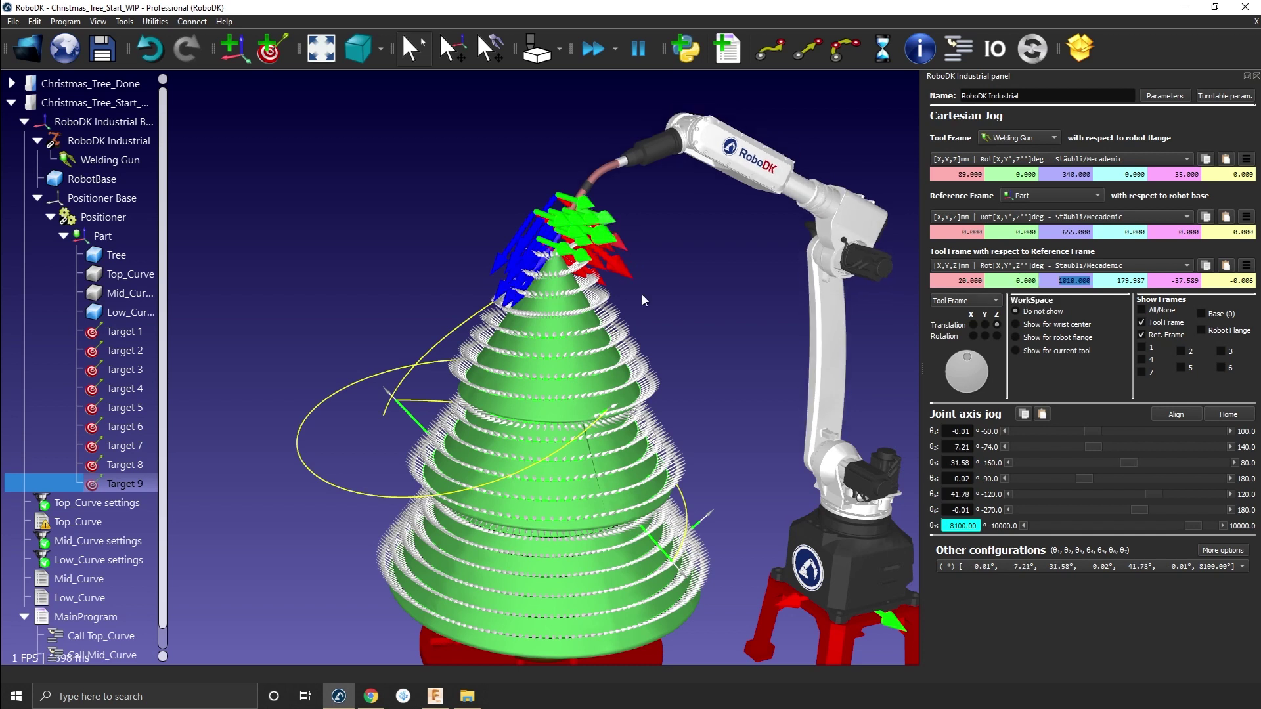
click(267, 50)
Discard a stray Z edit and record Target 11 at X 50, Z 970.
text(-)
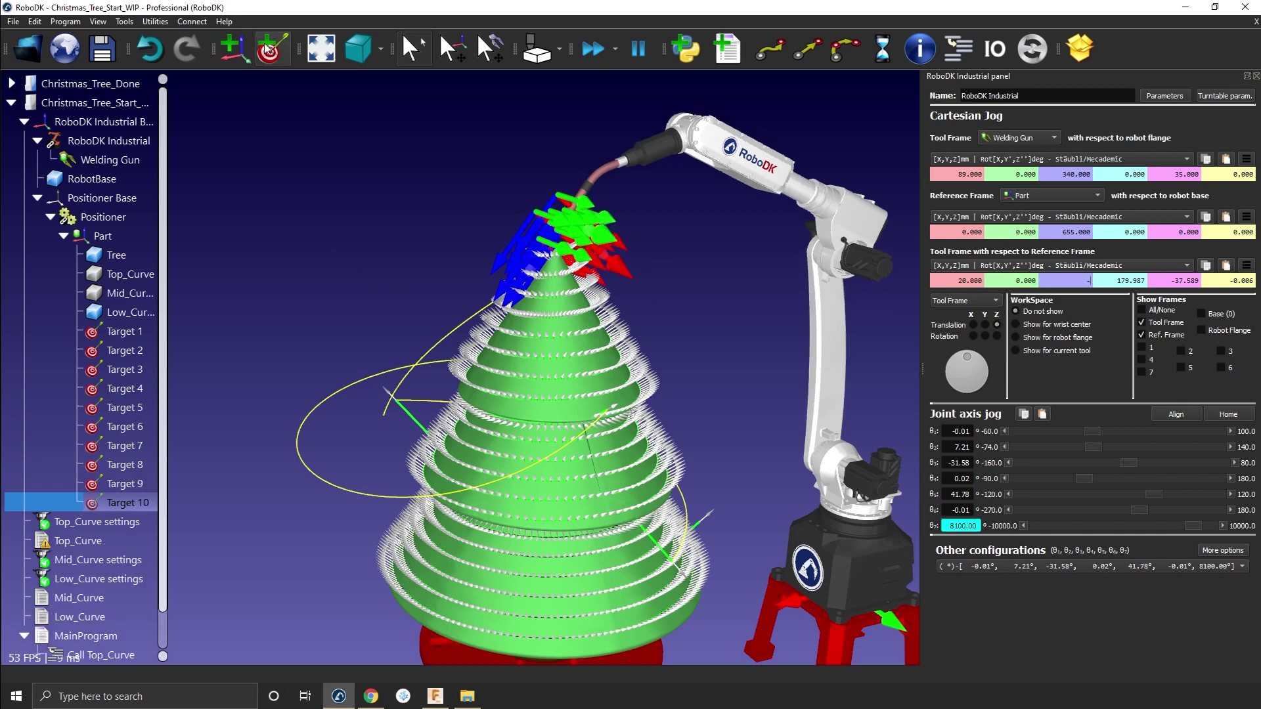
click(335, 276)
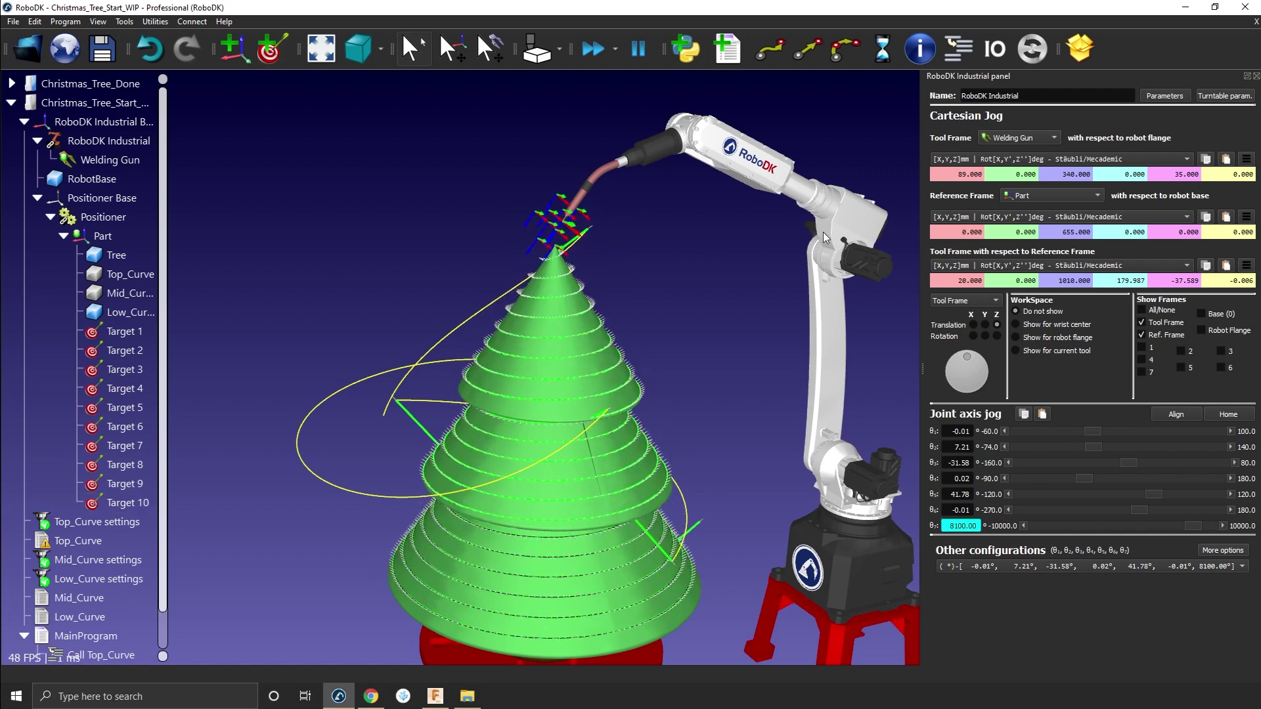
click(948, 281)
text(2)
text(0)
key(Tab)
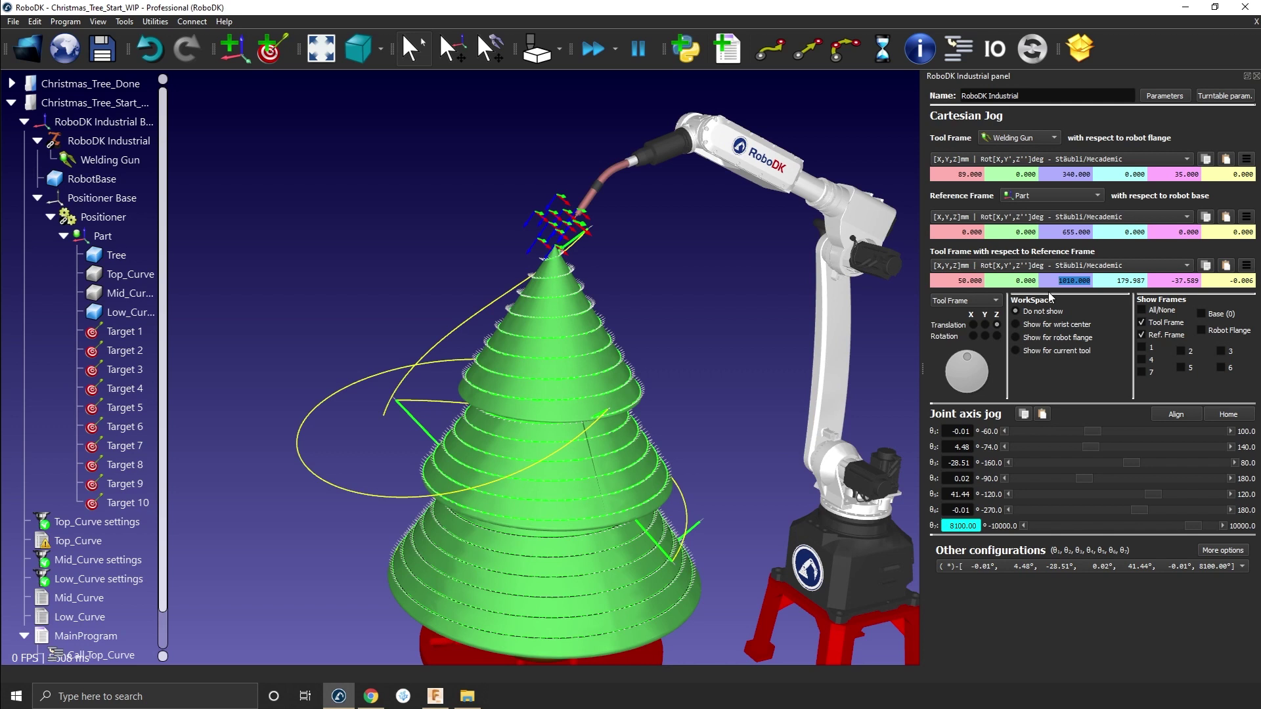
key(Return)
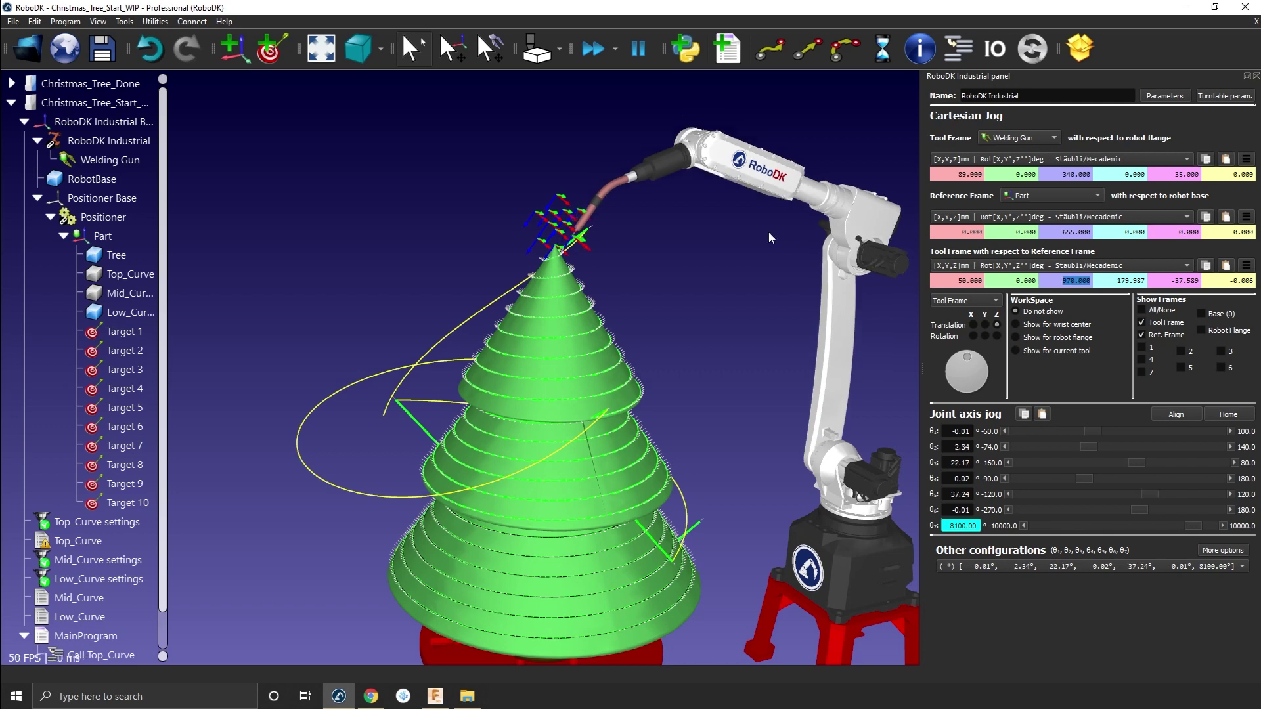
click(262, 58)
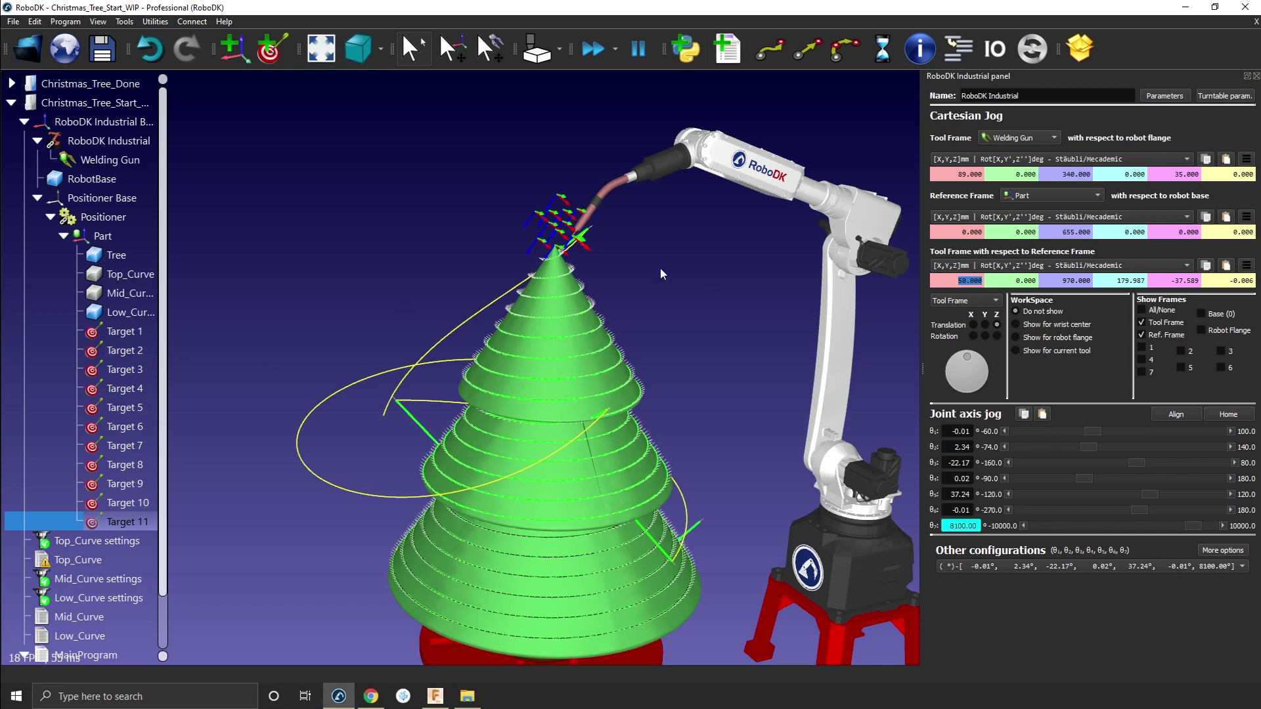
Zoom in to check the targets around the tree tip, then move the robot back to Target 1.
scroll(662, 274, up, 5)
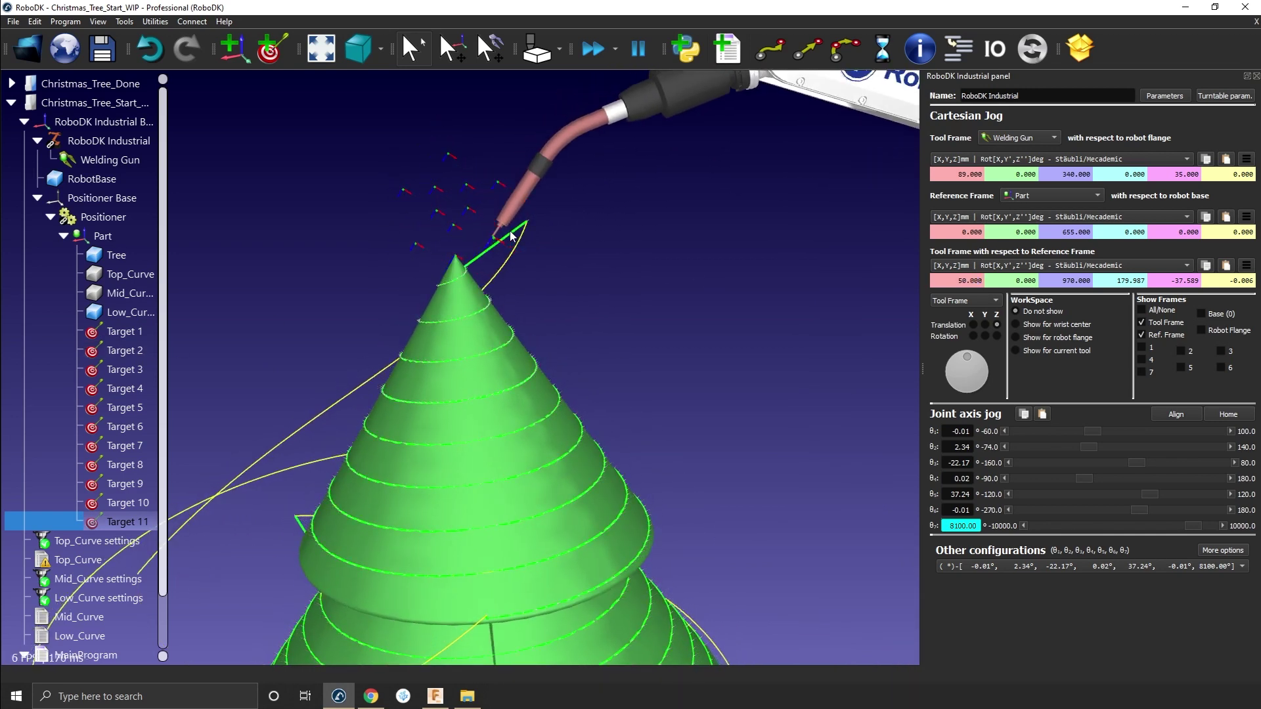
scroll(468, 248, up, 2)
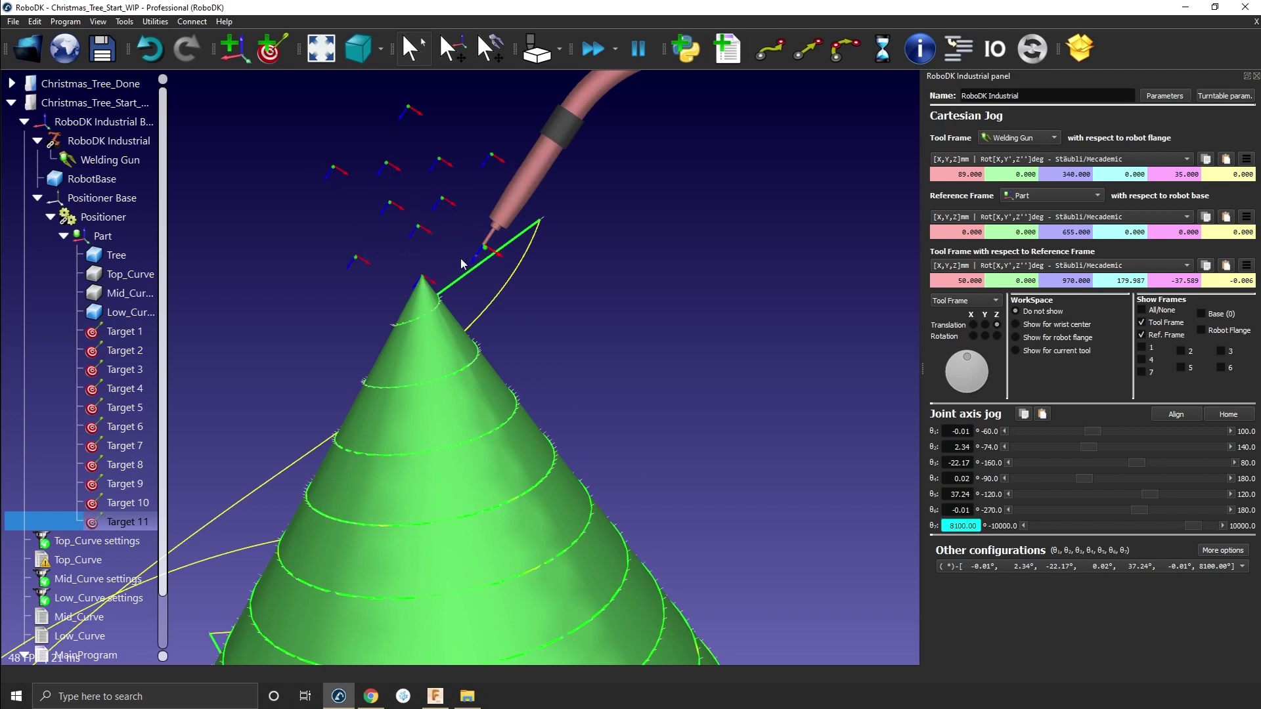
scroll(405, 230, down, 5)
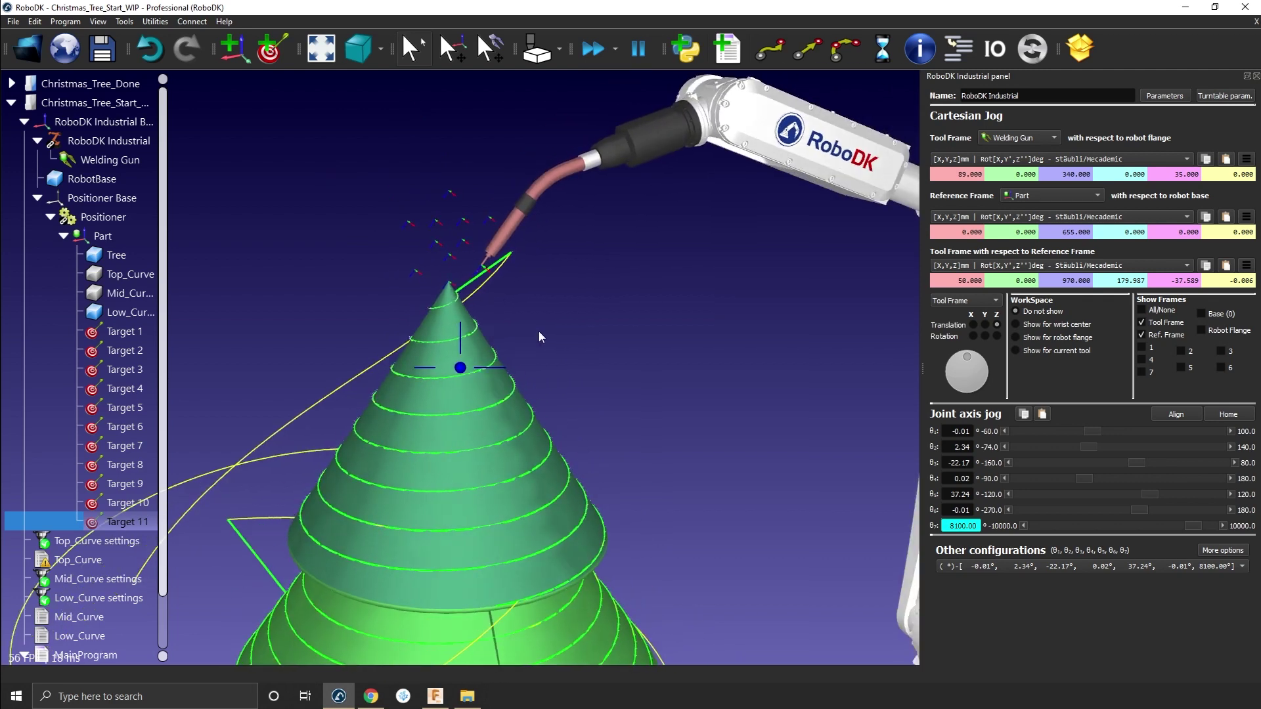
double_click(124, 332)
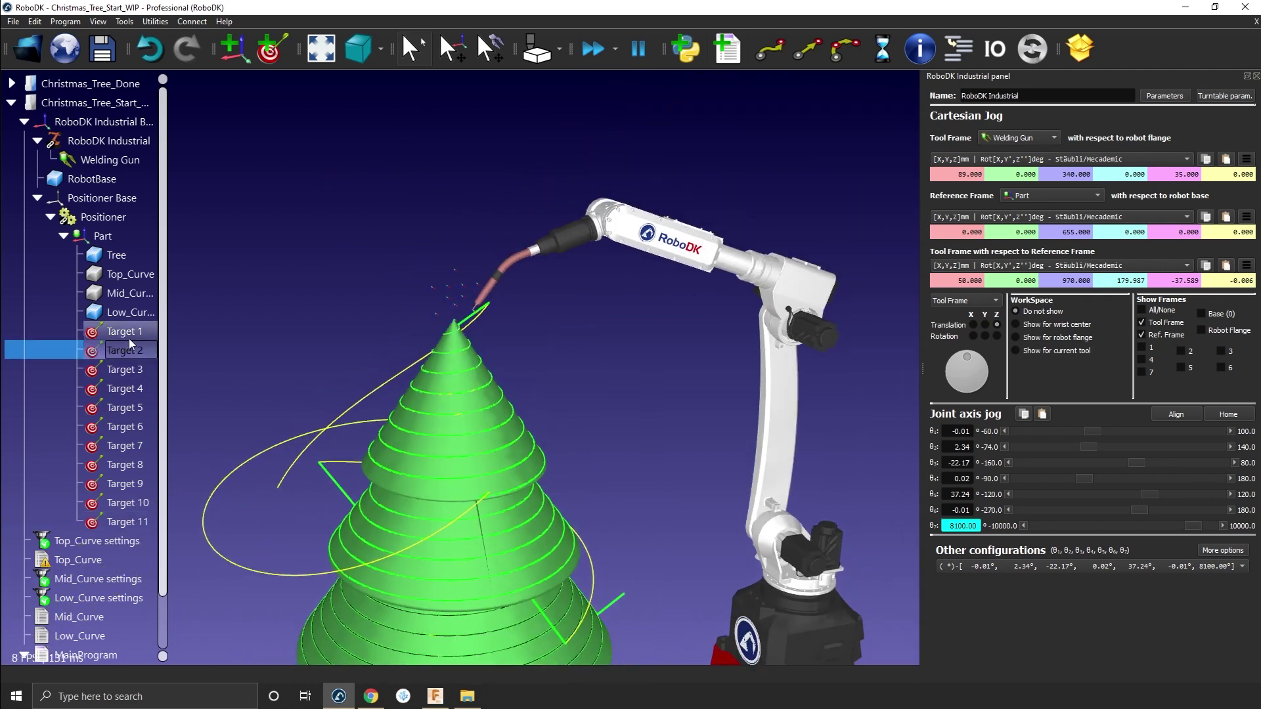
shift+click(136, 520)
Rename the selected Targets 1–11 as a group to Star 1–Star 11.
right_click(136, 521)
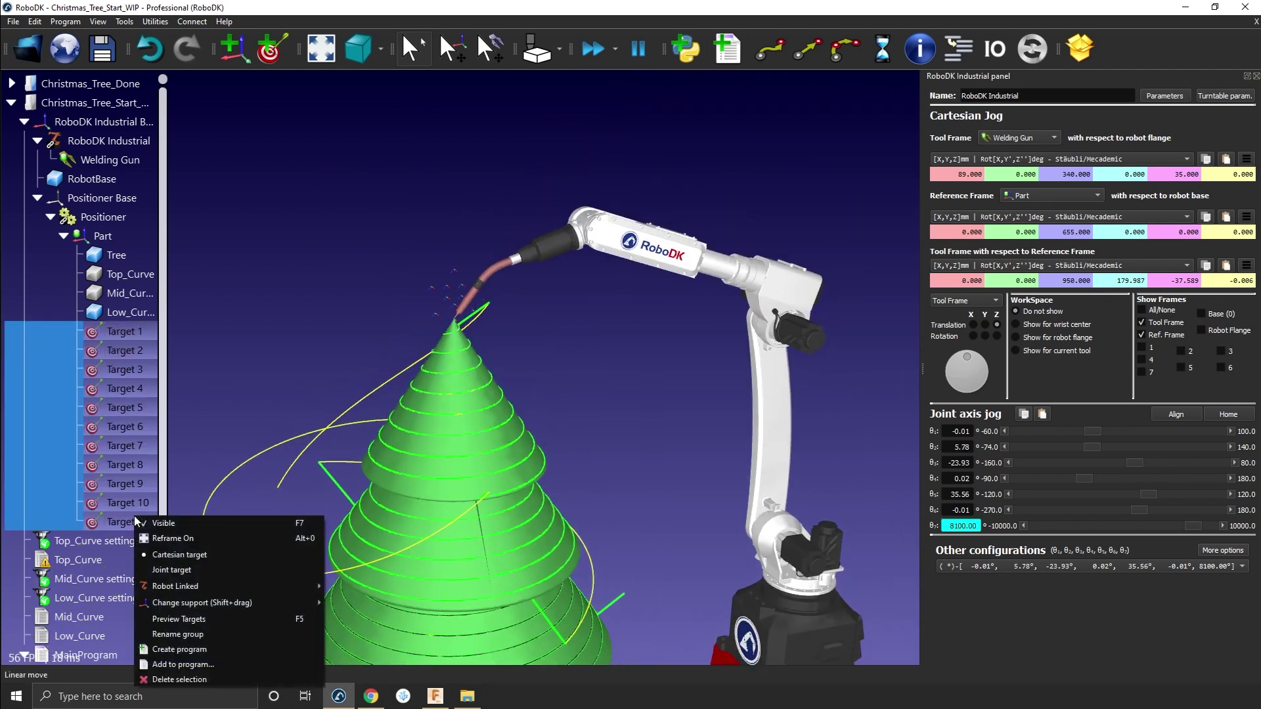
click(184, 634)
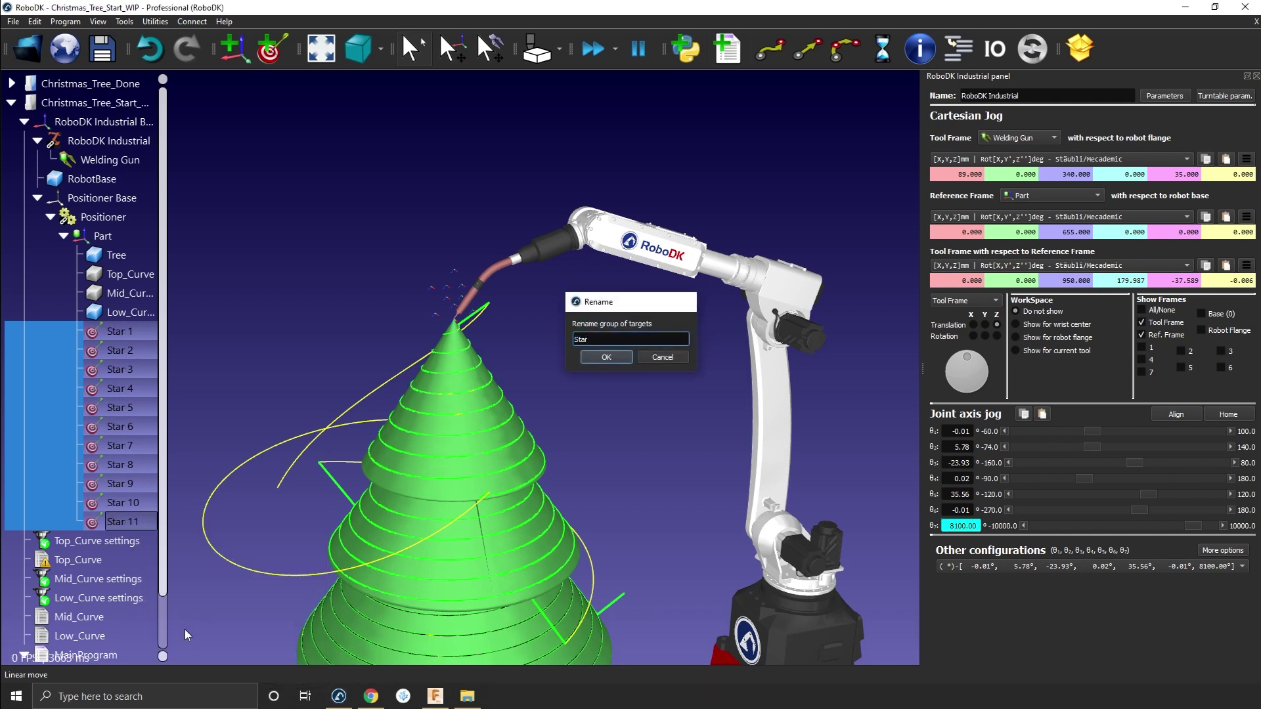
key(Return)
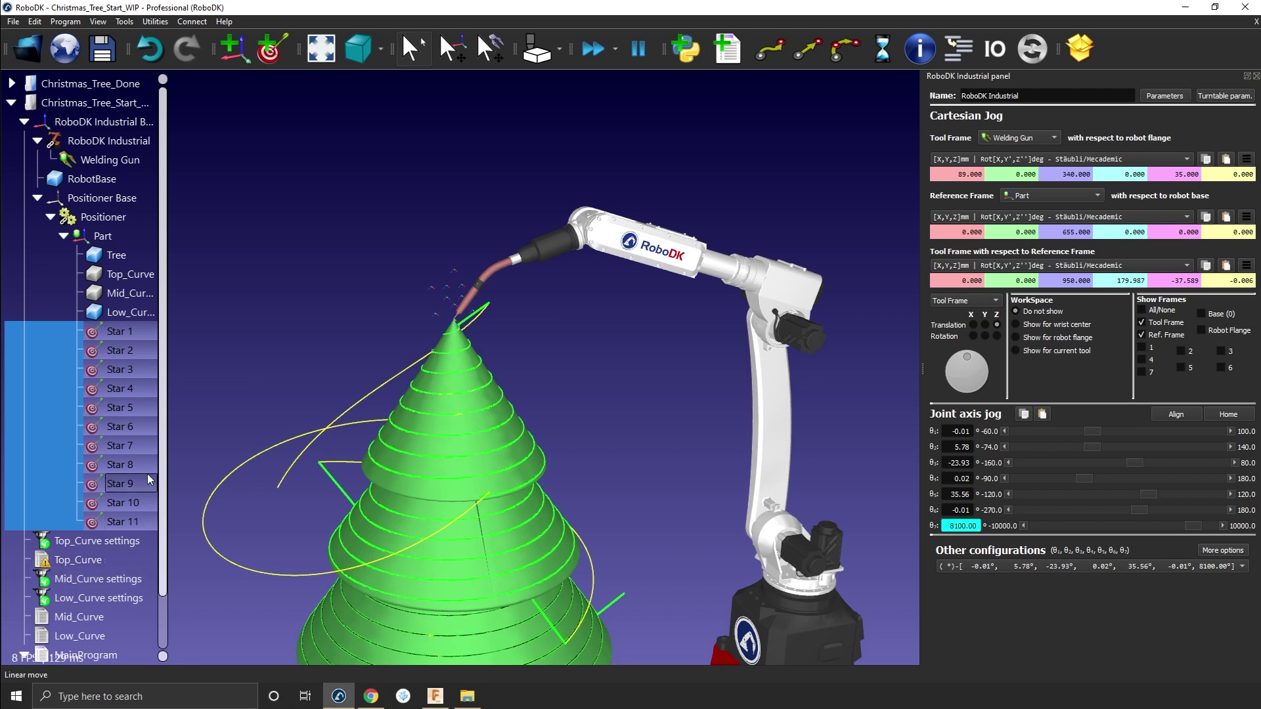
Create program Prog5 from the Star targets and run its simulation twice.
right_click(147, 474)
click(206, 610)
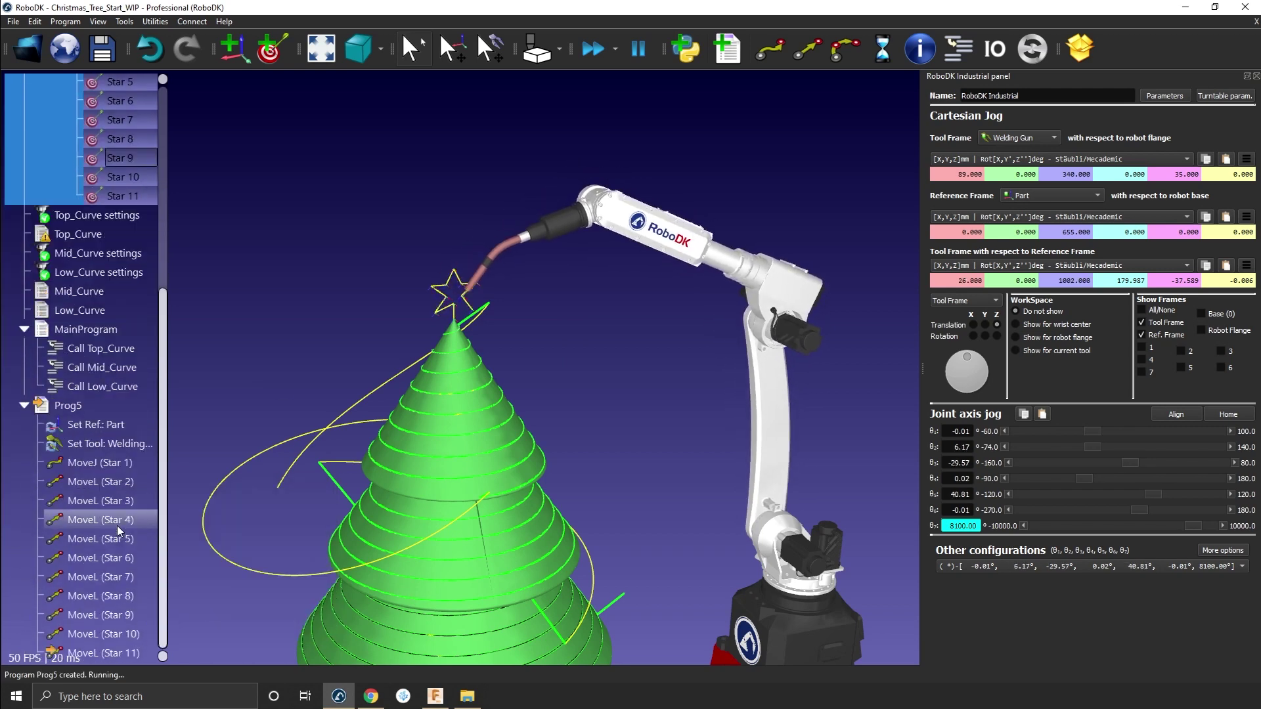
scroll(202, 433, down, 2)
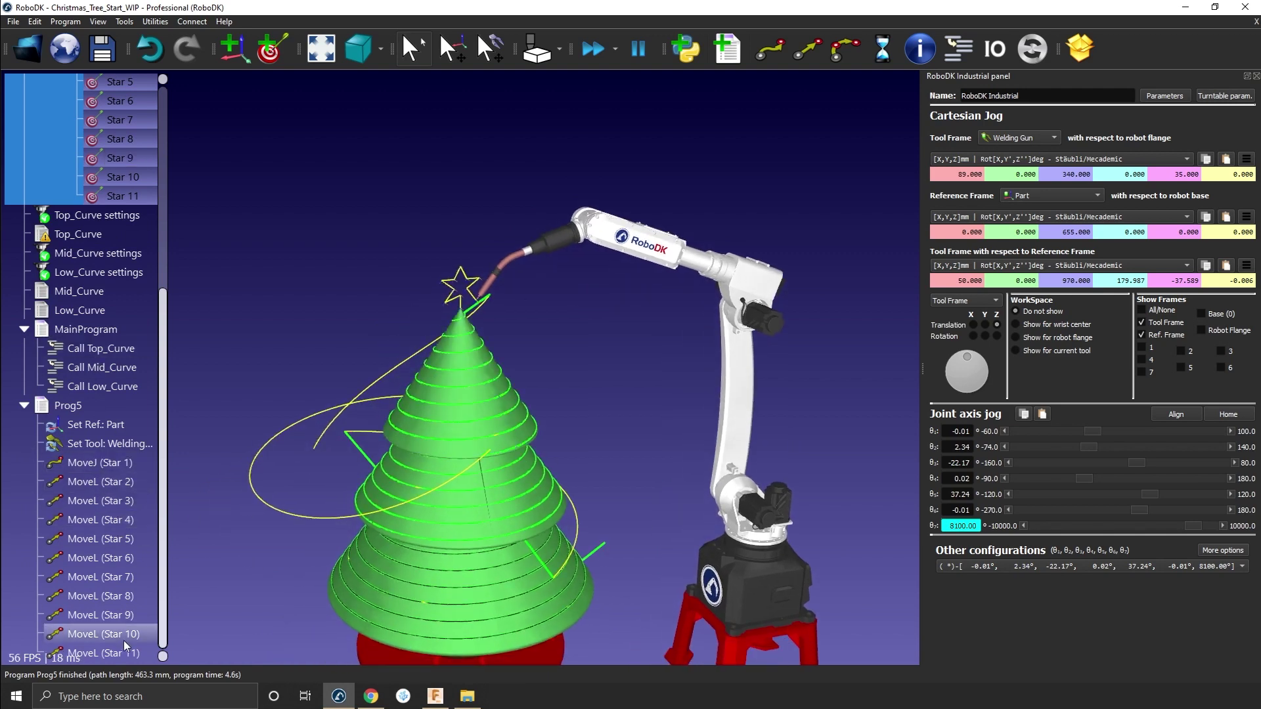
click(113, 483)
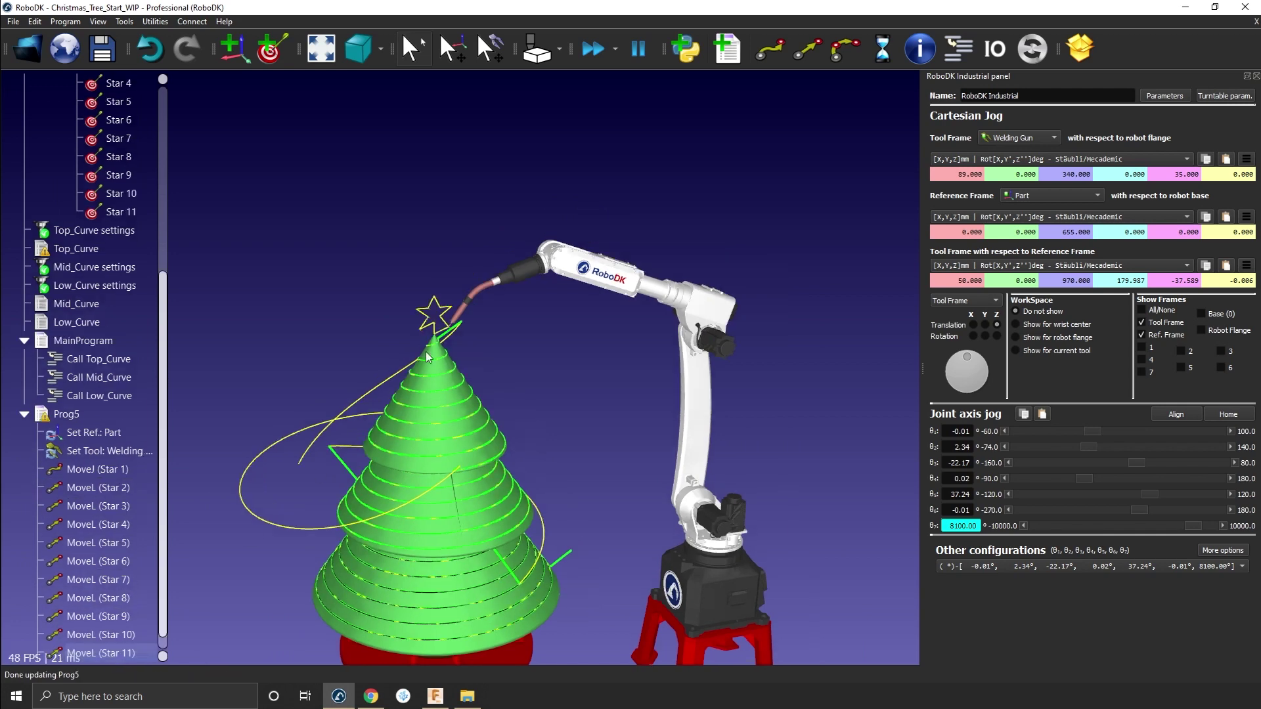
scroll(268, 427, up, 2)
double_click(84, 415)
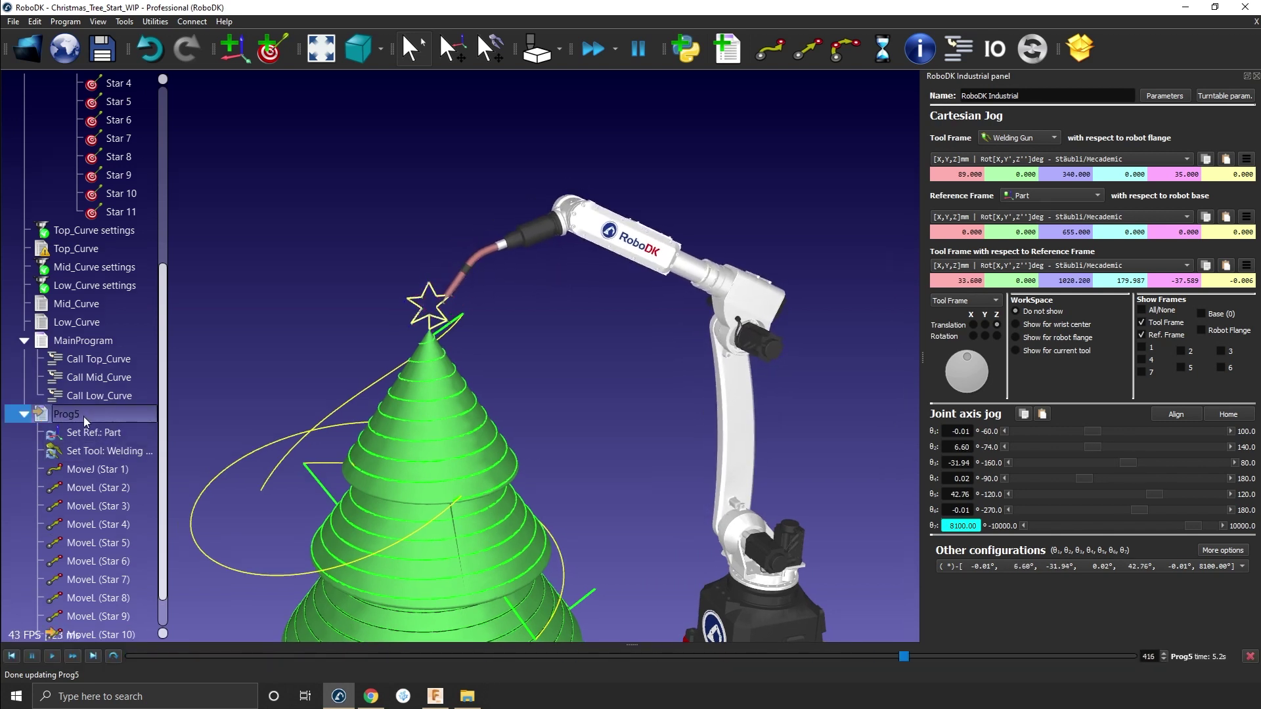
double_click(84, 416)
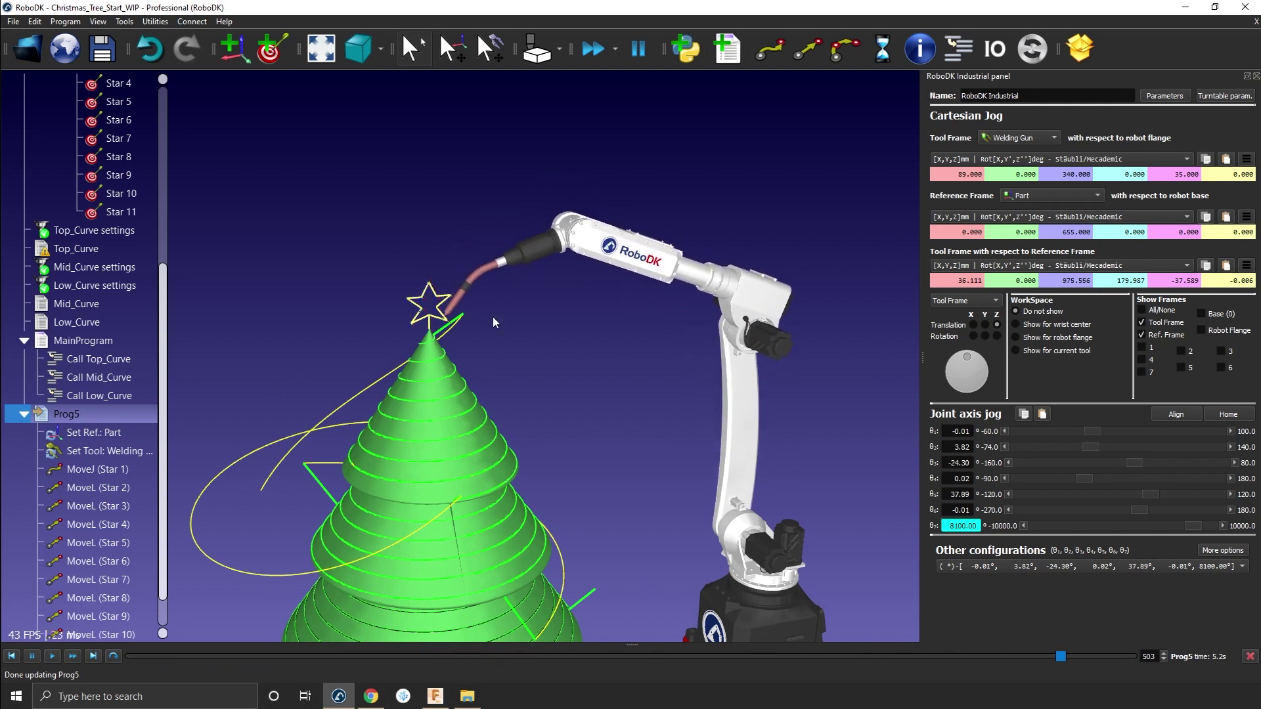
Rename program Prog5 to Start and collapse its instruction list.
key(F2)
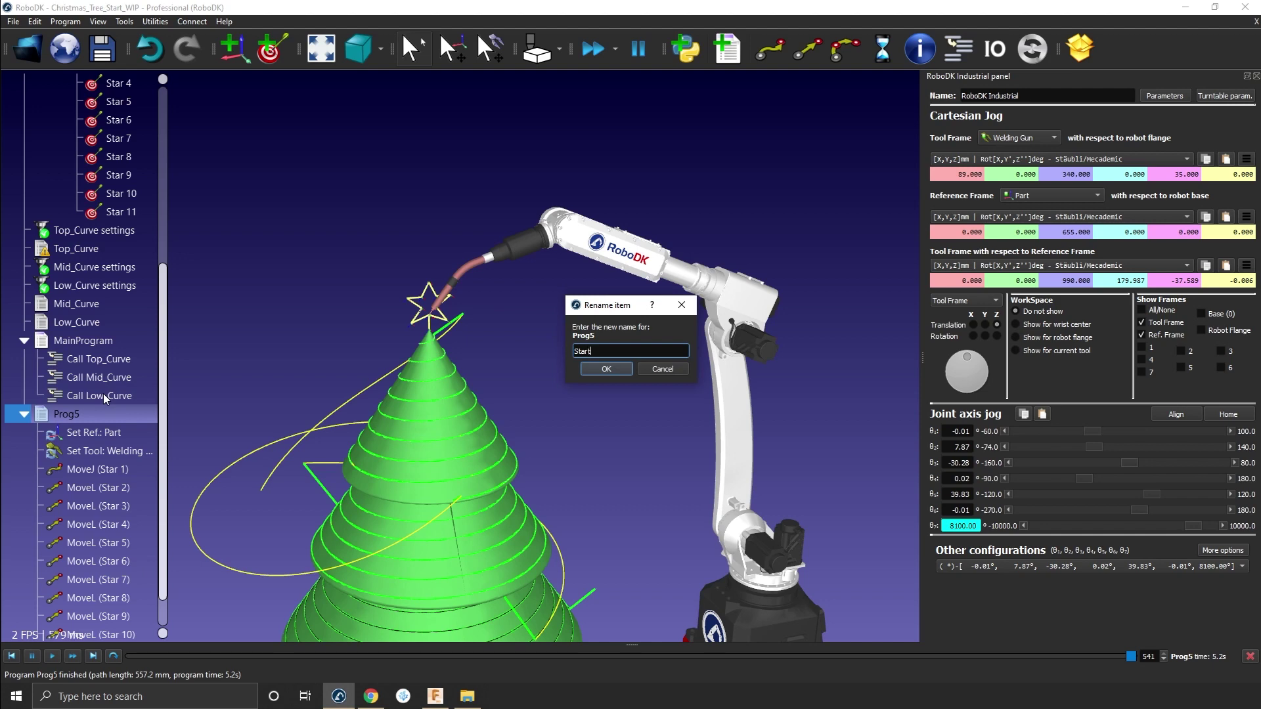
click(606, 369)
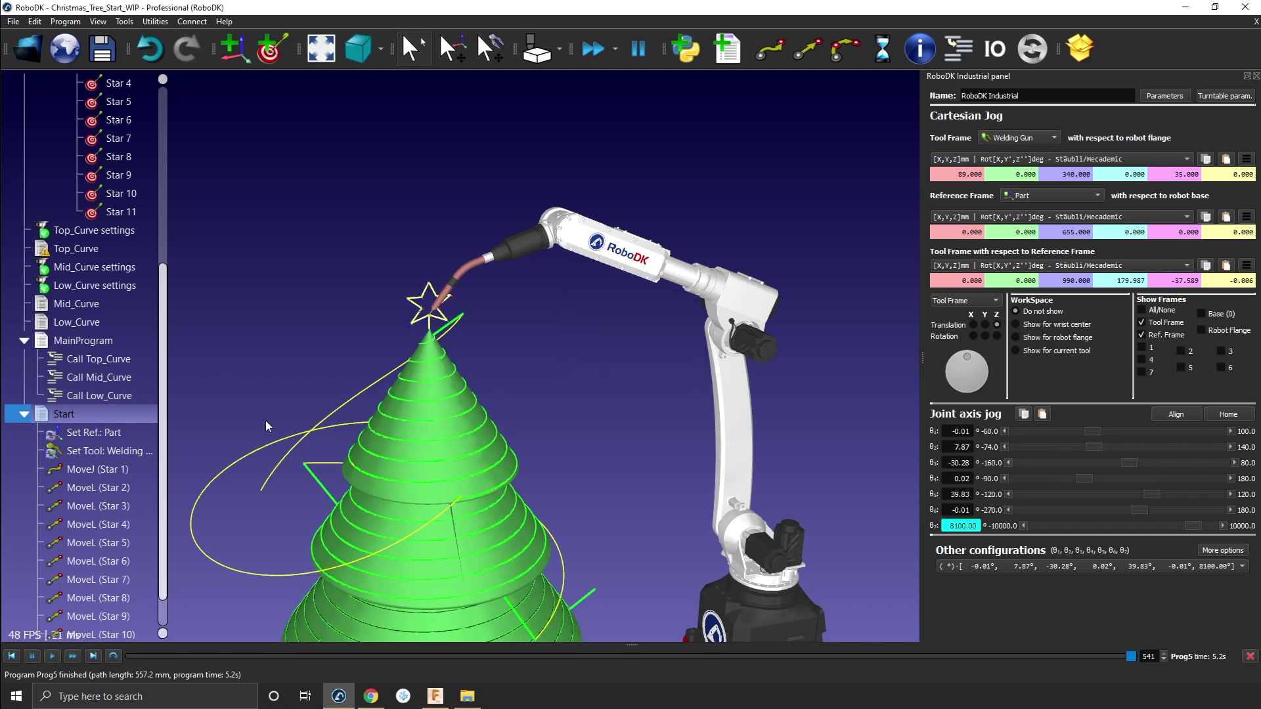
drag(266, 426, 321, 449)
click(24, 413)
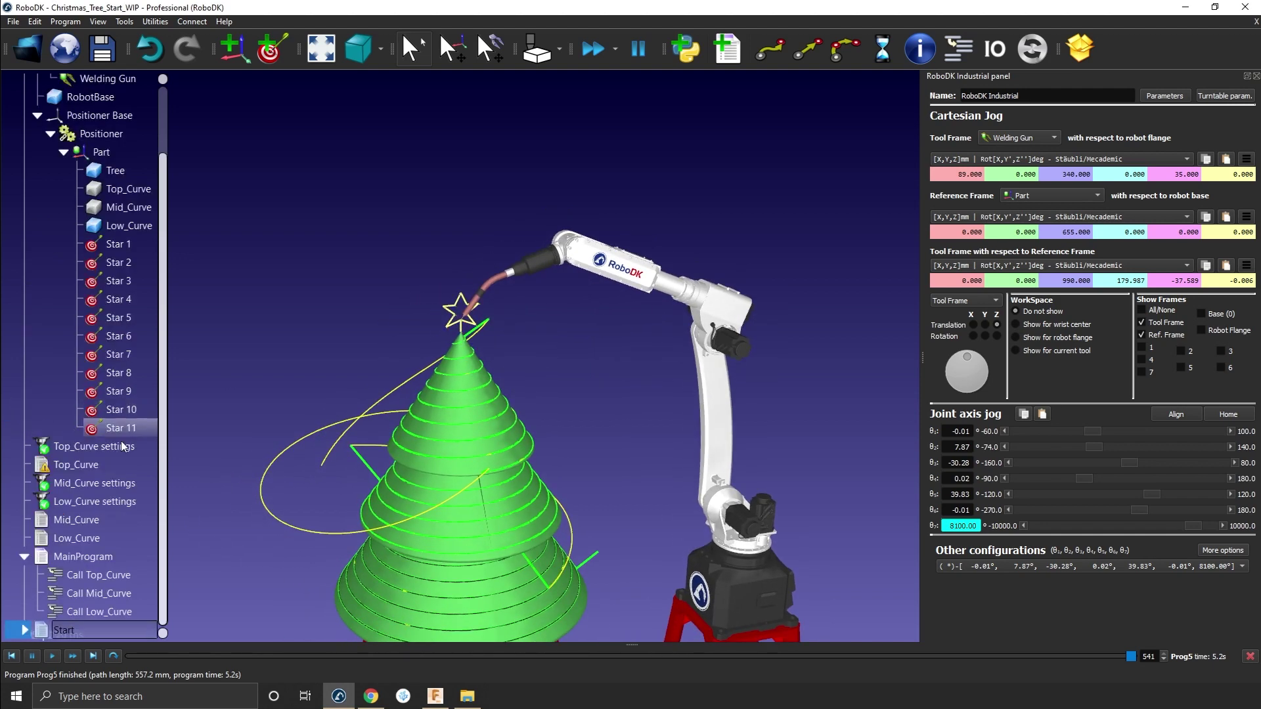
Add a program call to Start after Call Low_Curve in MainProgram.
right_click(79, 616)
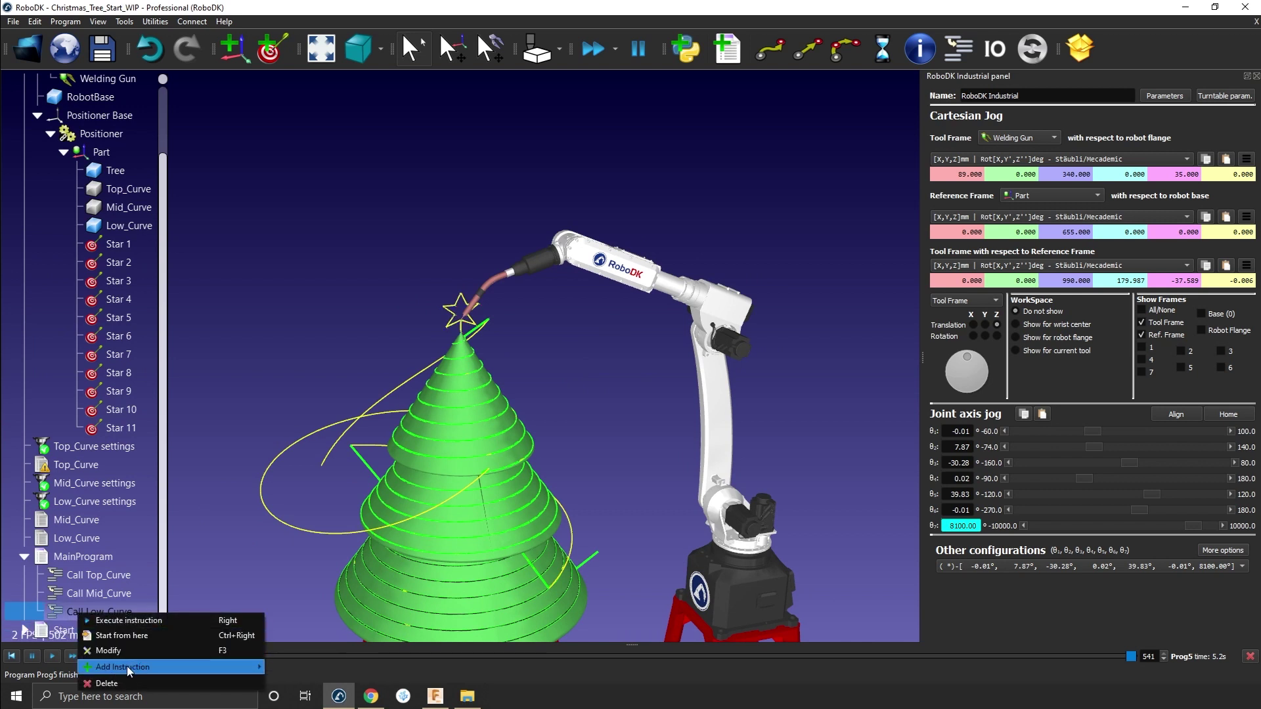
mouse_move(149, 667)
click(294, 627)
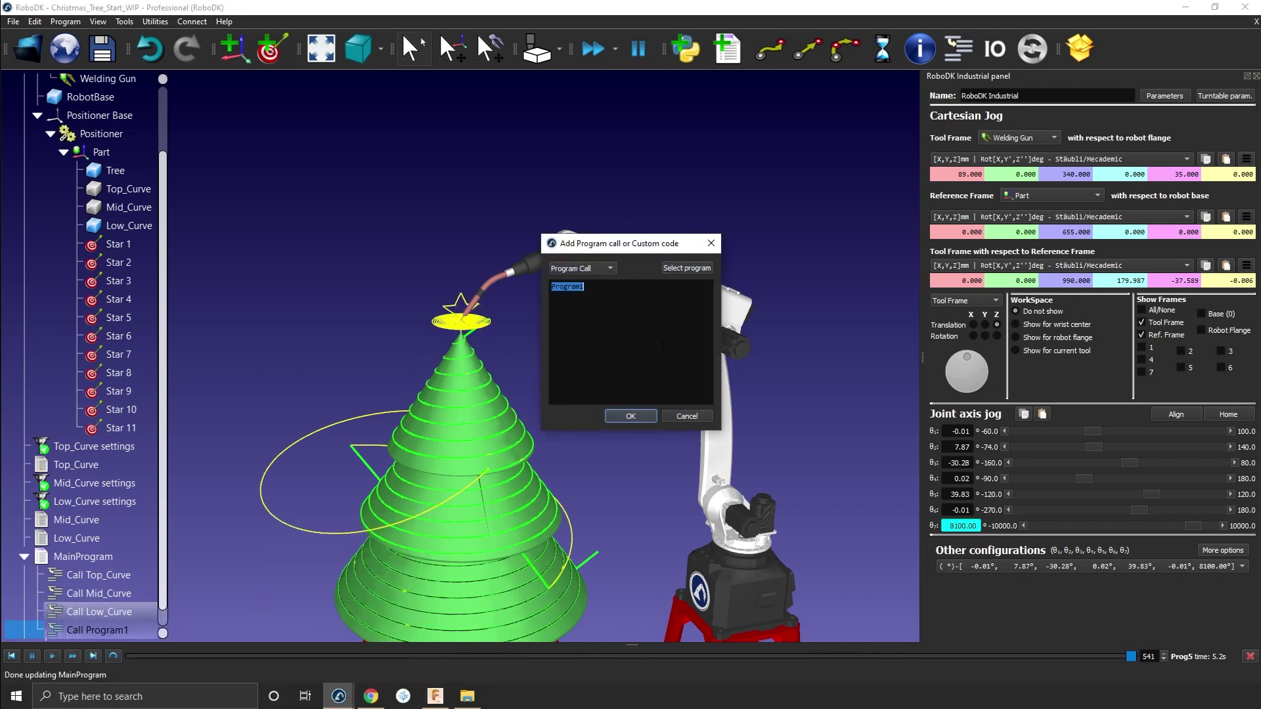
click(704, 274)
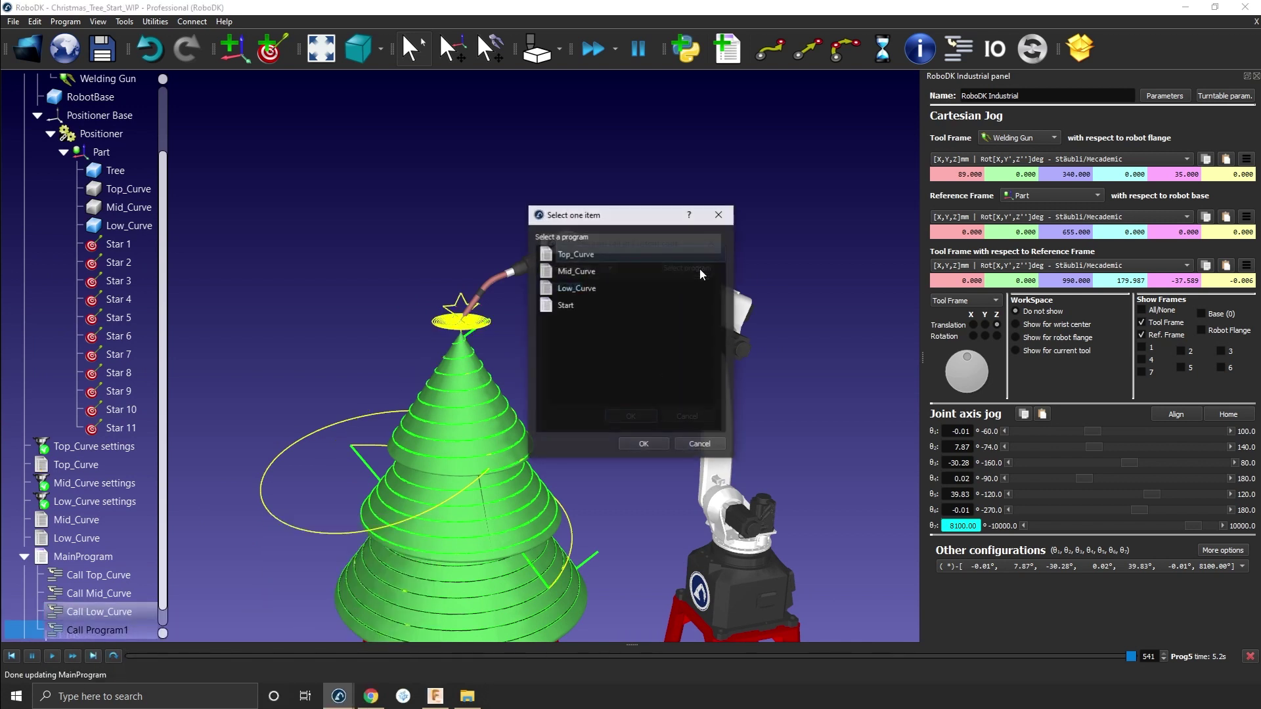
click(567, 306)
click(654, 443)
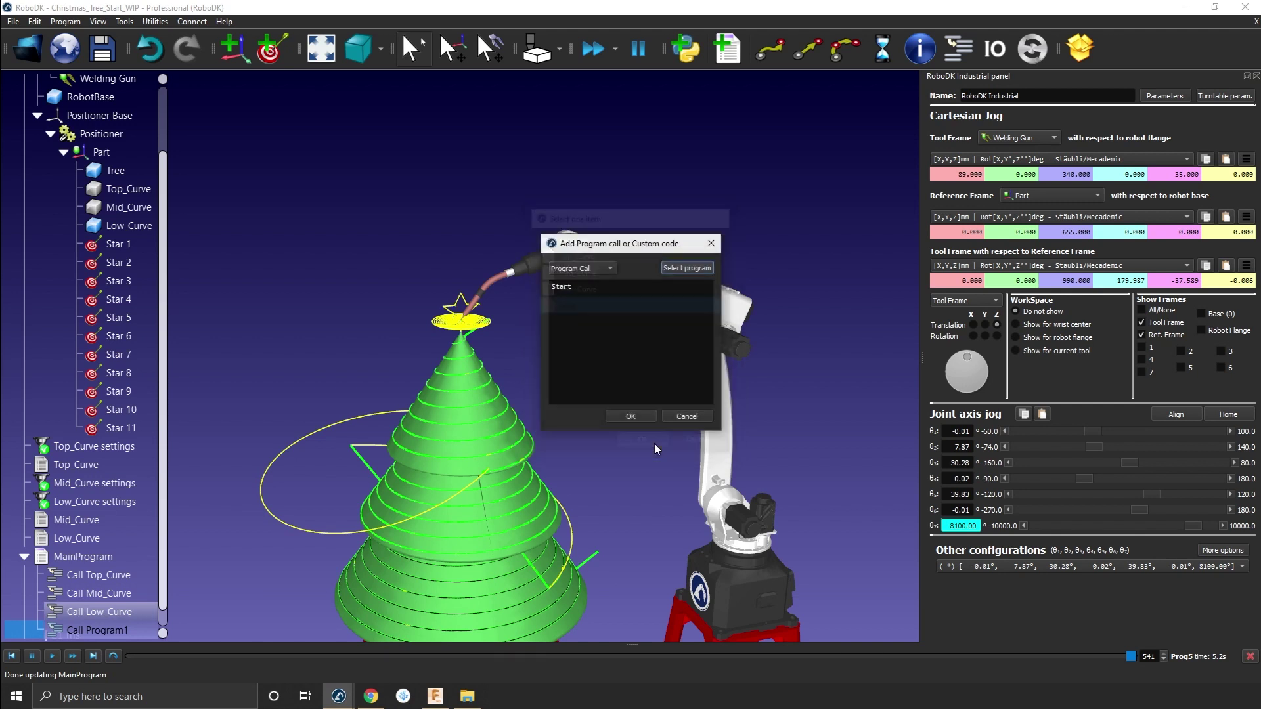
click(631, 417)
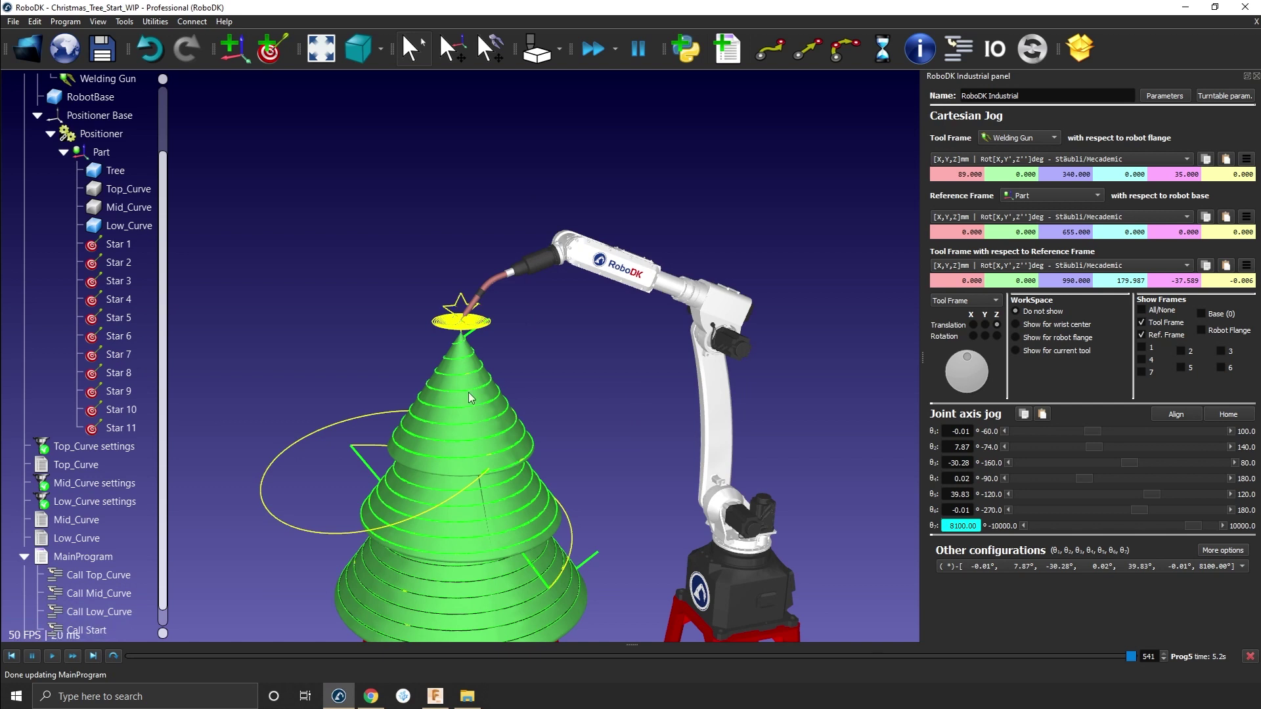
Open the Star 2 target's properties to inspect them, then close them.
click(115, 263)
double_click(115, 263)
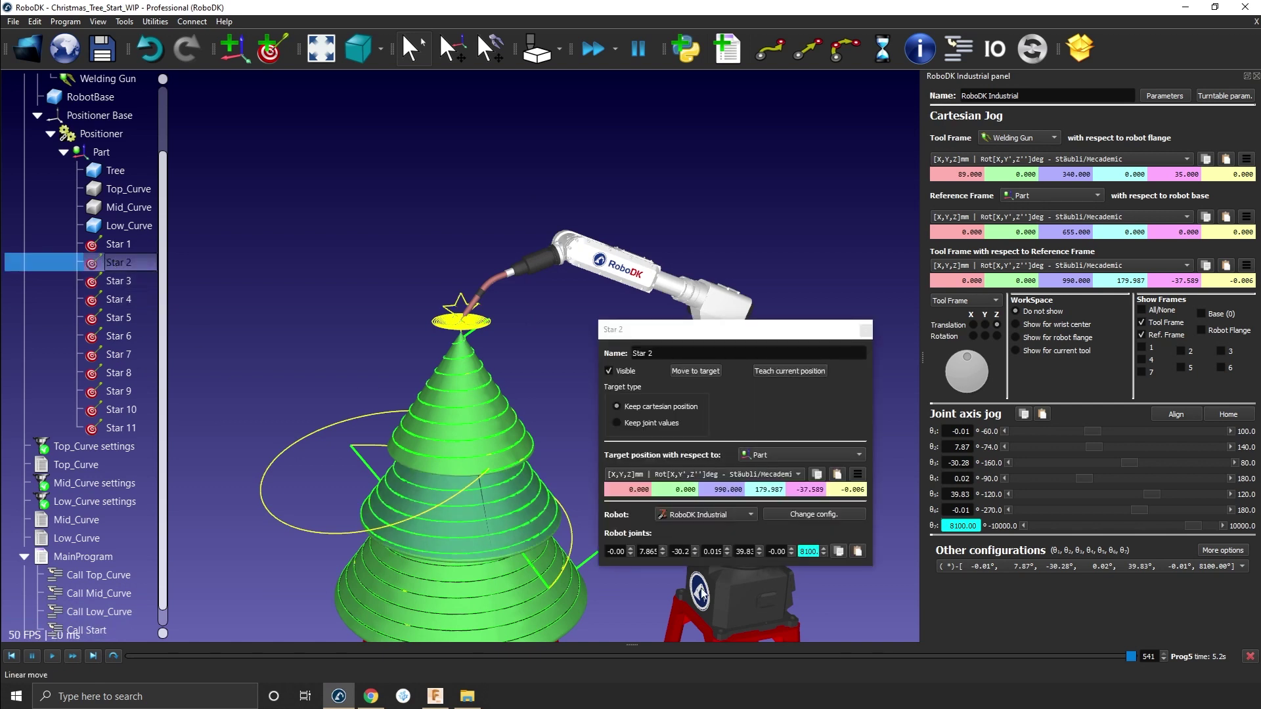
click(866, 331)
Run MainProgram at faster simulation speed, recentre the view, and jump the timeline to the end.
double_click(113, 557)
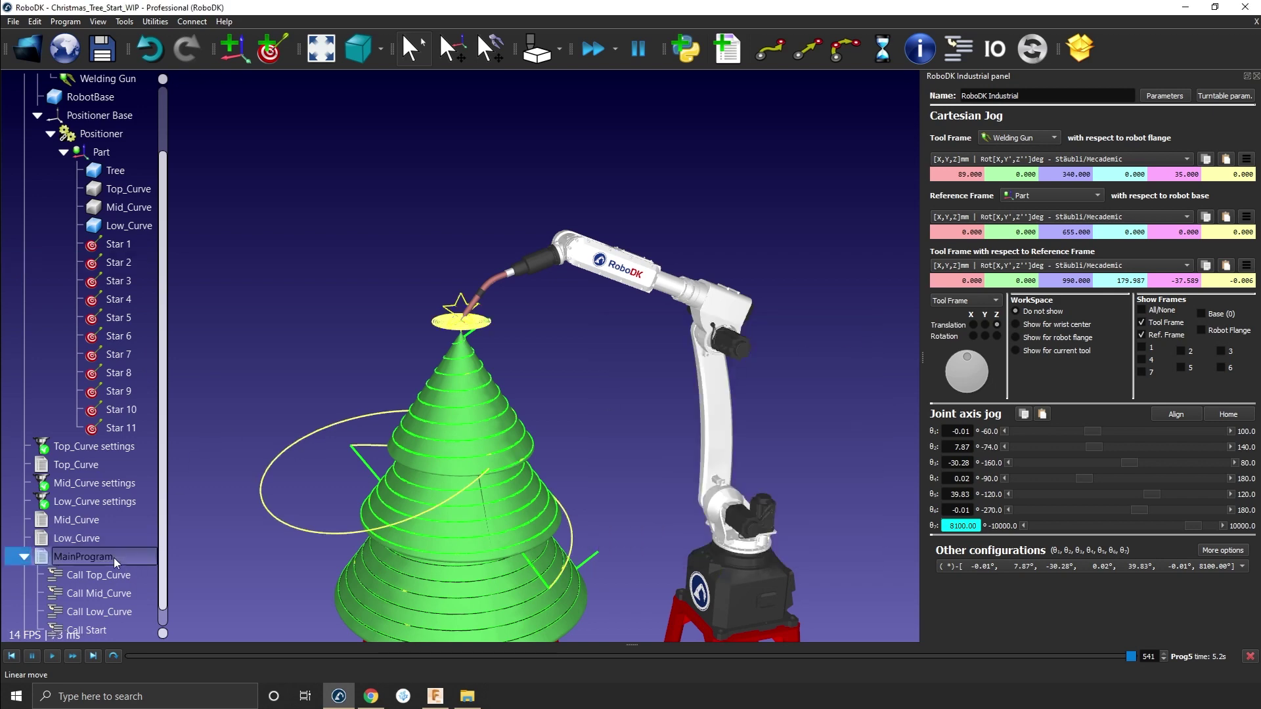
key(space)
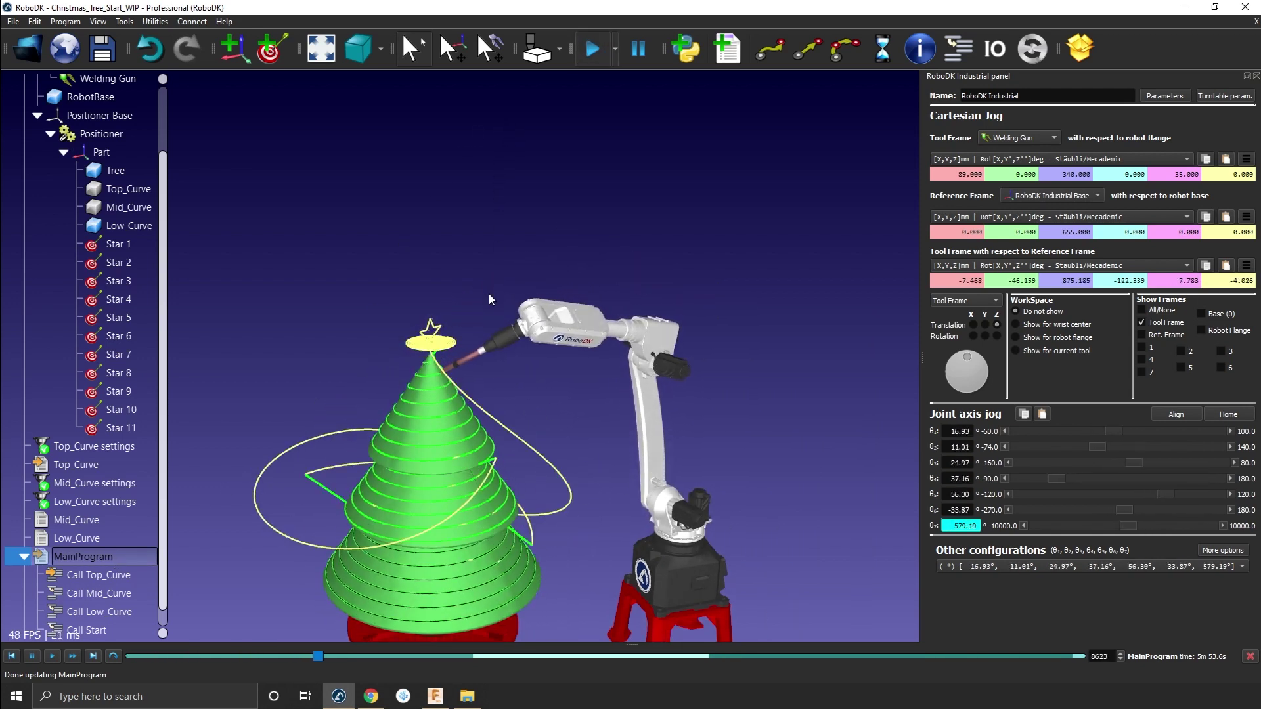
click(396, 323)
double_click(82, 555)
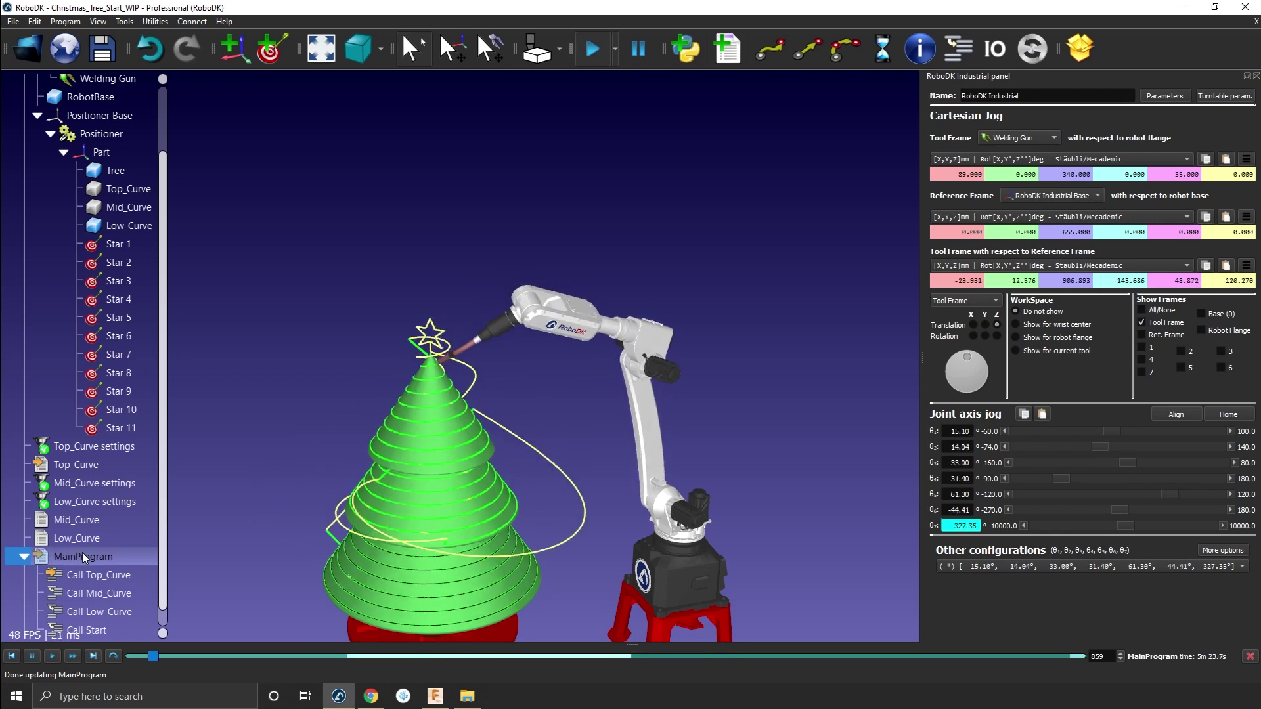
middle_drag(350, 499, 497, 361)
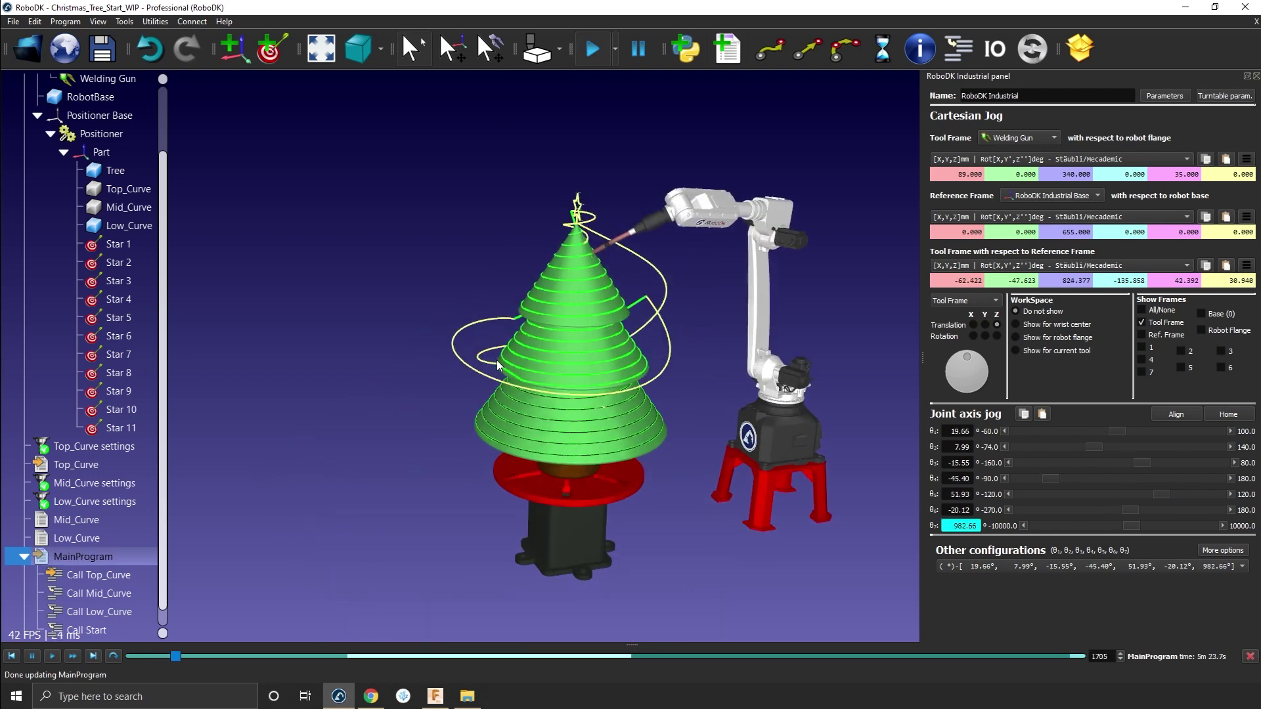
middle_drag(352, 337, 317, 392)
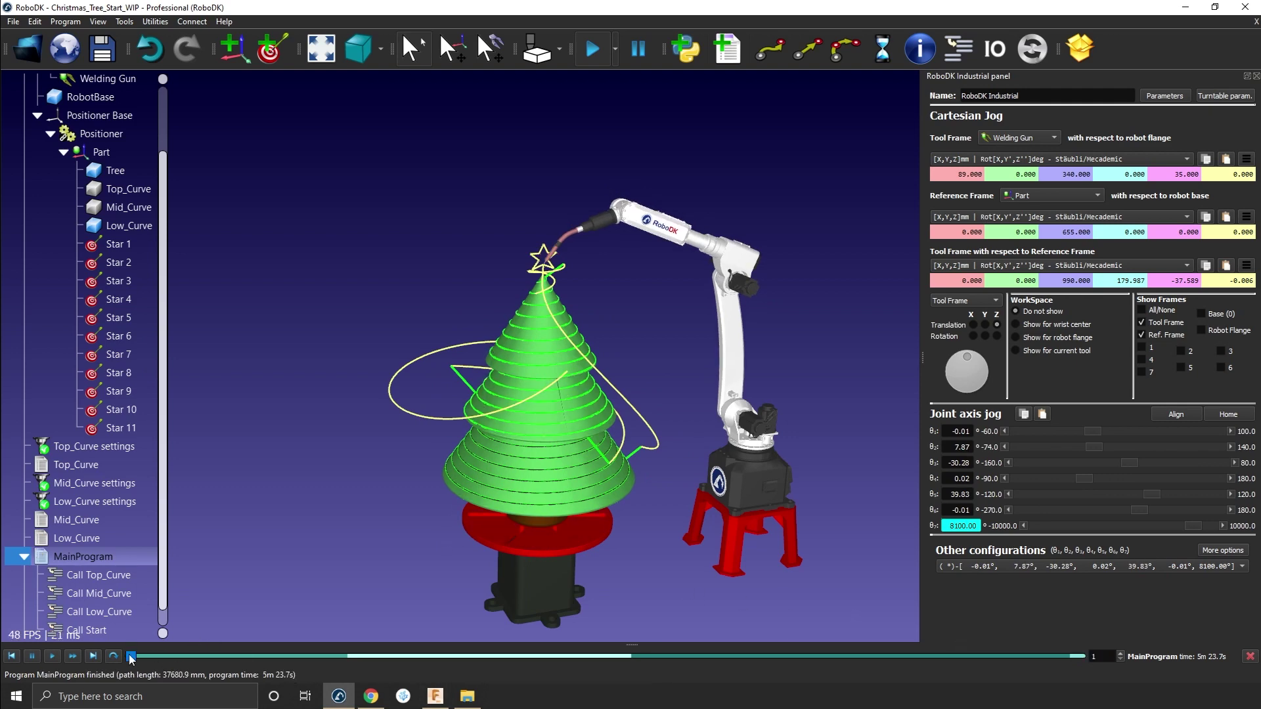
drag(130, 657, 1082, 669)
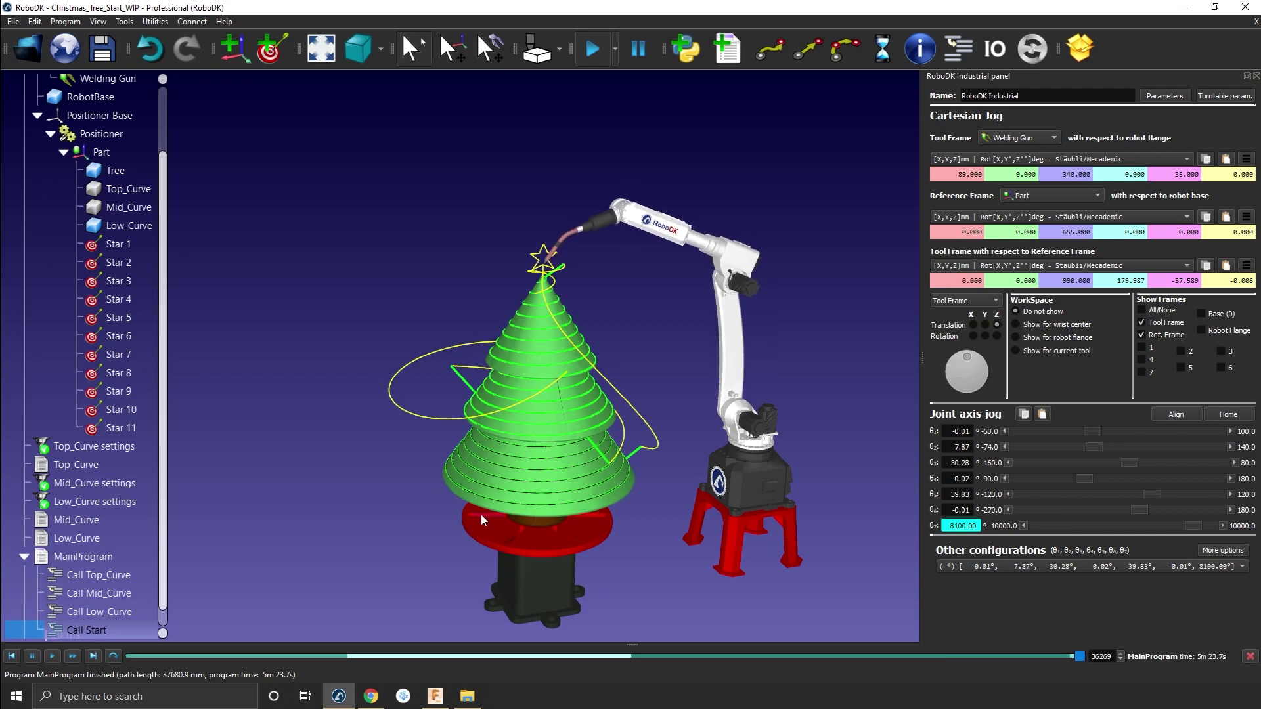
click(24, 557)
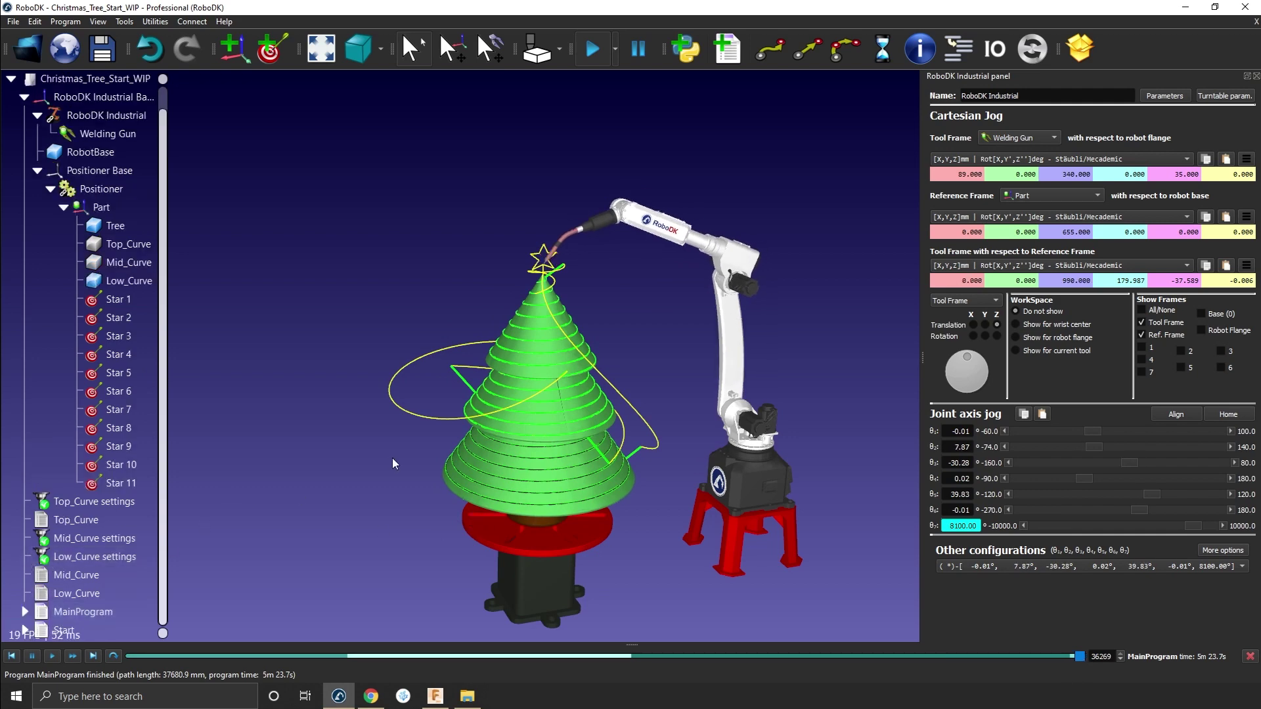
Close the jog panel and turn off MainProgram's path display.
click(1256, 76)
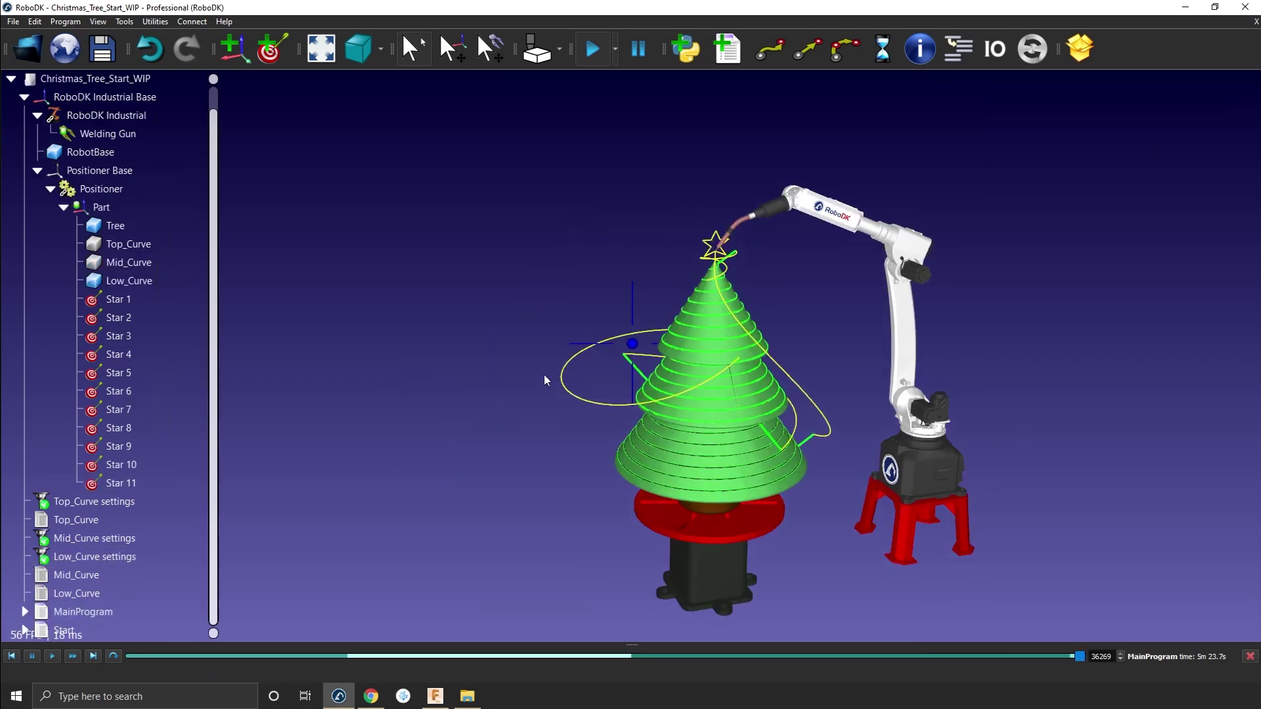
click(98, 631)
right_click(95, 614)
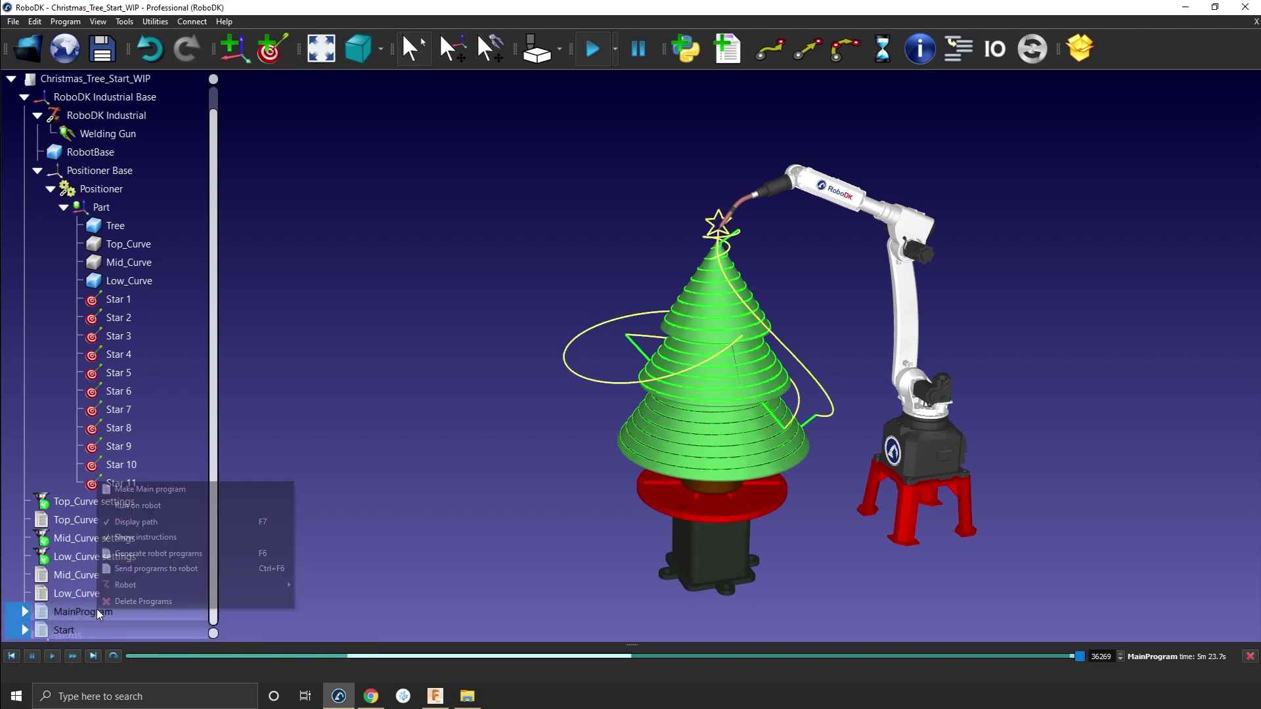
click(240, 518)
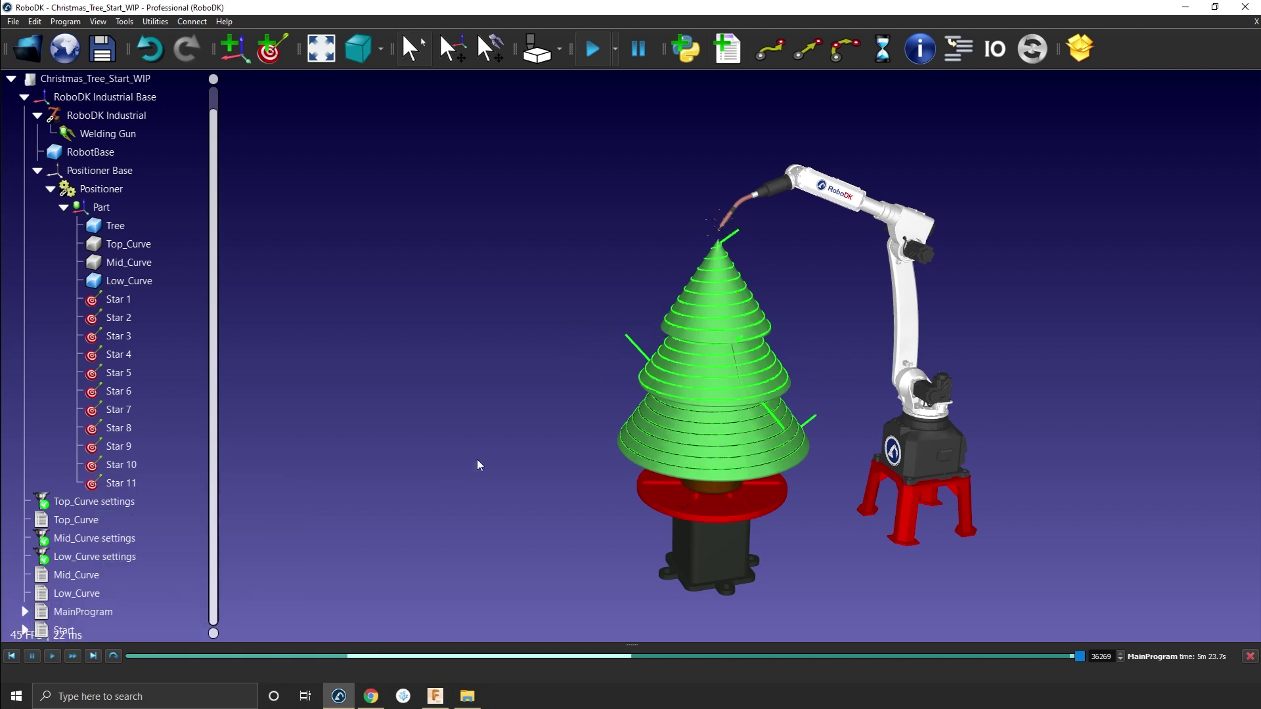
Hide the toolpaths of the Top_Curve, Mid_Curve and Low_Curve settings.
click(135, 556)
ctrl+click(99, 537)
ctrl+click(99, 501)
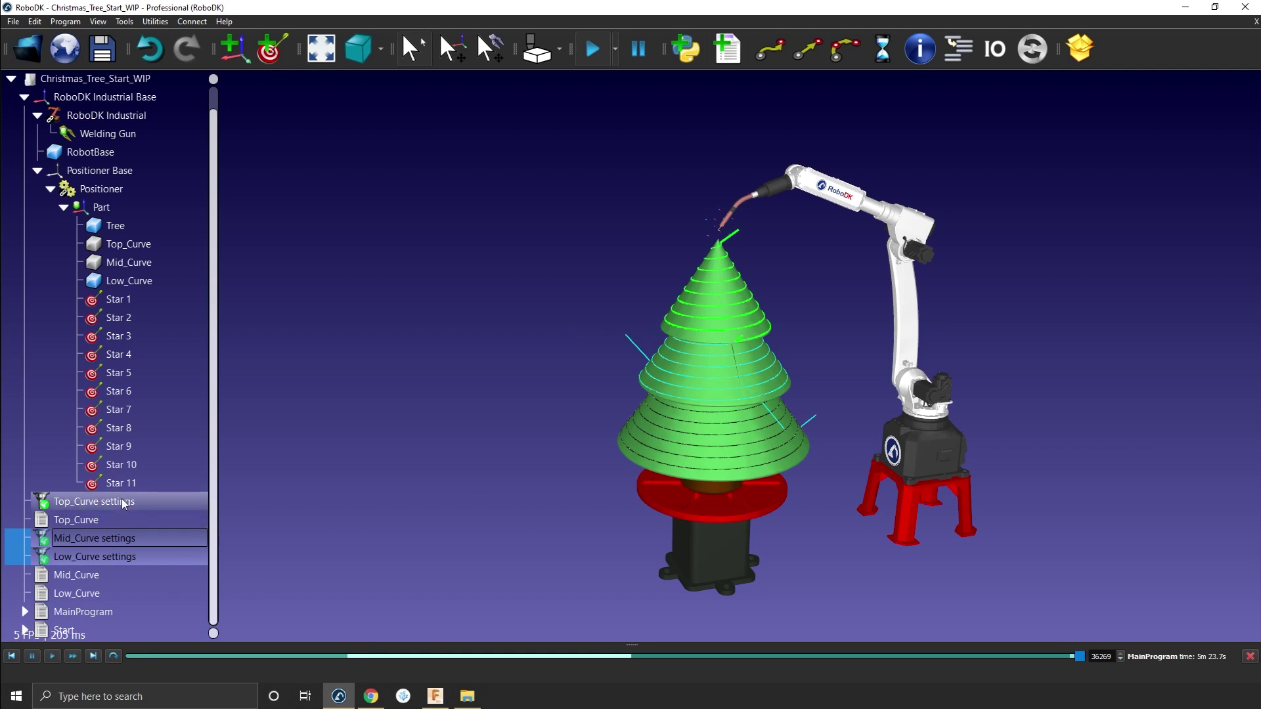
right_click(123, 500)
click(139, 507)
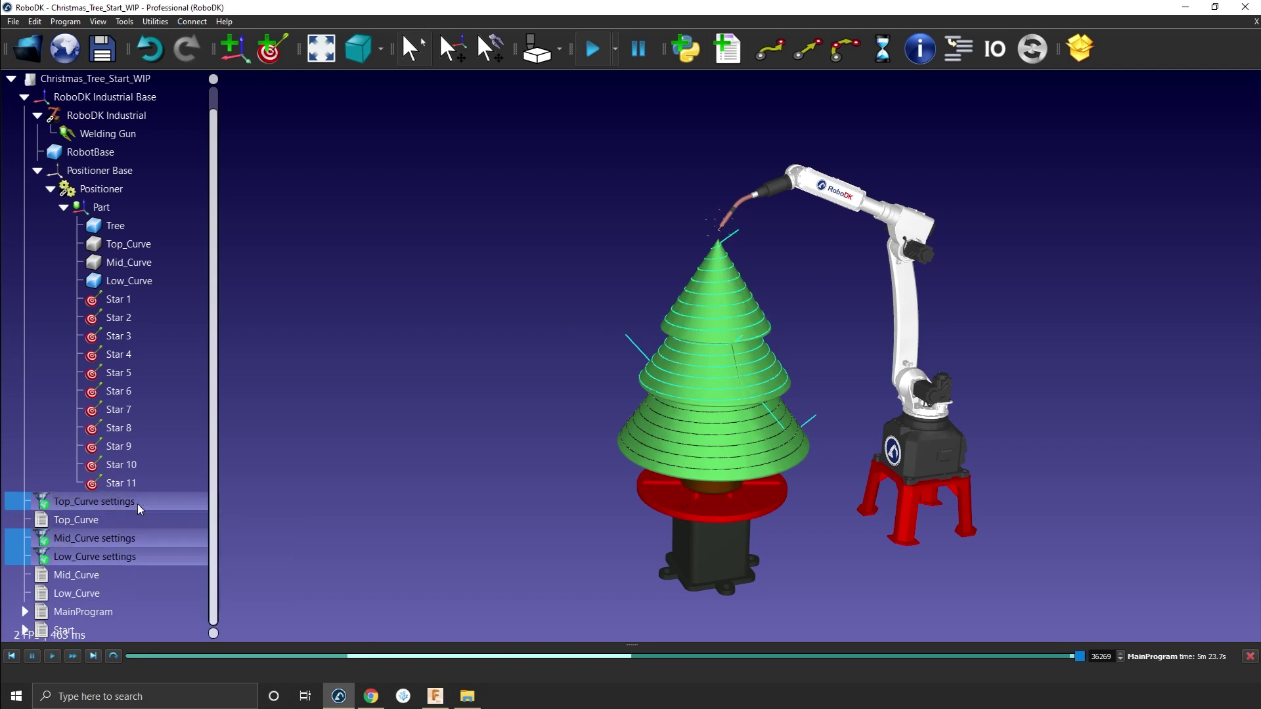
click(436, 444)
Hide the Low_Curve weld rings and the Star 1–Star 11 targets.
click(129, 299)
right_click(128, 289)
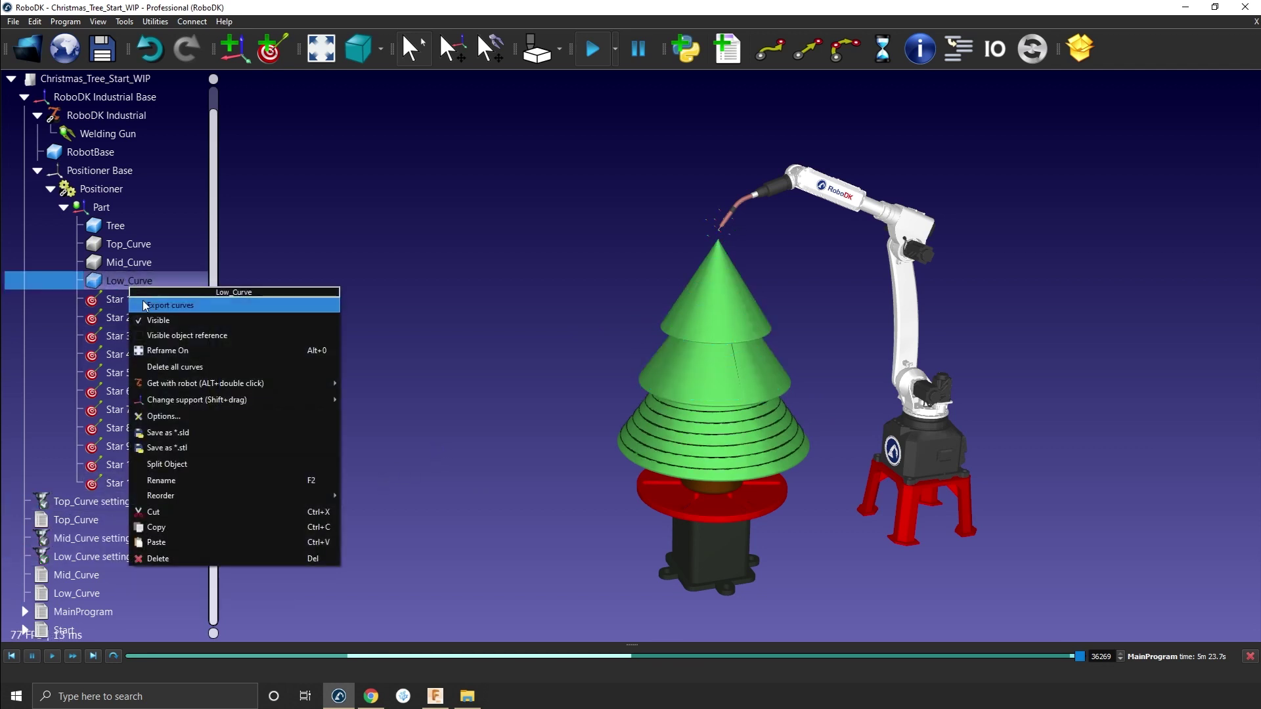
click(131, 306)
shift+click(140, 482)
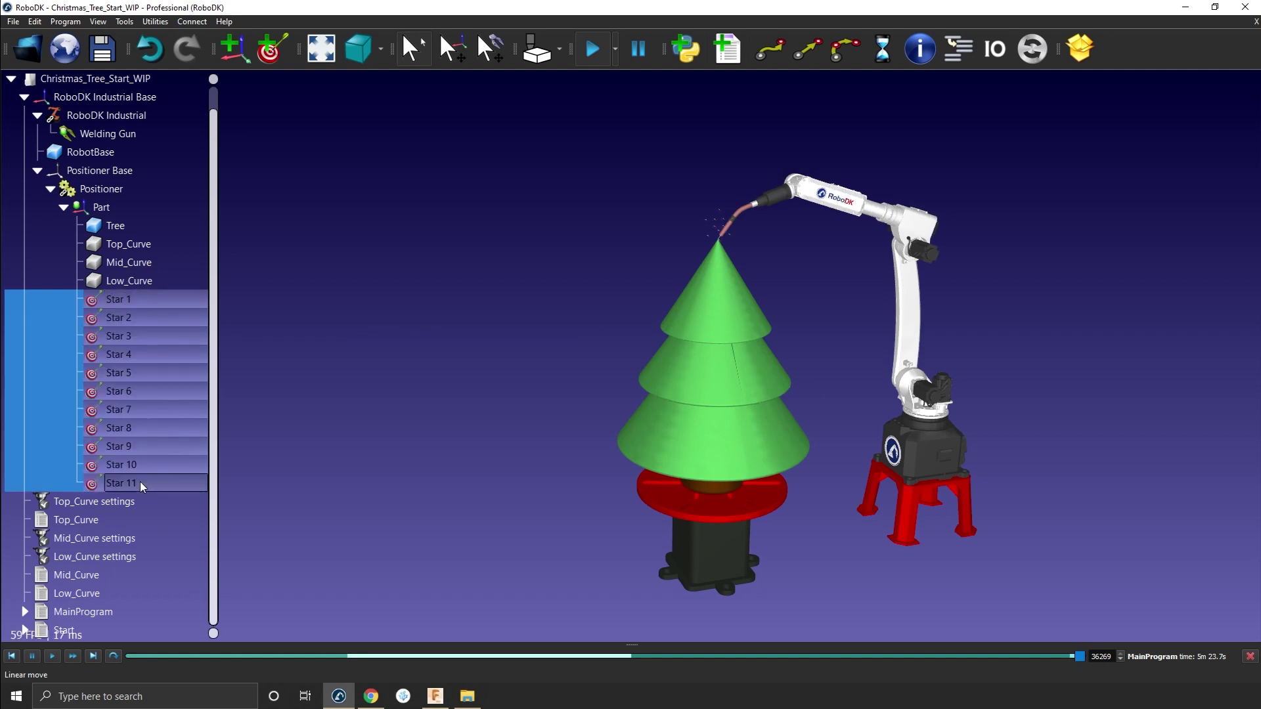
right_click(140, 482)
click(153, 492)
click(408, 384)
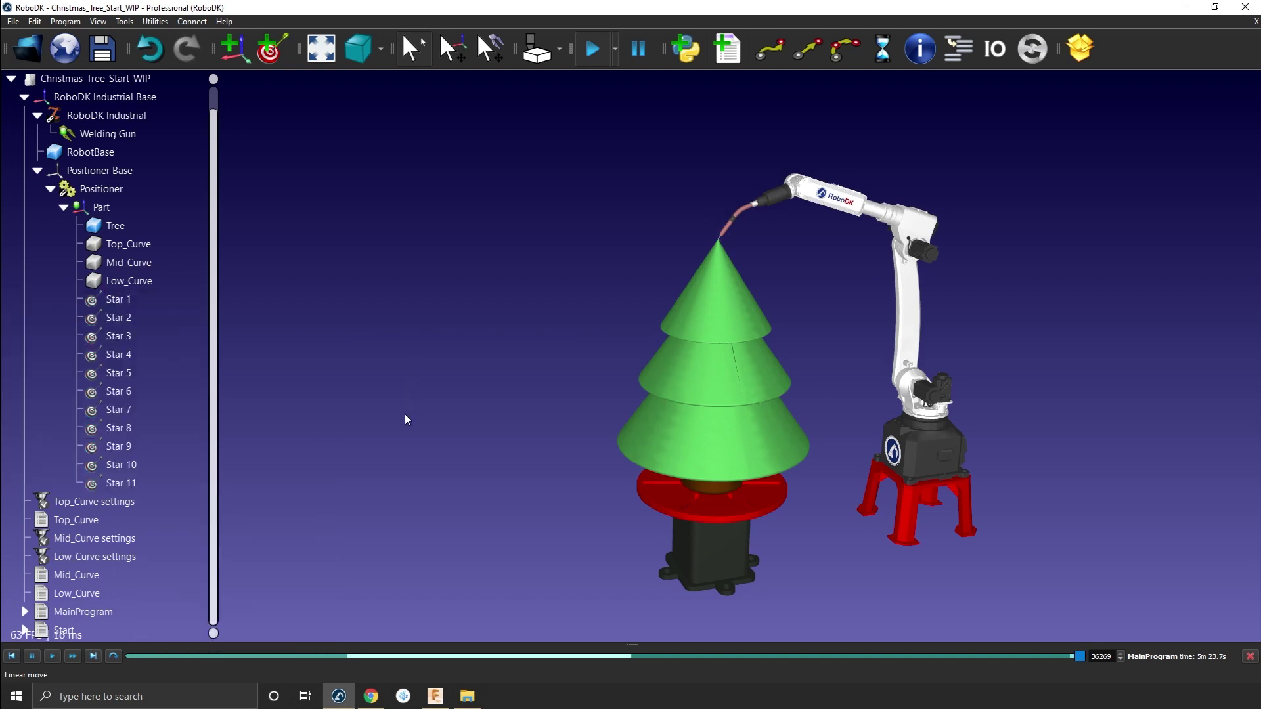
Collapse the Part branch, close the simulation bar, and rotate the view around the tree.
click(101, 207)
click(64, 207)
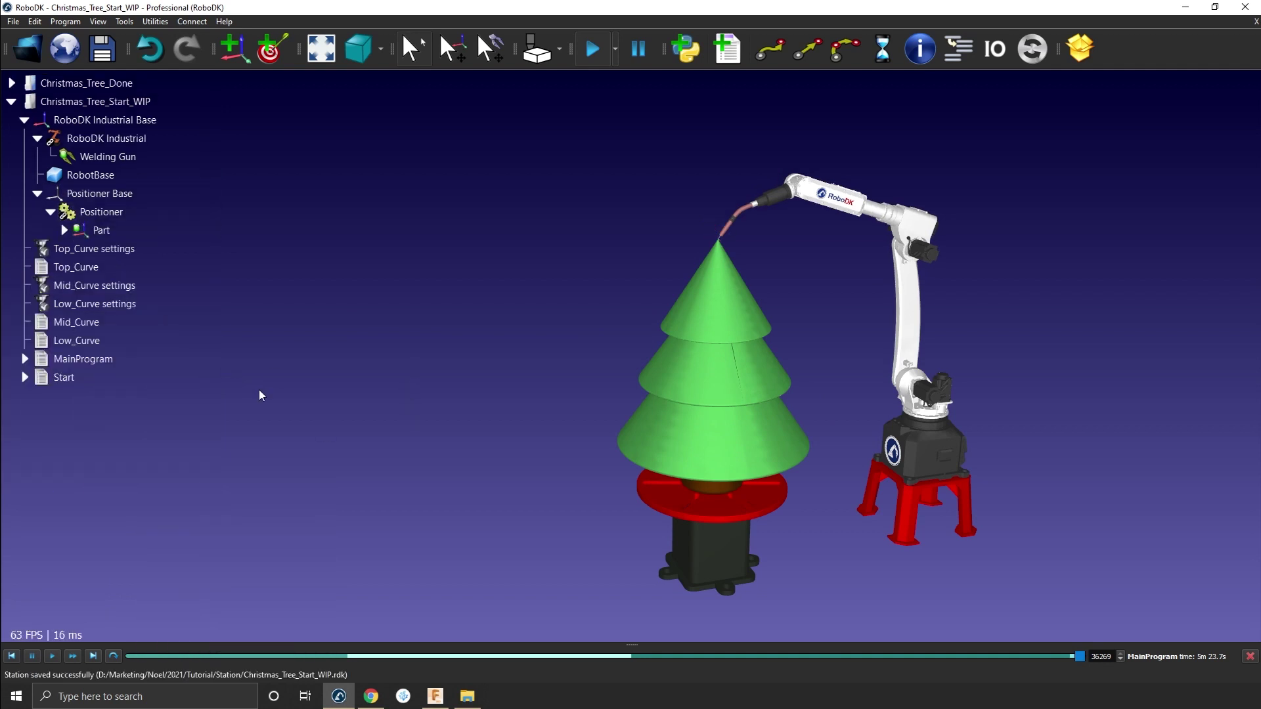
scroll(595, 388, up, 5)
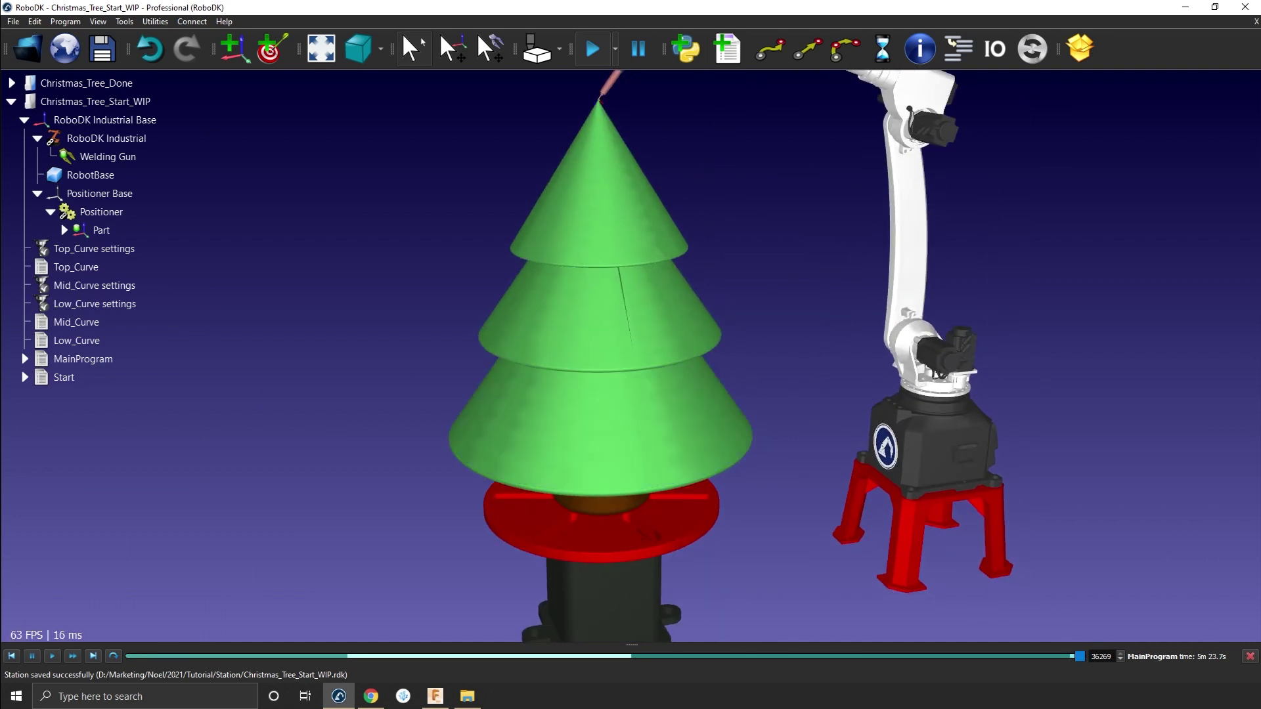
click(1250, 657)
scroll(532, 302, down, 3)
mouse_move(532, 302)
mouse_down()
mouse_move(484, 325)
mouse_move(514, 336)
mouse_up()
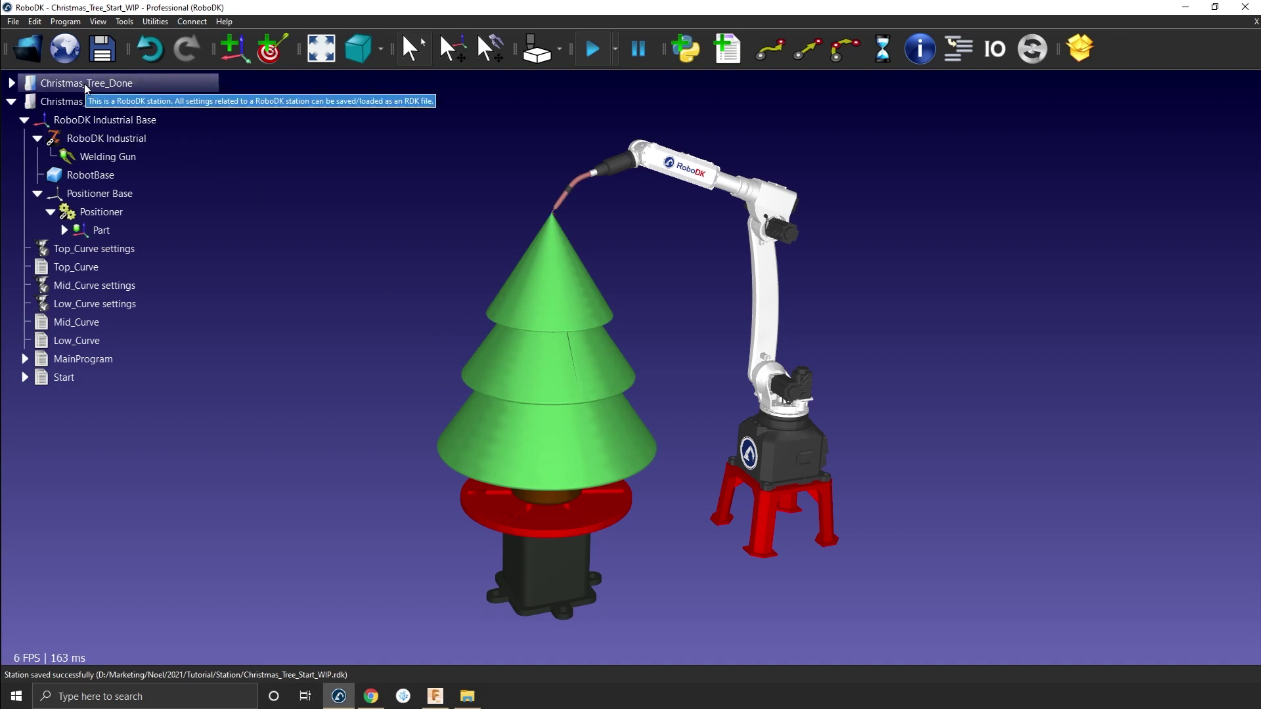
Restore and centre the RoboDK window, and minimize Fusion 360, Teams and Calculator.
double_click(271, 9)
drag(276, 9, 560, 91)
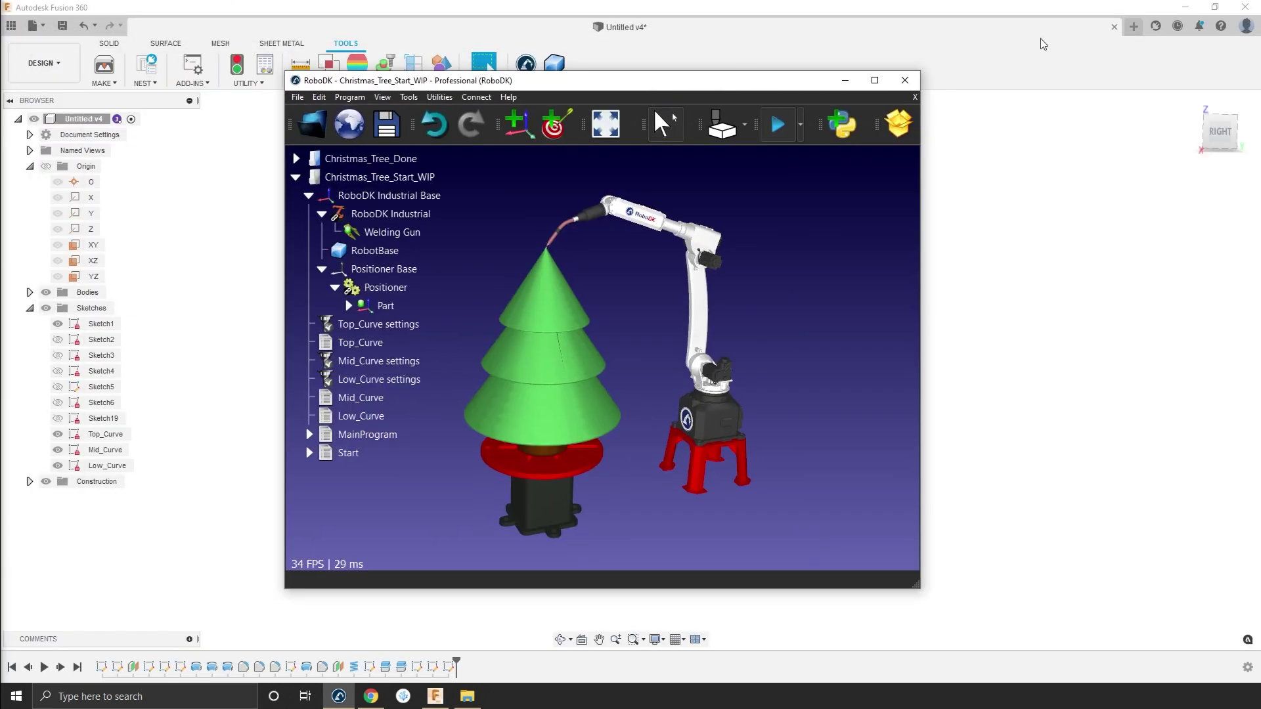
click(1186, 8)
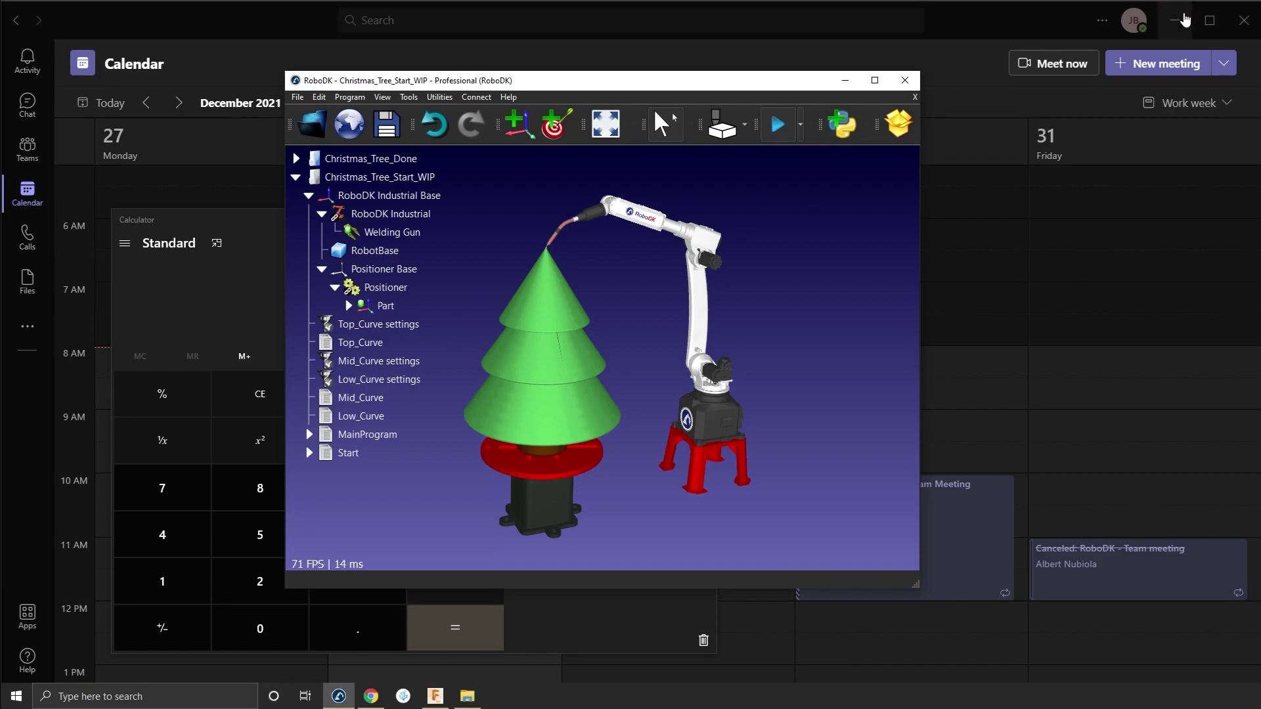
click(1181, 8)
click(229, 213)
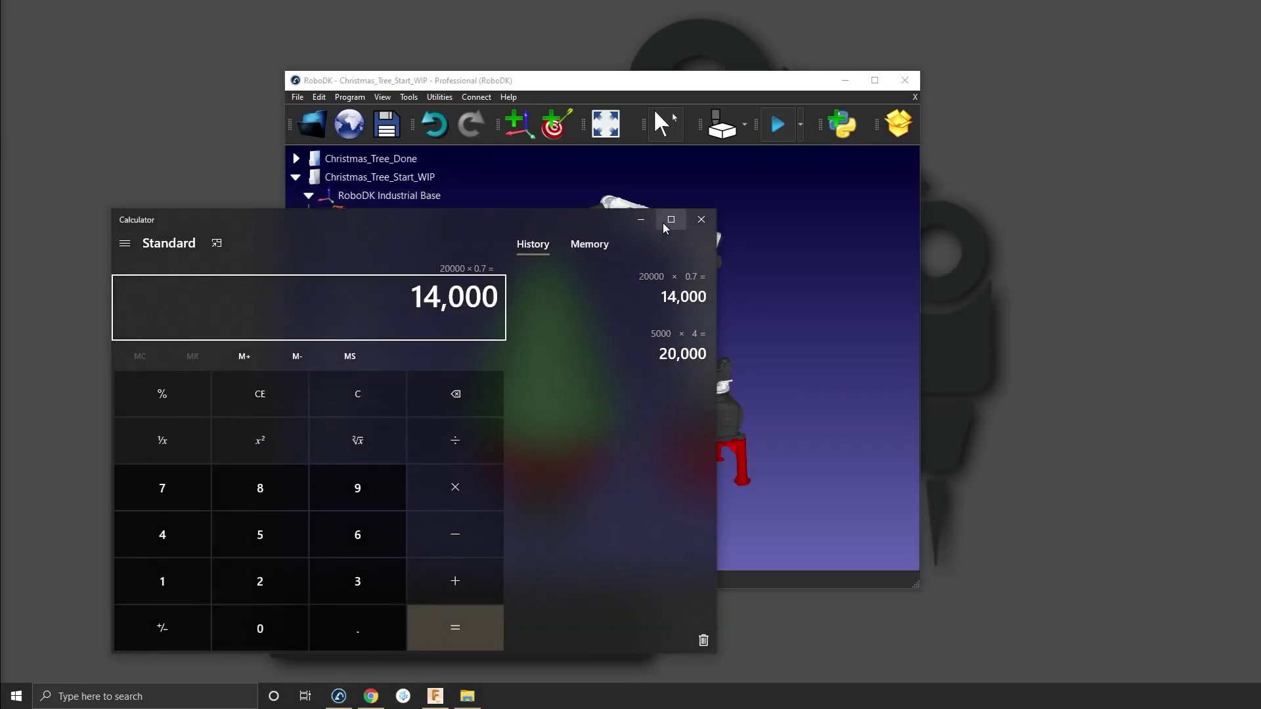
click(666, 218)
click(404, 699)
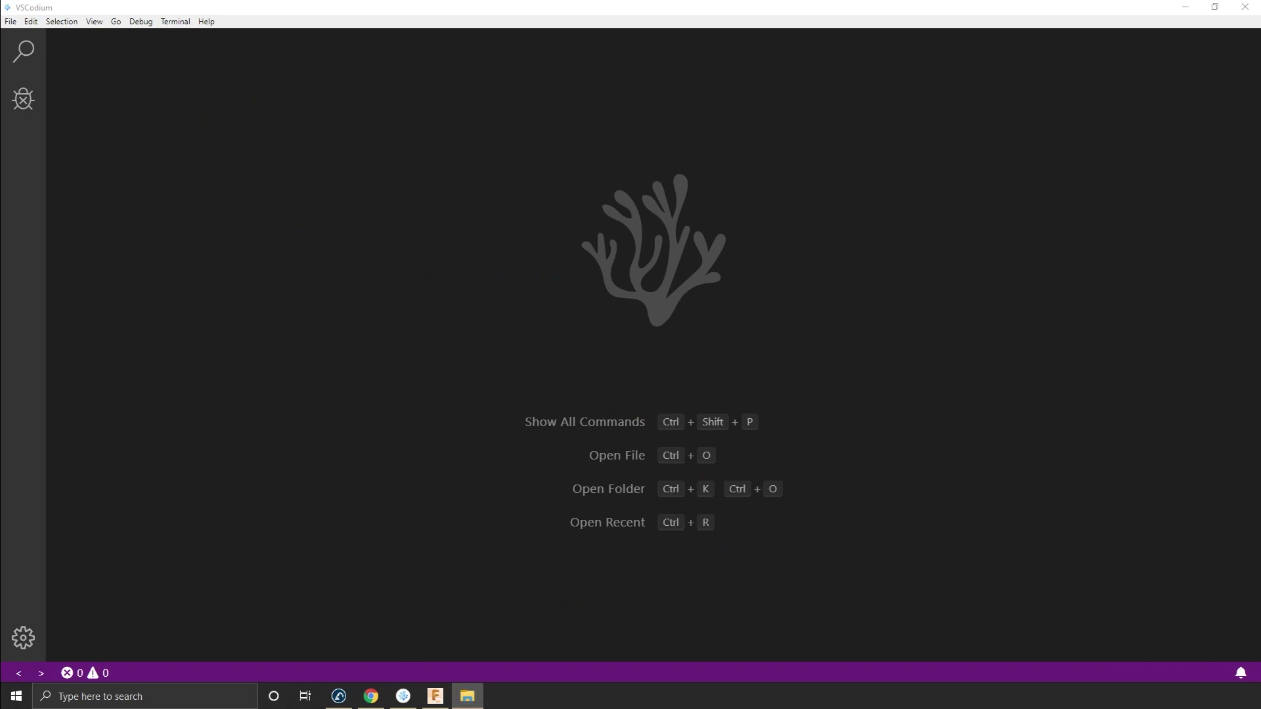
Open the Tutorial folder's Python subfolder in File Explorer and bring WeldOn.py into VSCodium.
click(466, 696)
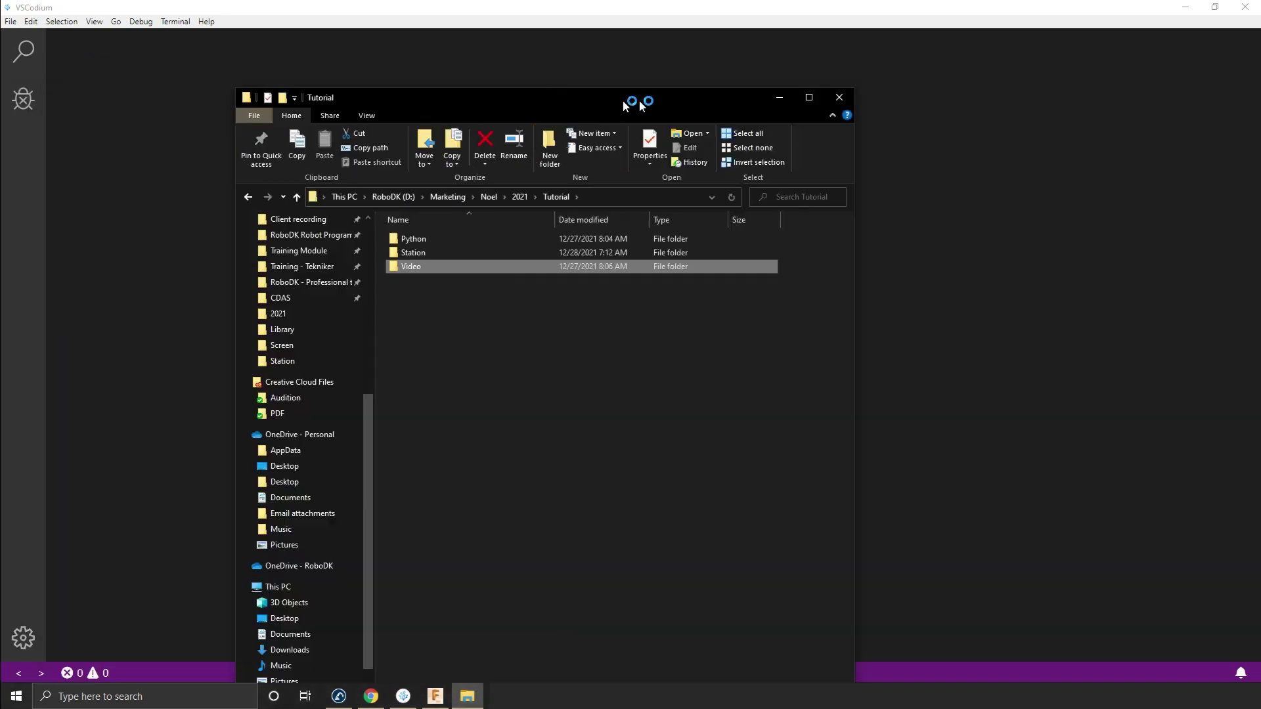
drag(368, 69, 579, 73)
double_click(657, 214)
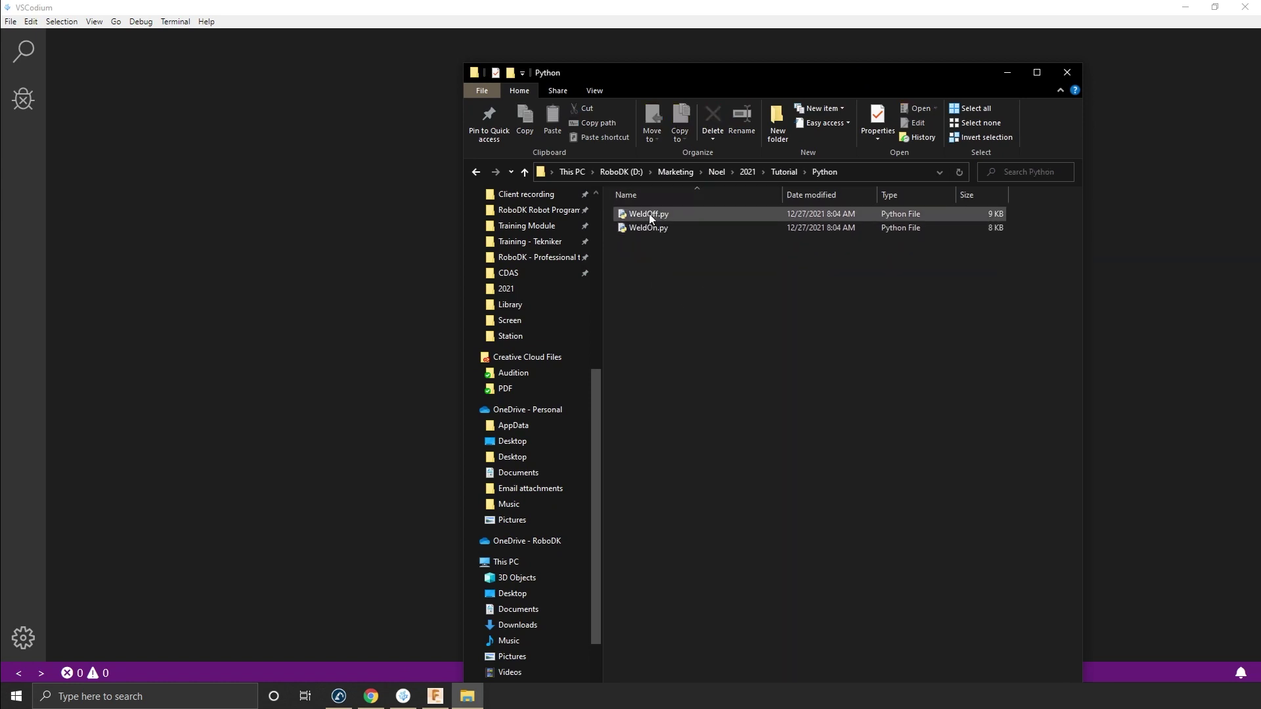
drag(664, 265, 279, 211)
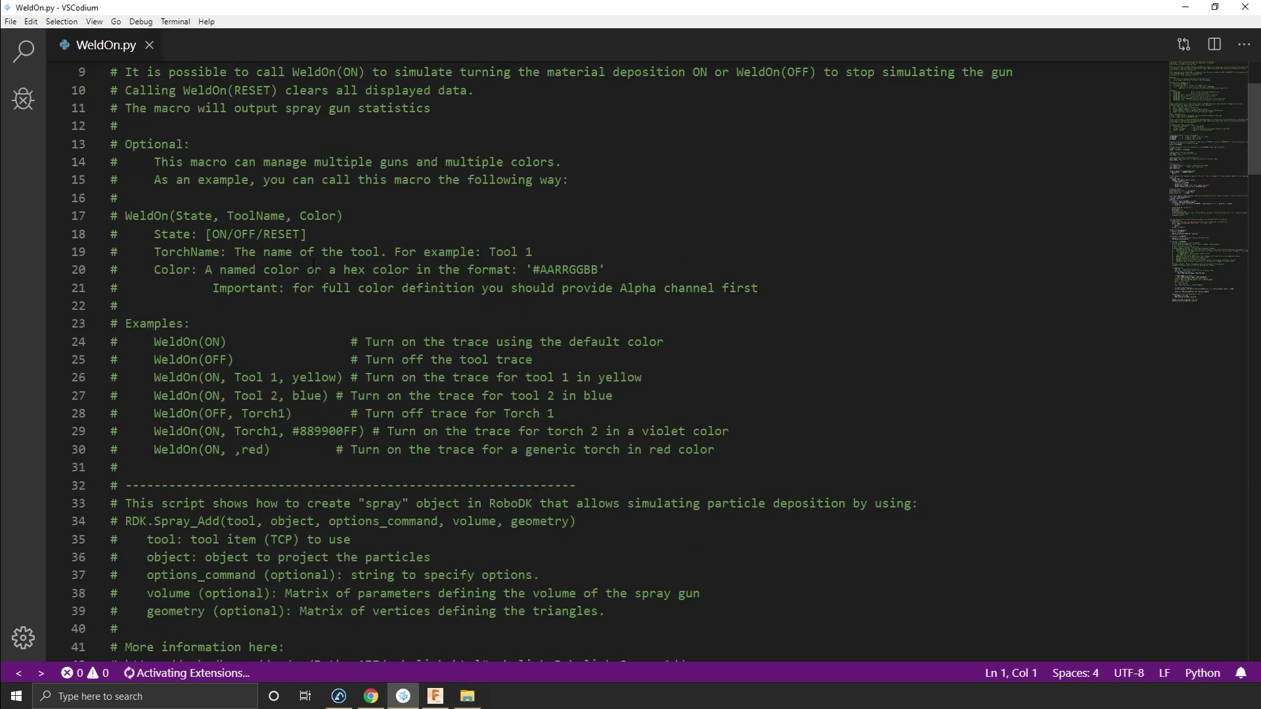
Review the RECIPE_LIST colour entries and the CC alpha digits of COLOR '#CC3344FF'.
scroll(314, 266, down, 2)
scroll(276, 257, up, 5)
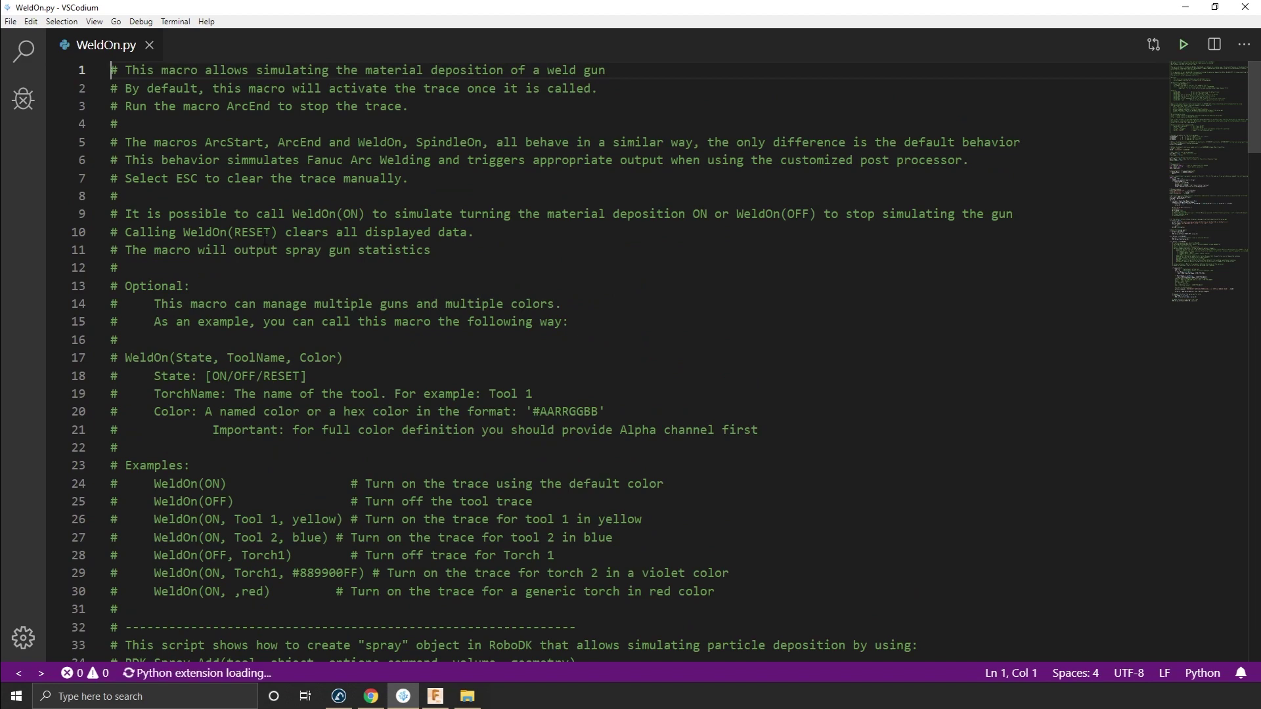
scroll(191, 196, down, 3)
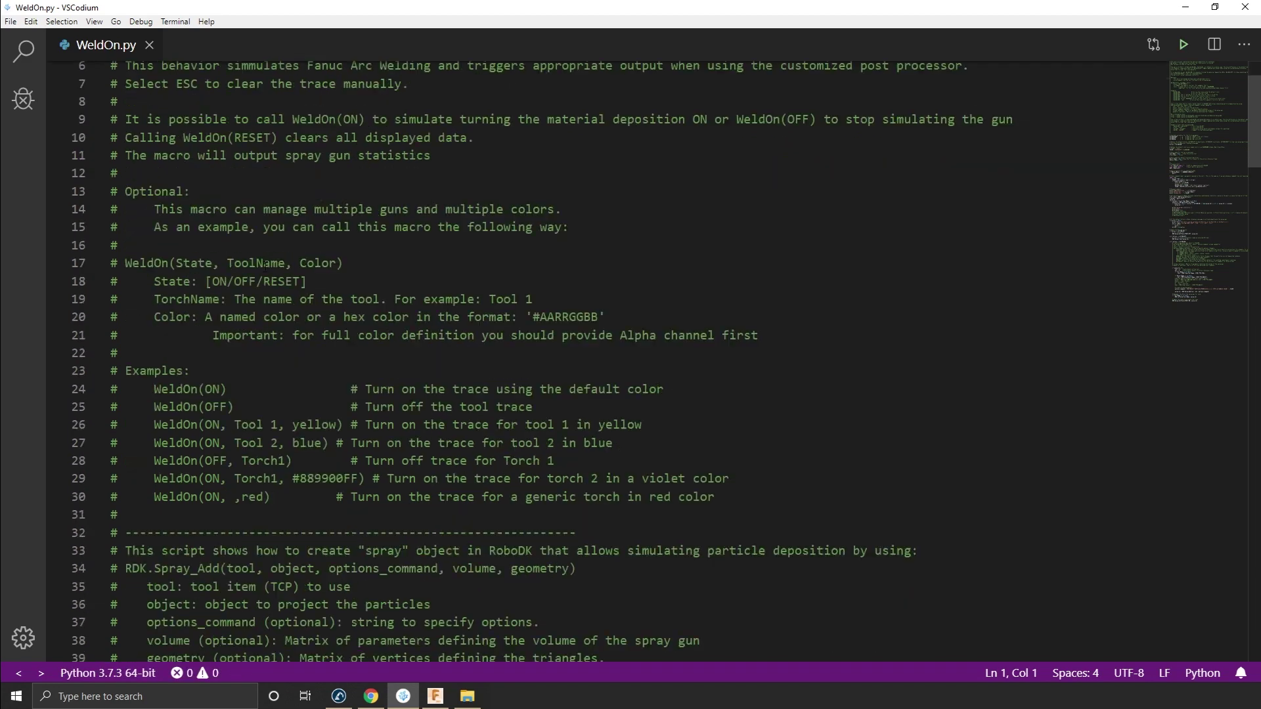
scroll(250, 224, down, 15)
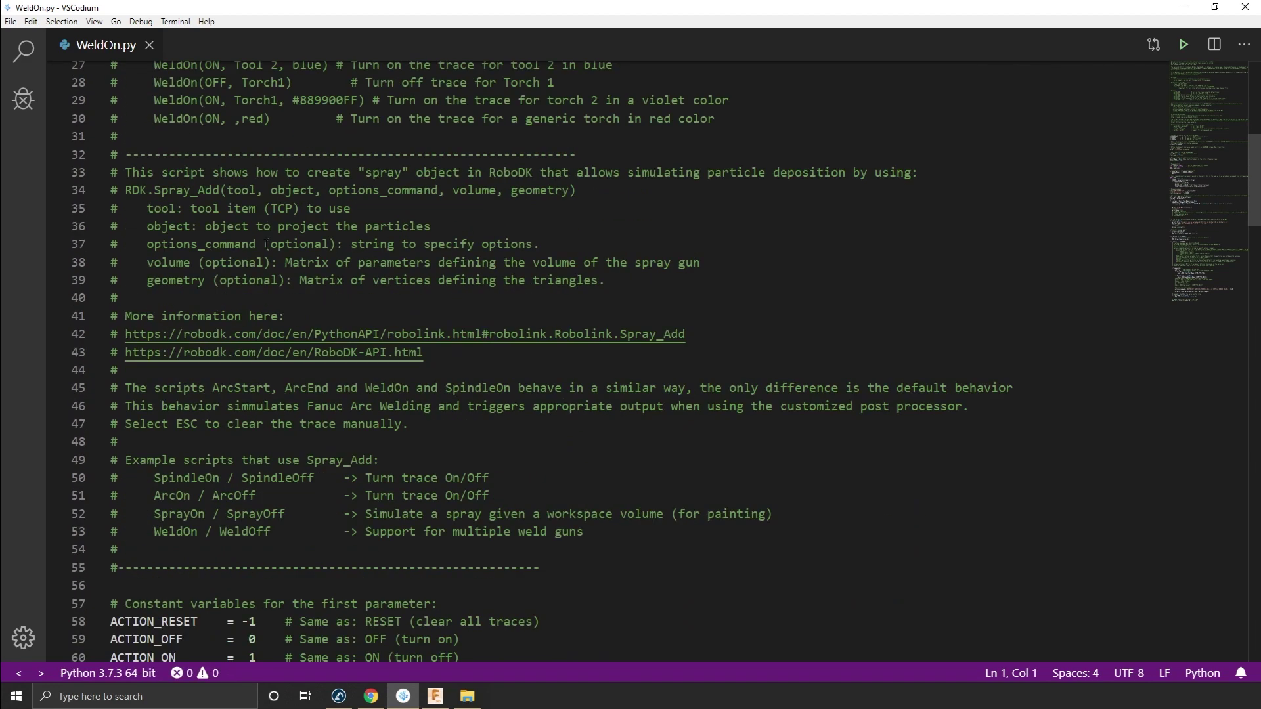
scroll(269, 250, down, 9)
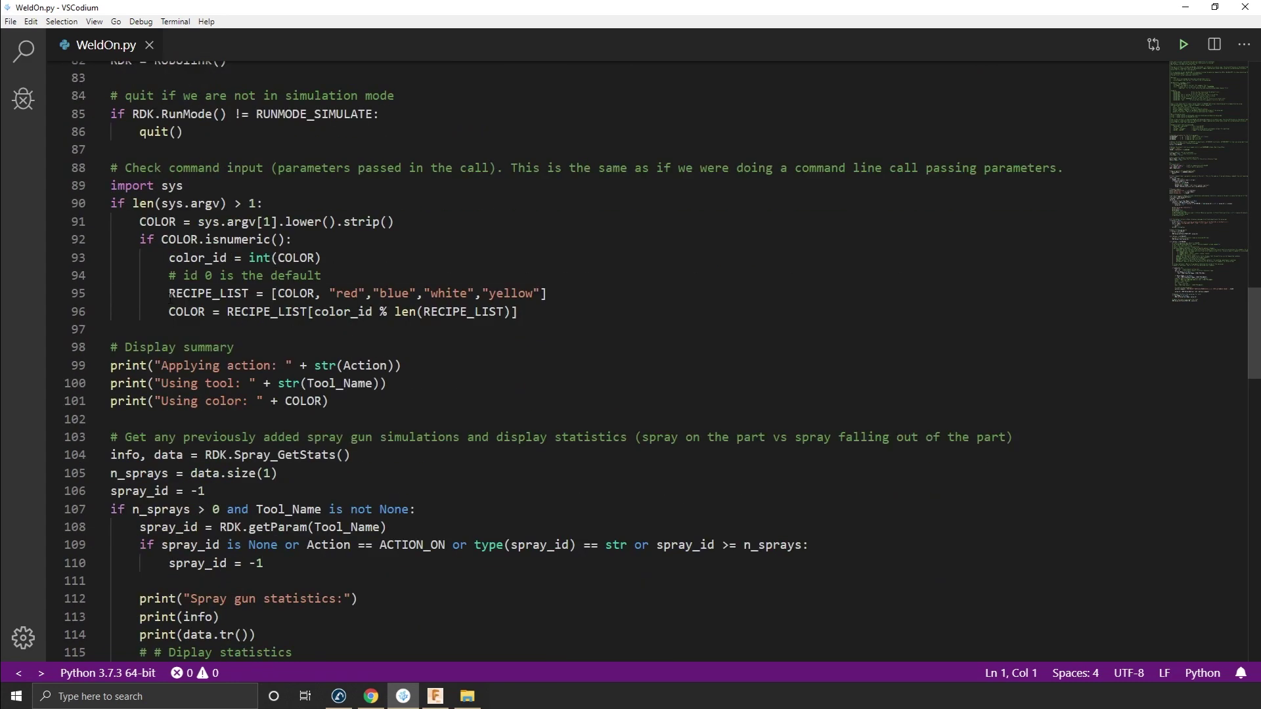
drag(169, 293, 534, 294)
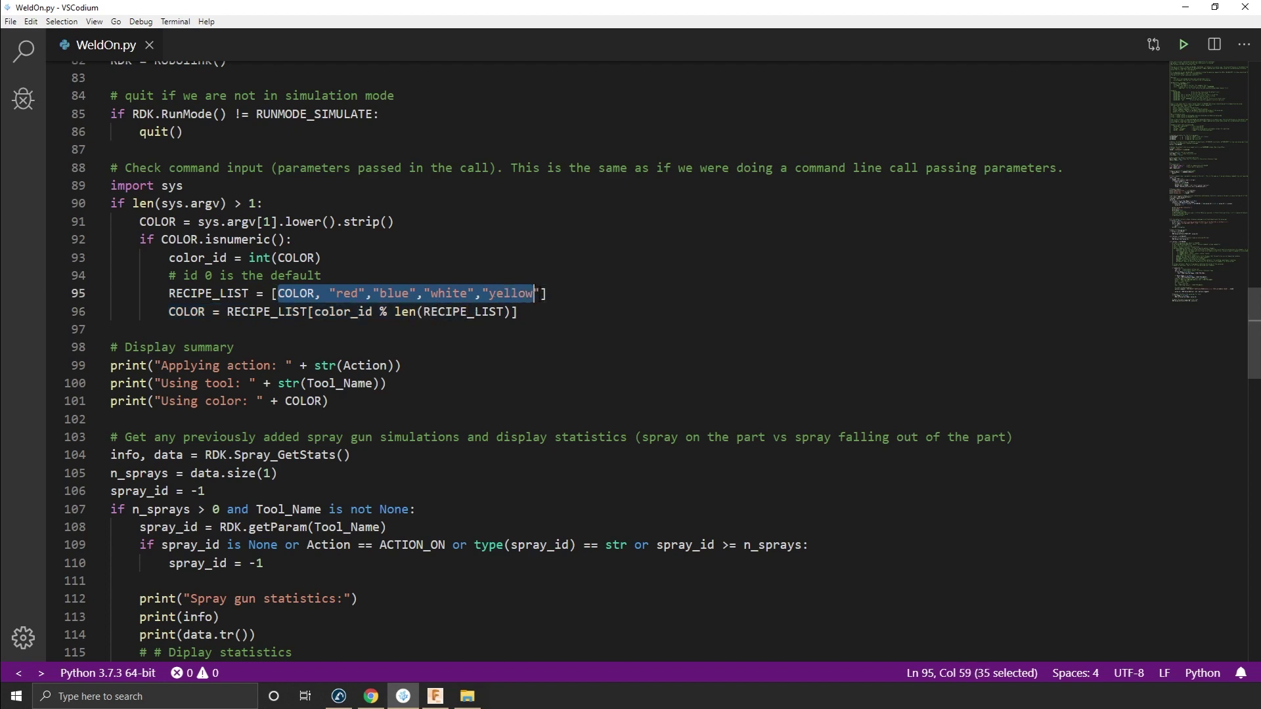
click(501, 340)
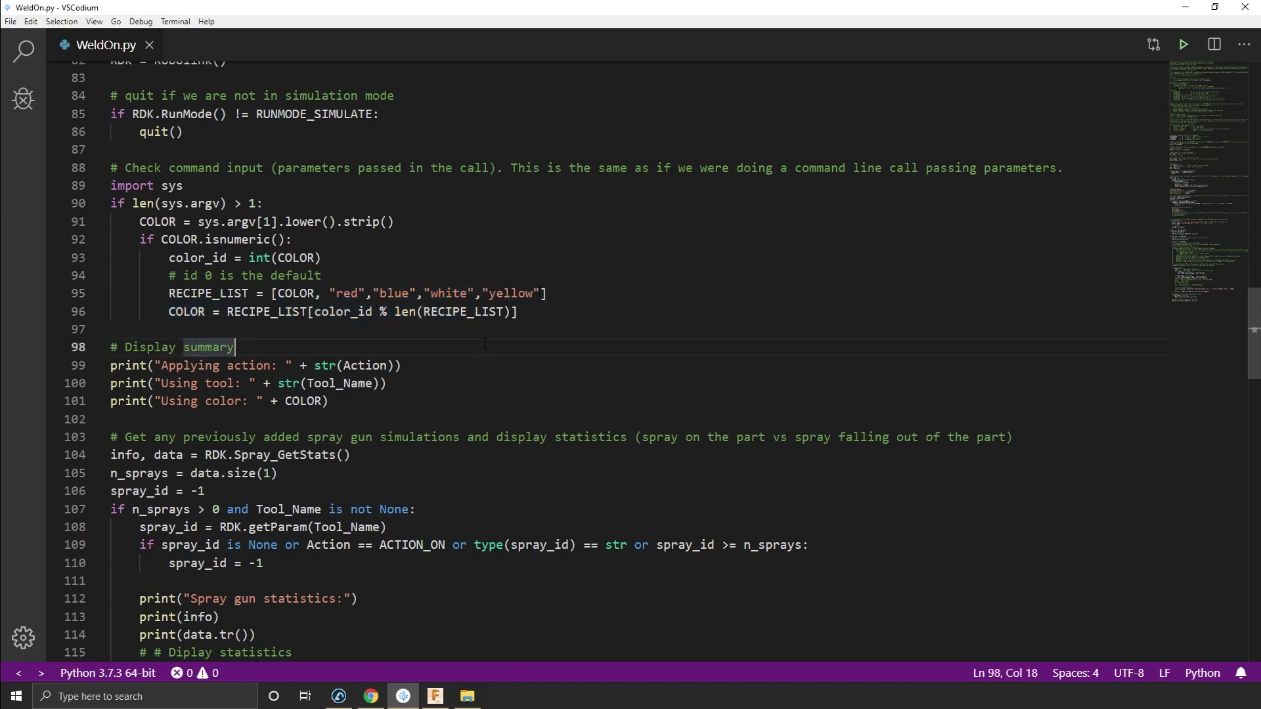
click(287, 294)
scroll(288, 302, up, 7)
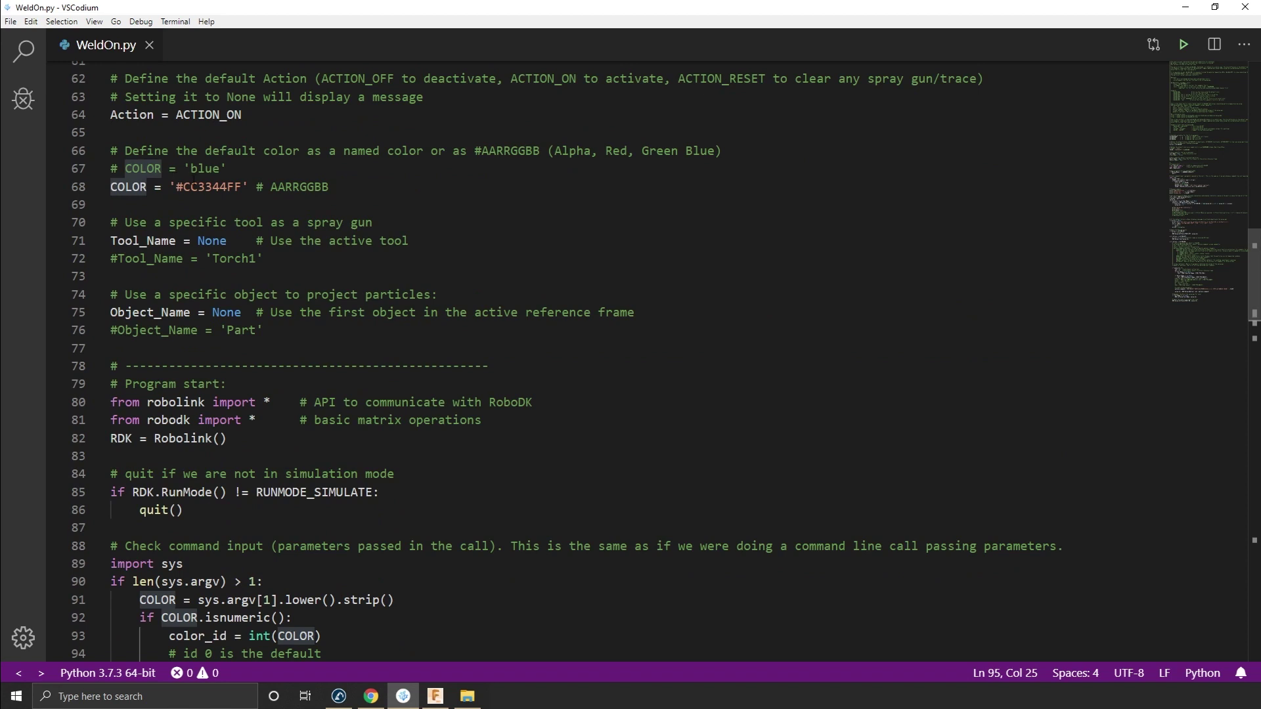
drag(198, 188, 184, 187)
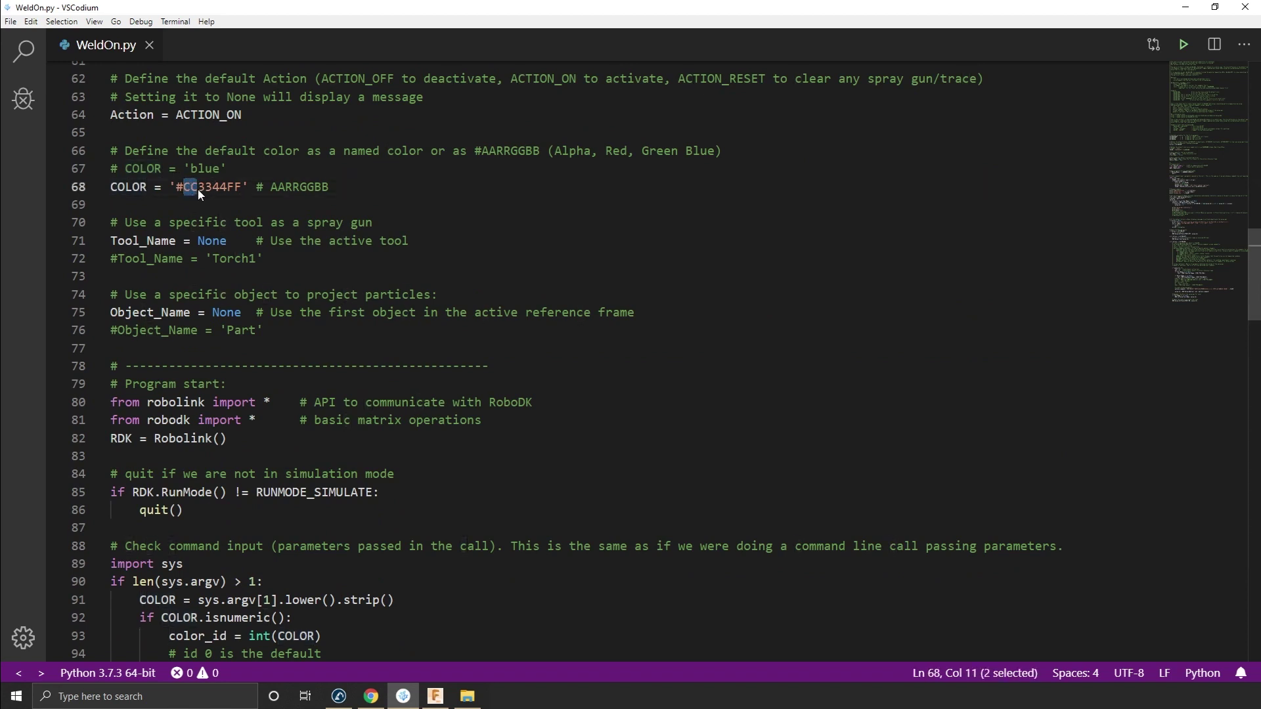
click(214, 188)
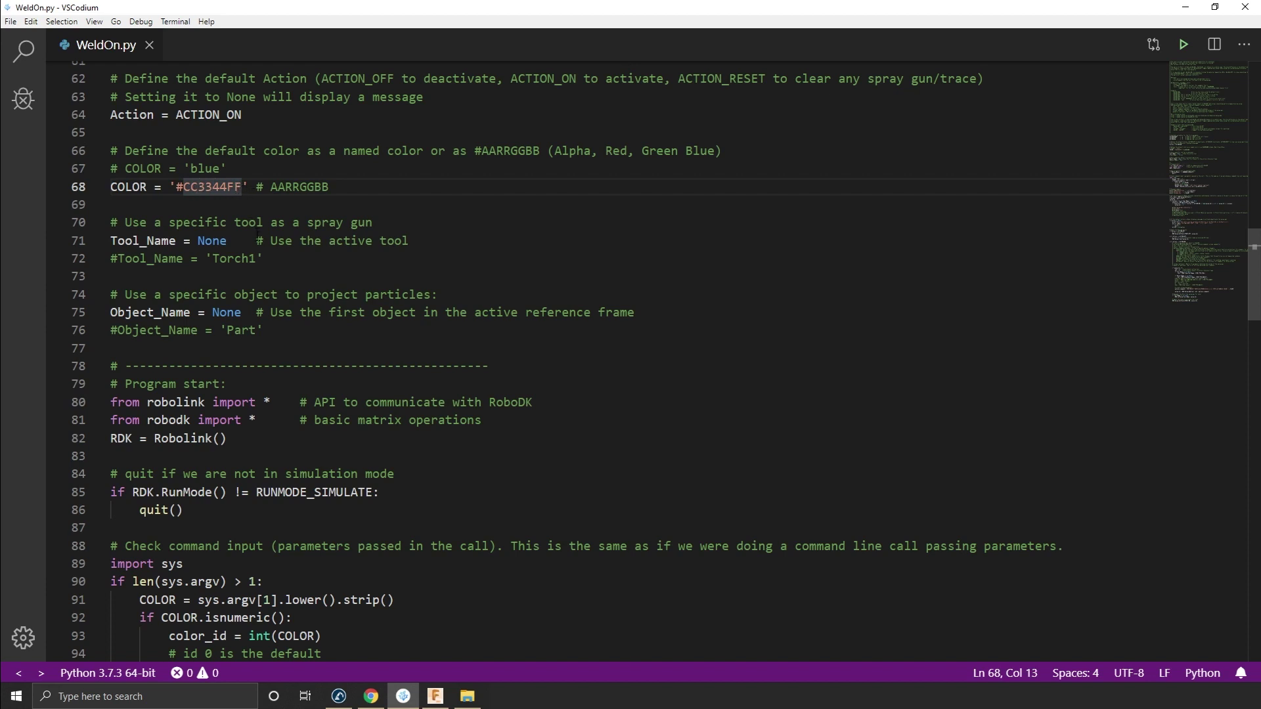
Add a comma after 'Green' in line 66's ARGB colour-format comment.
click(688, 152)
key(Left)
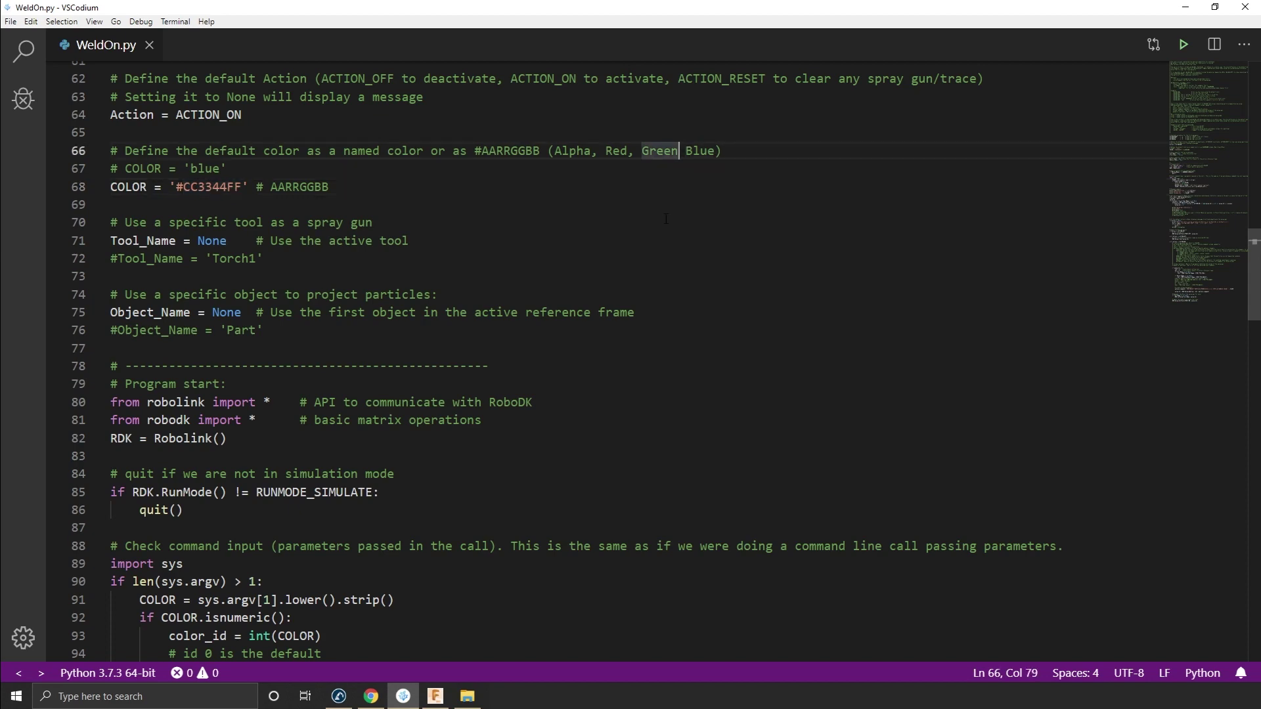
text(,)
scroll(666, 219, down, 10)
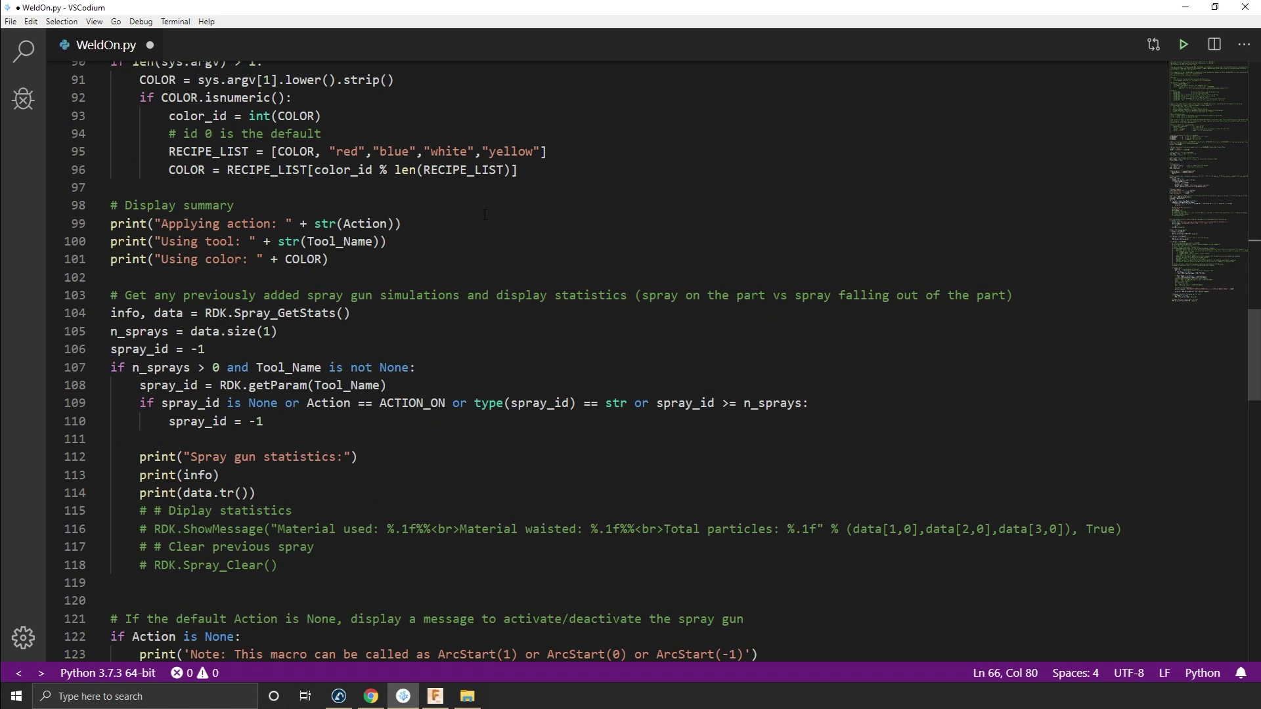
Inspect the red, COLOR and blue entries of RECIPE_LIST and the simulation-mode check on line 85.
scroll(485, 214, up, 2)
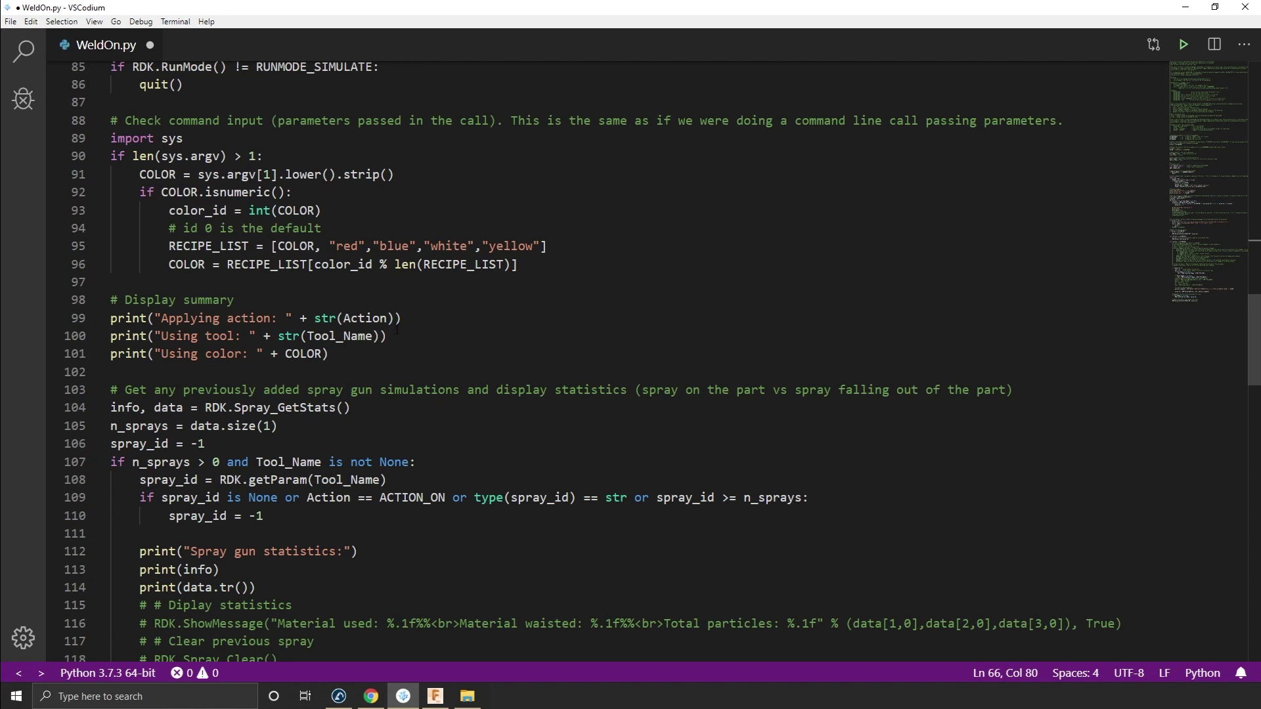
click(343, 246)
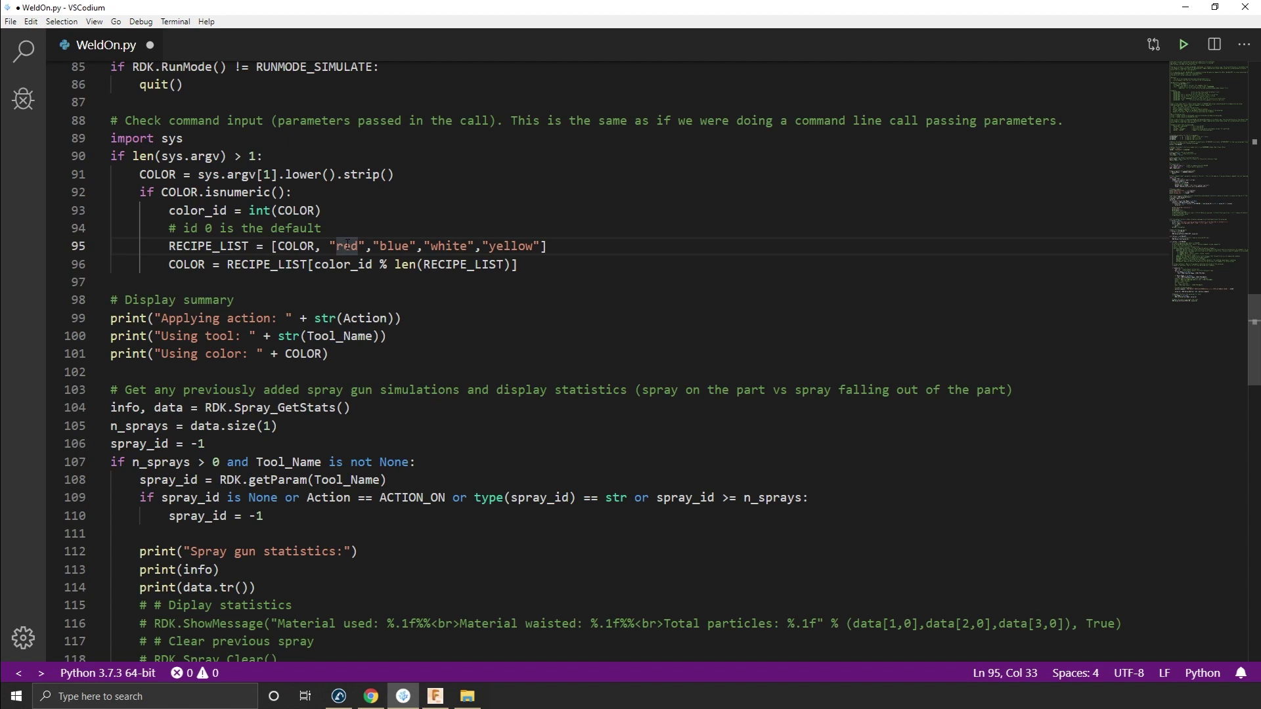
key(ctrl+shift+Left)
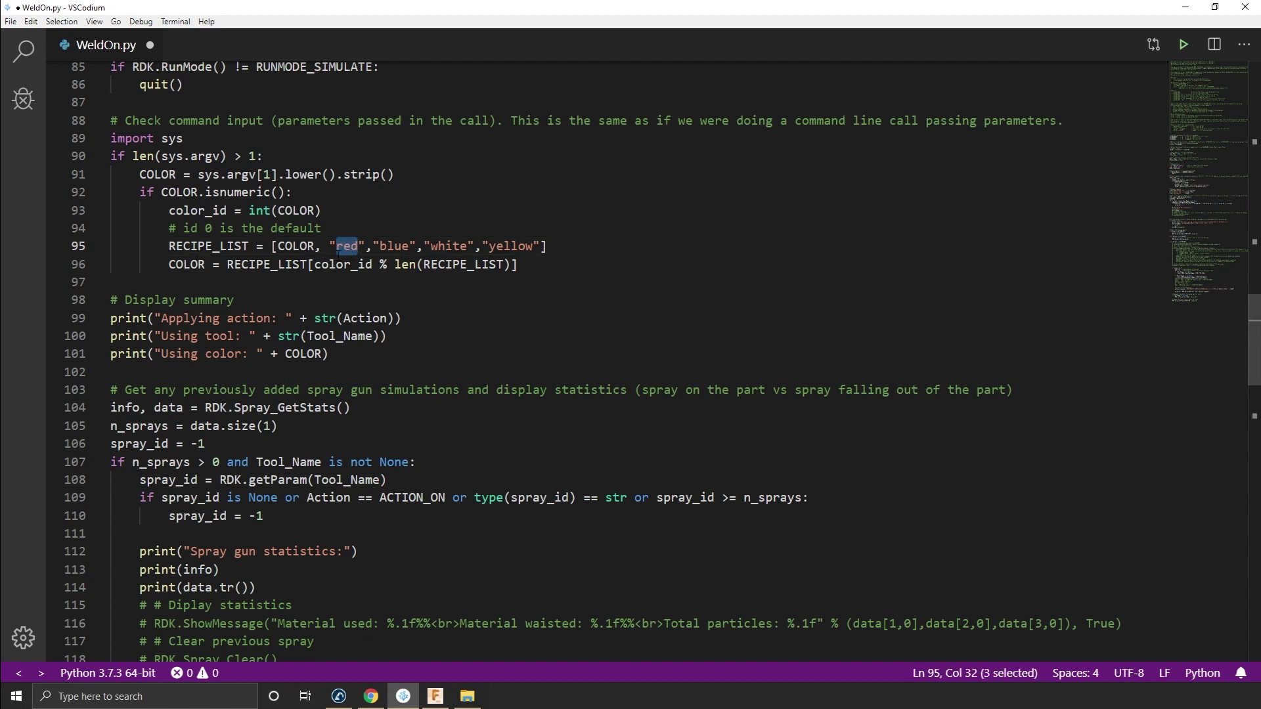
drag(313, 247, 278, 247)
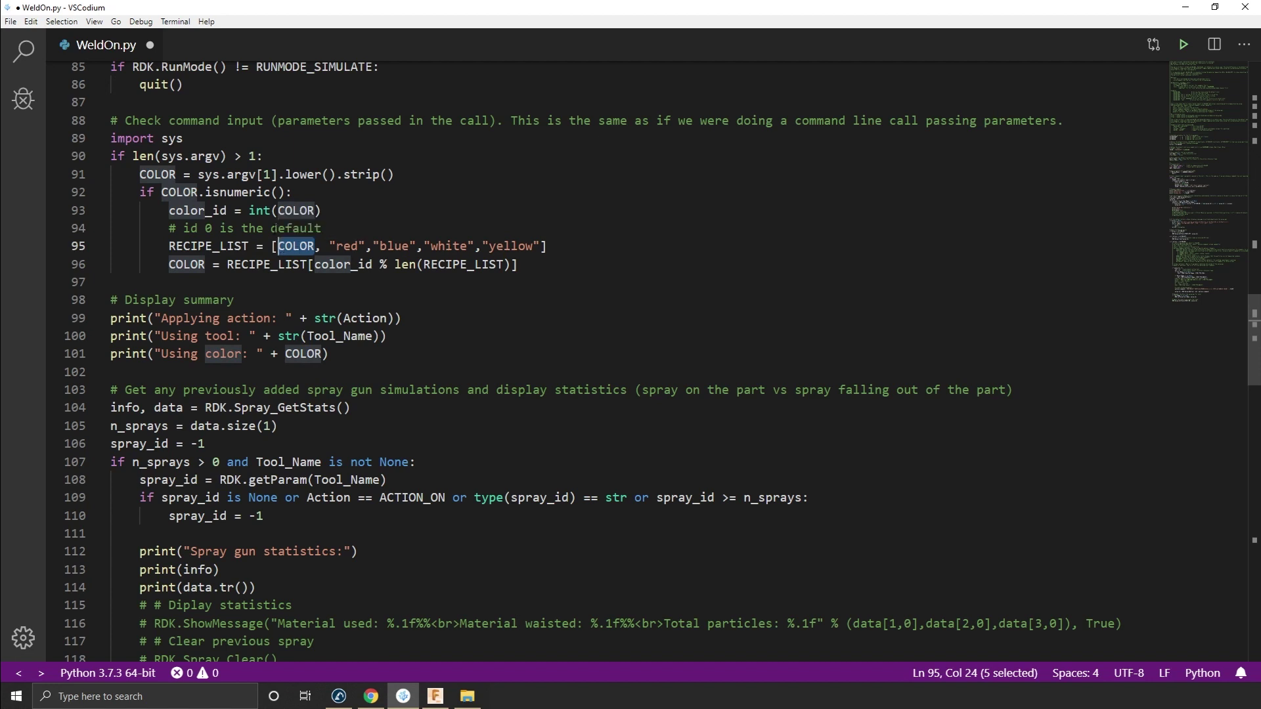
click(381, 247)
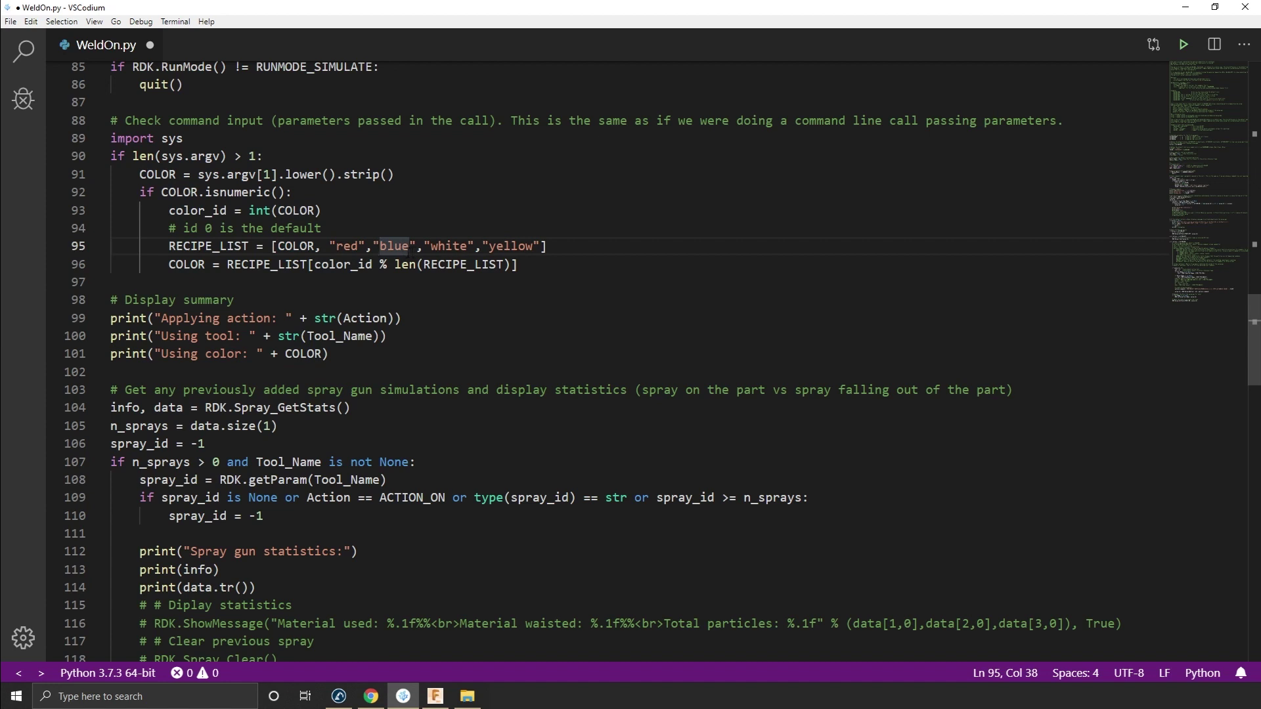
key(Down)
key(Down)
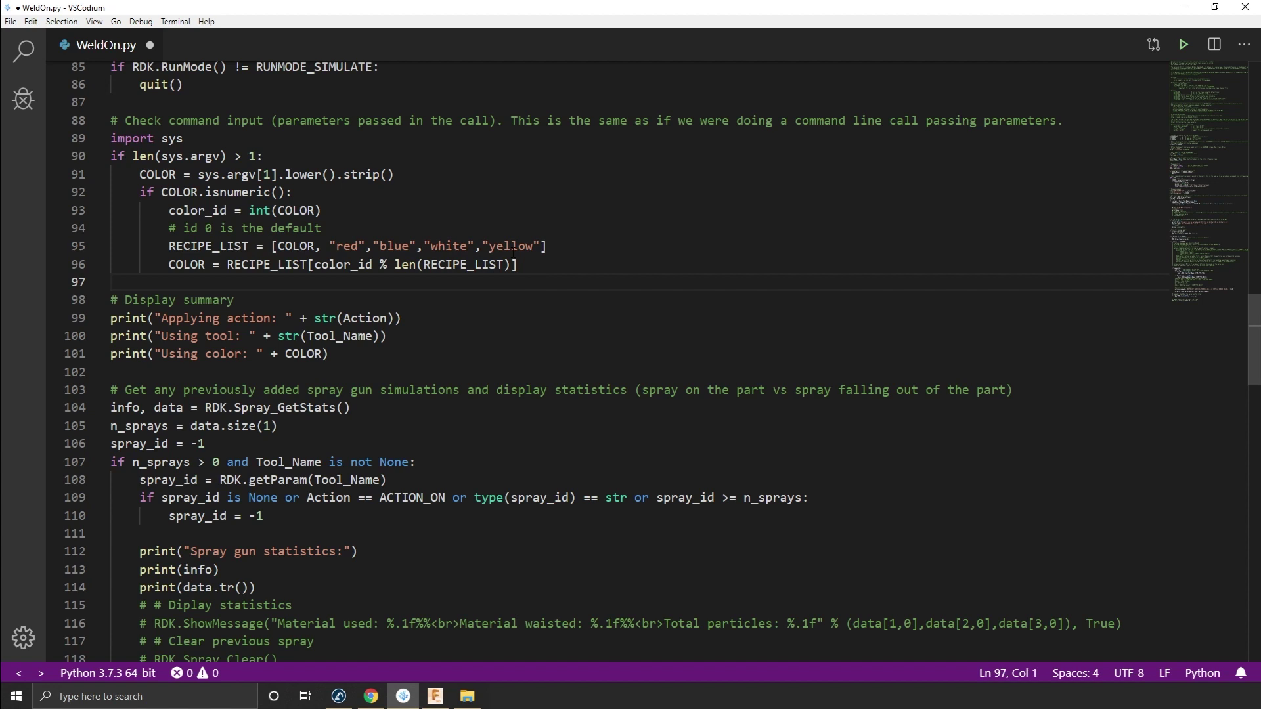
scroll(513, 251, up, 2)
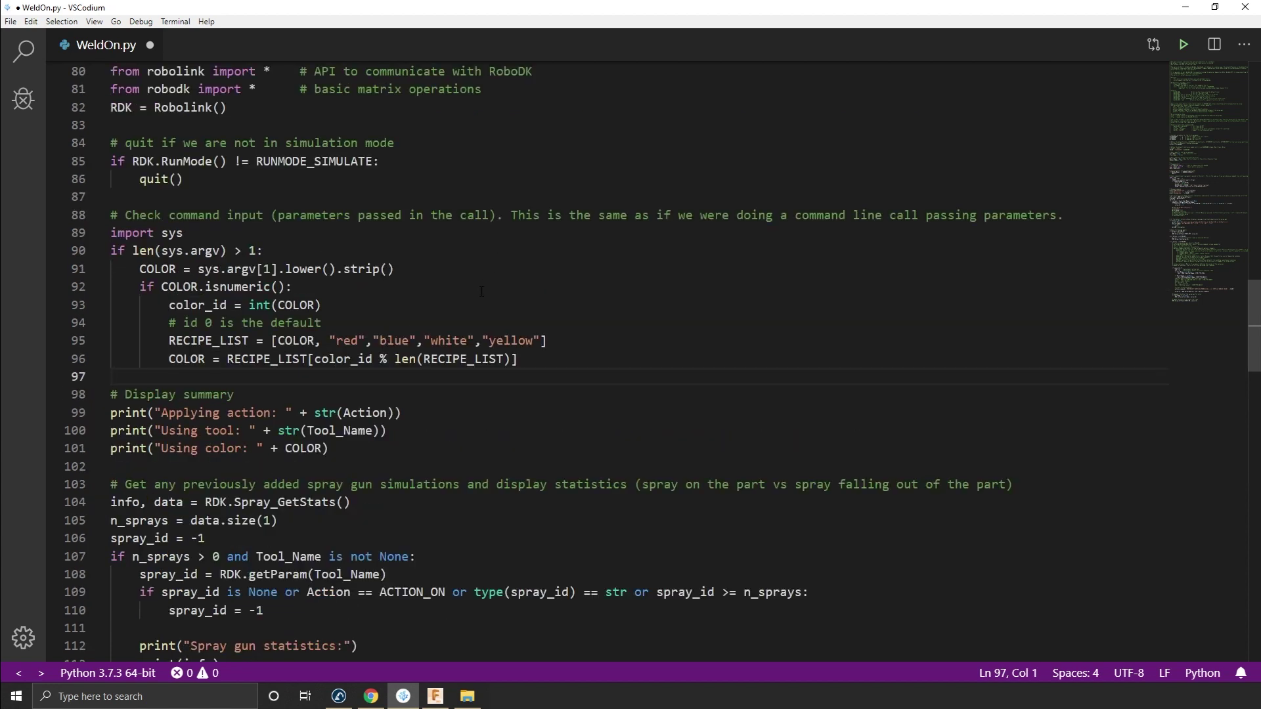
drag(132, 161, 386, 169)
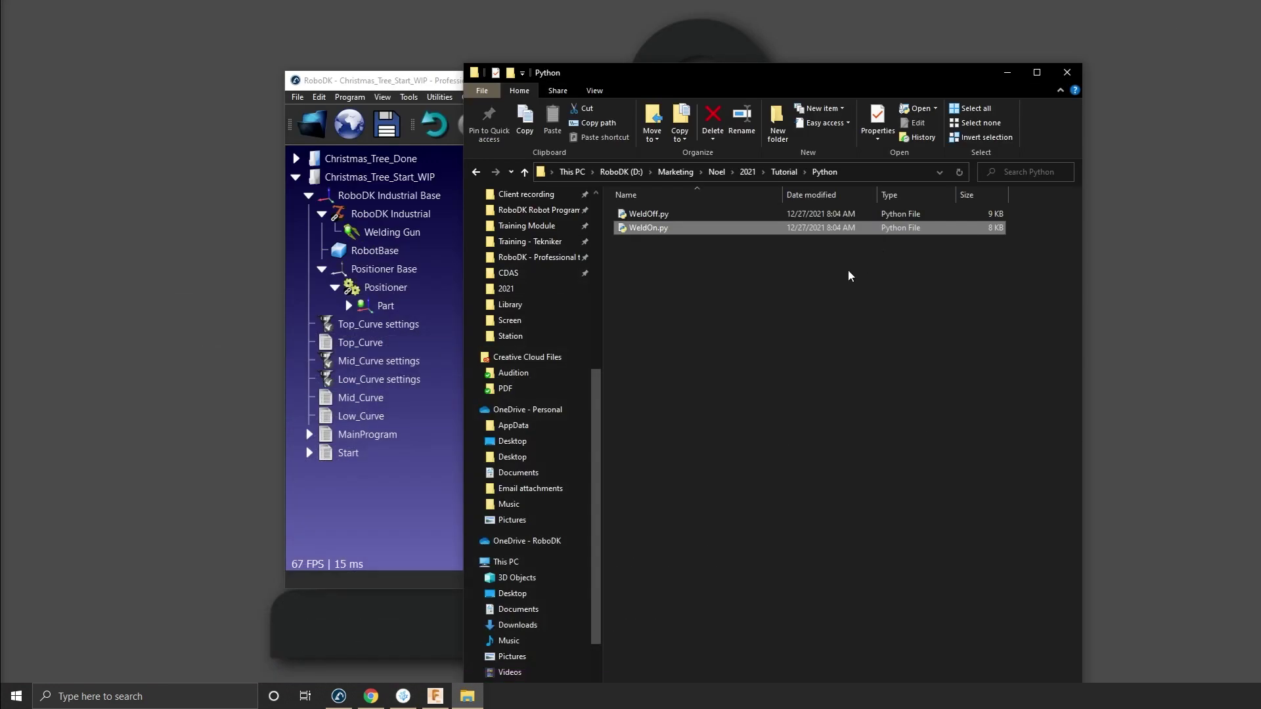
Drop WeldOff.py and WeldOn.py from the Python folder into the RoboDK station, then maximize RoboDK.
click(375, 537)
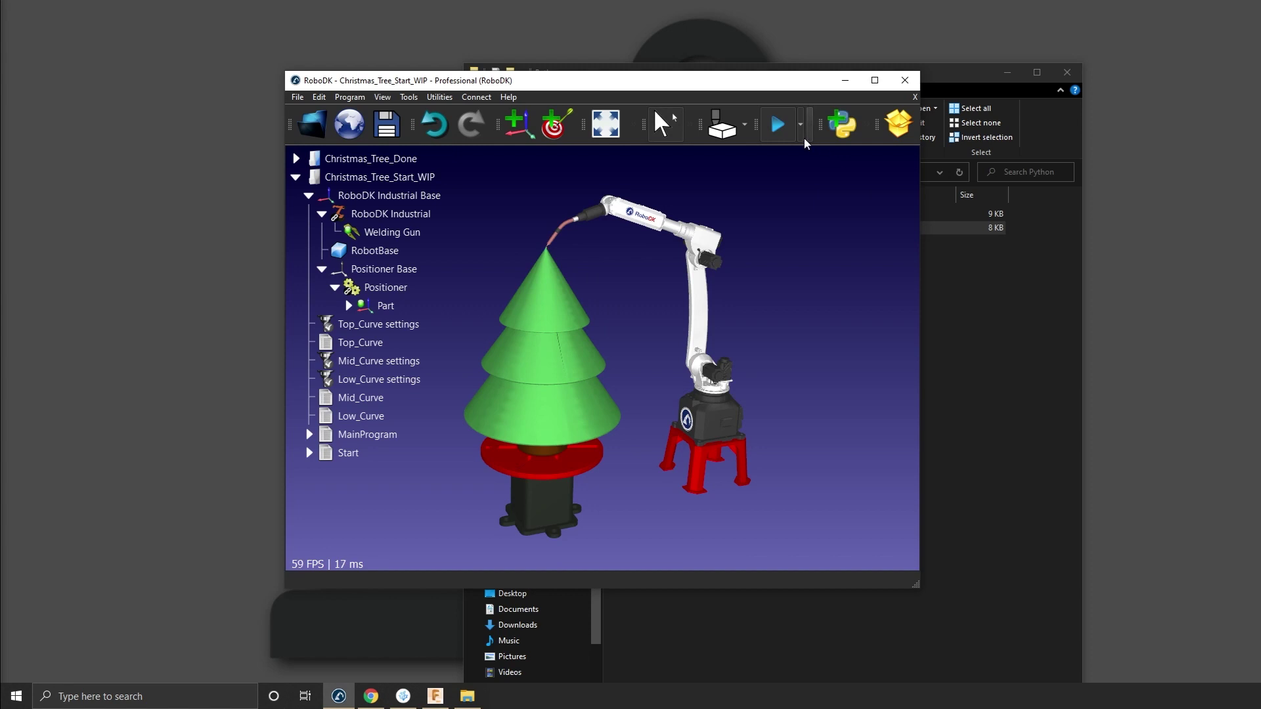
click(950, 303)
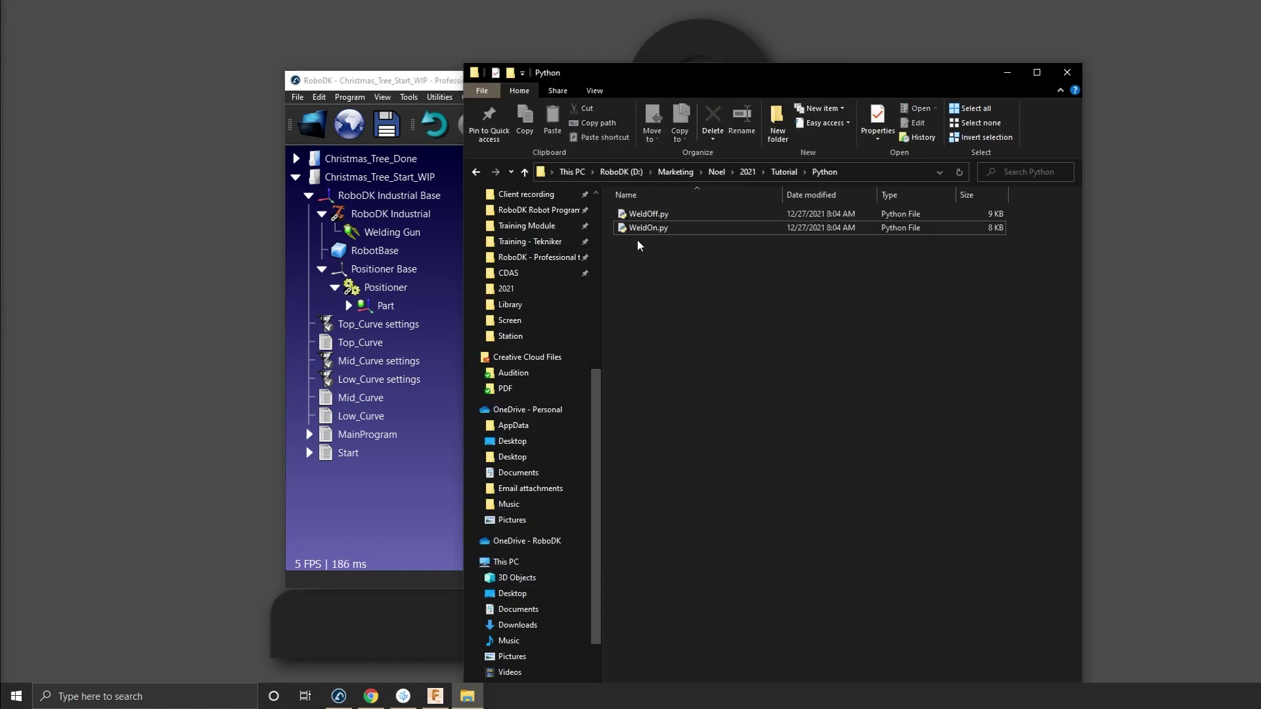
drag(638, 246, 428, 503)
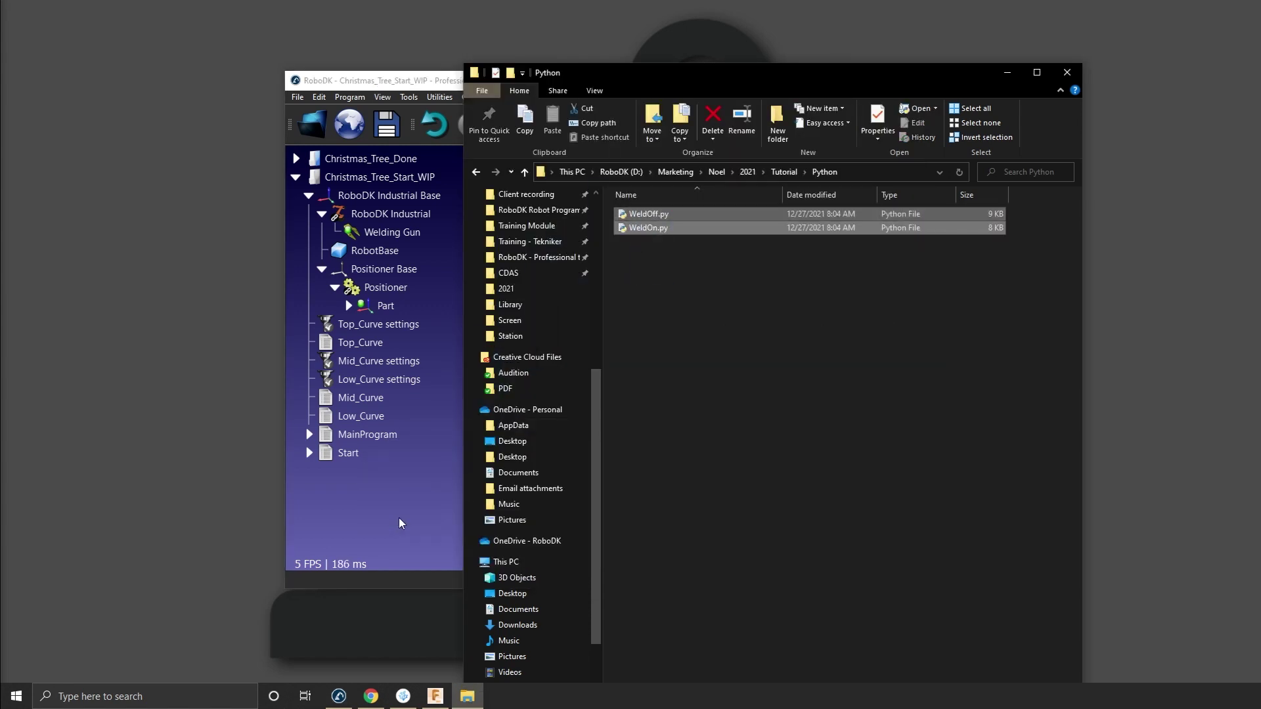
click(1007, 72)
click(875, 79)
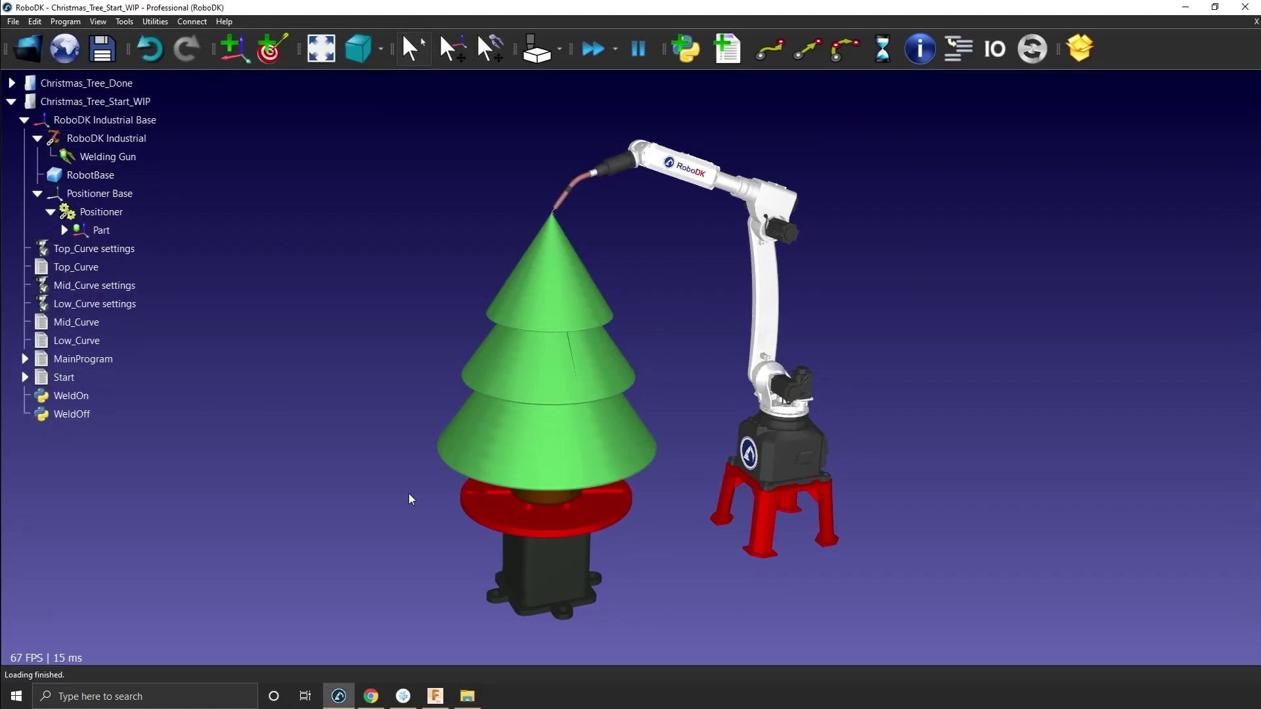
Add a station folder named Python and move WeldOn and WeldOff into it.
click(196, 105)
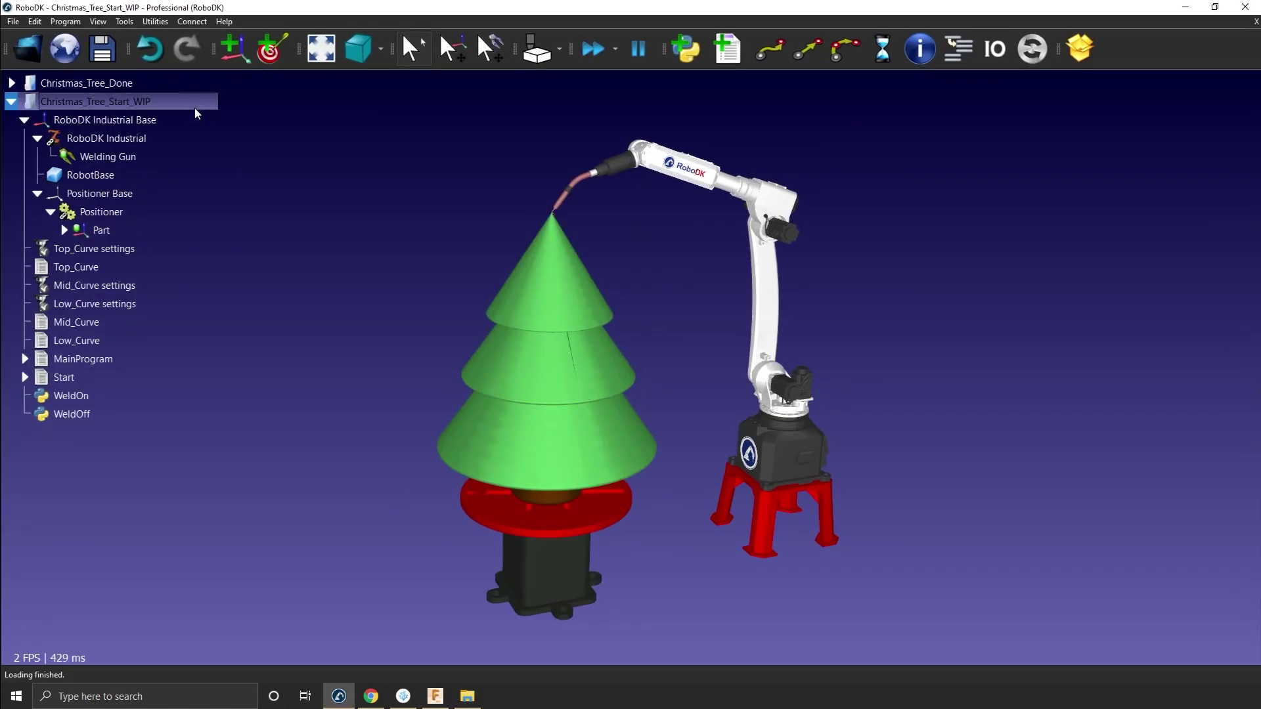
right_click(197, 113)
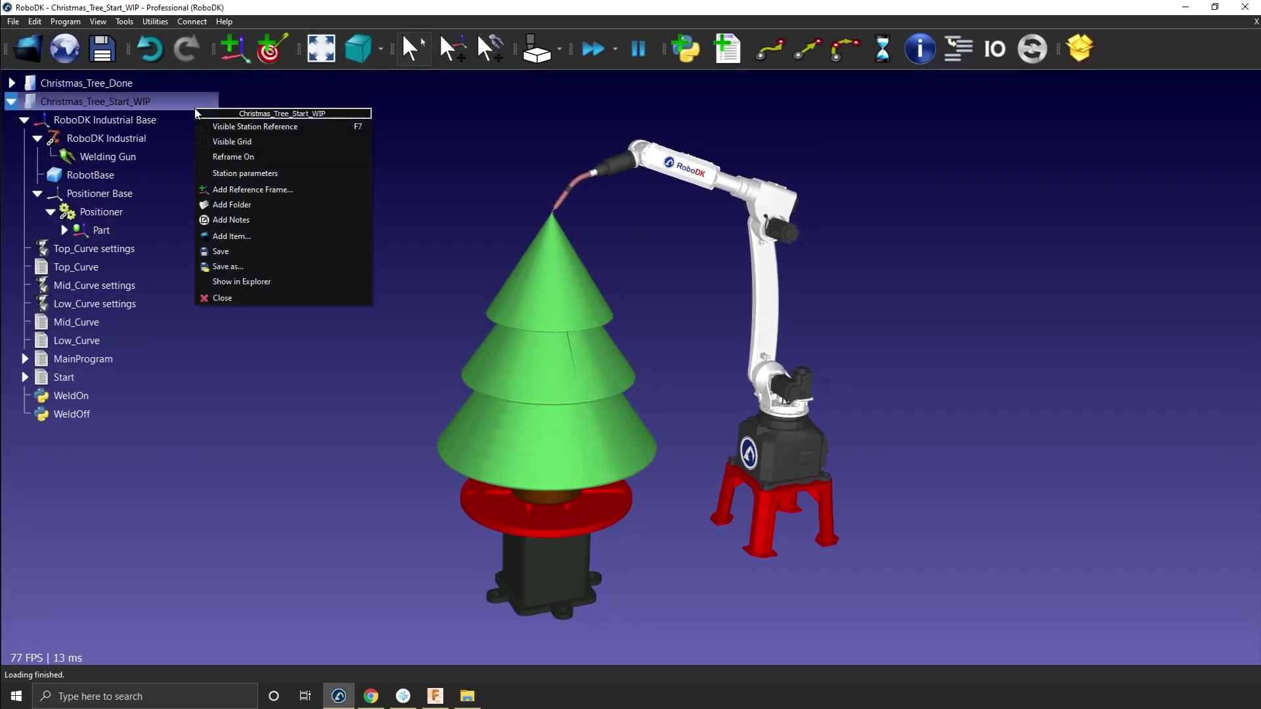
click(261, 205)
click(70, 439)
click(72, 440)
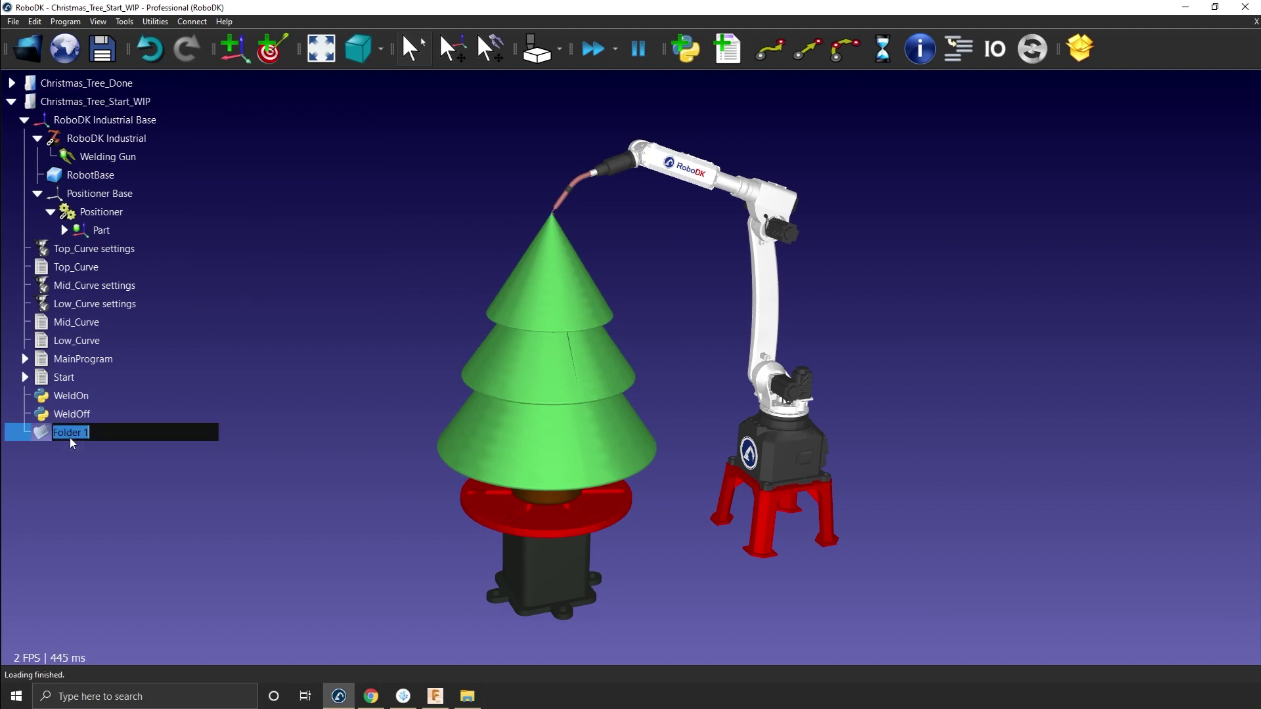
text(Pa)
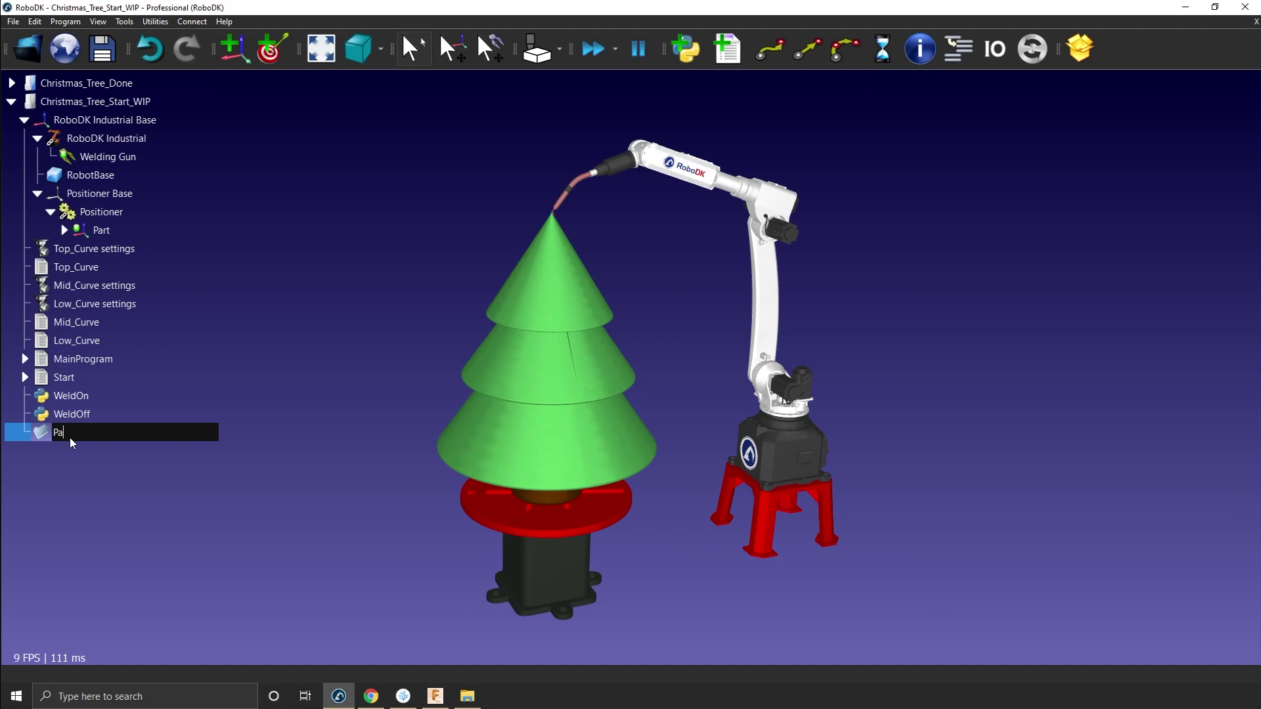
text(rt)
key(BackSpace)
key(BackSpace)
key(BackSpace)
key(BackSpace)
text(Python)
key(Return)
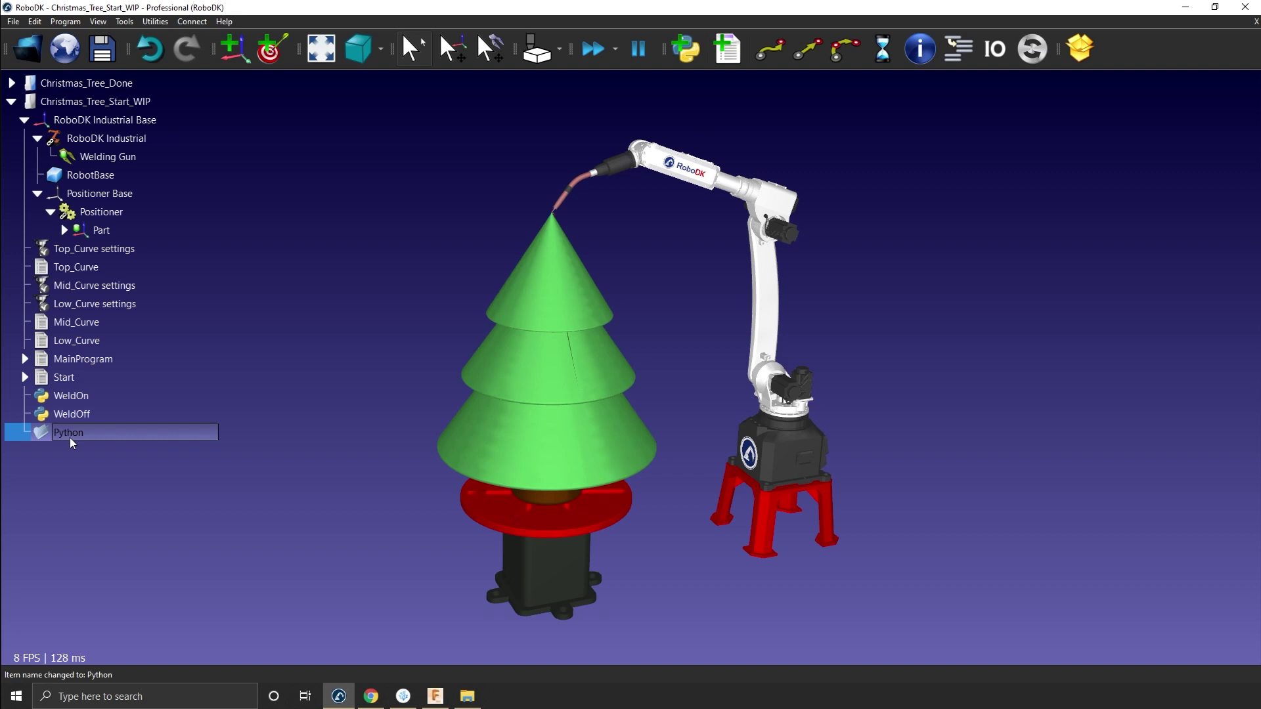
click(71, 396)
shift+click(71, 413)
drag(74, 414, 88, 434)
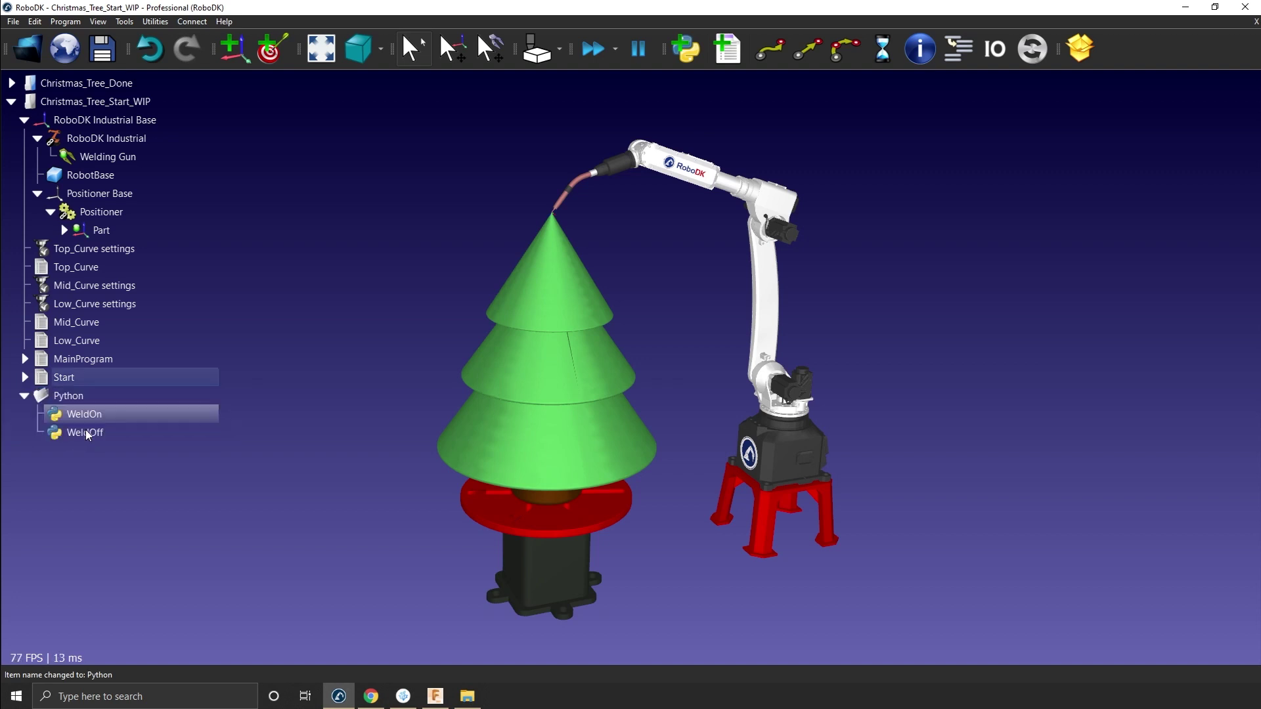
click(25, 396)
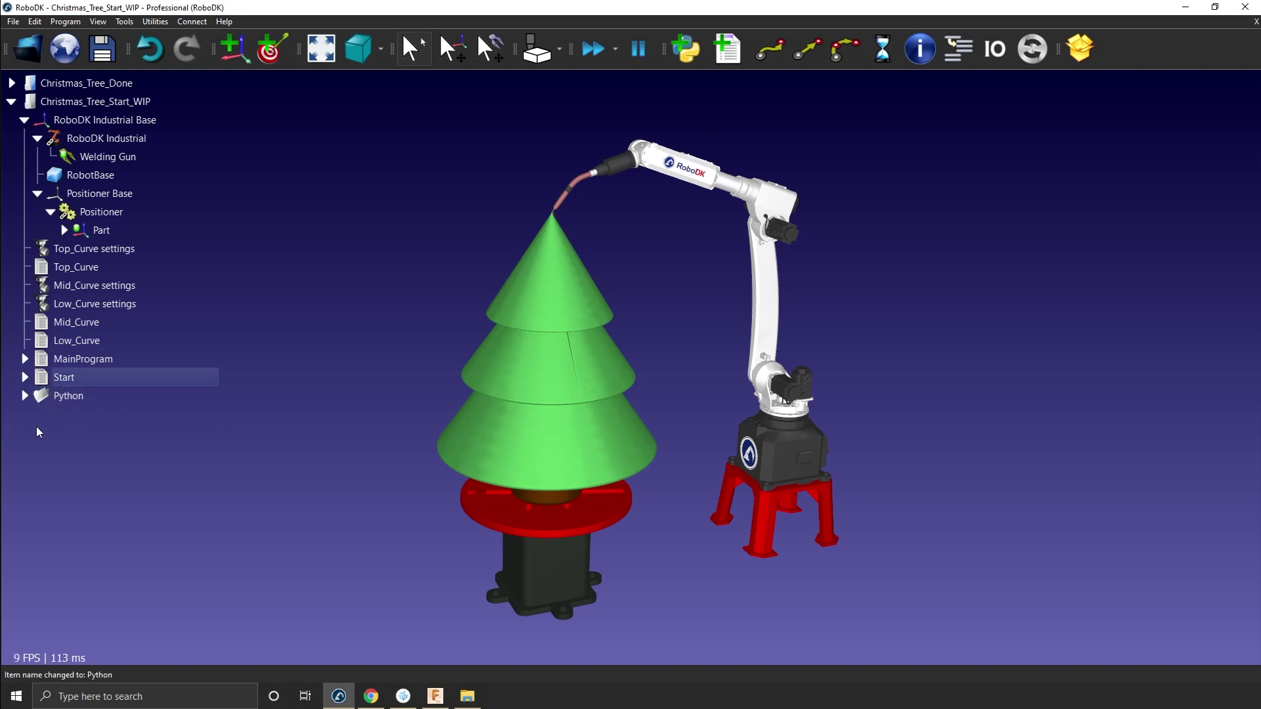
Add a CFP folder holding the Top_Curve, Mid_Curve and Low_Curve settings.
right_click(82, 103)
click(138, 201)
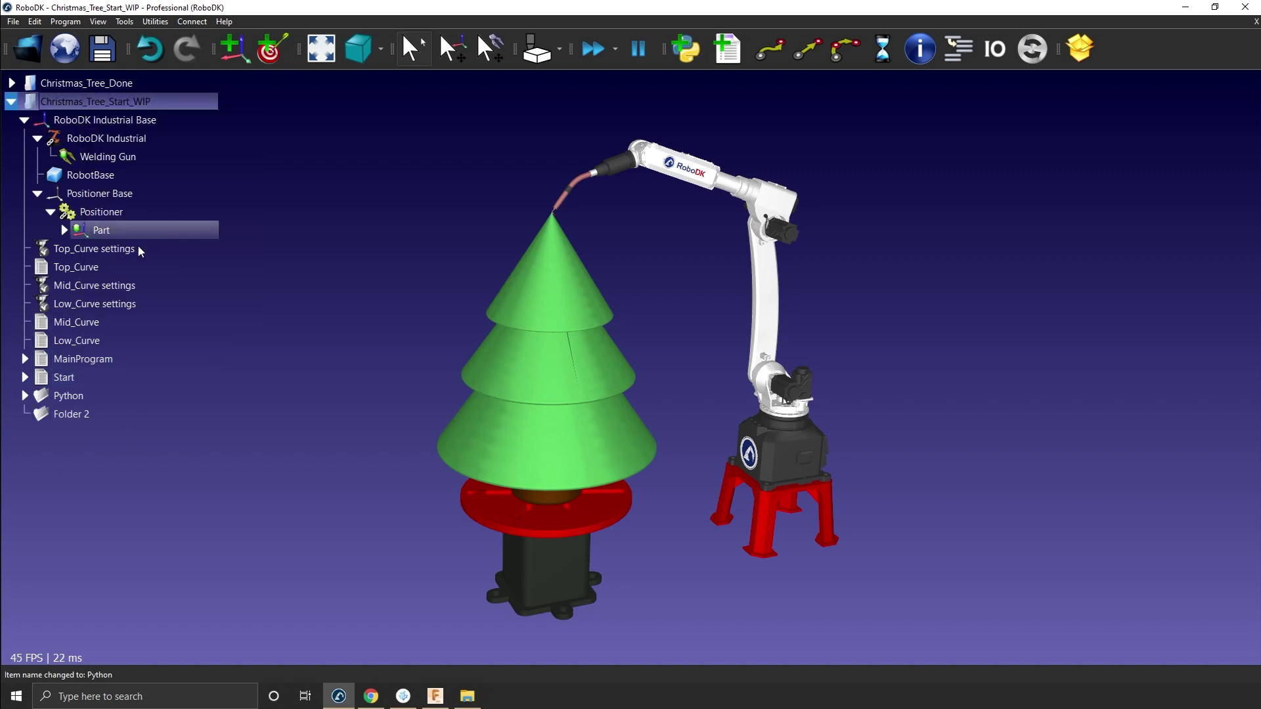
click(130, 414)
click(111, 419)
text(CFP)
key(Return)
click(79, 248)
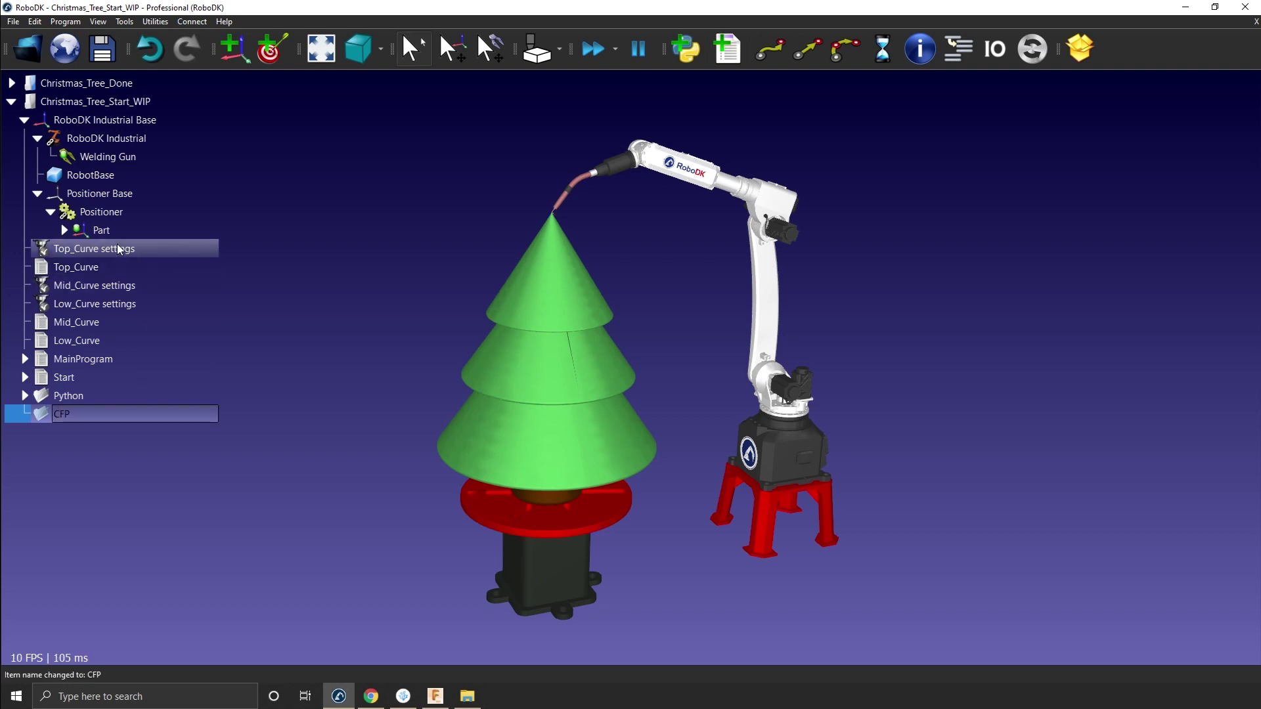
ctrl+click(76, 304)
ctrl+click(76, 285)
drag(74, 304, 86, 426)
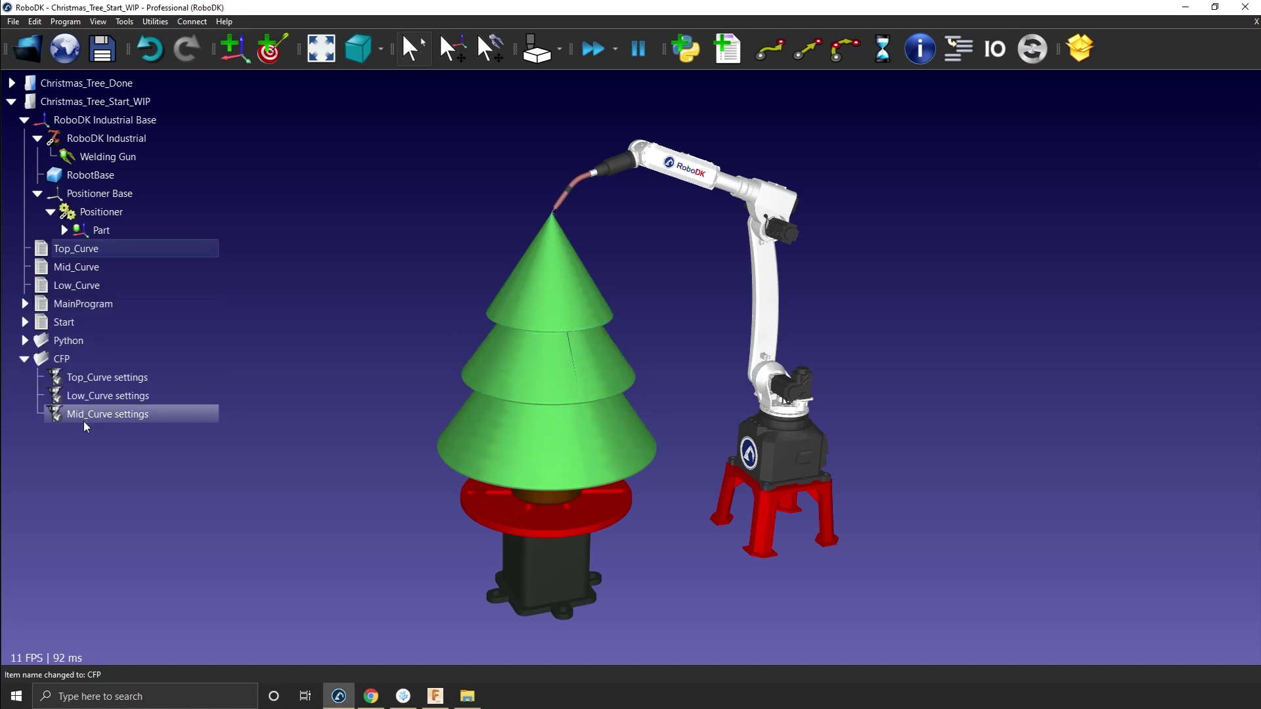
click(24, 359)
Add a Paths folder containing Top_Curve, Mid_Curve, Low_Curve and Start.
click(134, 104)
right_click(136, 107)
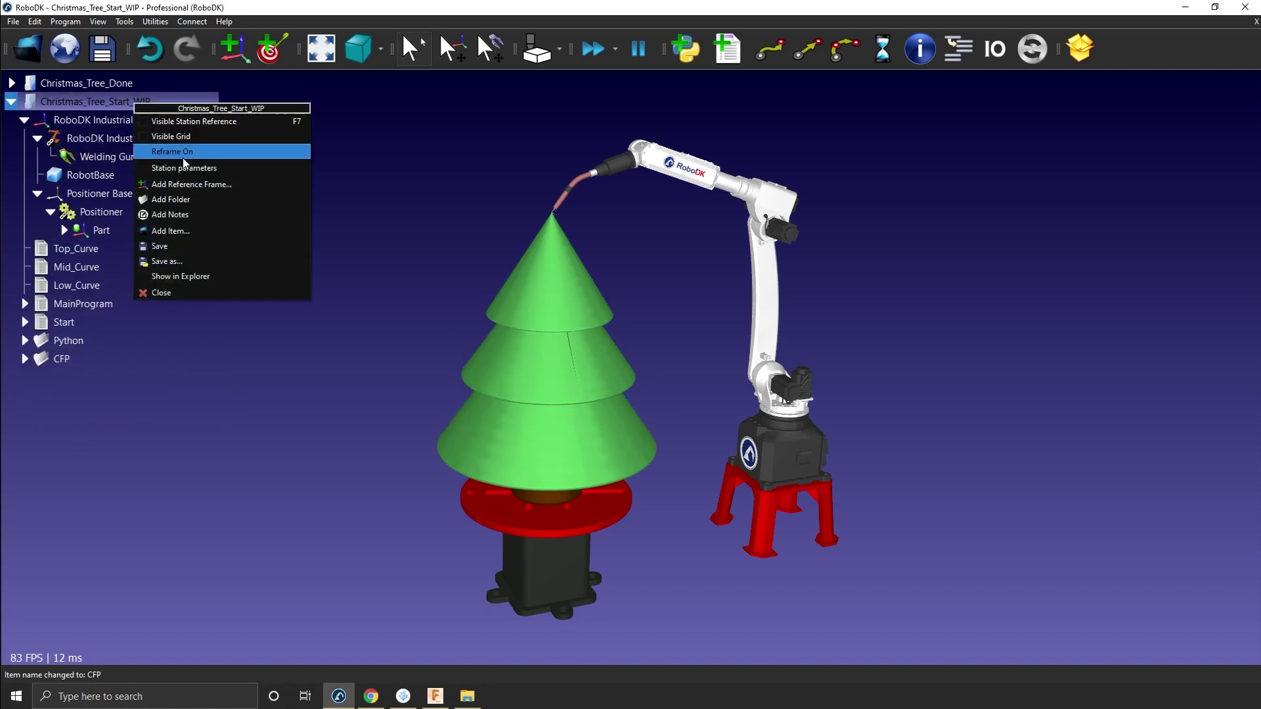
click(190, 179)
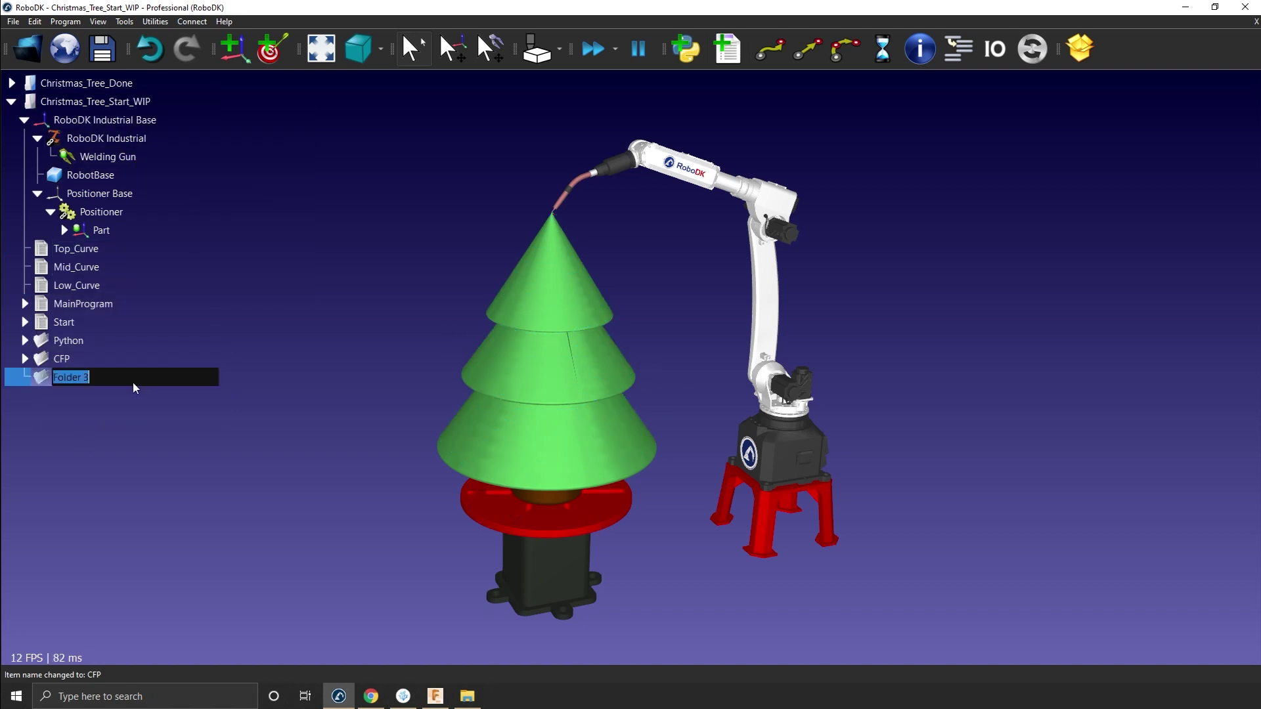
text(Se)
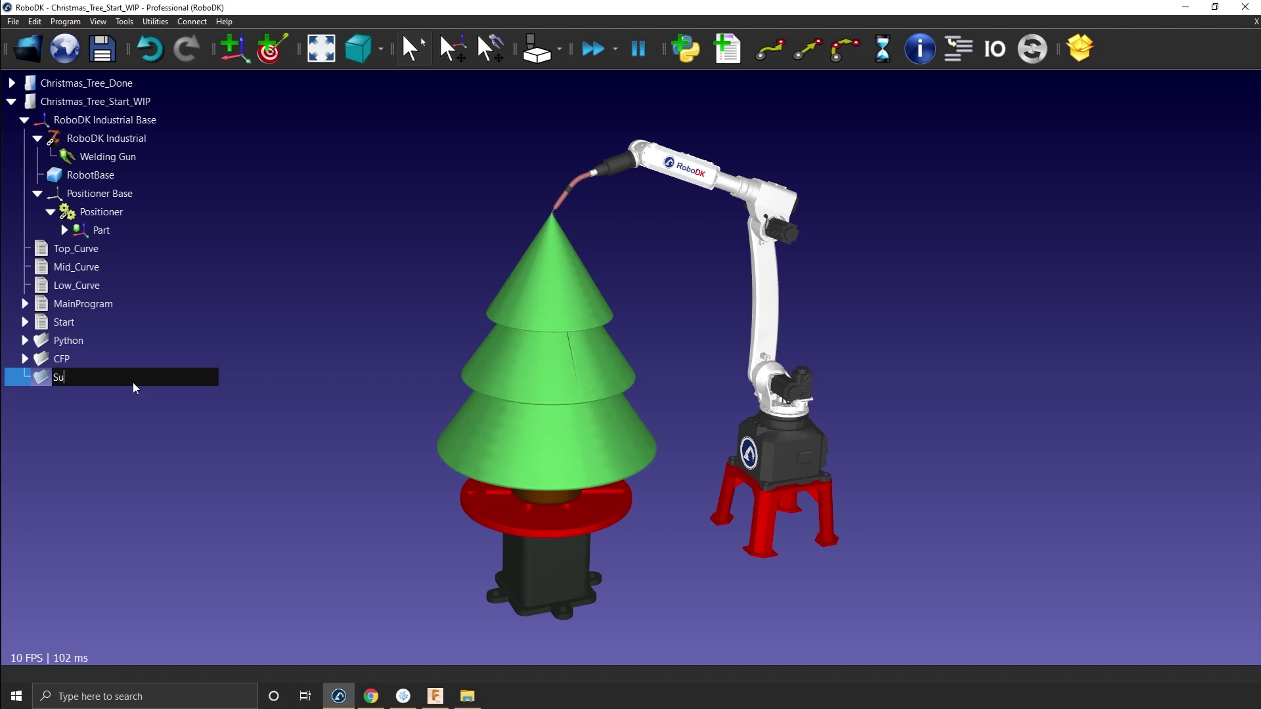
key(BackSpace)
key(BackSpace)
text(Paths)
key(Return)
drag(78, 248, 92, 400)
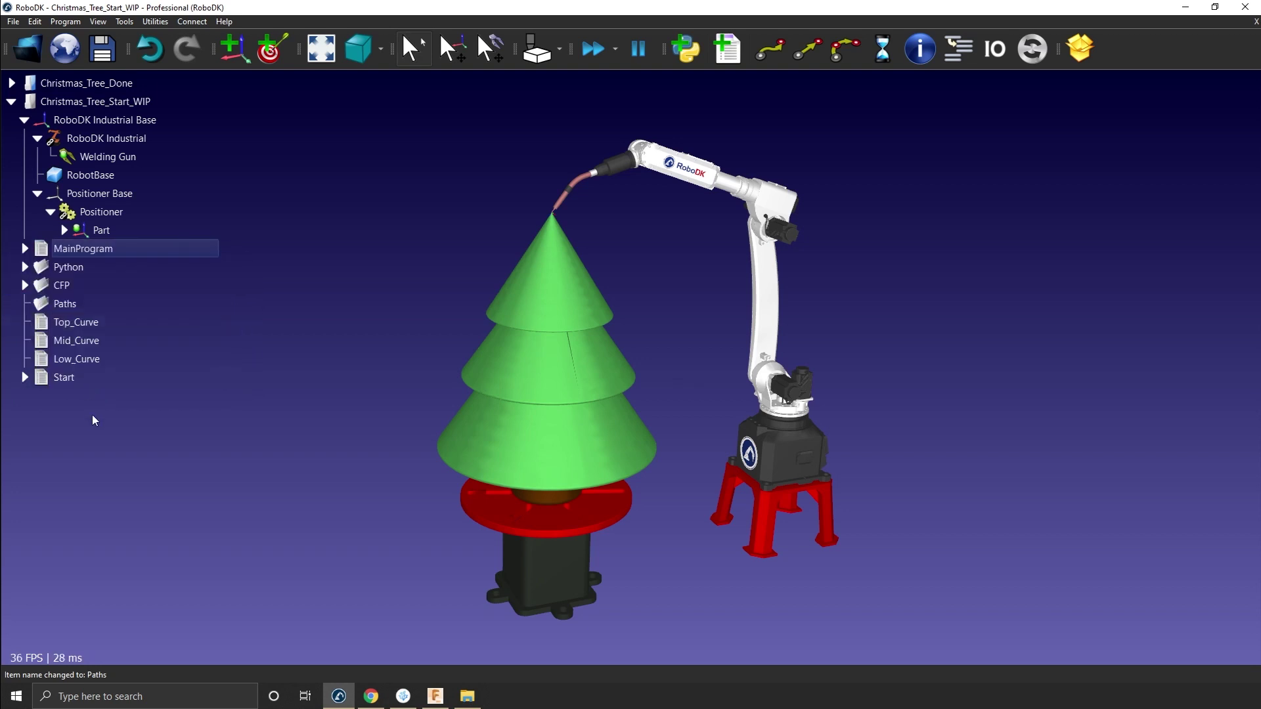
mouse_move(72, 322)
mouse_down()
mouse_move(70, 365)
mouse_move(77, 305)
mouse_up()
click(29, 306)
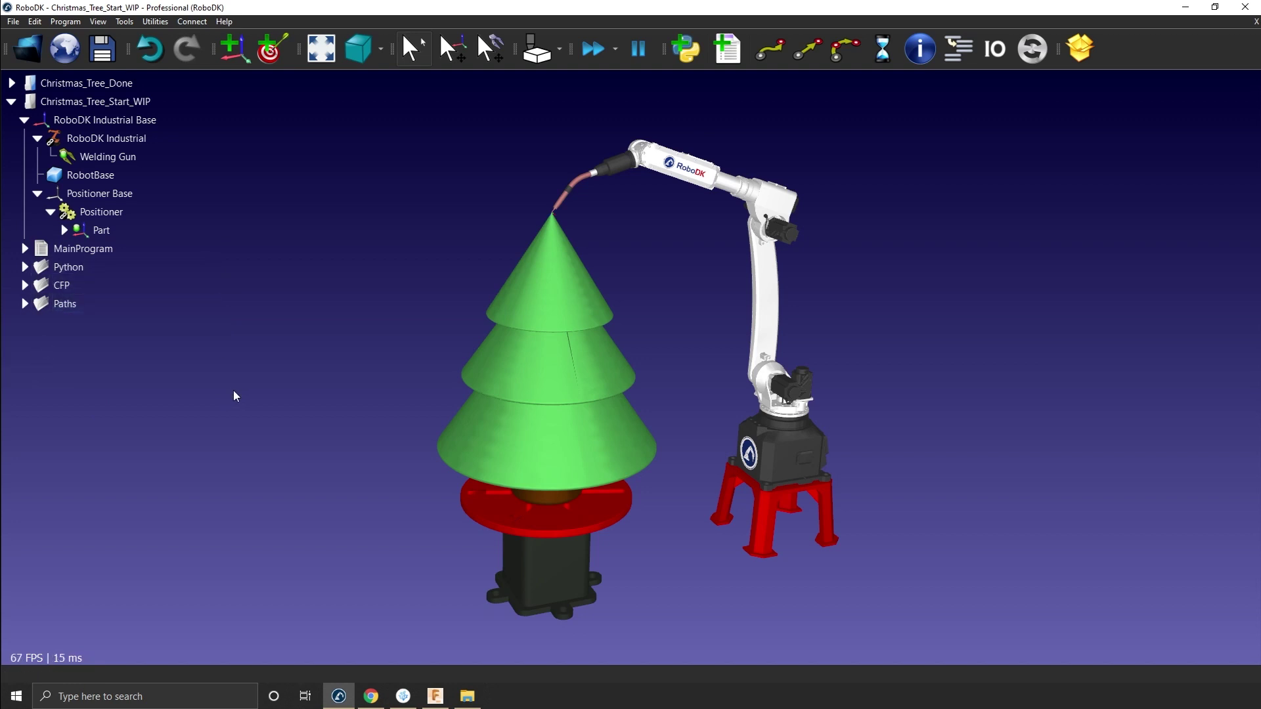
Switch to Christmas_Tree_Done and expand WeldTop, WeldMid, WeldLow and WeldStar under Weld Triggers.
click(86, 82)
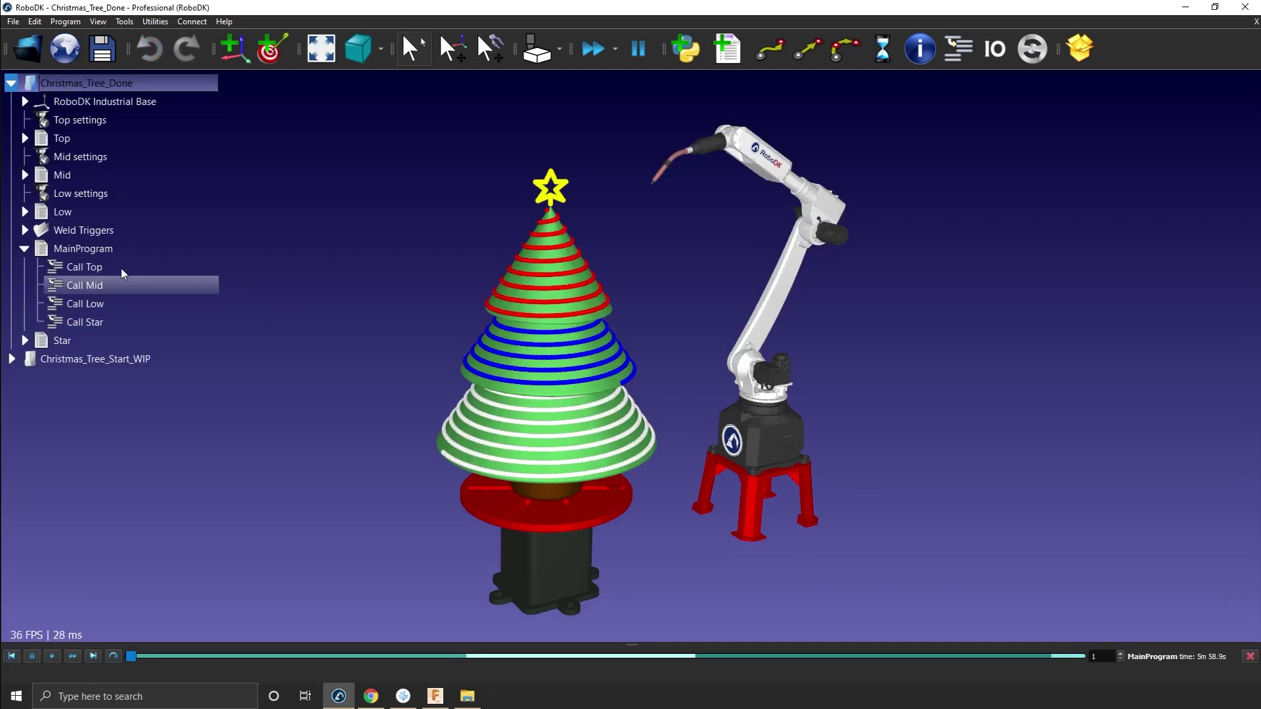
click(25, 231)
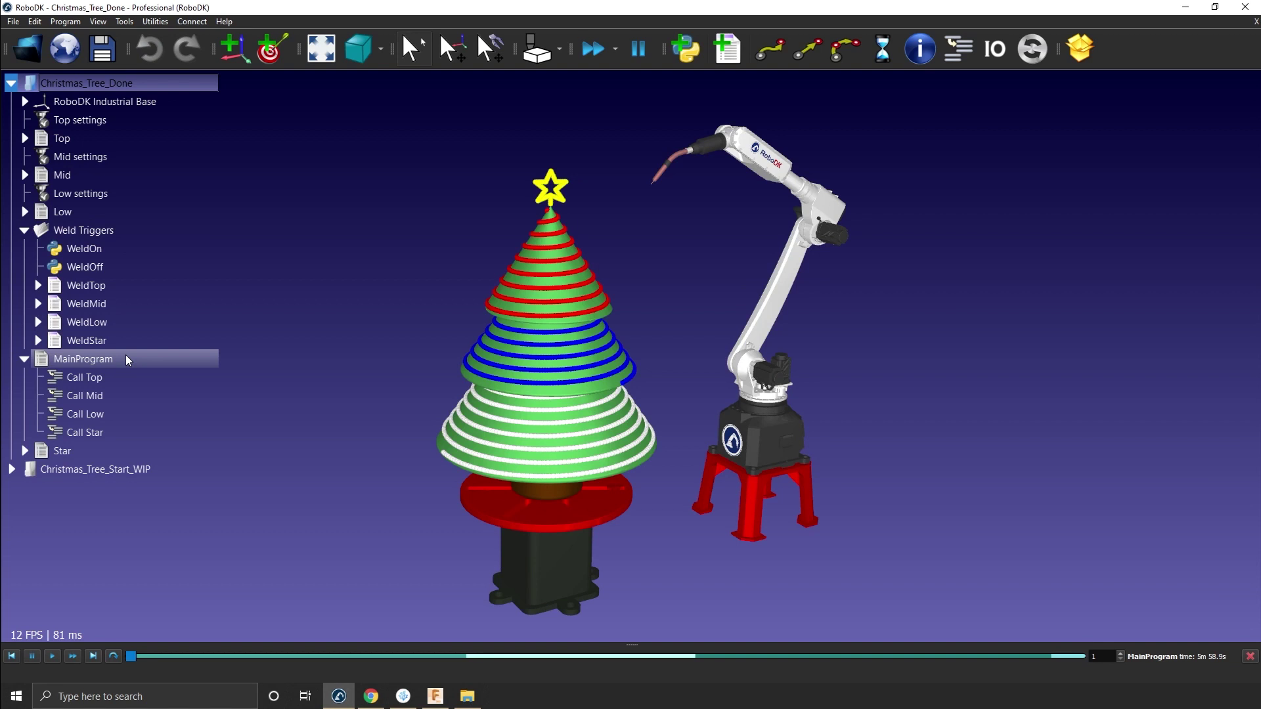
click(38, 285)
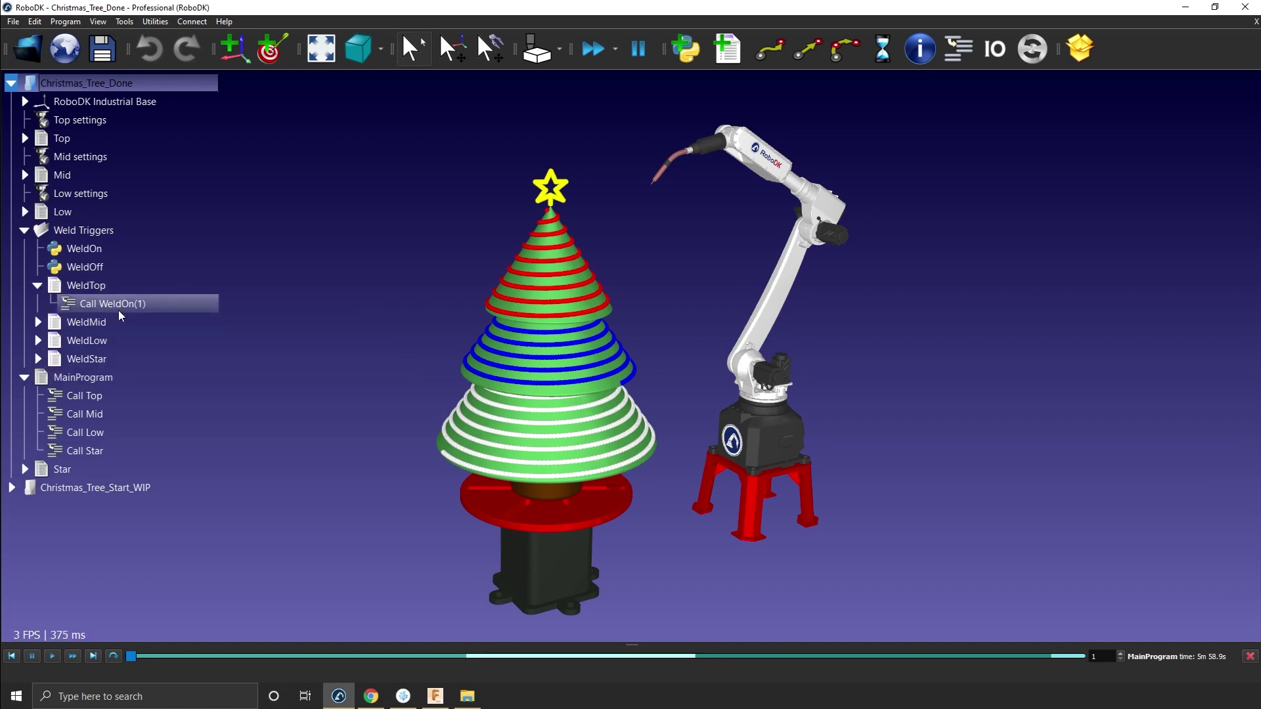
click(38, 321)
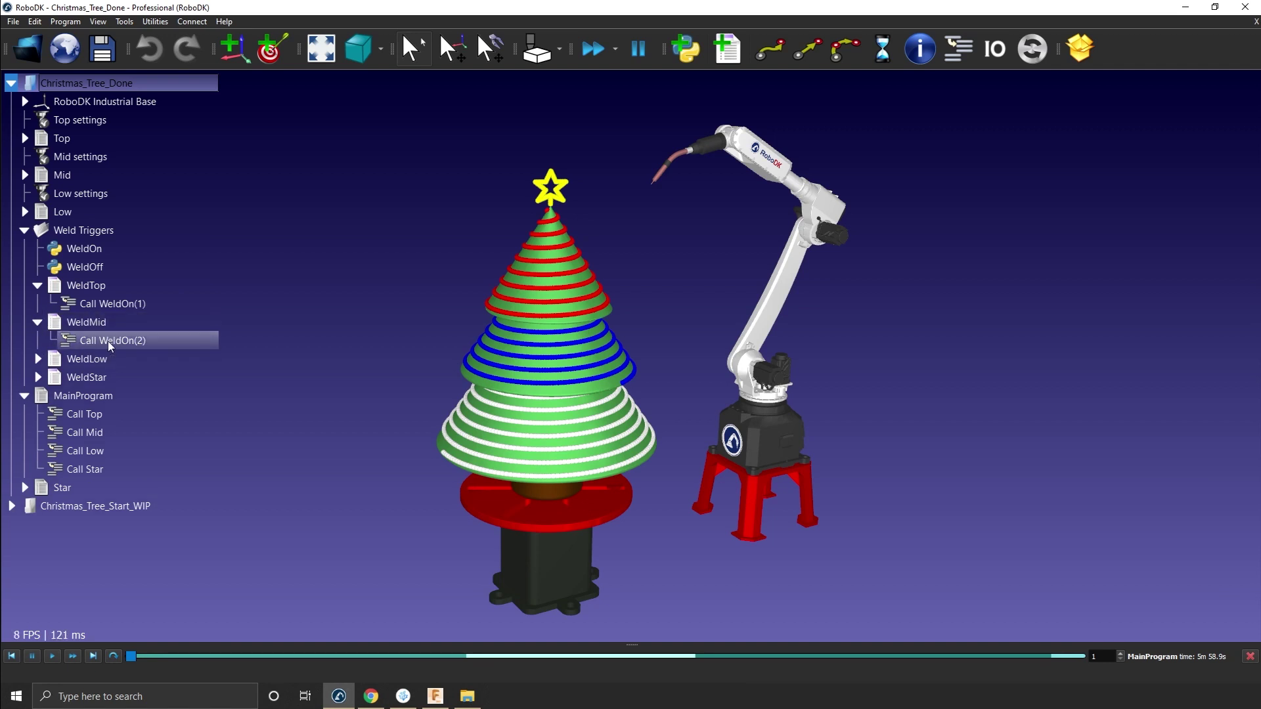
click(39, 358)
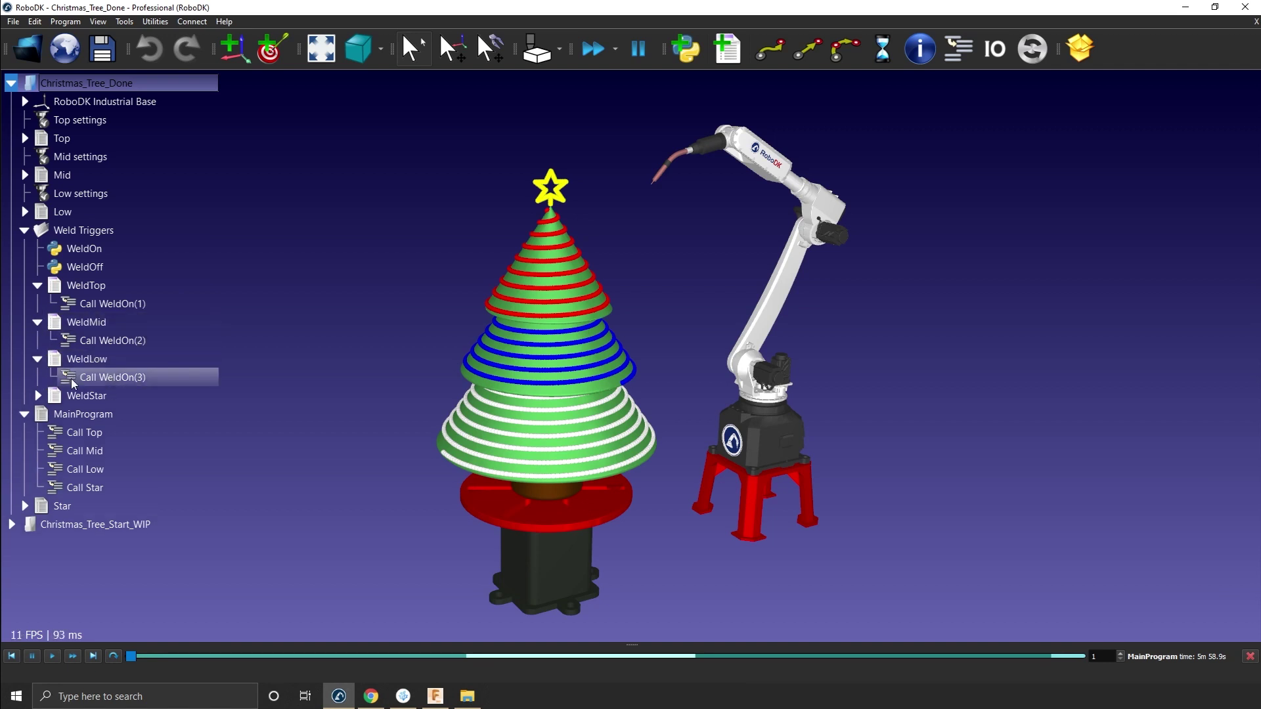
click(38, 396)
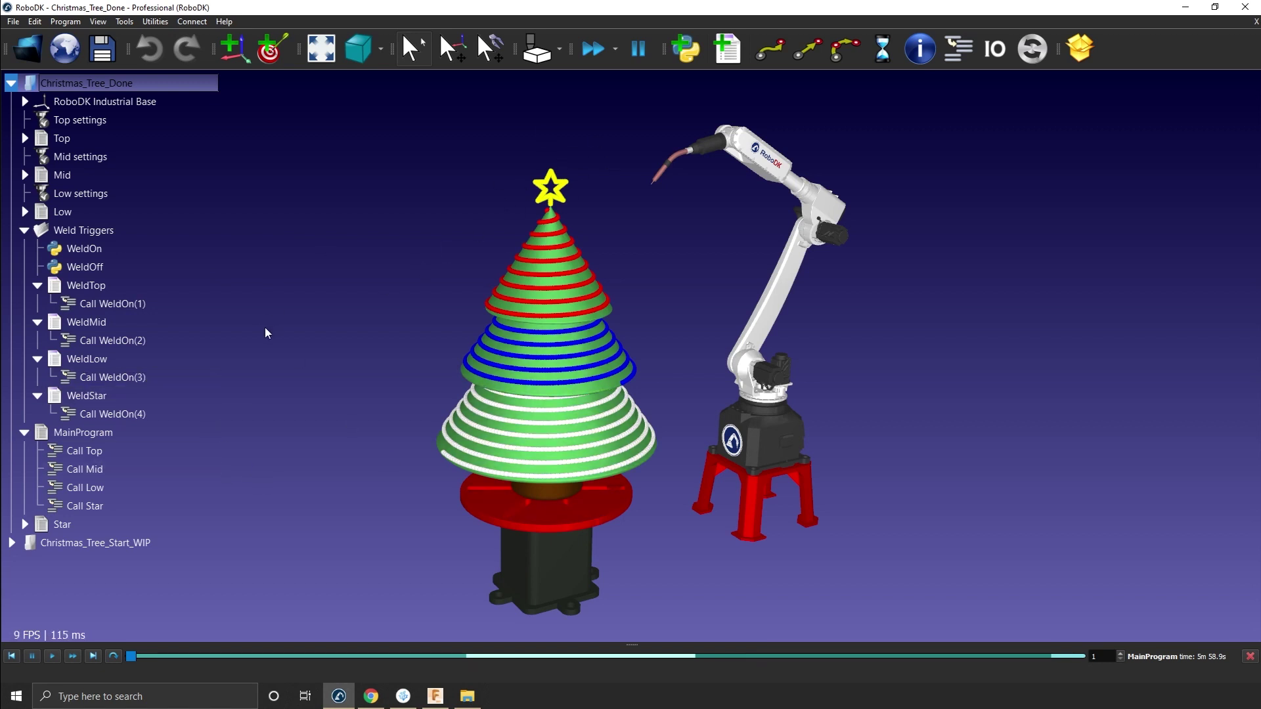
Rename the Christmas_Tree_Start_WIP station's Python folder to WeldTrigger.
click(46, 542)
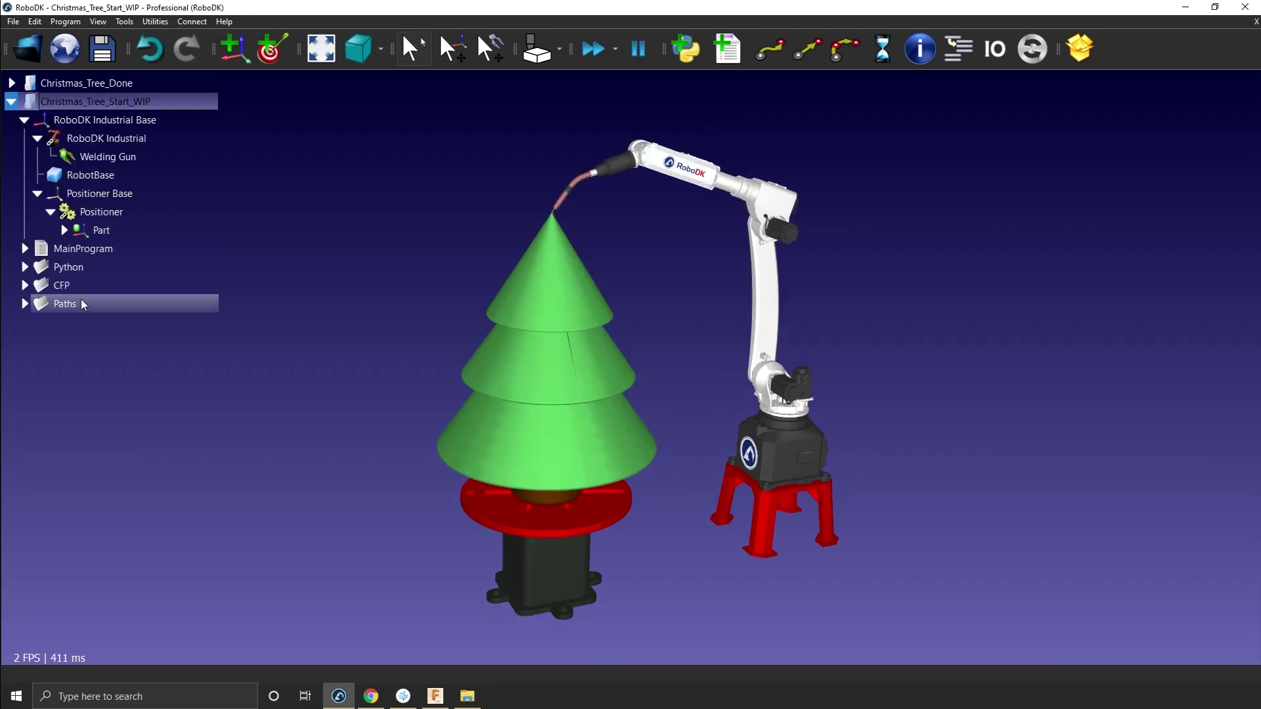
click(25, 267)
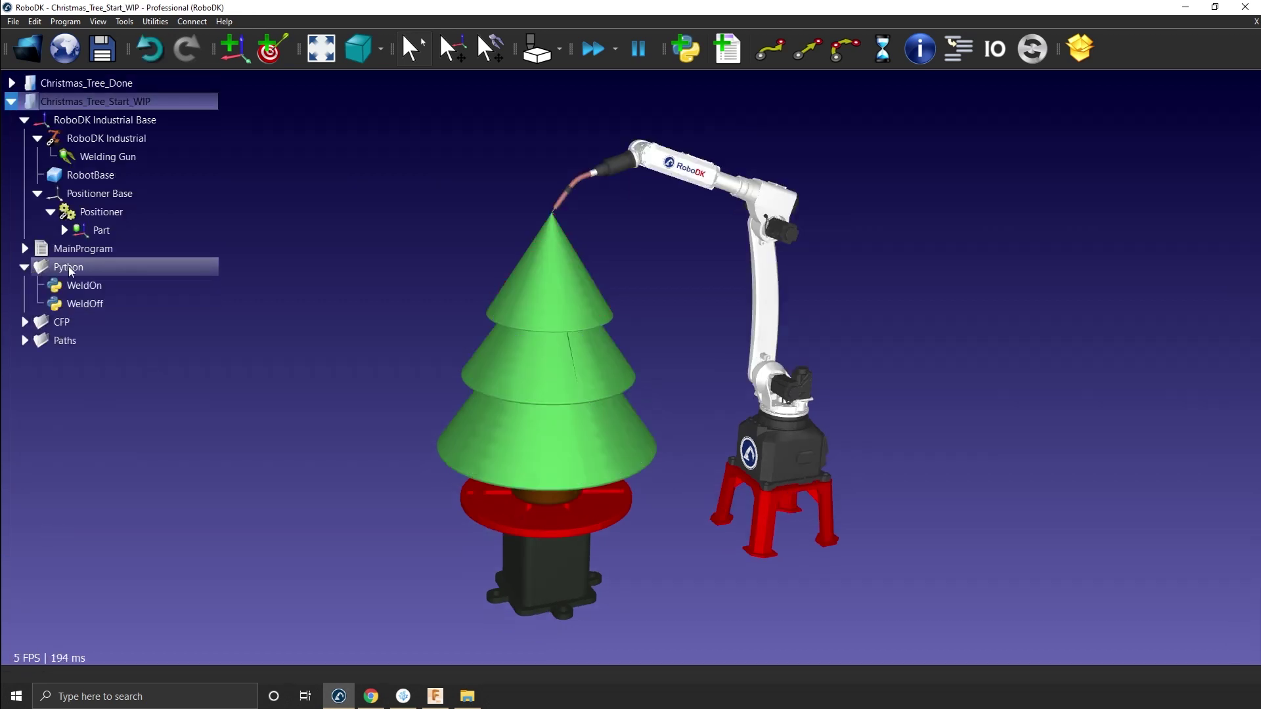
click(71, 266)
click(80, 265)
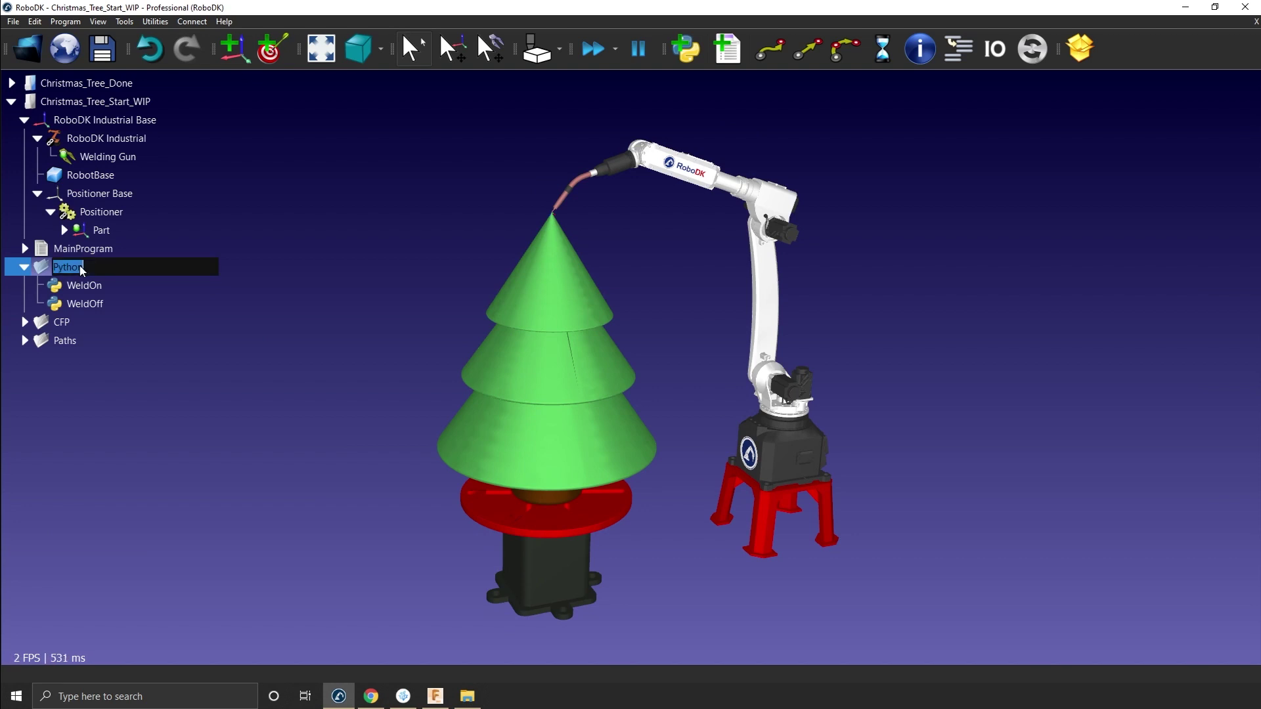
text(WeldTrigger)
key(Return)
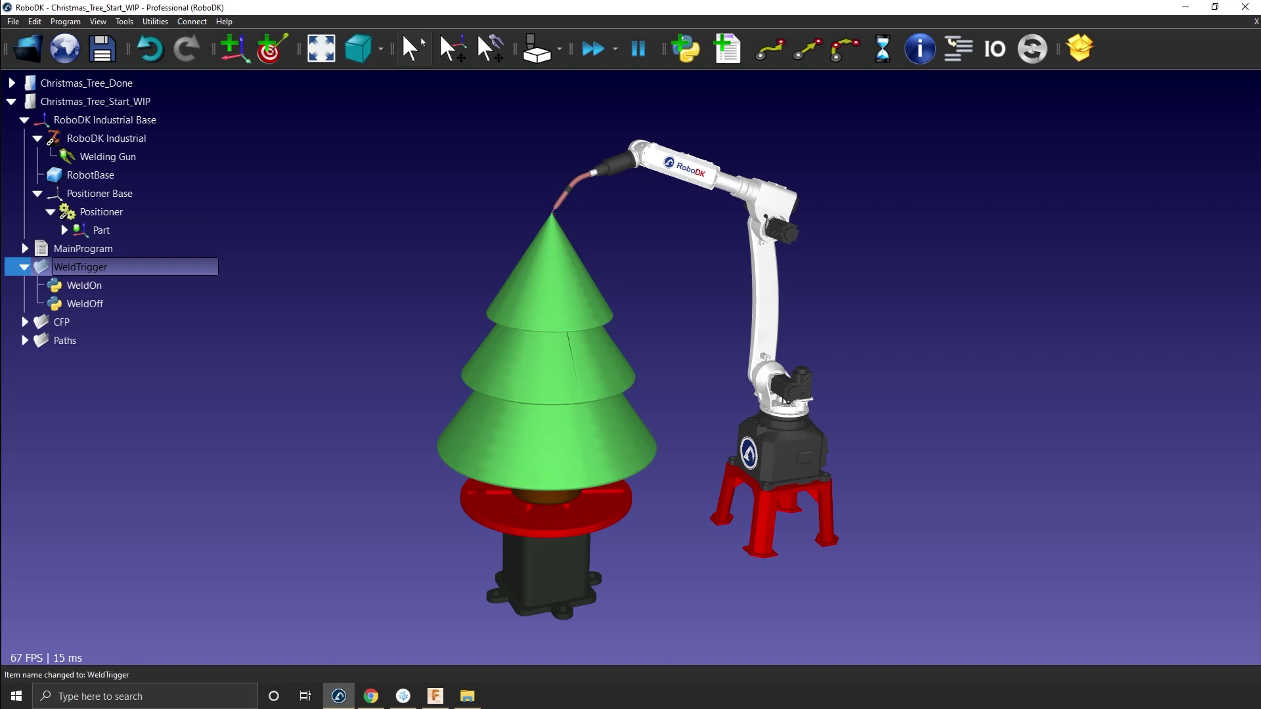
Create four new programs, Prog8 to Prog11, and move them into WeldTrigger.
click(728, 53)
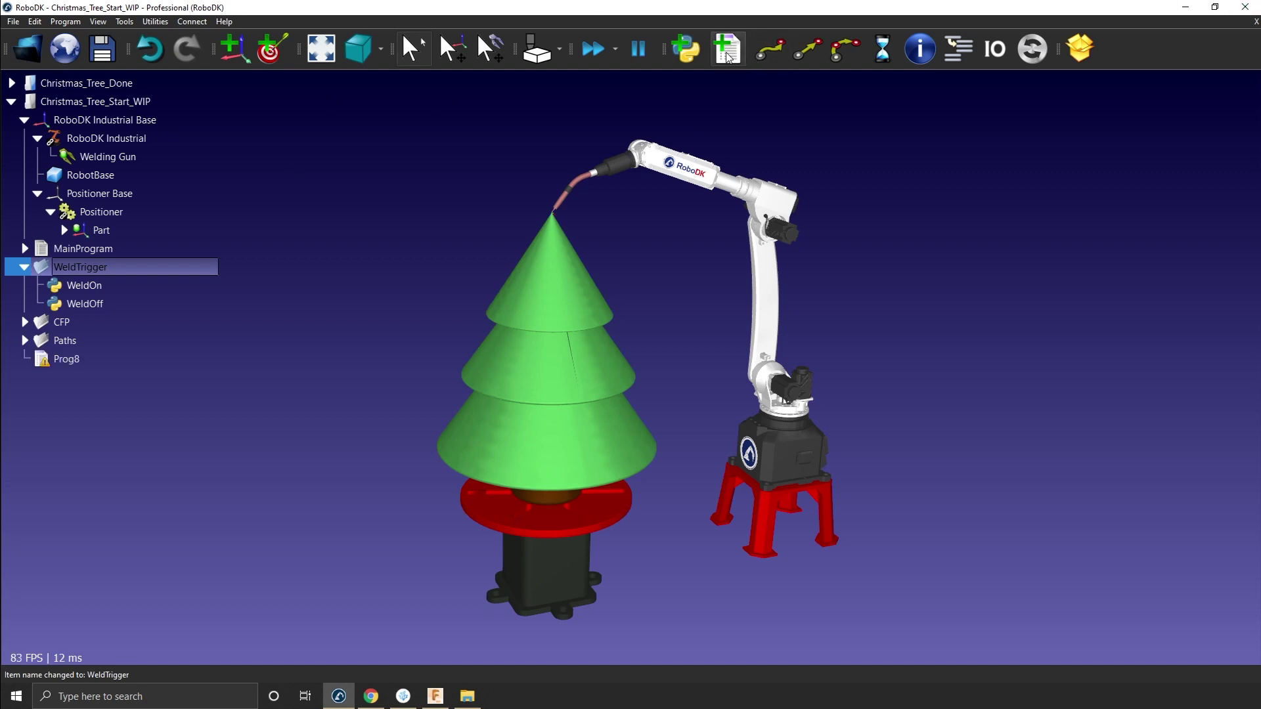
click(728, 51)
click(728, 51)
click(727, 51)
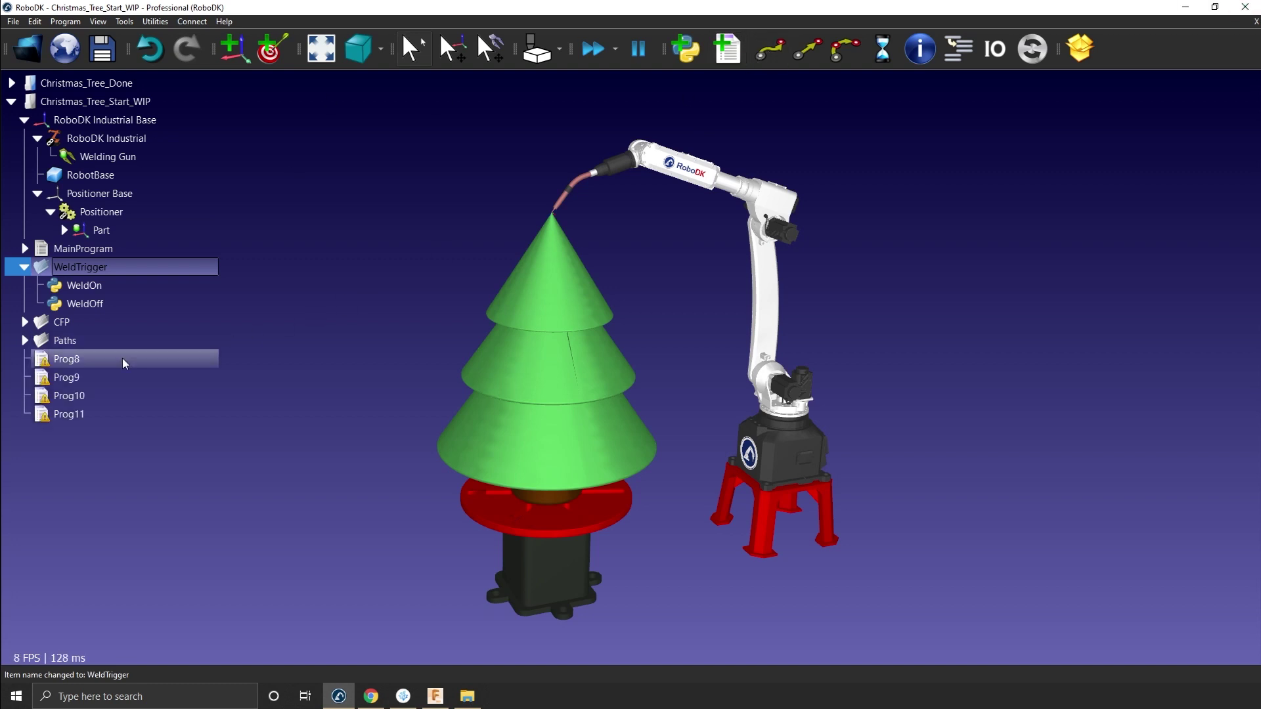
drag(122, 359, 81, 409)
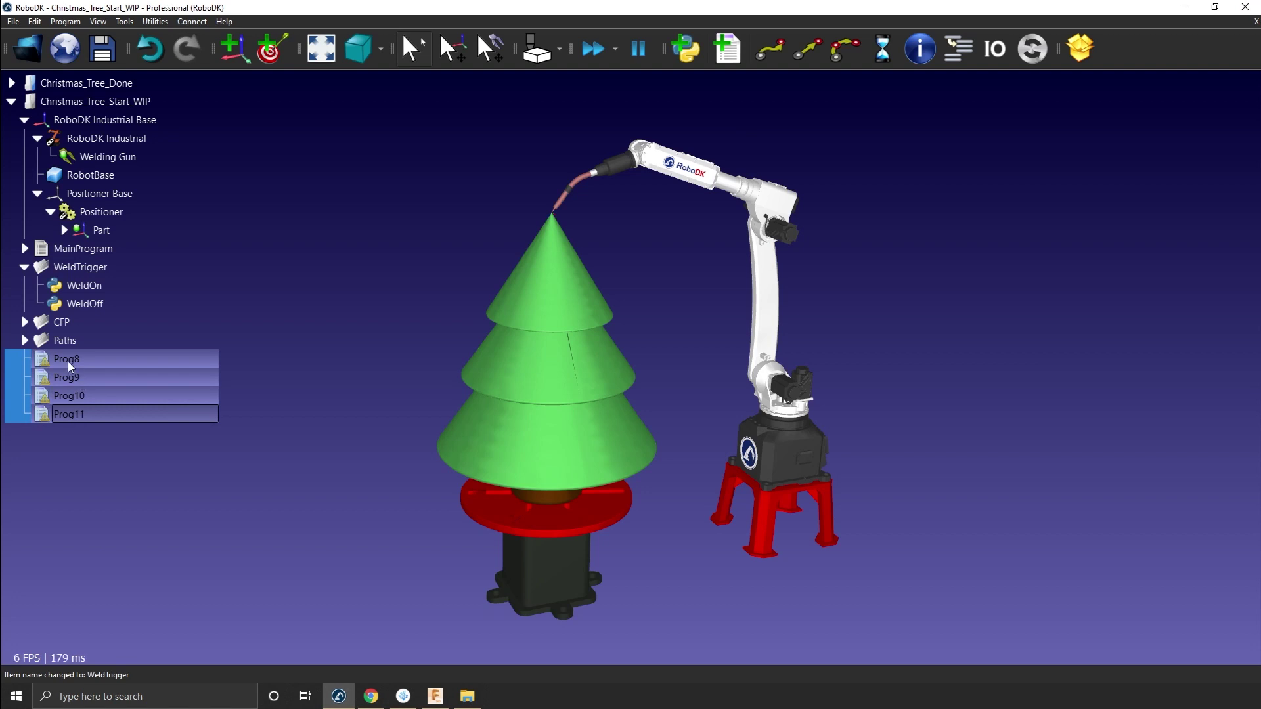
drag(68, 361, 107, 271)
click(96, 319)
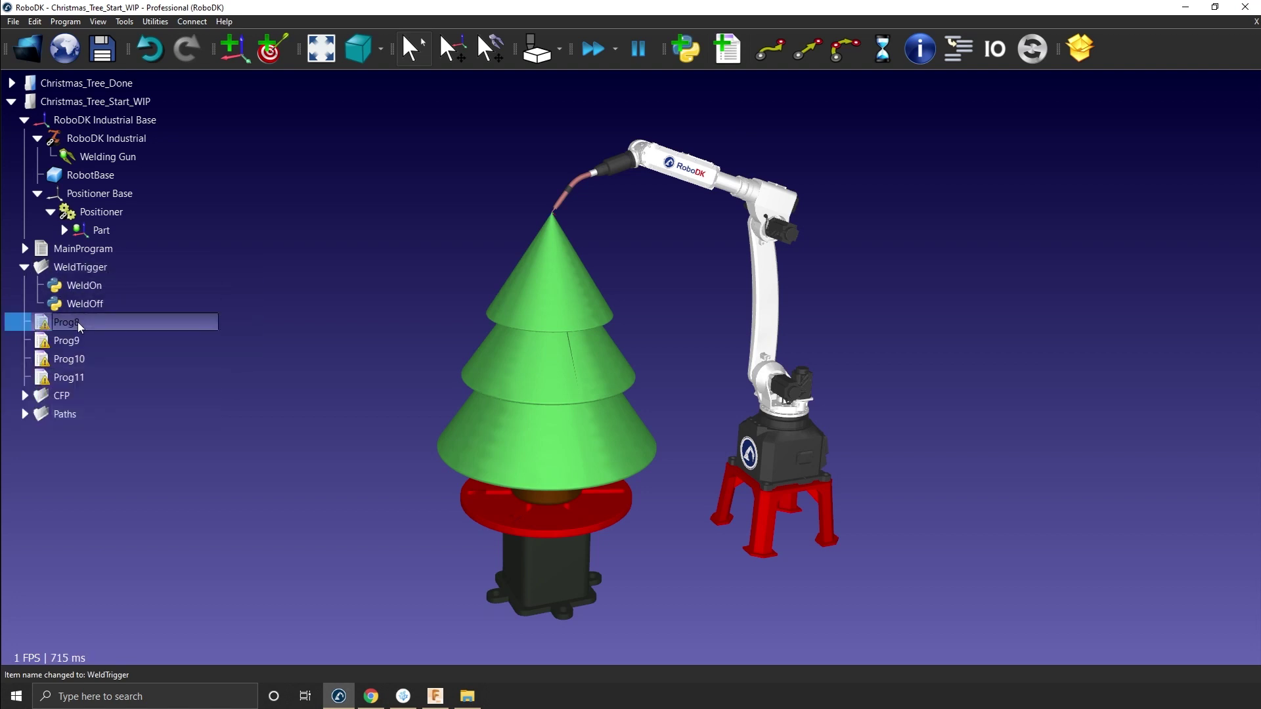
shift+click(66, 377)
drag(66, 322, 90, 270)
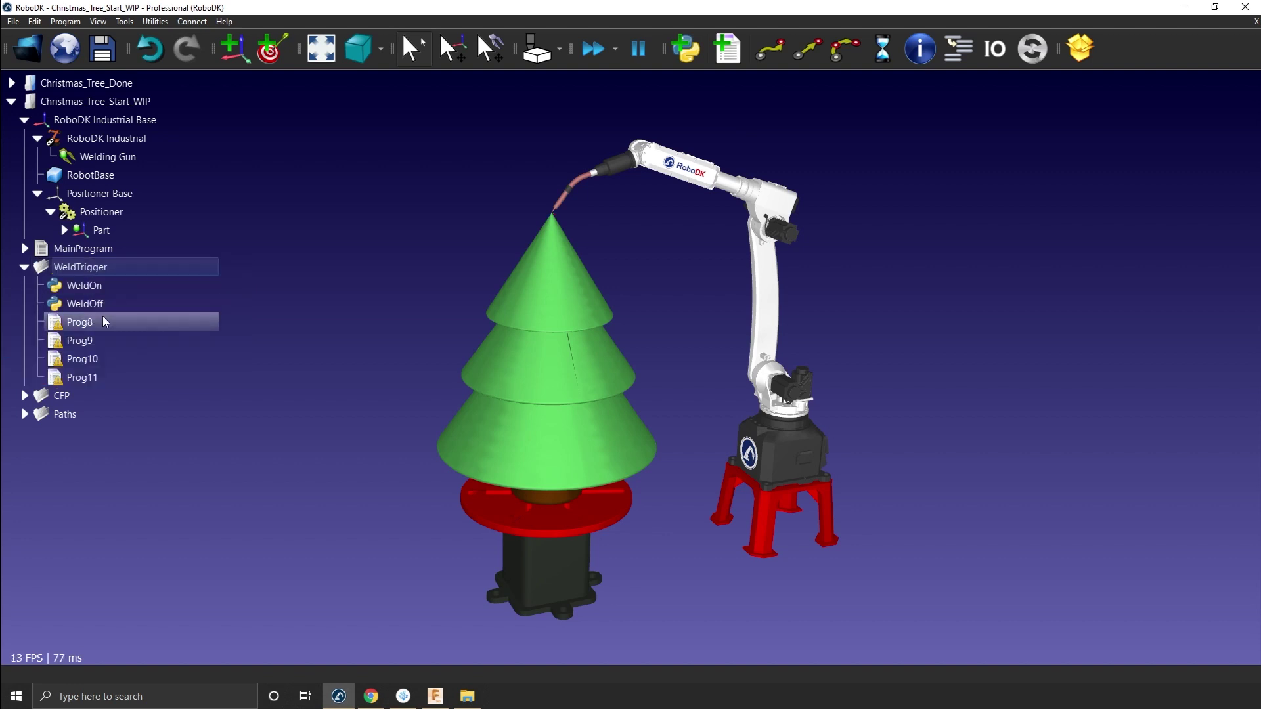
Rename Prog8 to Prog11 as WeldRed, WeldBlue, WeldWhite and WeldYellow.
click(98, 321)
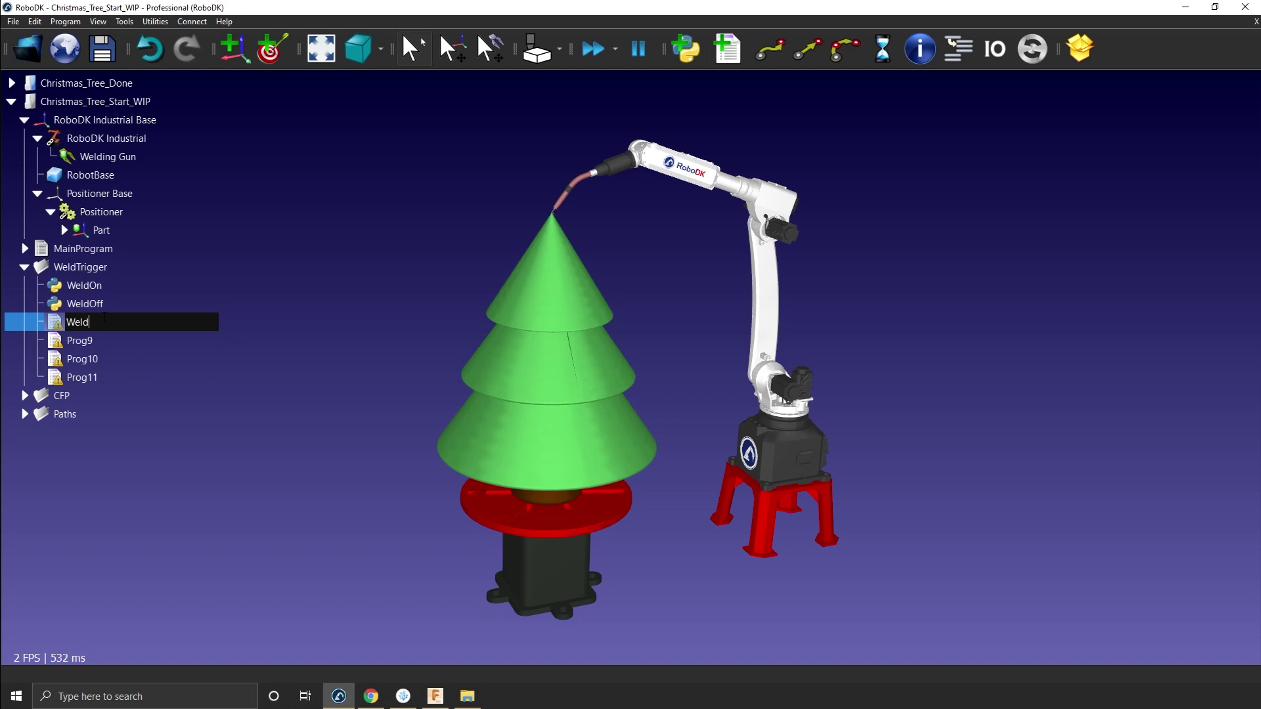
key(Return)
key(Down)
key(F2)
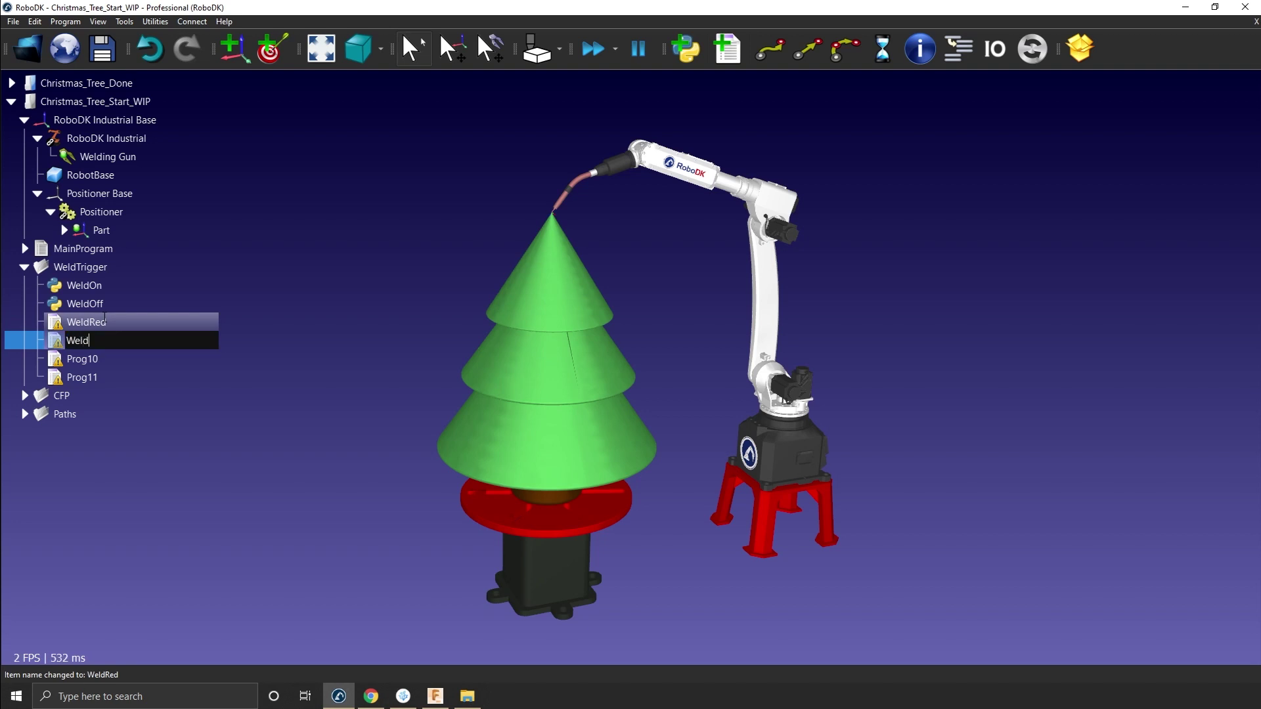
text(WeldBlue)
key(Return)
key(Down)
key(F2)
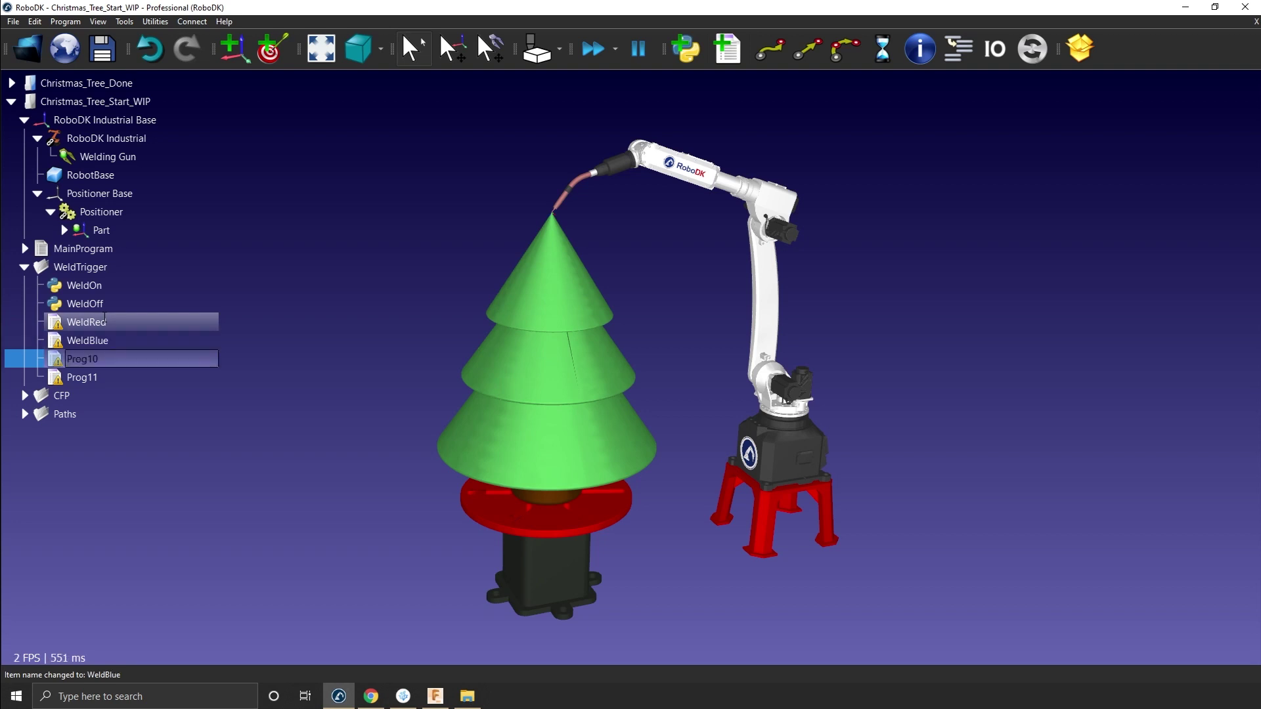
text(Weld)
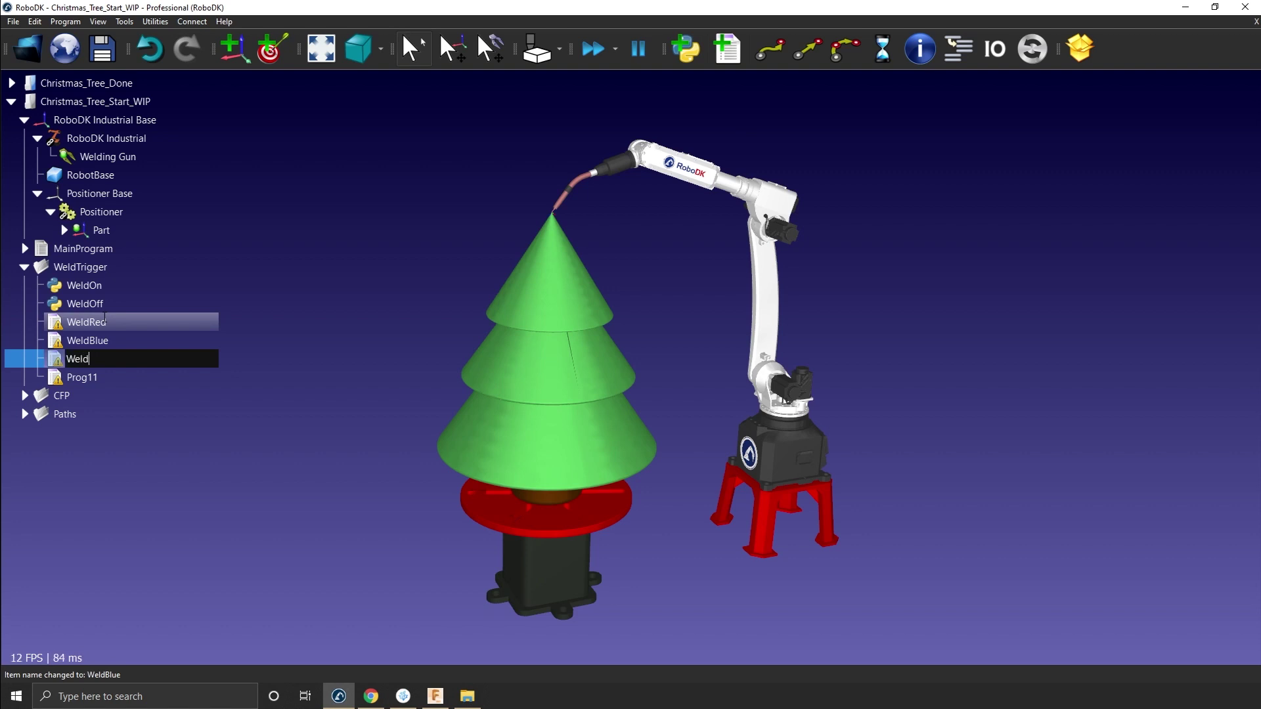
text(White)
key(Return)
key(Down)
key(F2)
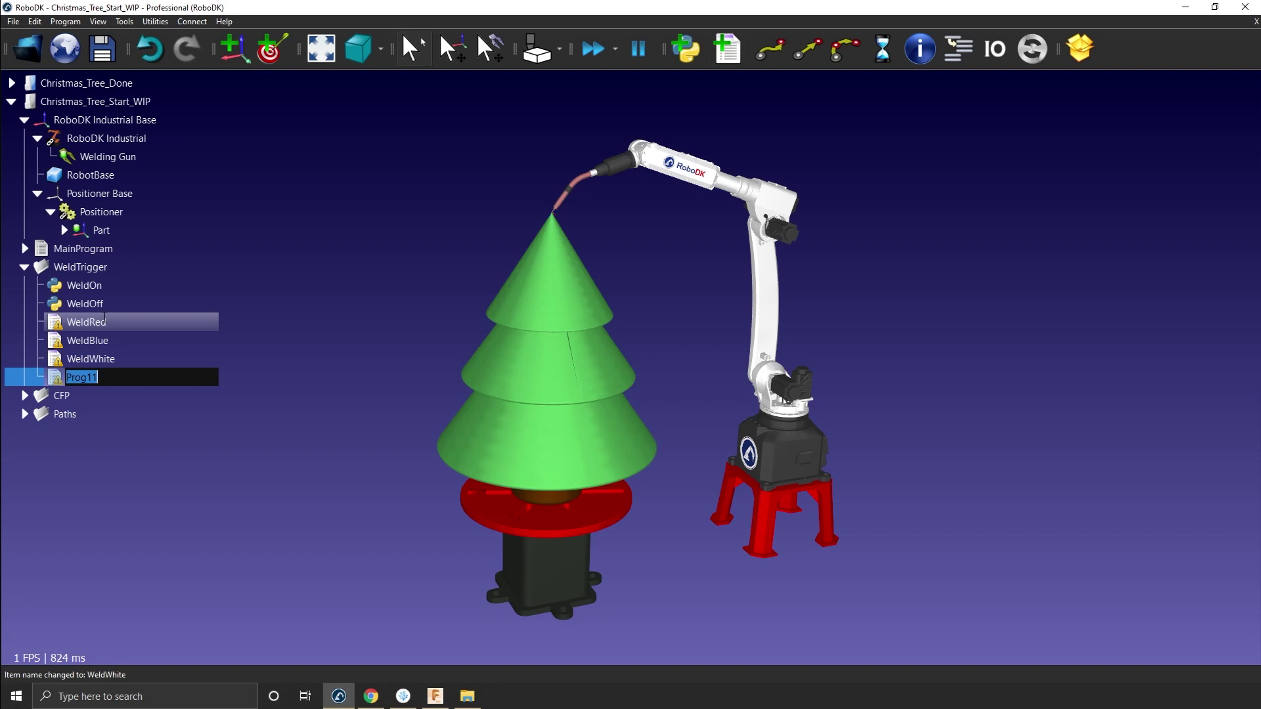
text(WeldYellow)
key(Return)
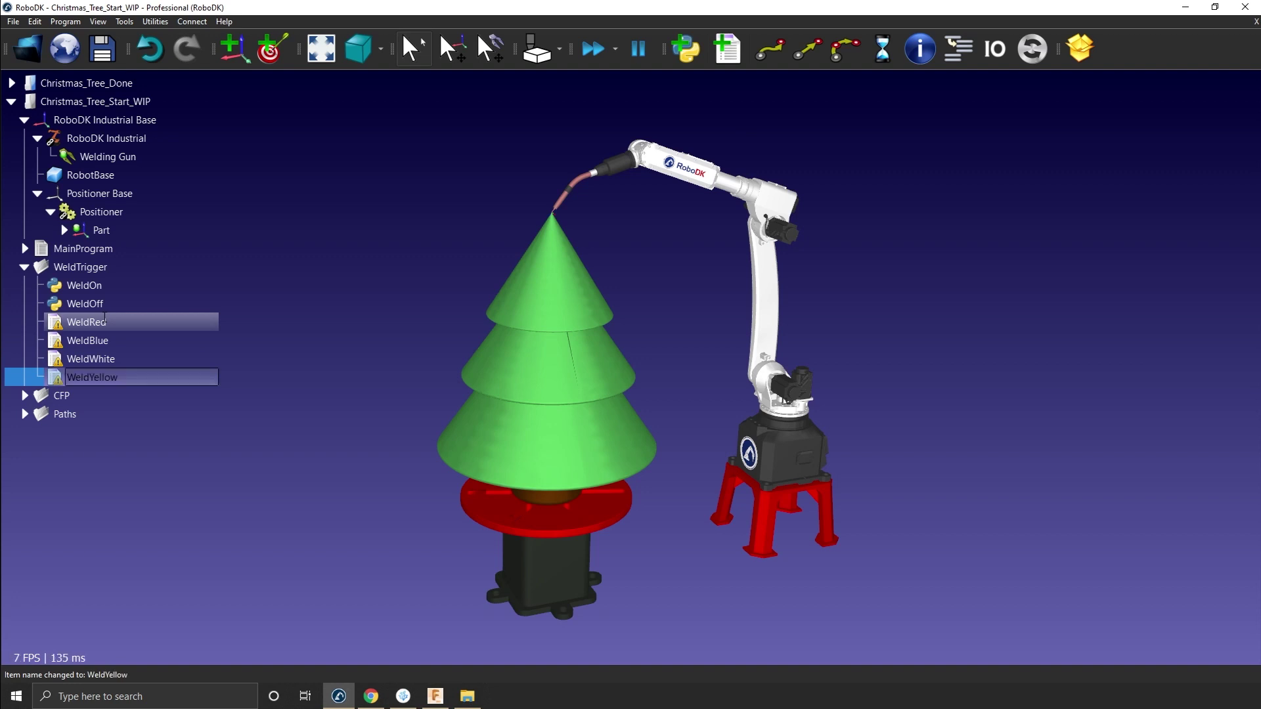
Add a program call WeldOn(1) to WeldRed.
right_click(102, 324)
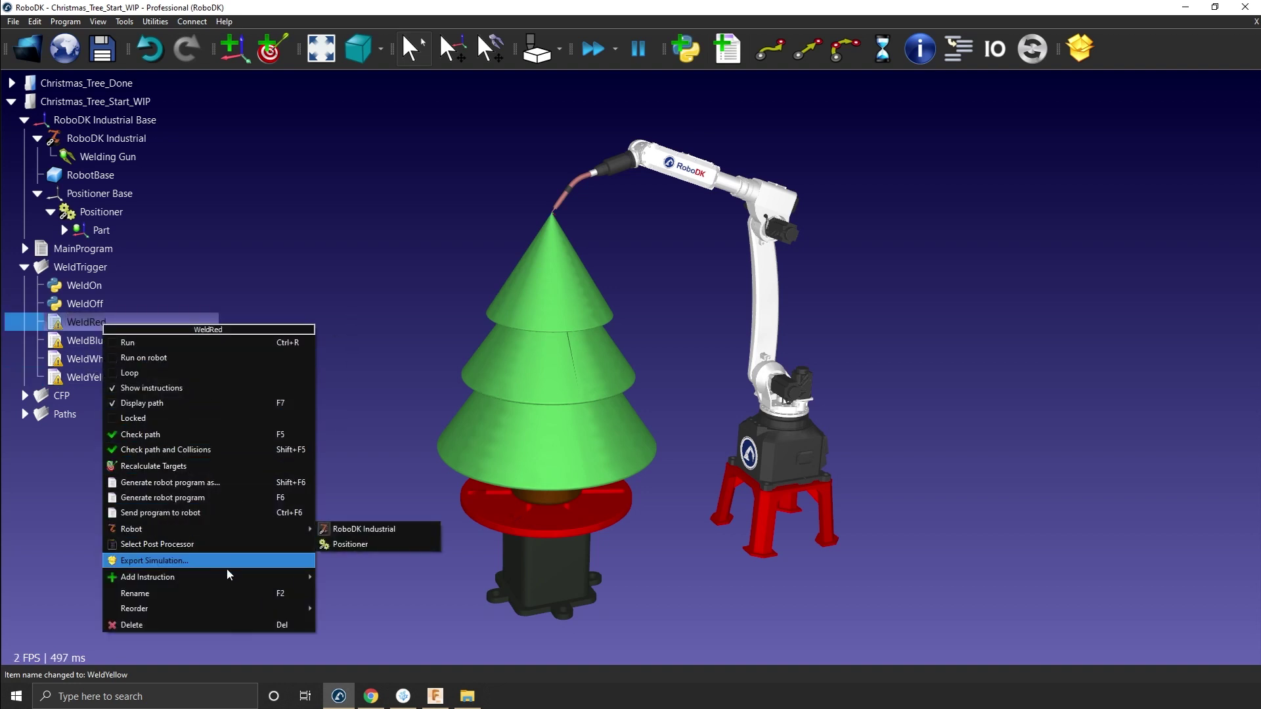
mouse_move(204, 576)
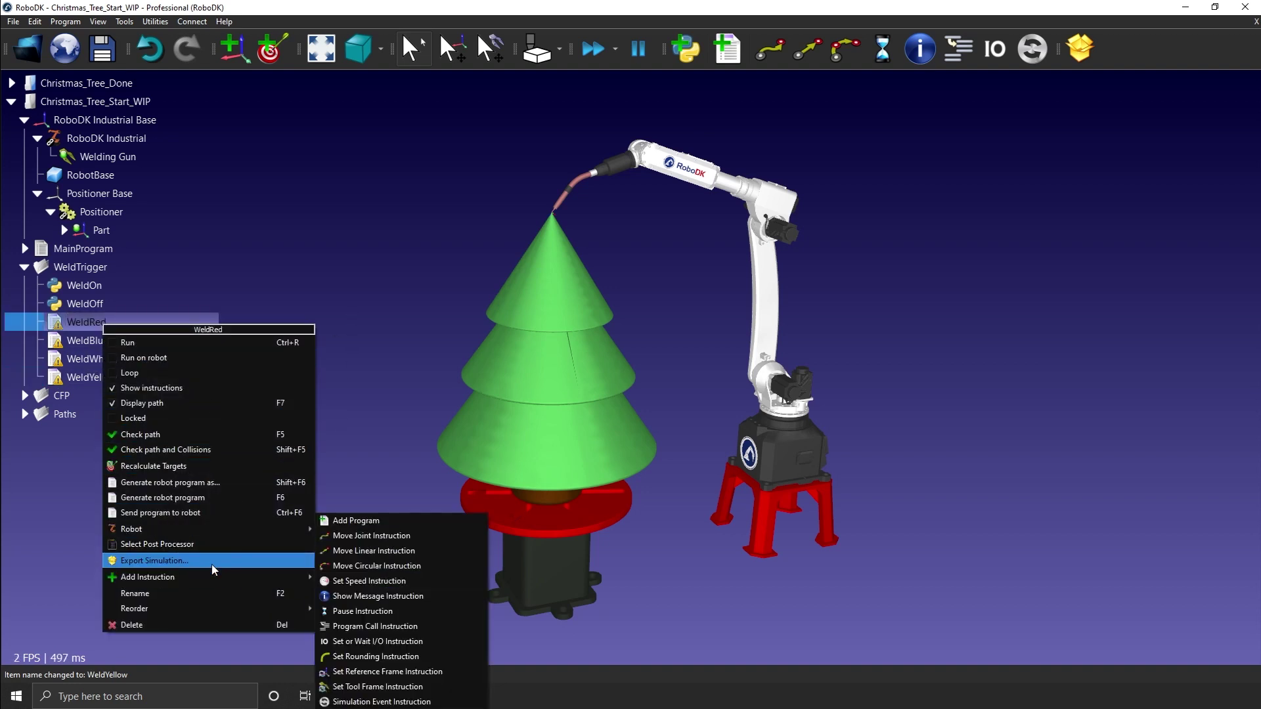
click(373, 627)
click(683, 264)
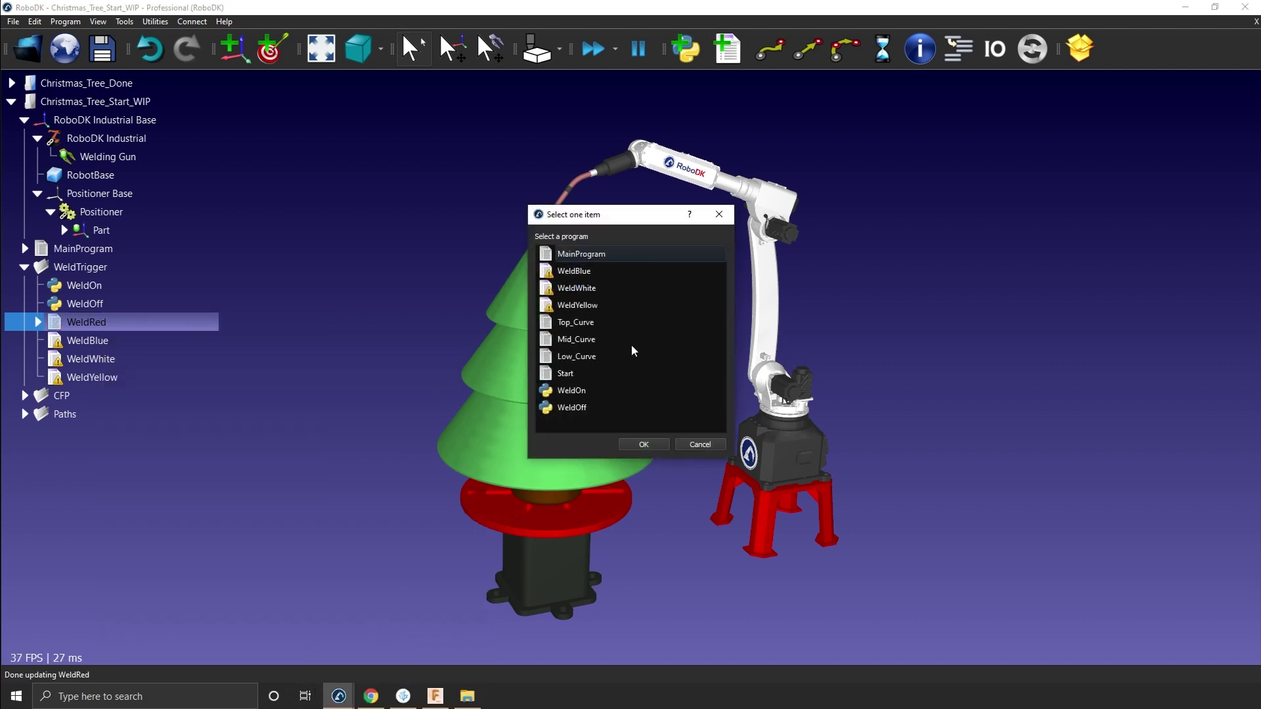
click(592, 393)
click(633, 440)
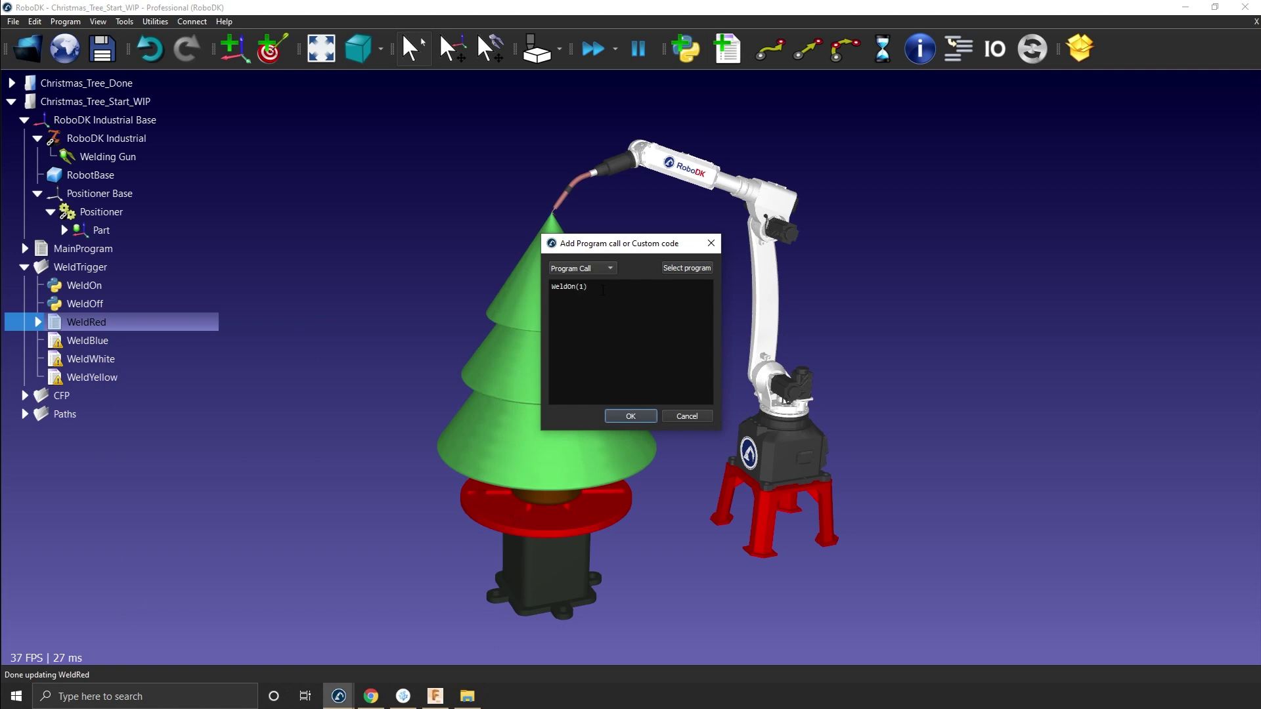
click(628, 416)
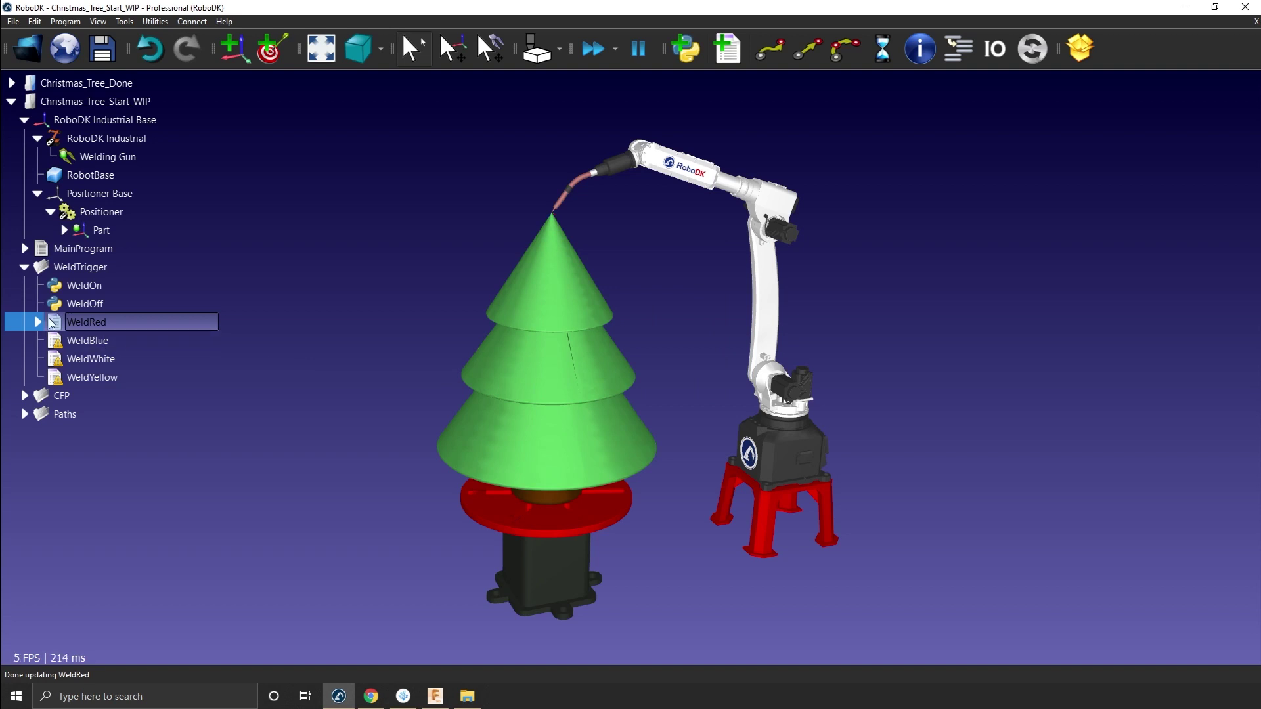
click(38, 322)
Add a program call WeldOn(2) to WeldBlue.
right_click(62, 360)
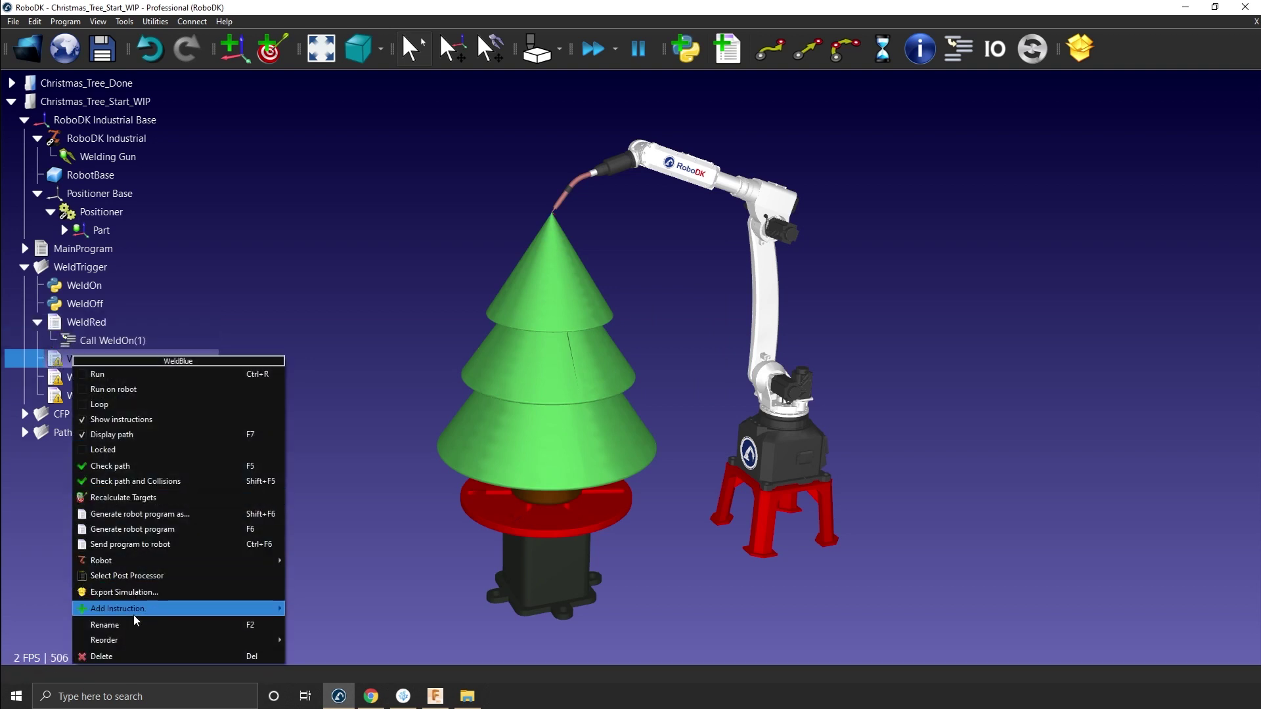
mouse_move(133, 610)
click(378, 628)
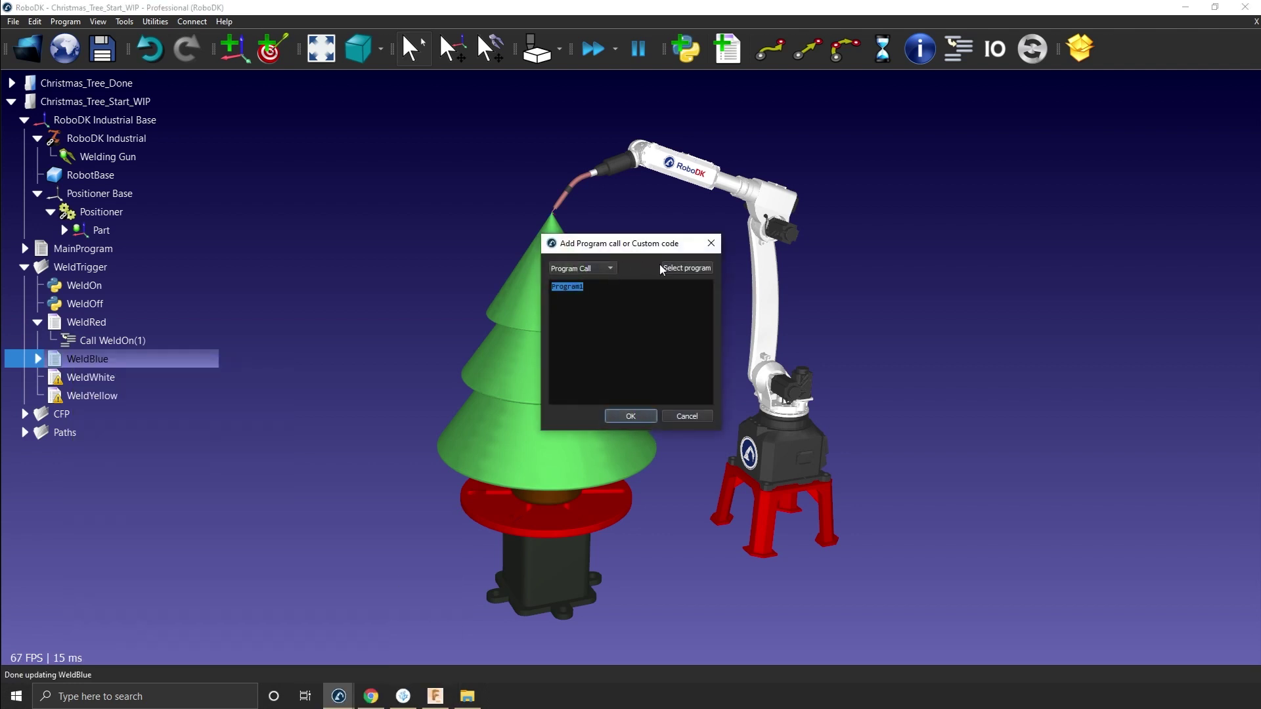
click(683, 267)
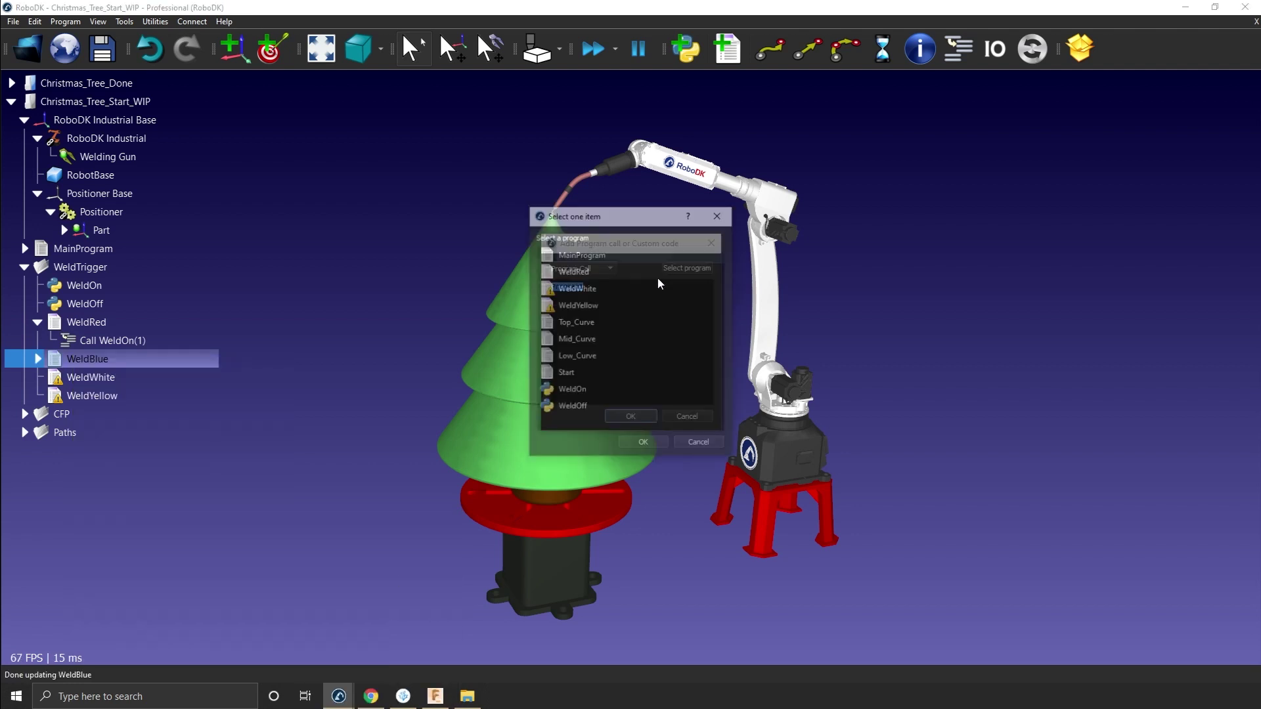
click(572, 391)
click(643, 445)
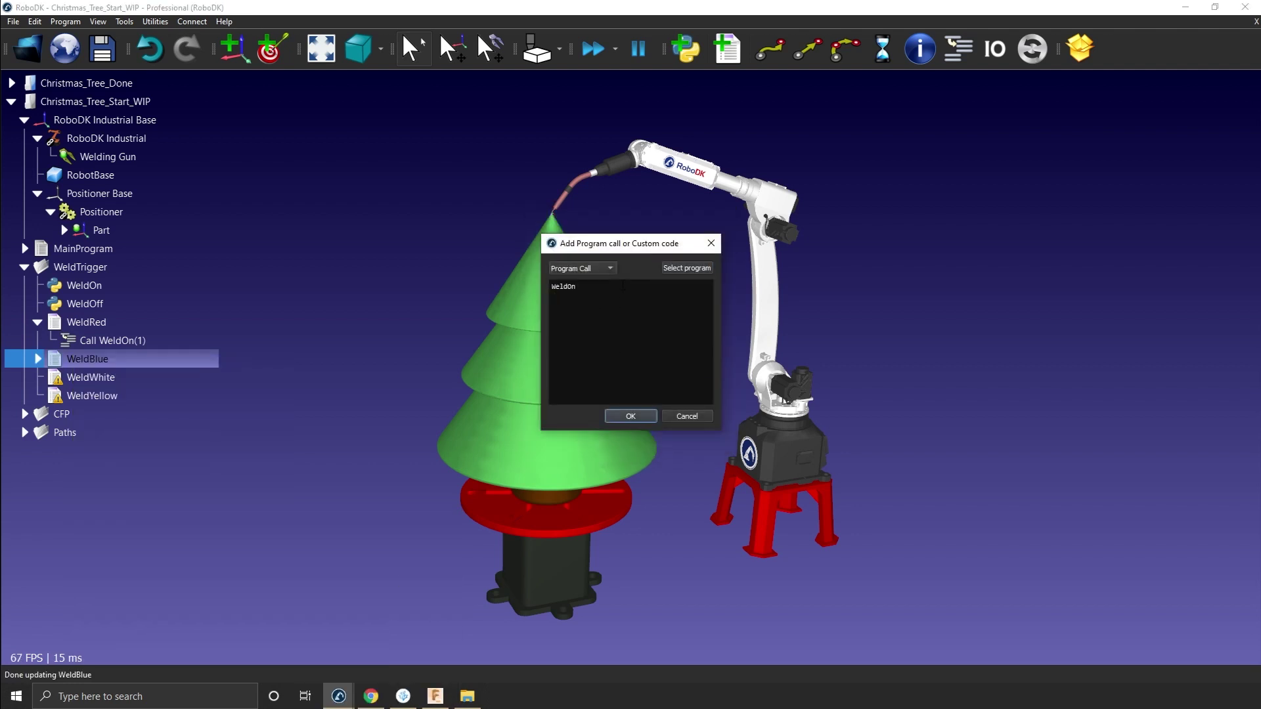
click(629, 417)
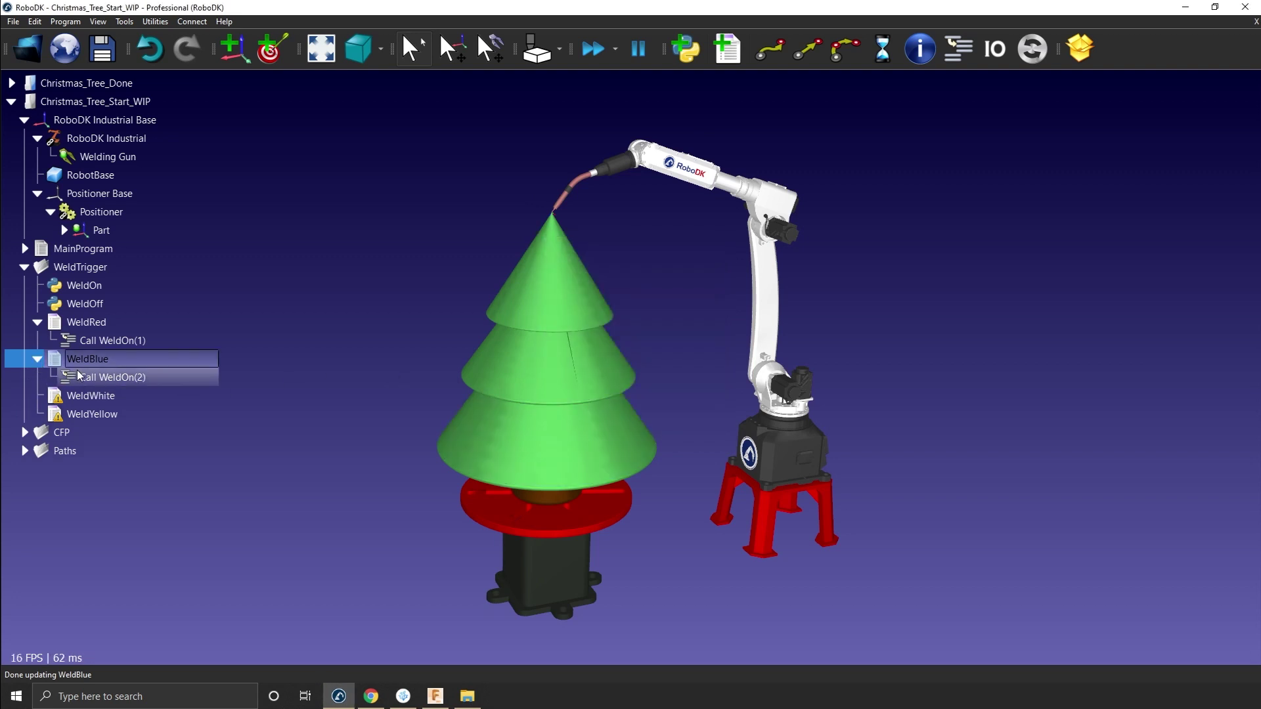
Add a program call WeldOn(3) to WeldWhite.
right_click(88, 394)
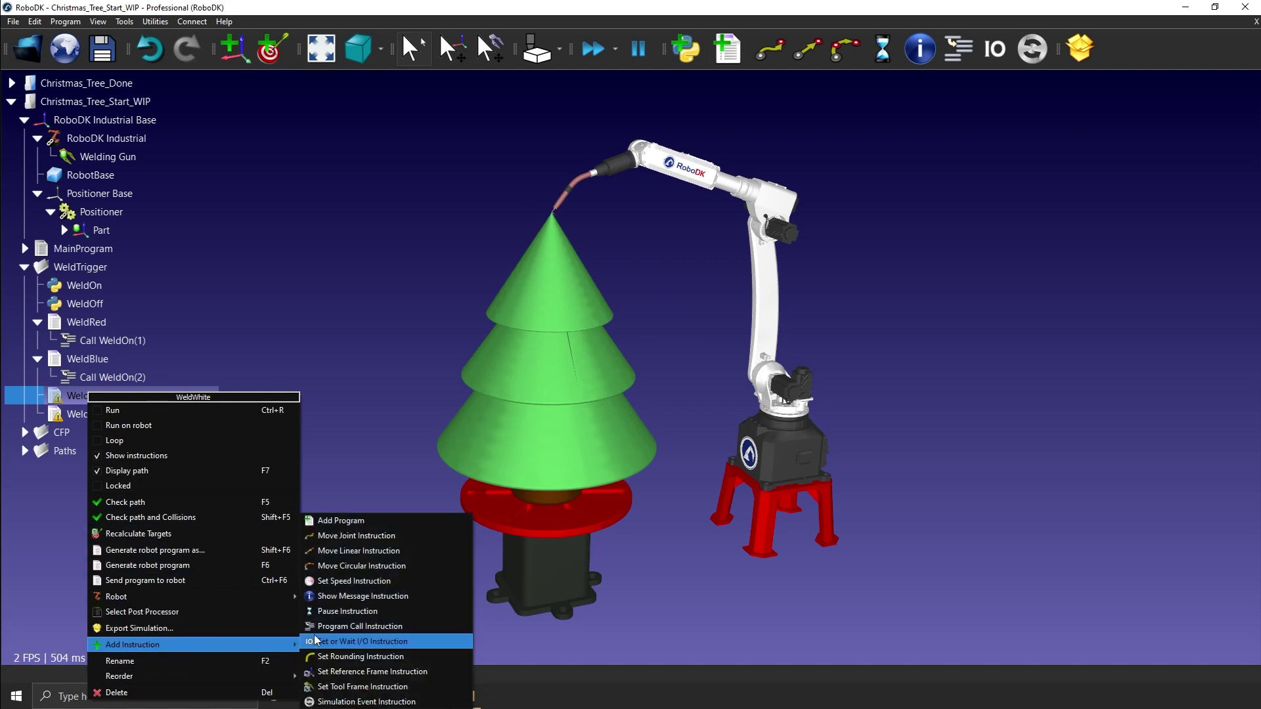
click(394, 627)
click(677, 269)
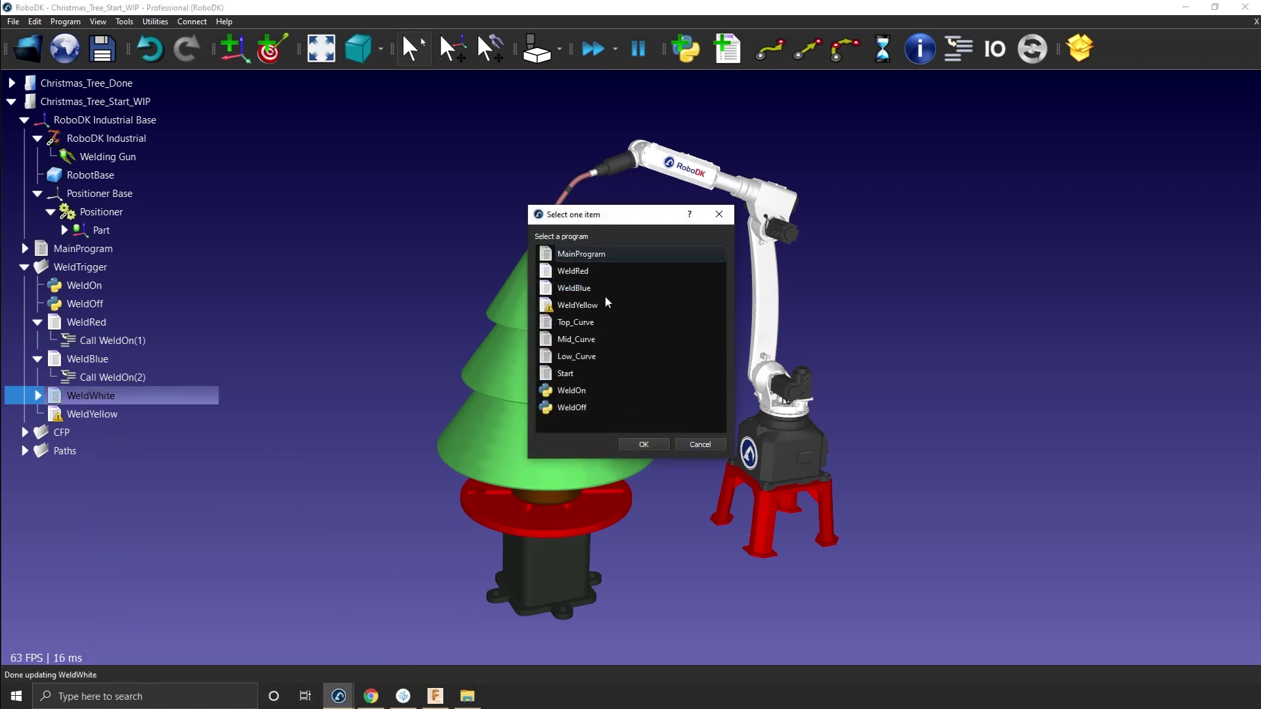
double_click(572, 390)
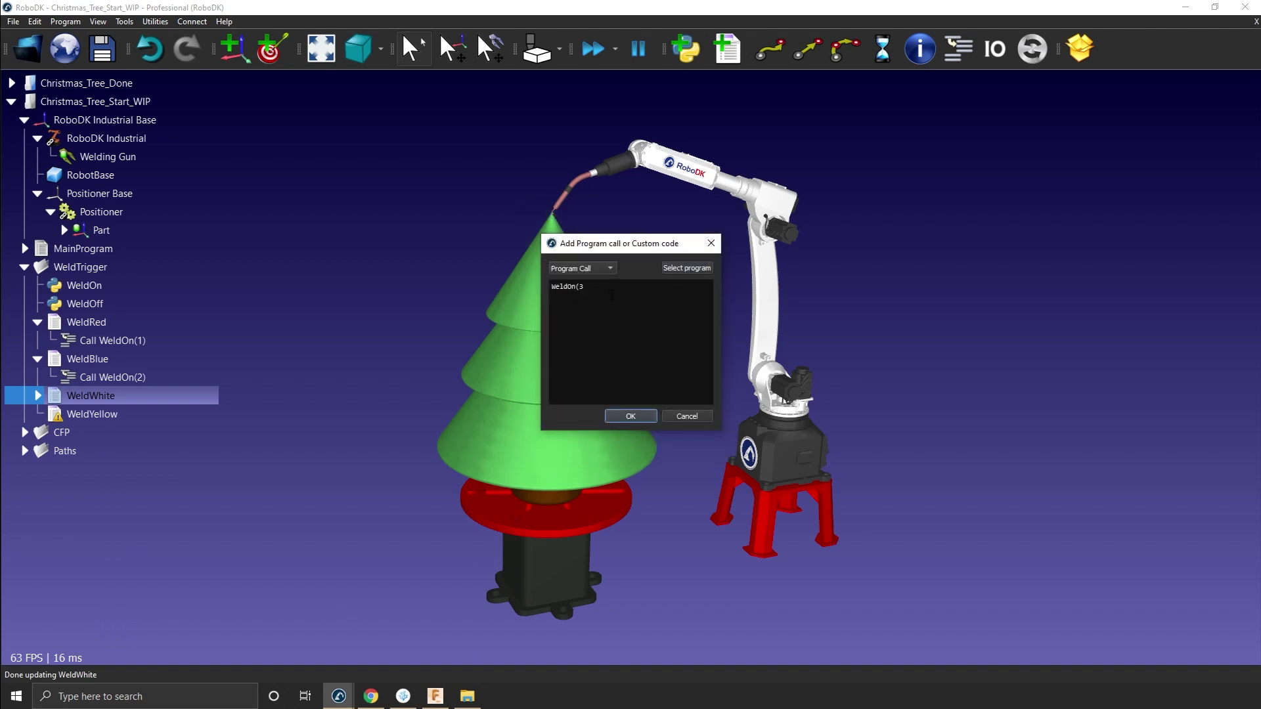
click(632, 419)
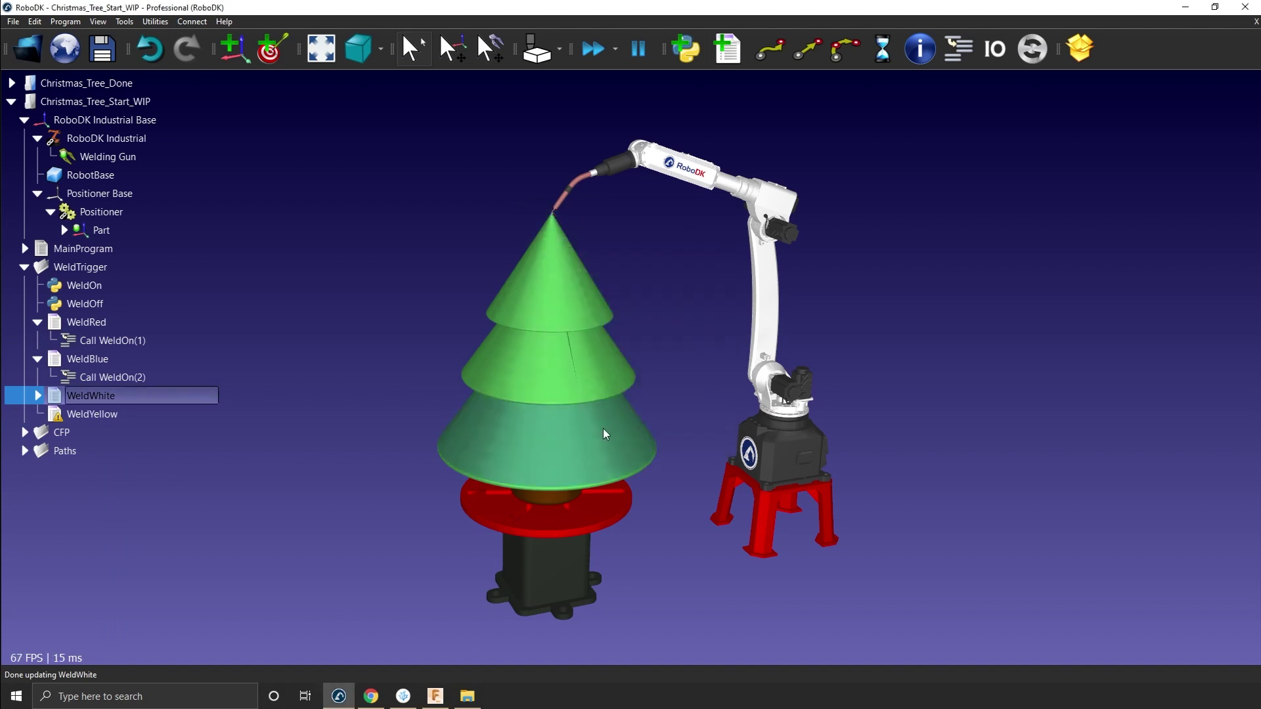
Add a program call WeldOn(4) to WeldYellow.
right_click(107, 420)
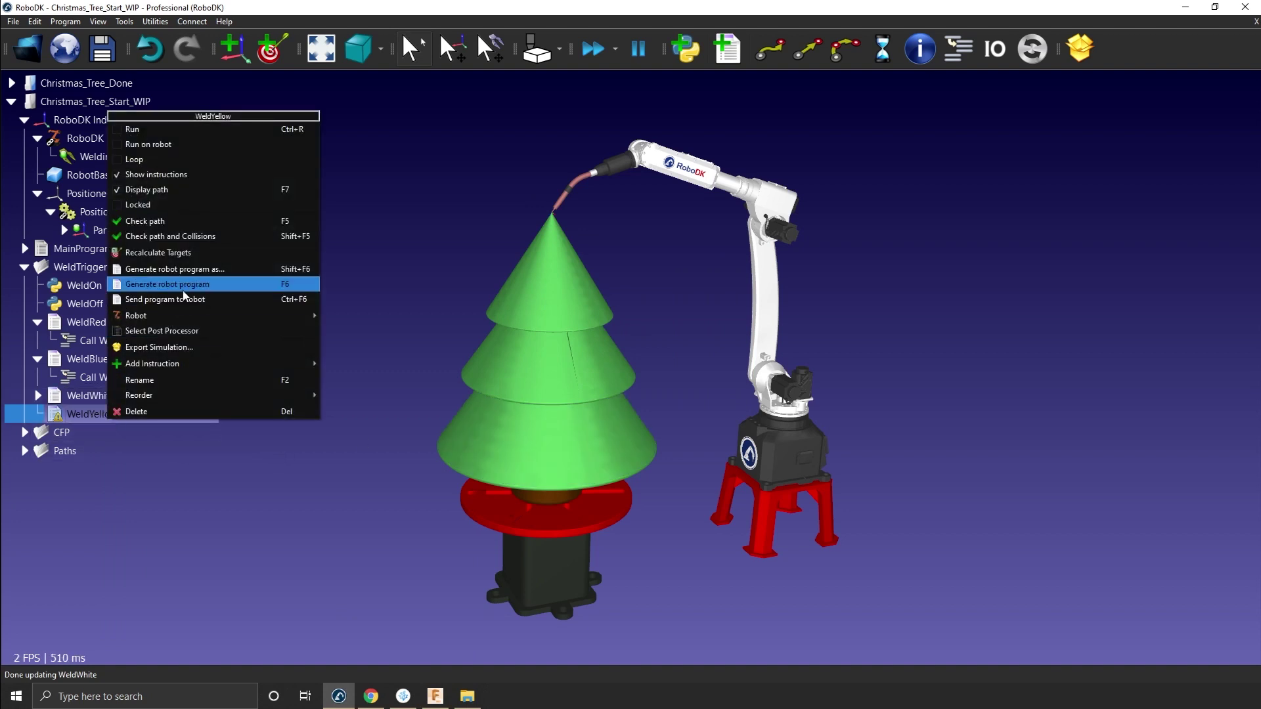
mouse_move(211, 364)
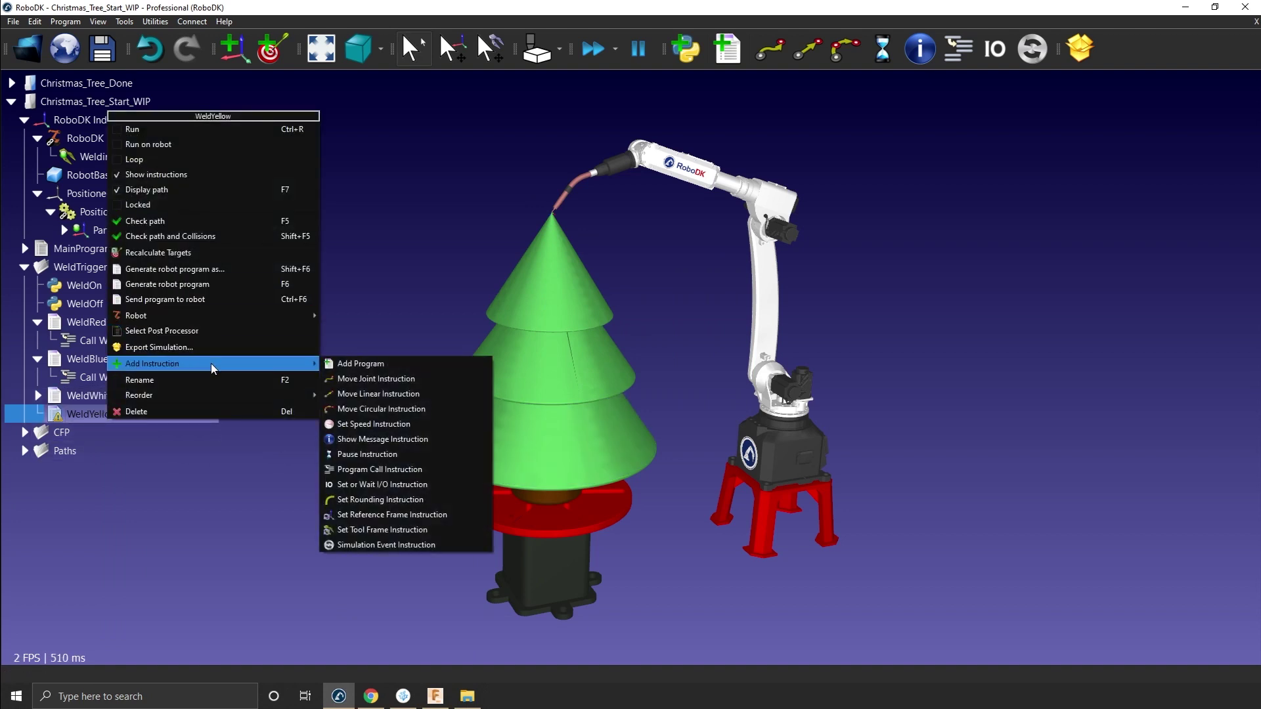
click(404, 458)
click(687, 268)
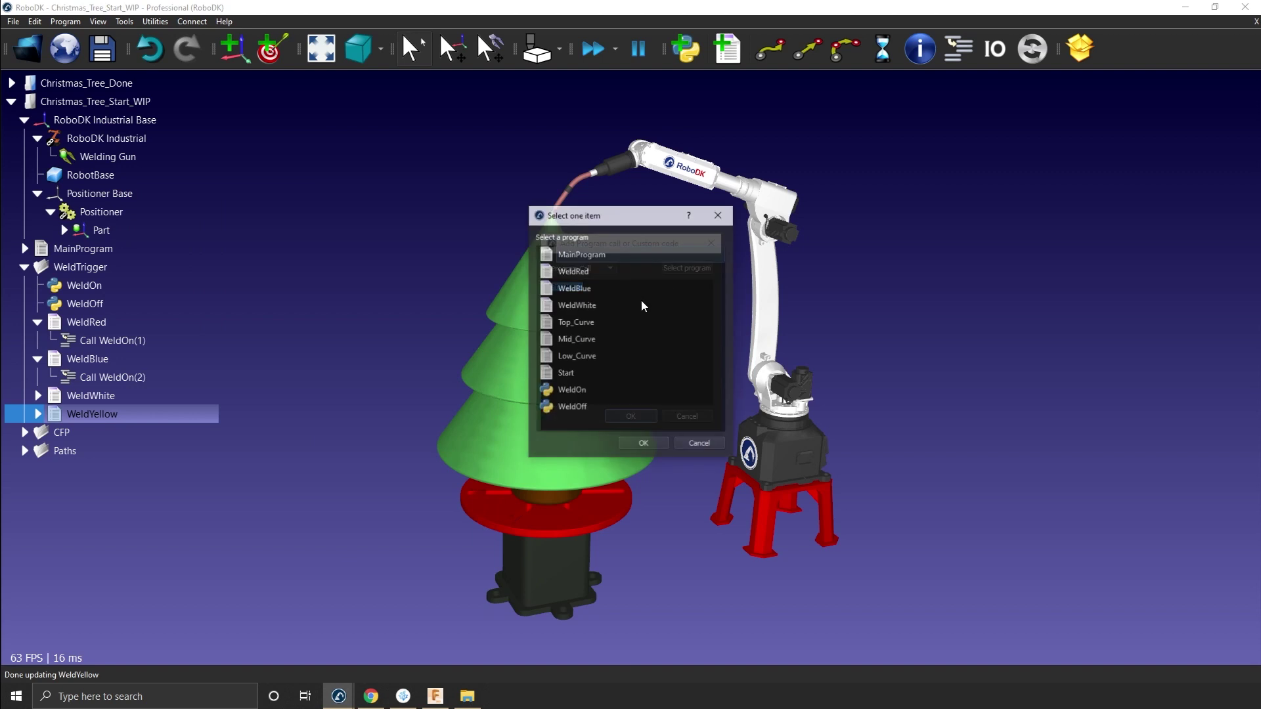
click(569, 404)
click(578, 390)
click(643, 445)
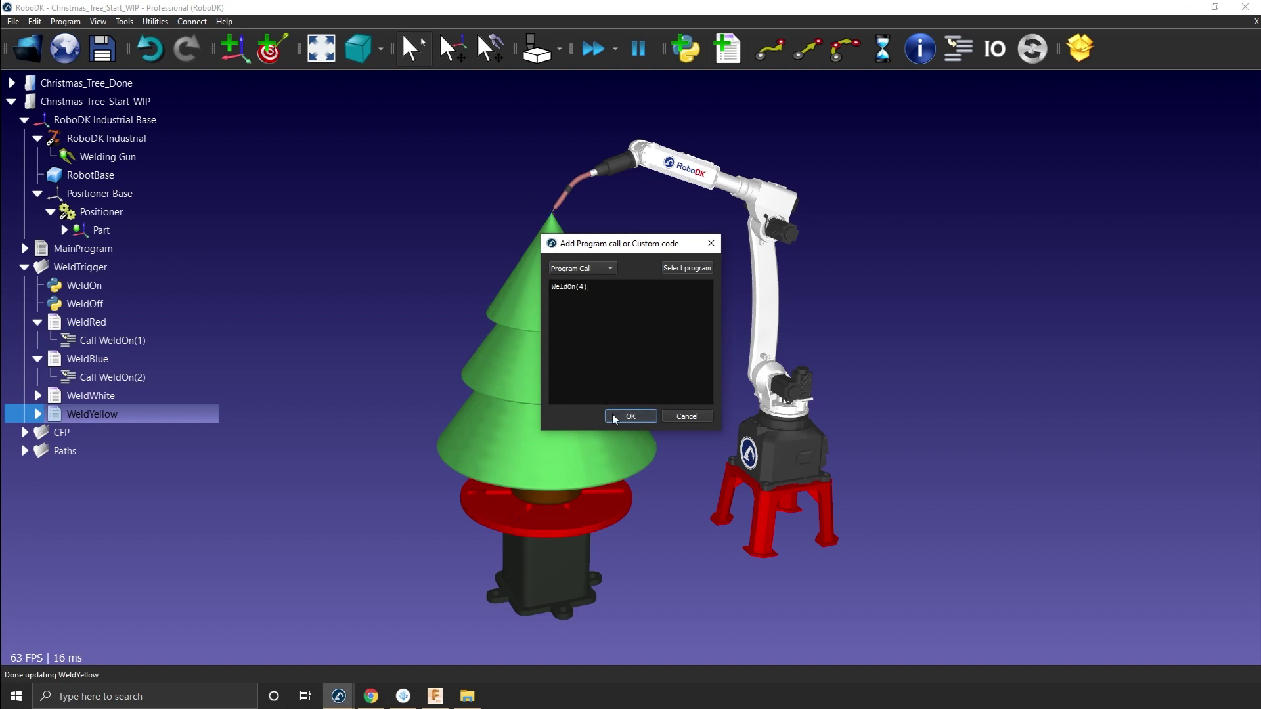
click(614, 416)
Check the new calls, then collapse WeldYellow, WeldWhite, WeldBlue and WeldRed in the tree.
click(37, 396)
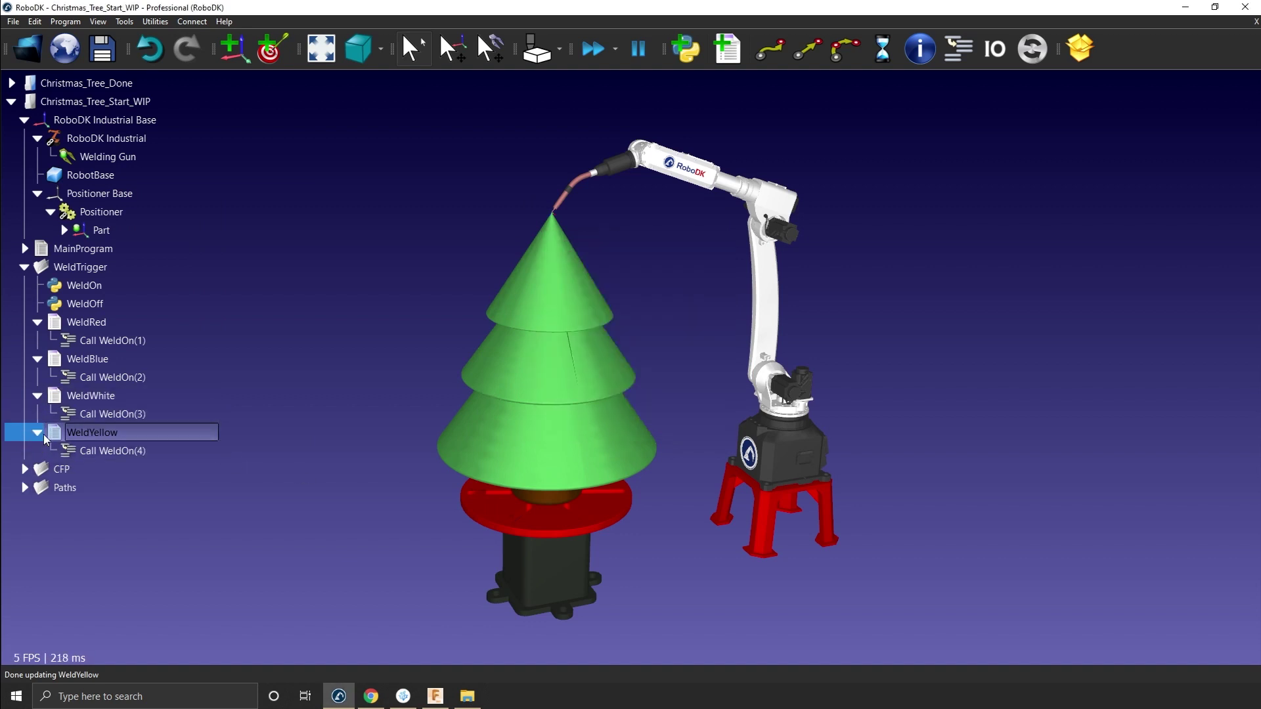
click(38, 433)
click(37, 396)
click(37, 359)
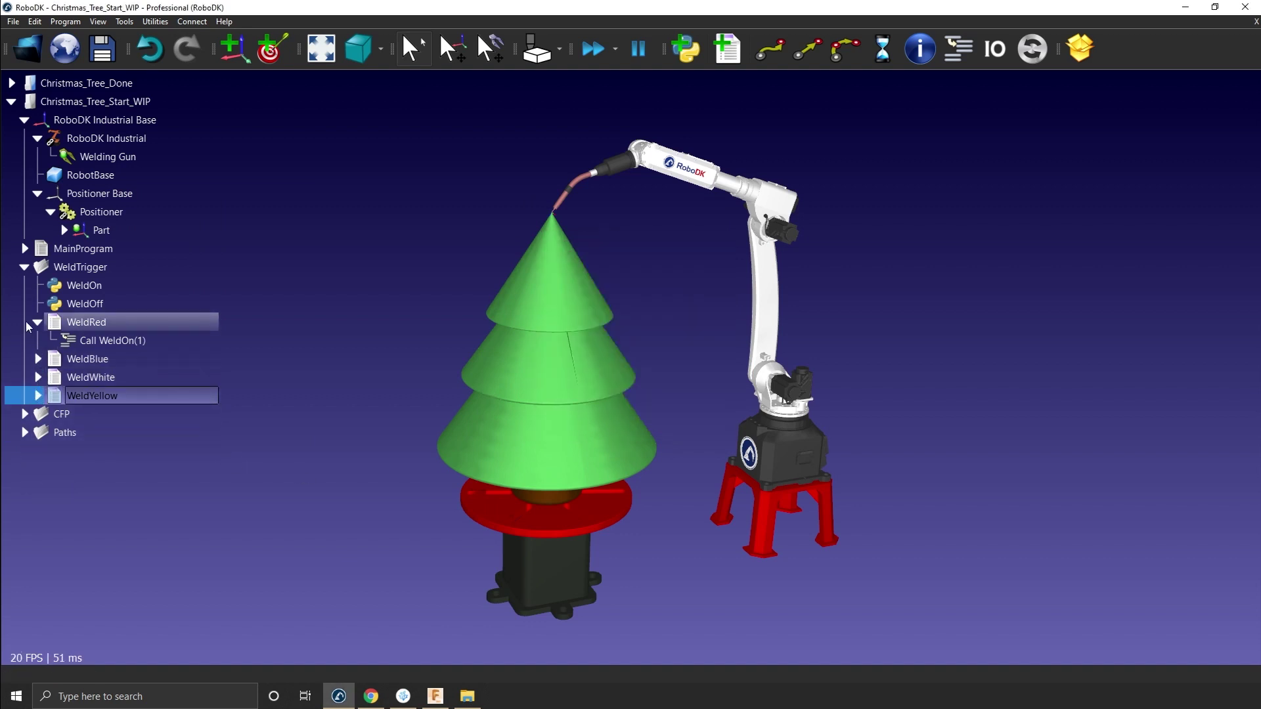
click(38, 322)
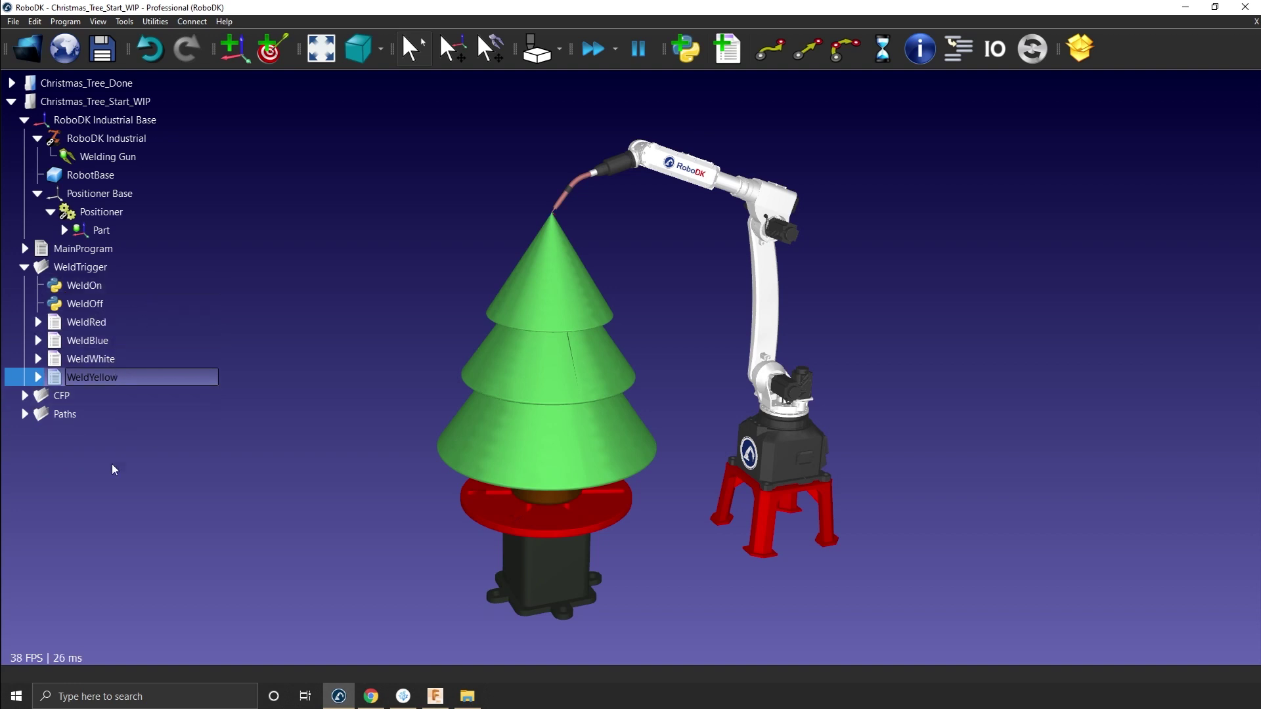
Open the Top_Curve settings' program events and enable calls at path start and finish.
click(24, 396)
click(83, 415)
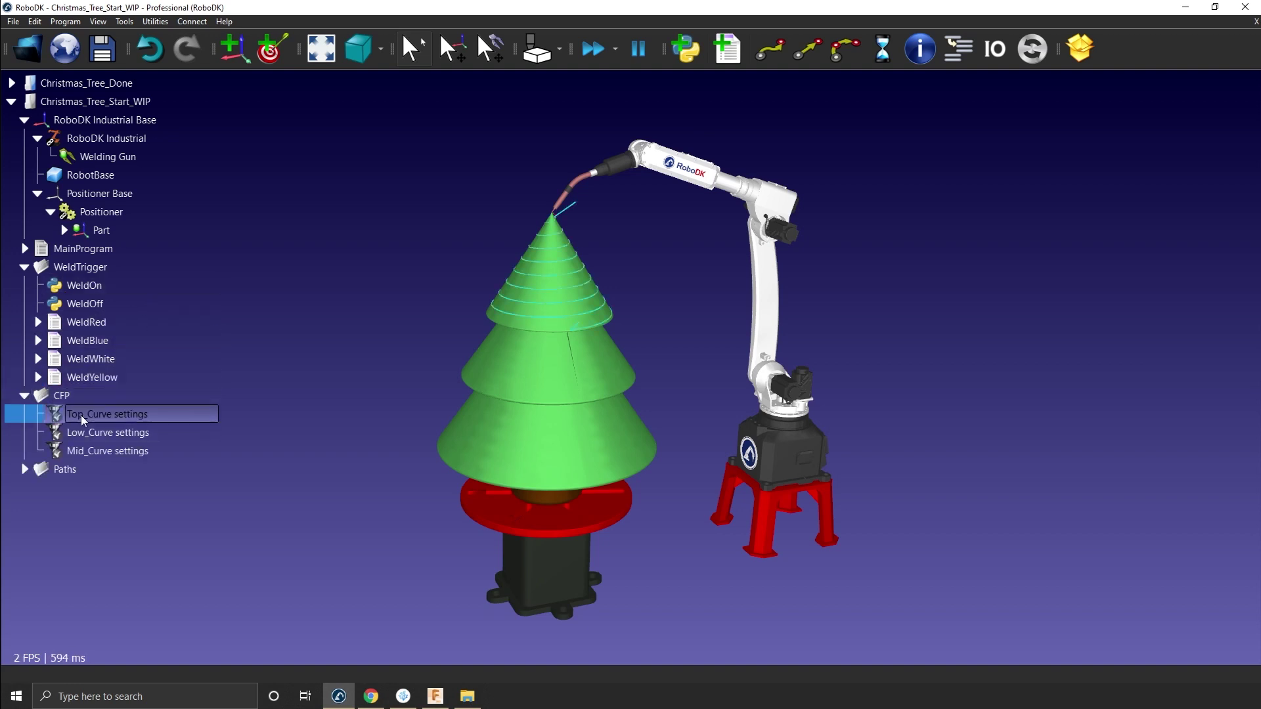
double_click(83, 419)
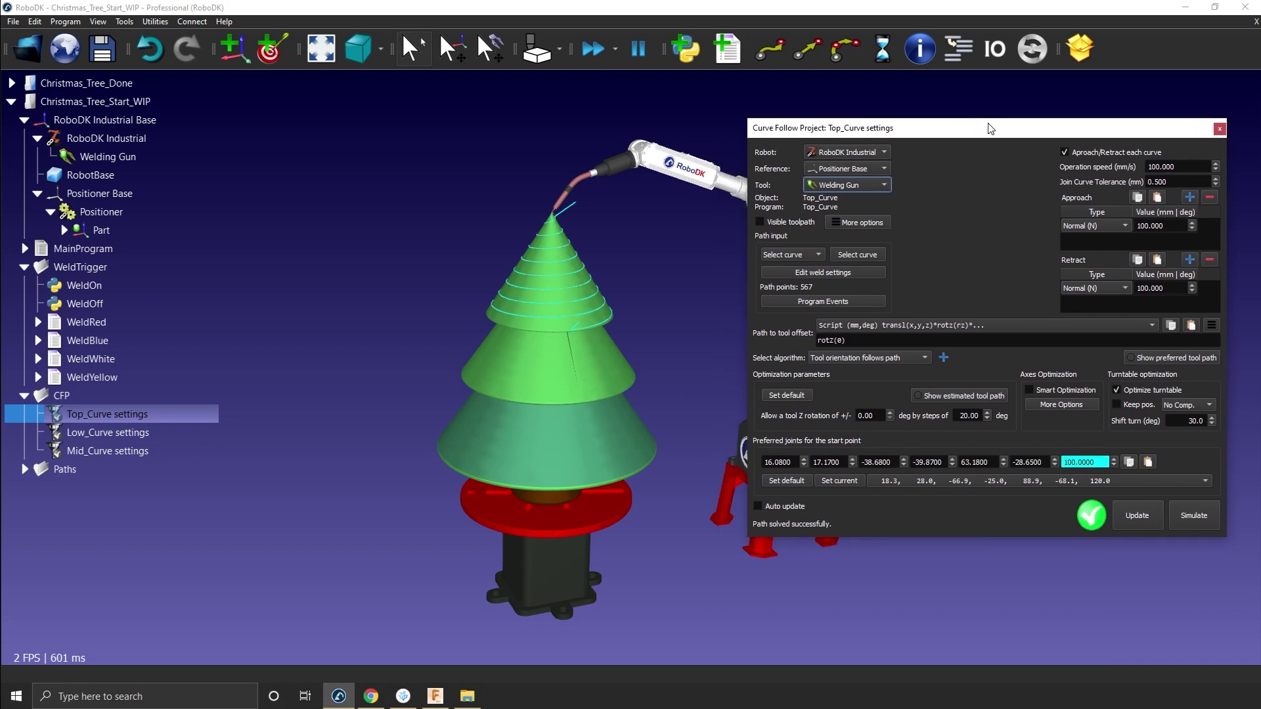
click(788, 303)
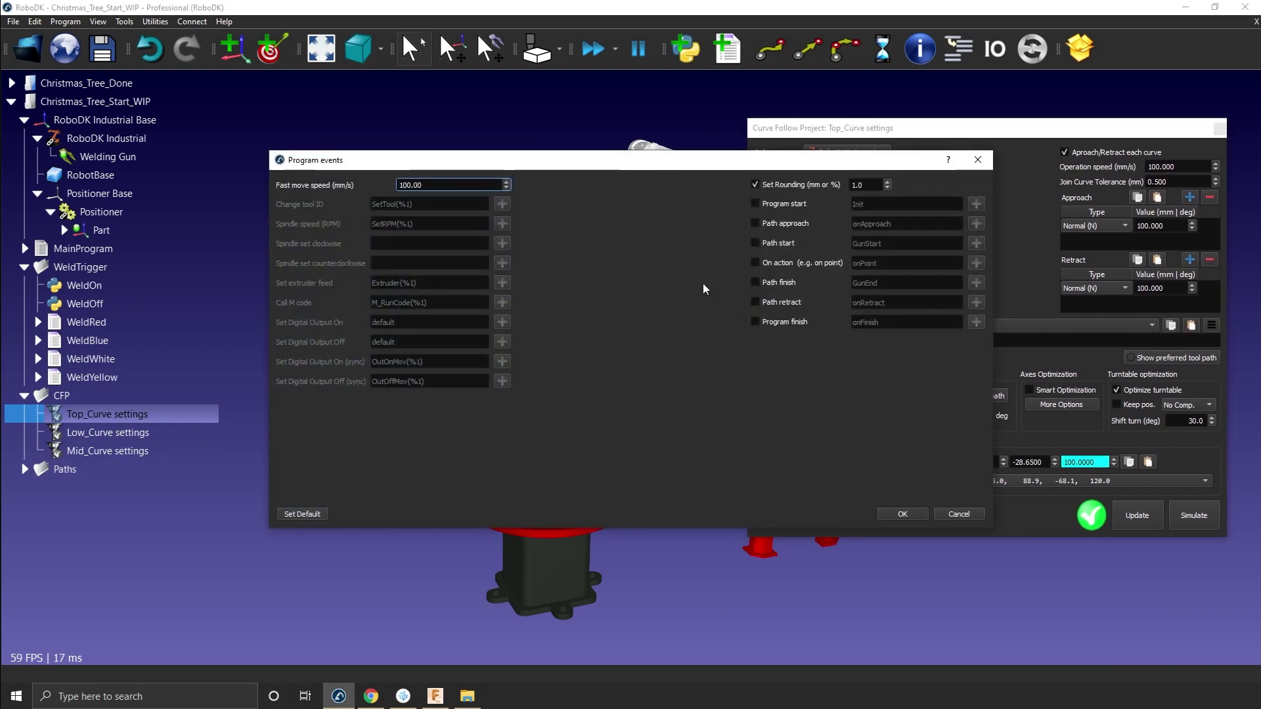
click(756, 242)
click(755, 282)
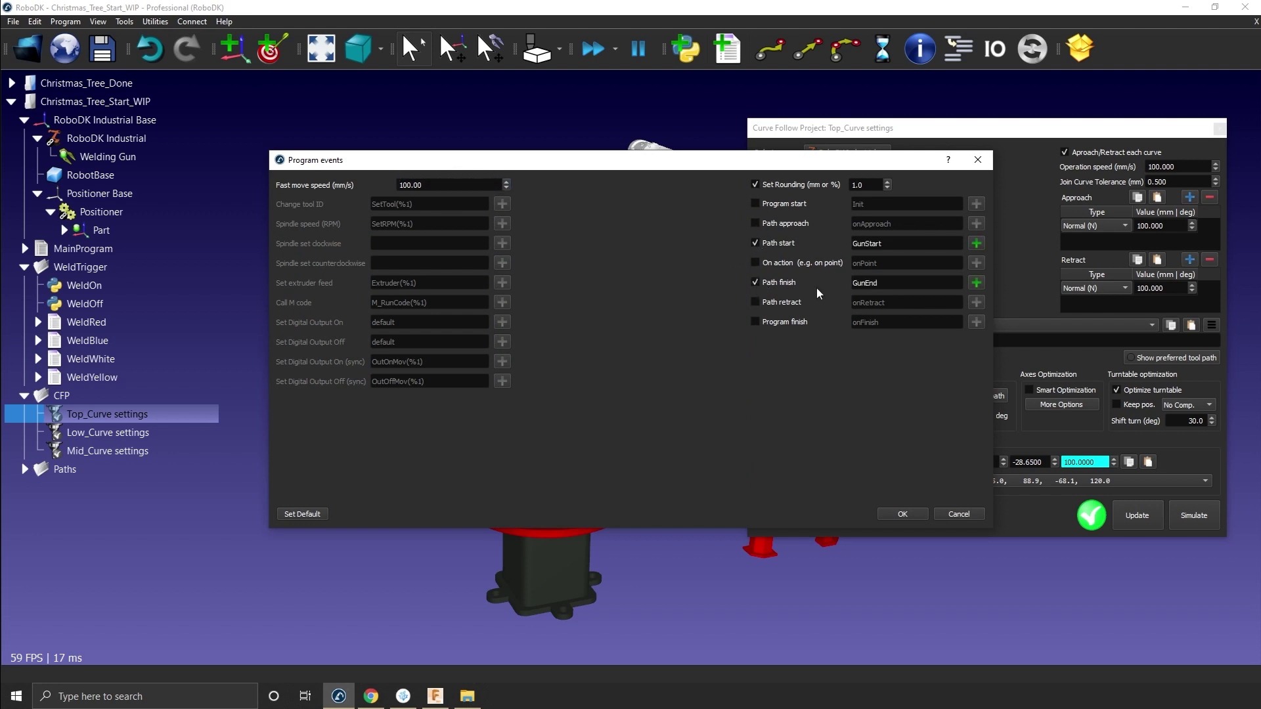
Set the Top_Curve path start call to WeldRed.
click(976, 244)
click(702, 266)
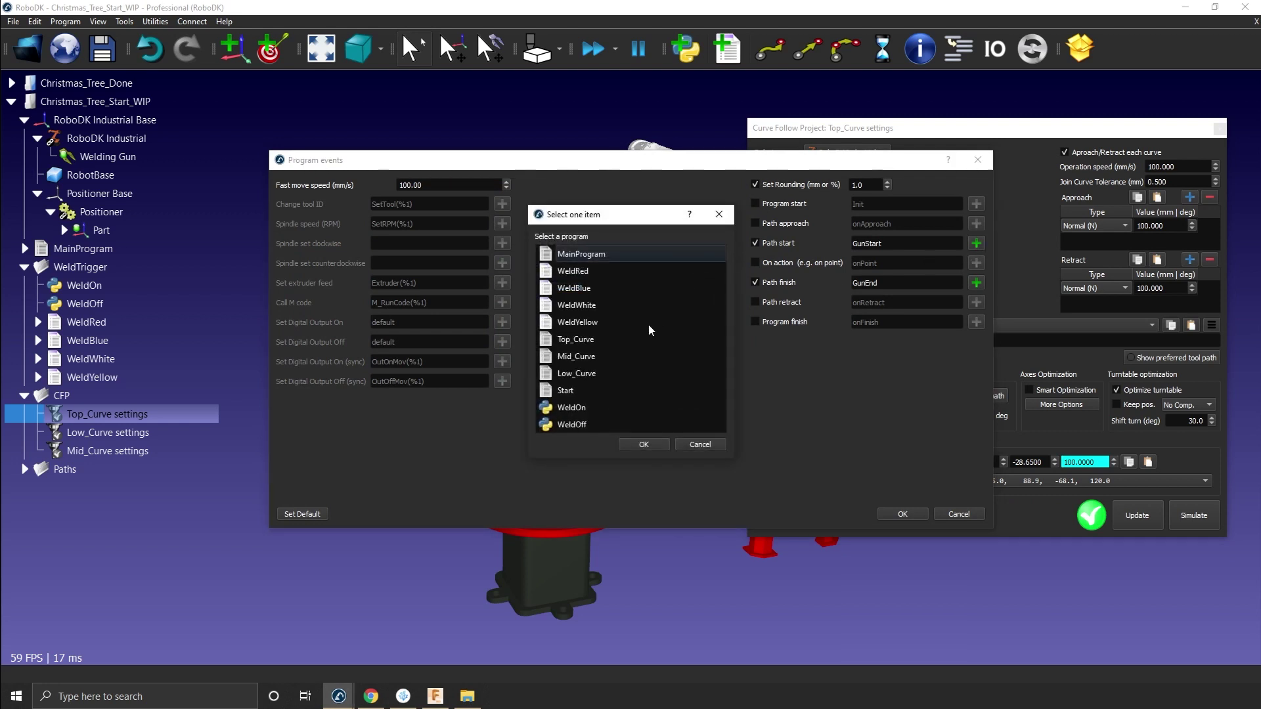
double_click(594, 270)
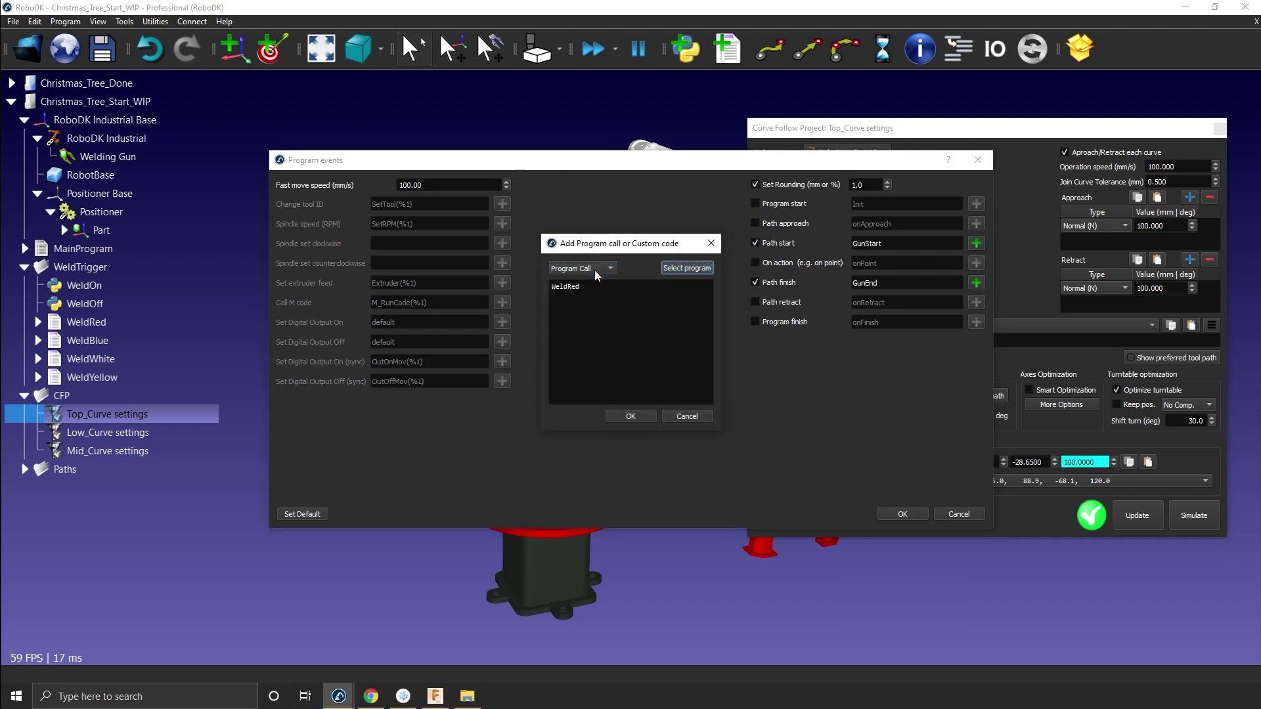
click(632, 418)
Set the path finish call to WeldOff, apply the events and update the Top_Curve path.
click(977, 282)
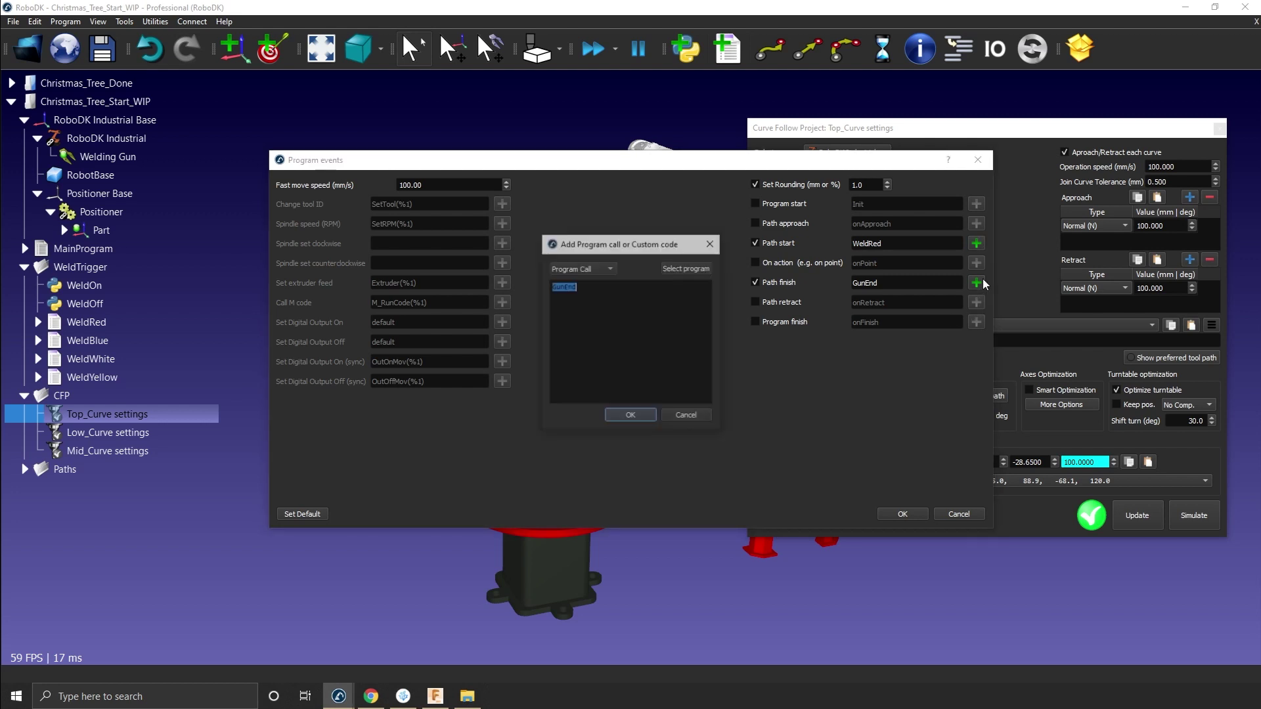
click(683, 268)
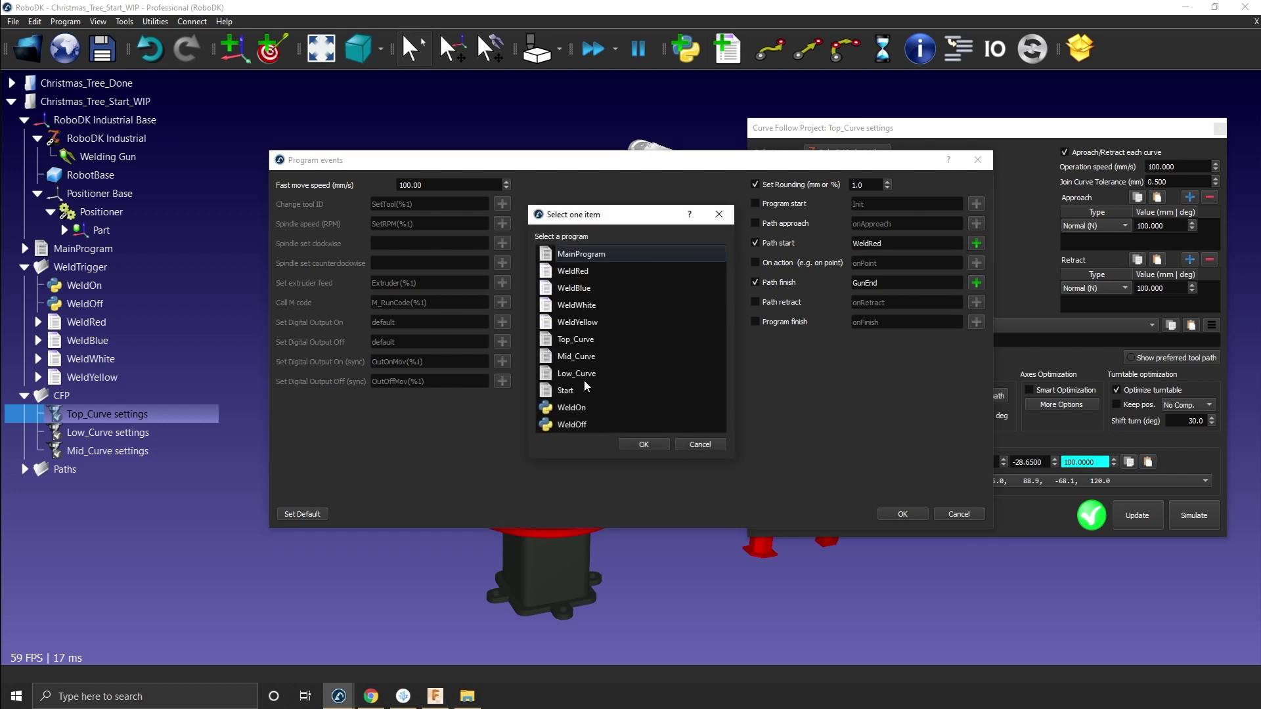
double_click(579, 423)
click(633, 419)
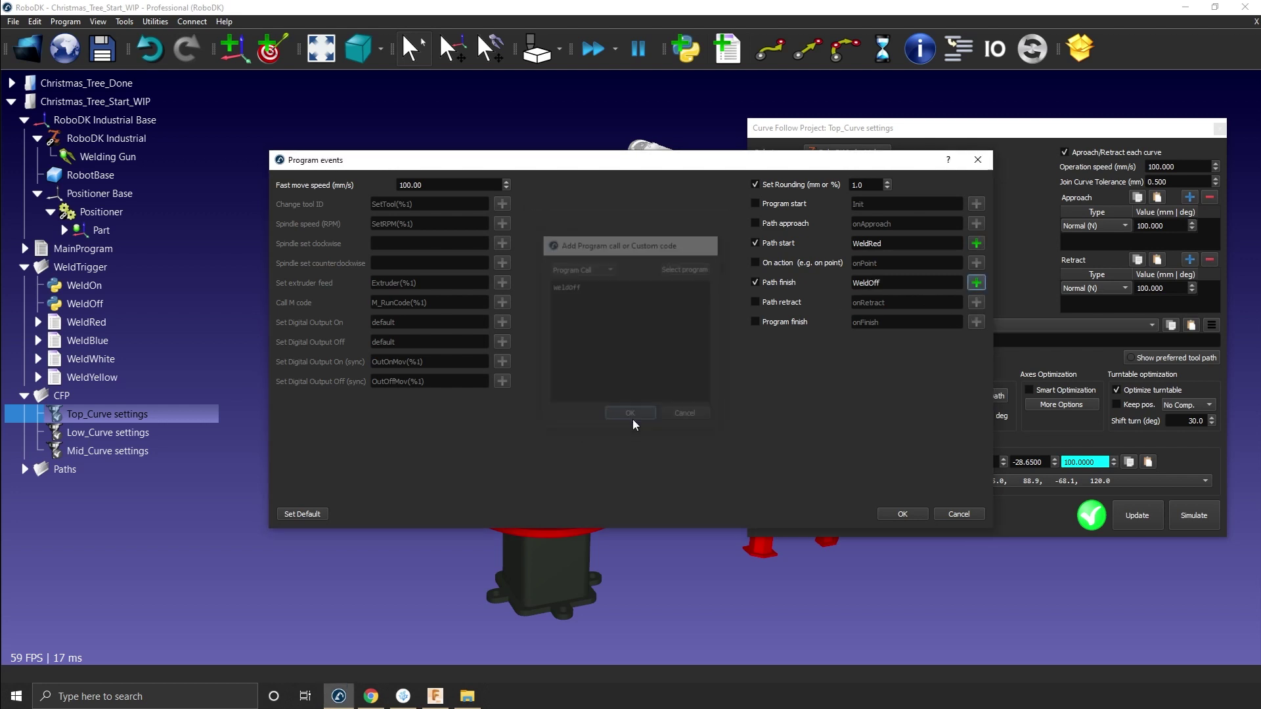
click(908, 516)
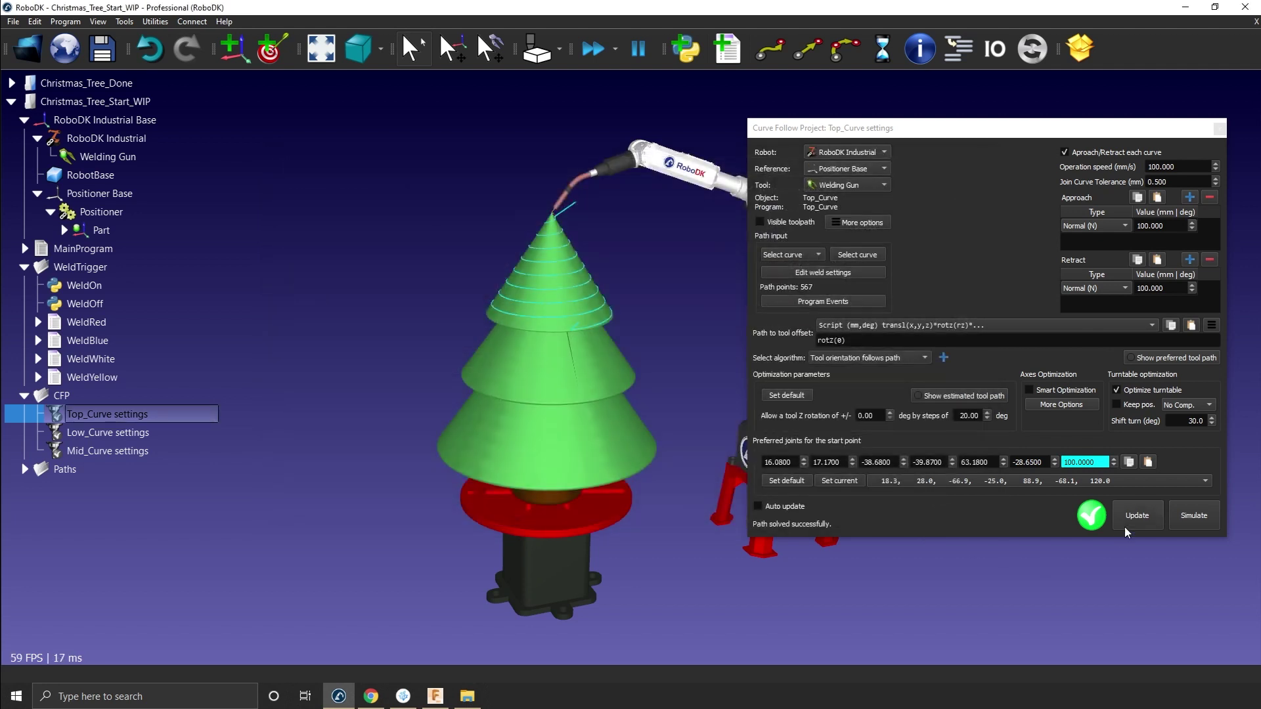
click(1124, 526)
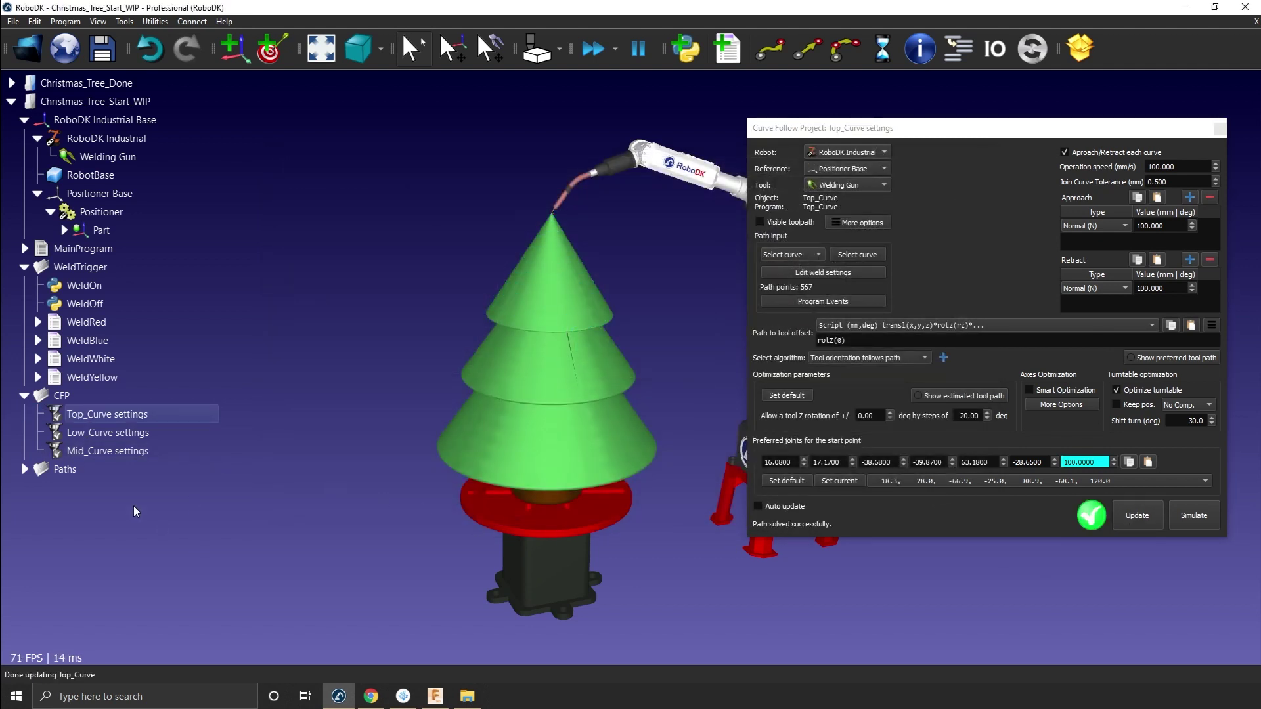
Run the Top_Curve program from the Paths folder to weld red rings on the top cone.
click(24, 469)
double_click(96, 491)
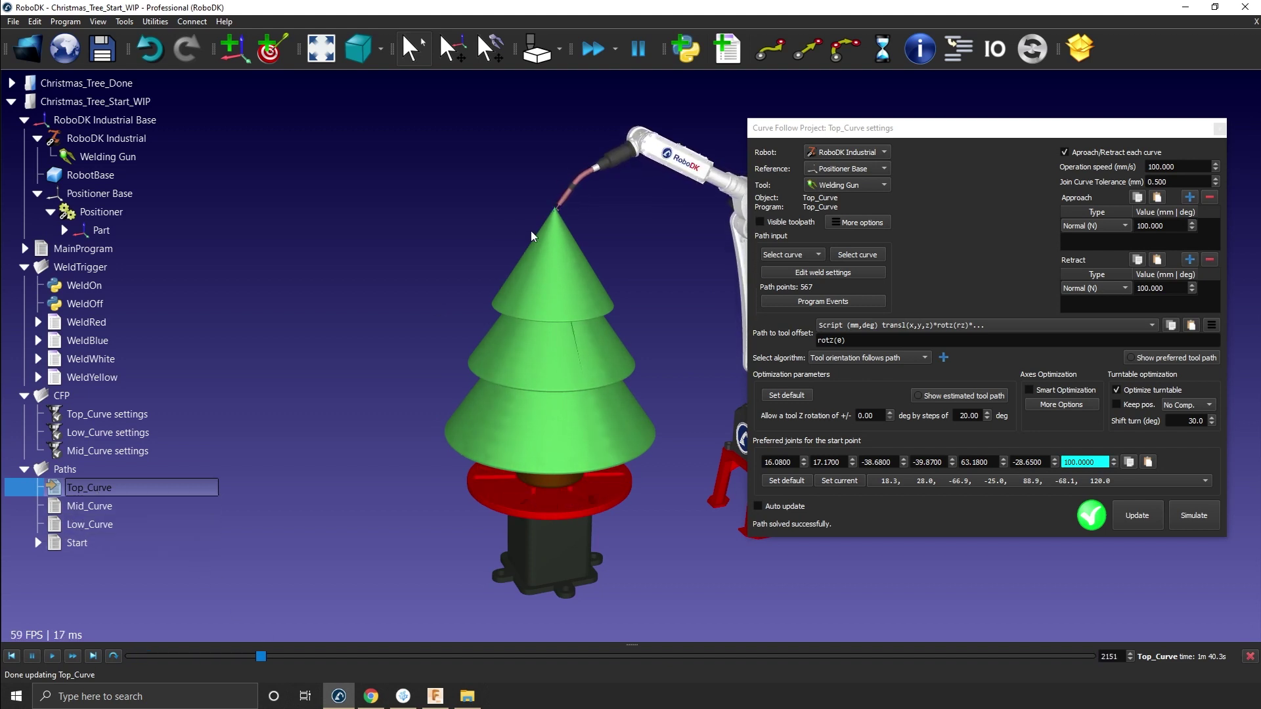
scroll(554, 225, up, 3)
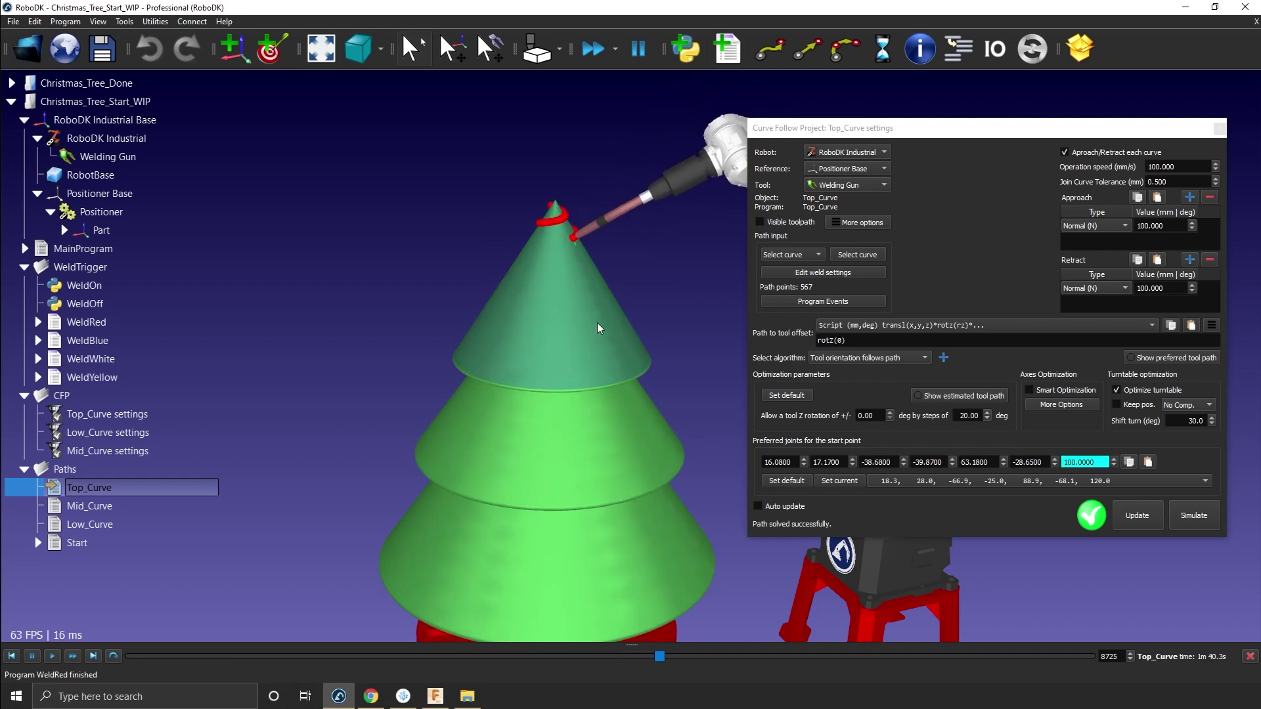
scroll(599, 345, down, 3)
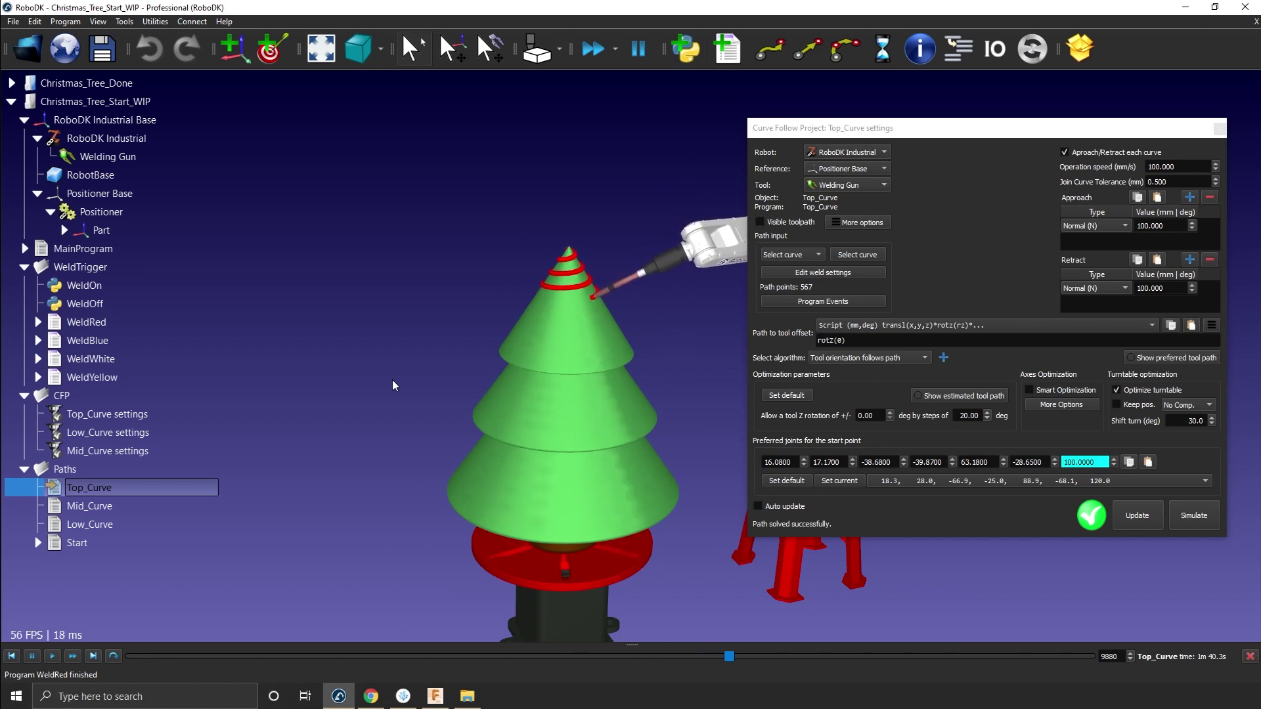
click(384, 430)
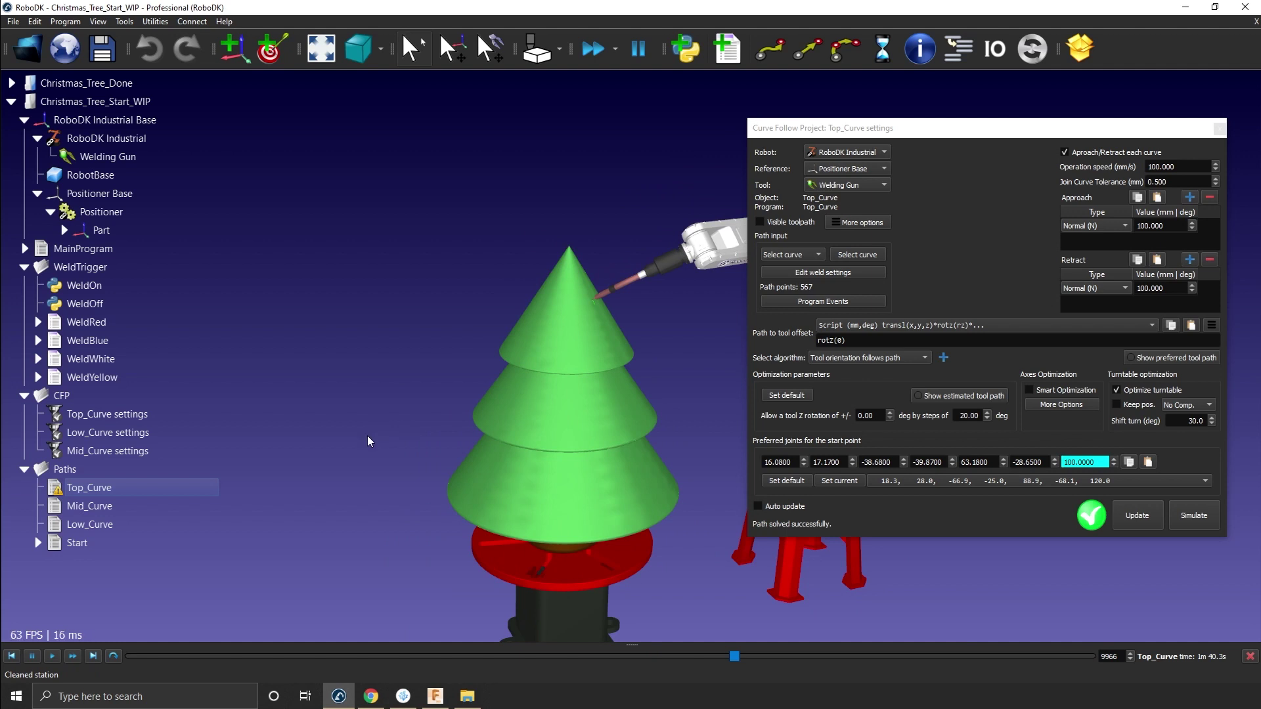
Close the Top_Curve settings window and open the Low_Curve settings.
click(1223, 131)
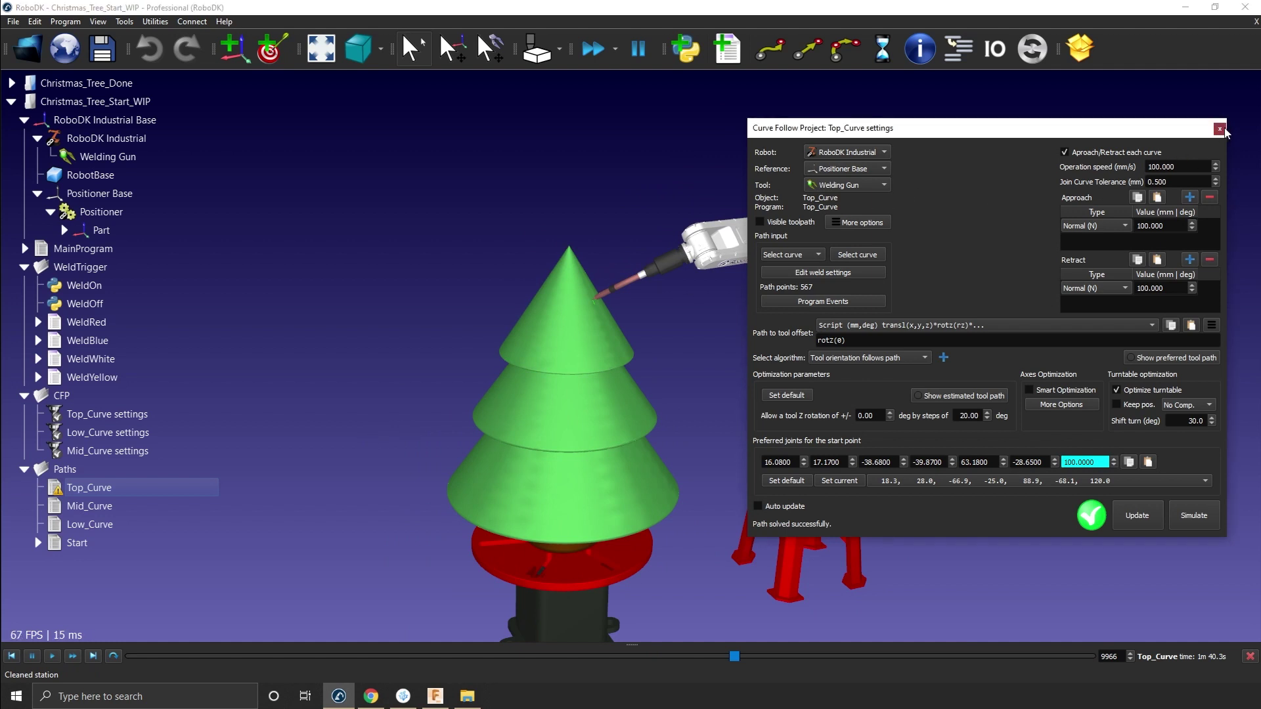
click(1219, 129)
double_click(108, 432)
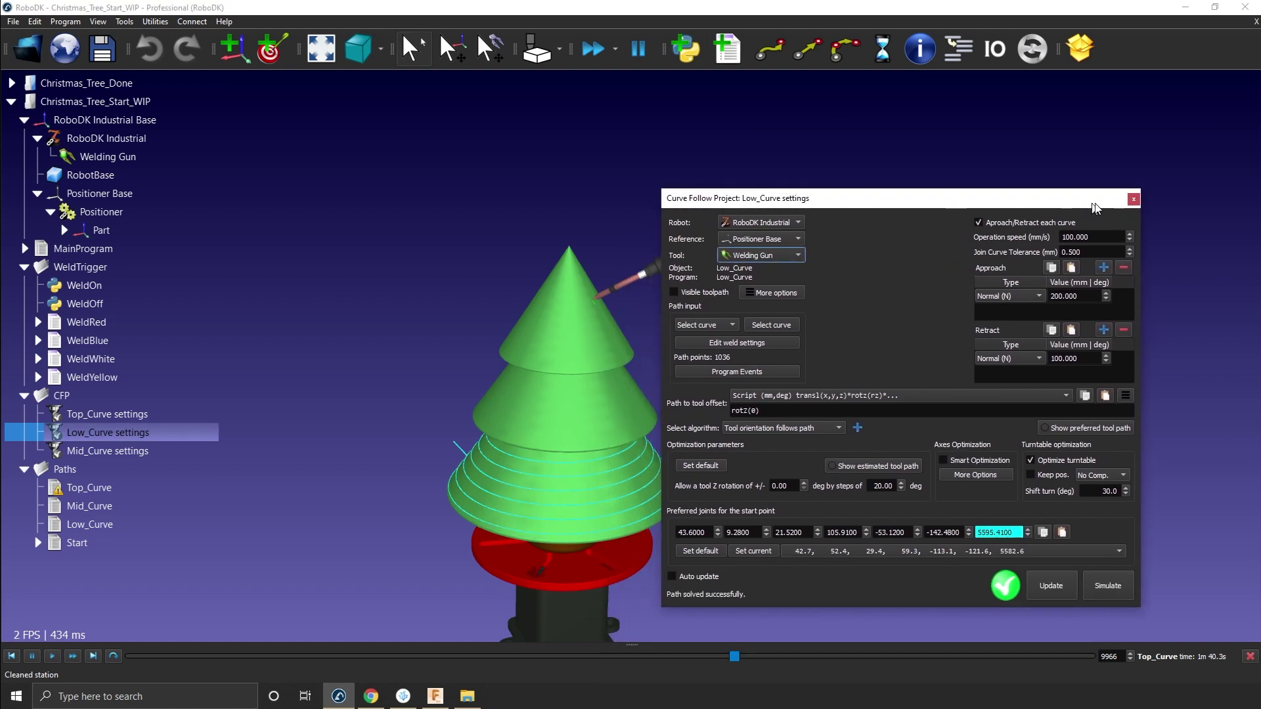
Close the Low_Curve settings and copy the program events from Top_Curve settings.
click(1134, 198)
click(88, 413)
right_click(89, 417)
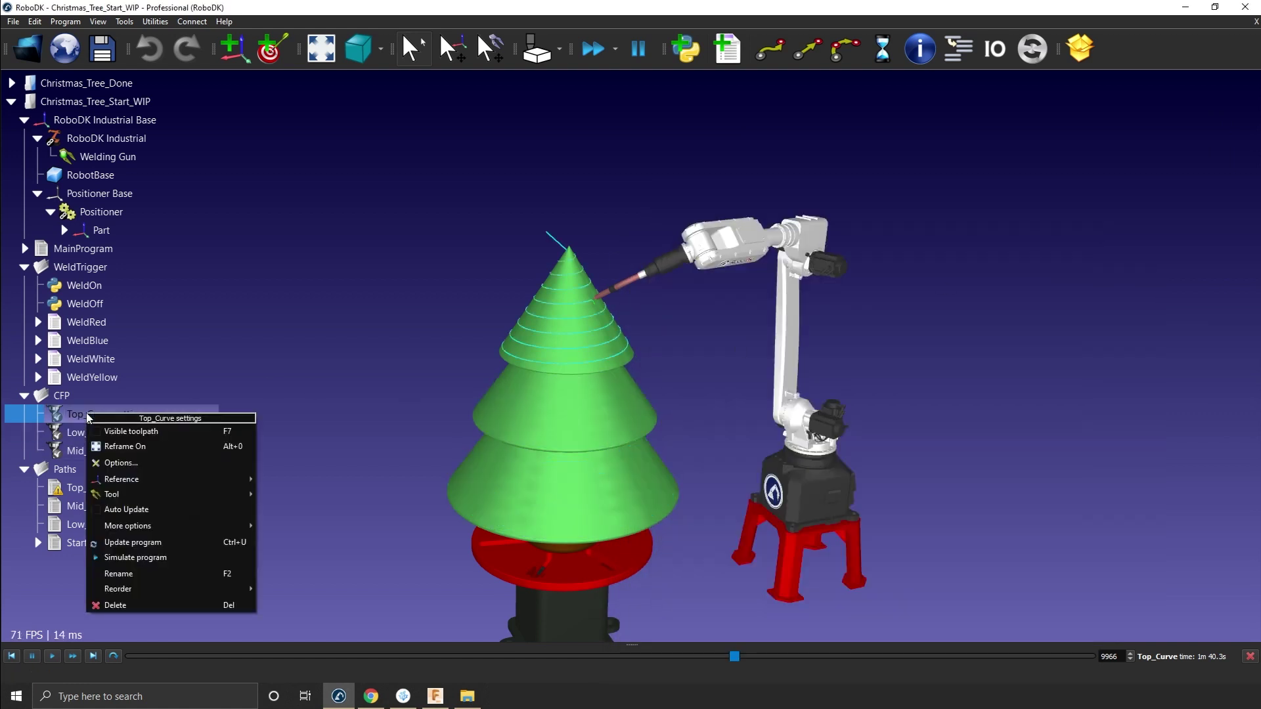
mouse_move(164, 526)
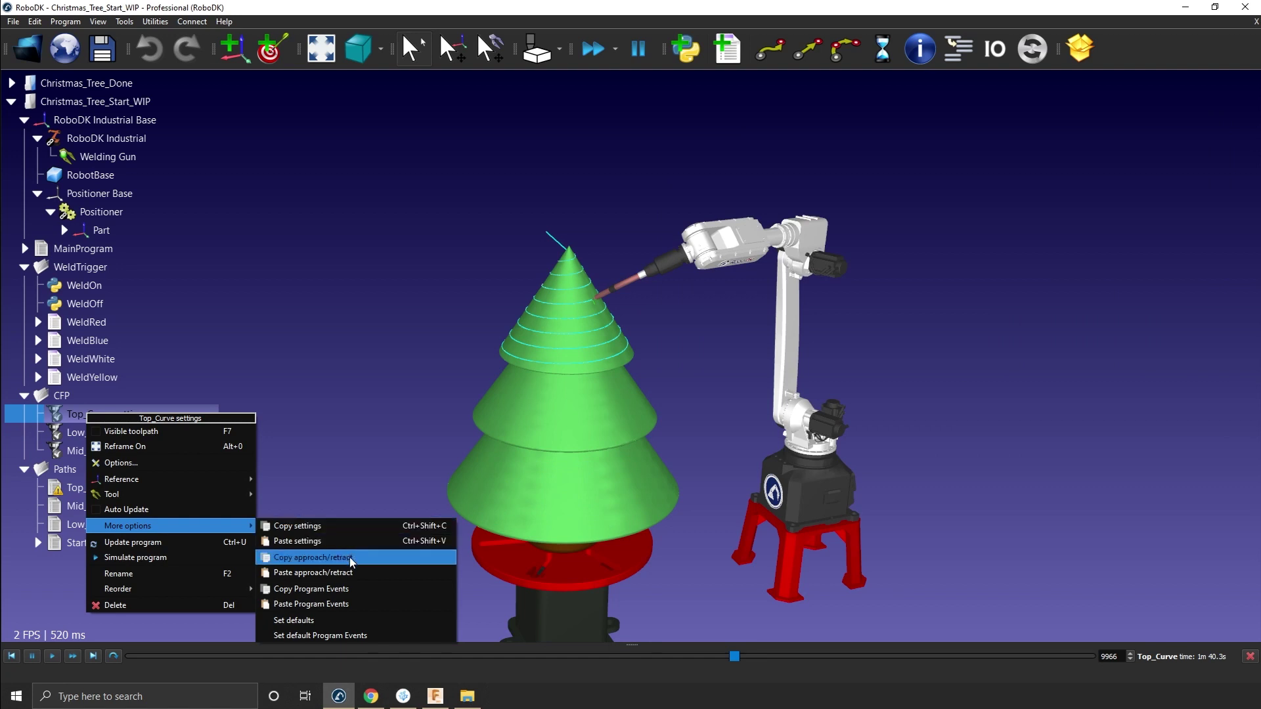
click(367, 596)
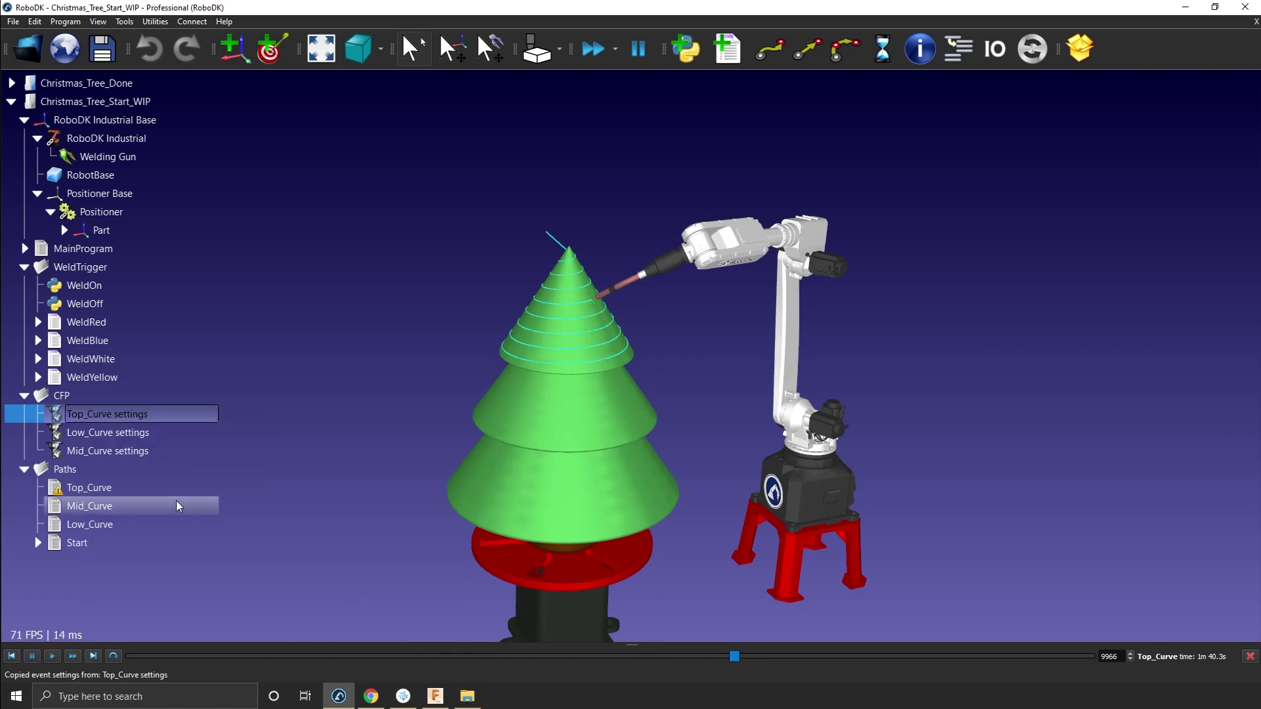
Paste the program events into Low_Curve and Mid_Curve settings together.
click(131, 432)
ctrl+click(140, 454)
right_click(140, 458)
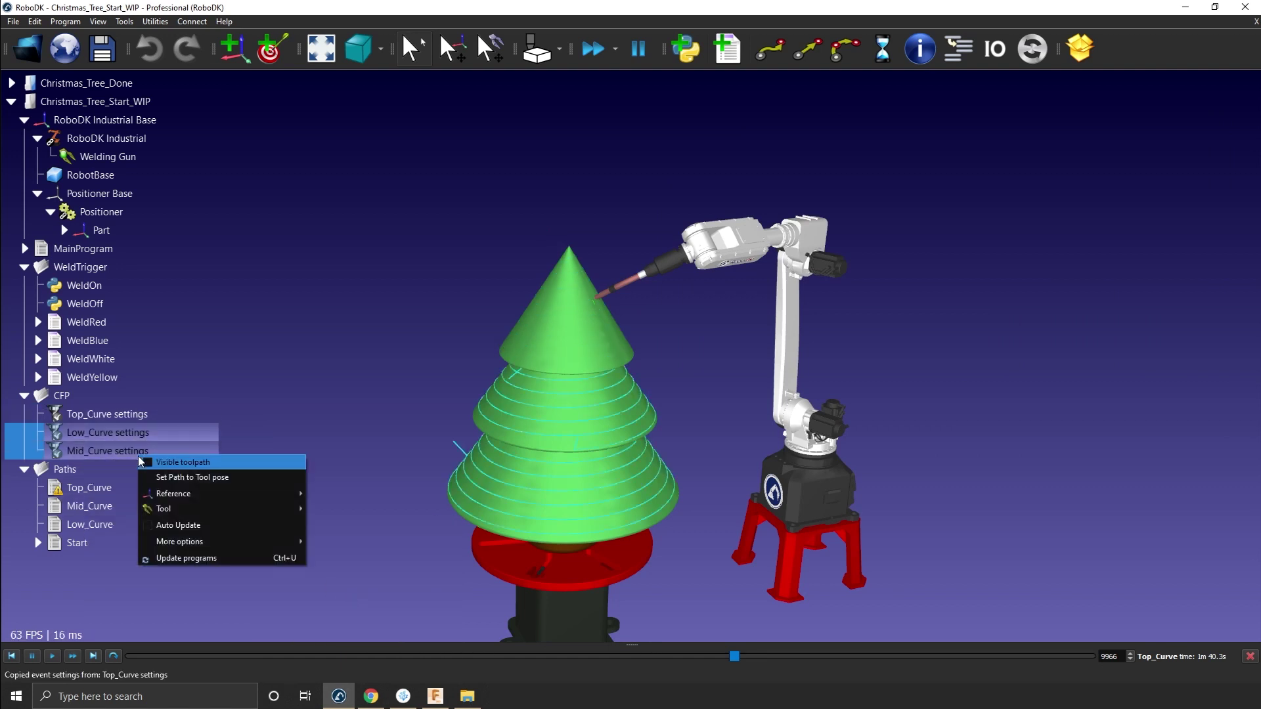
mouse_move(210, 542)
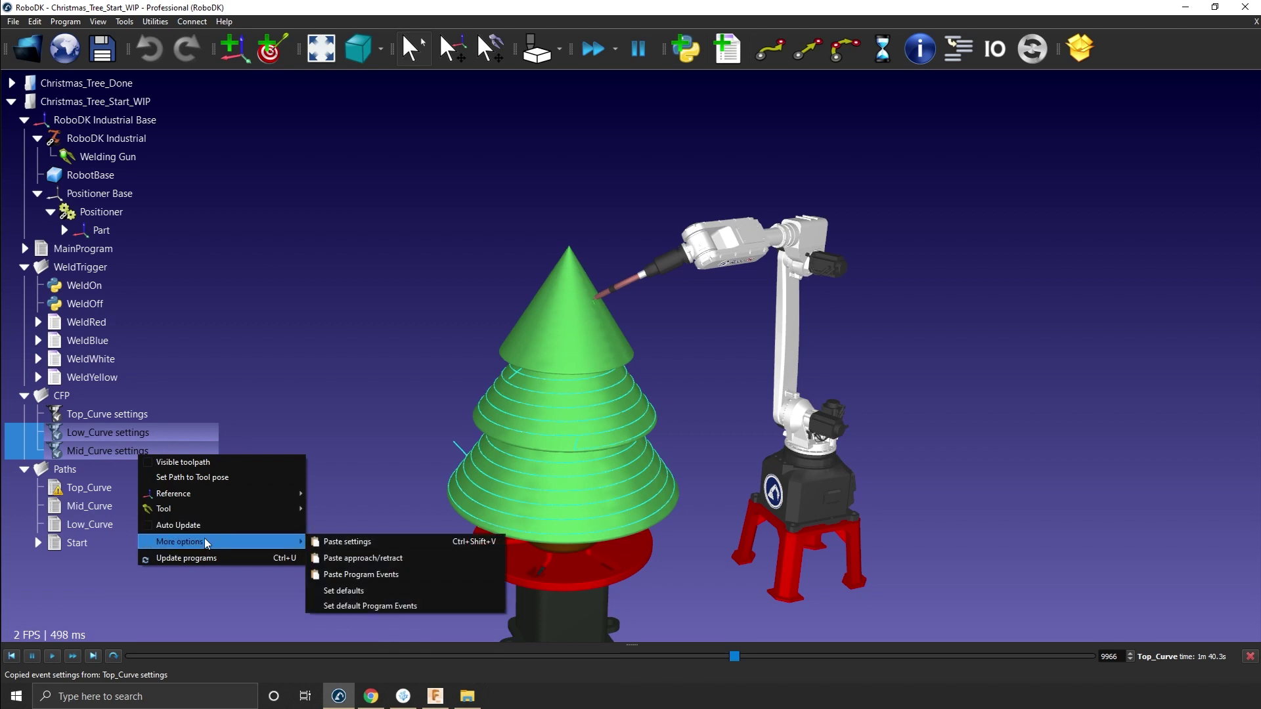
click(385, 577)
double_click(108, 432)
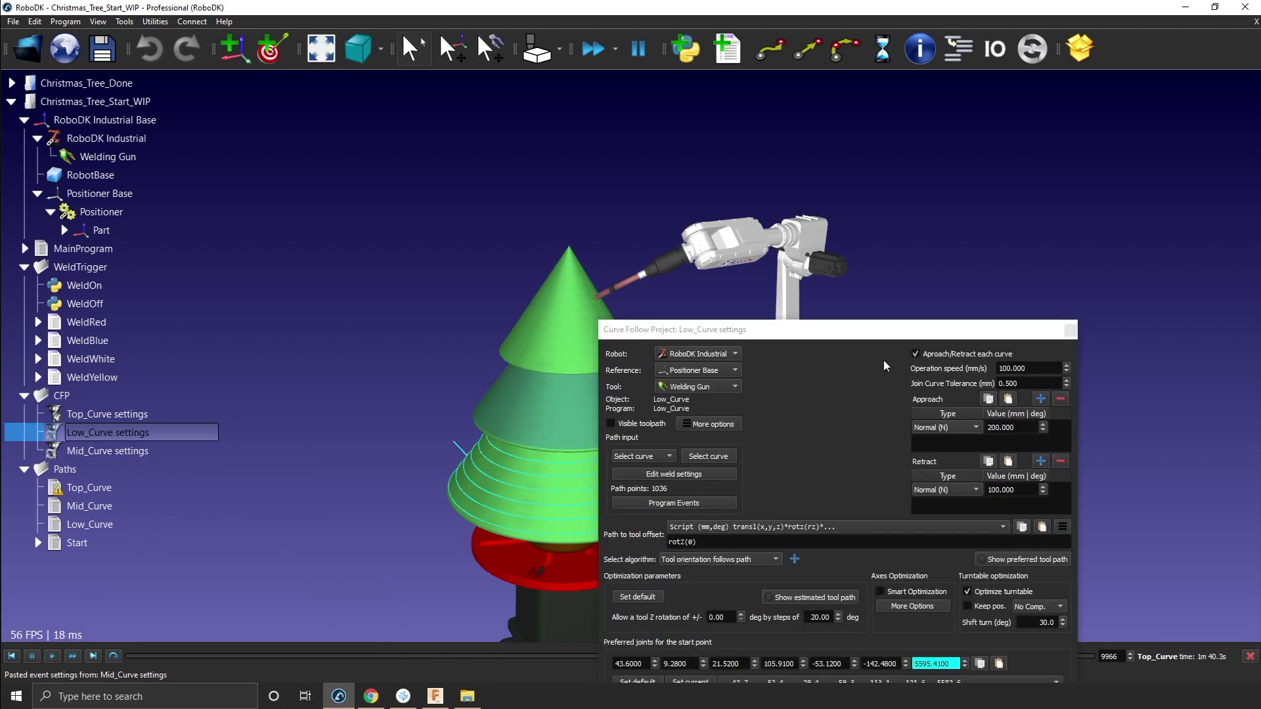
Change Low_Curve's path start call to WeldBlue, update the path, then open Mid_Curve settings.
click(785, 300)
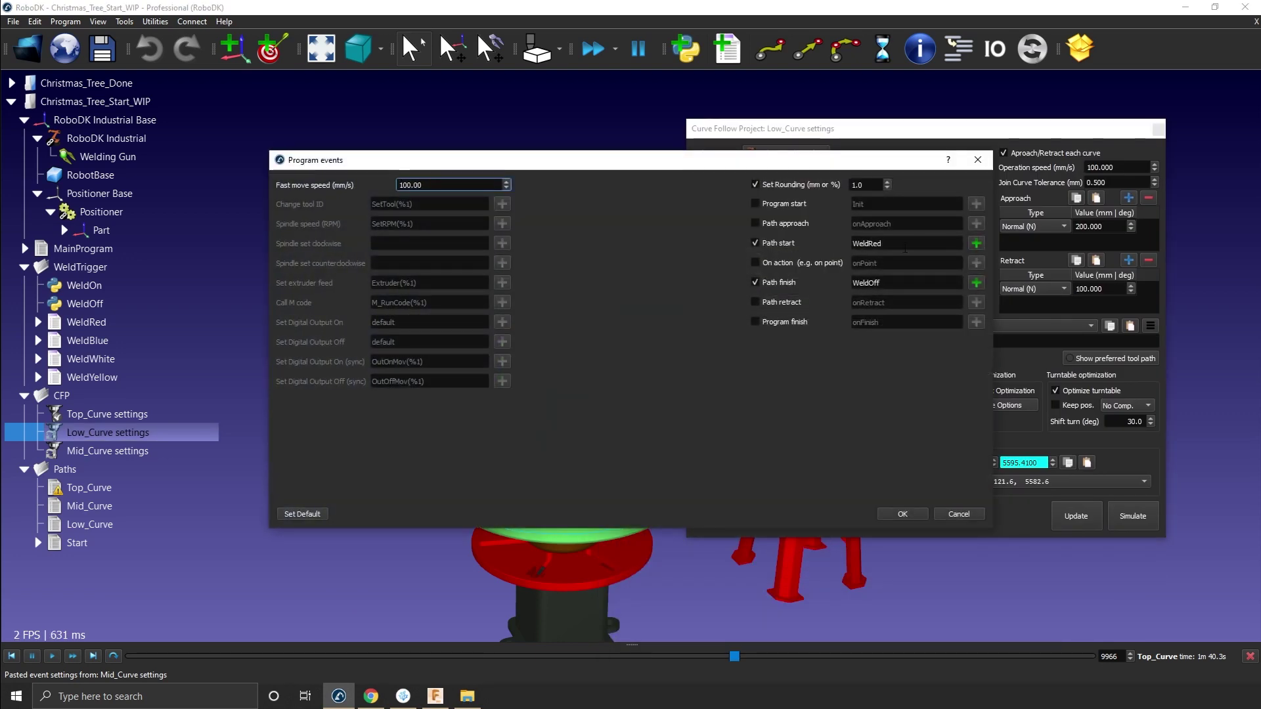
click(976, 244)
click(686, 267)
click(610, 288)
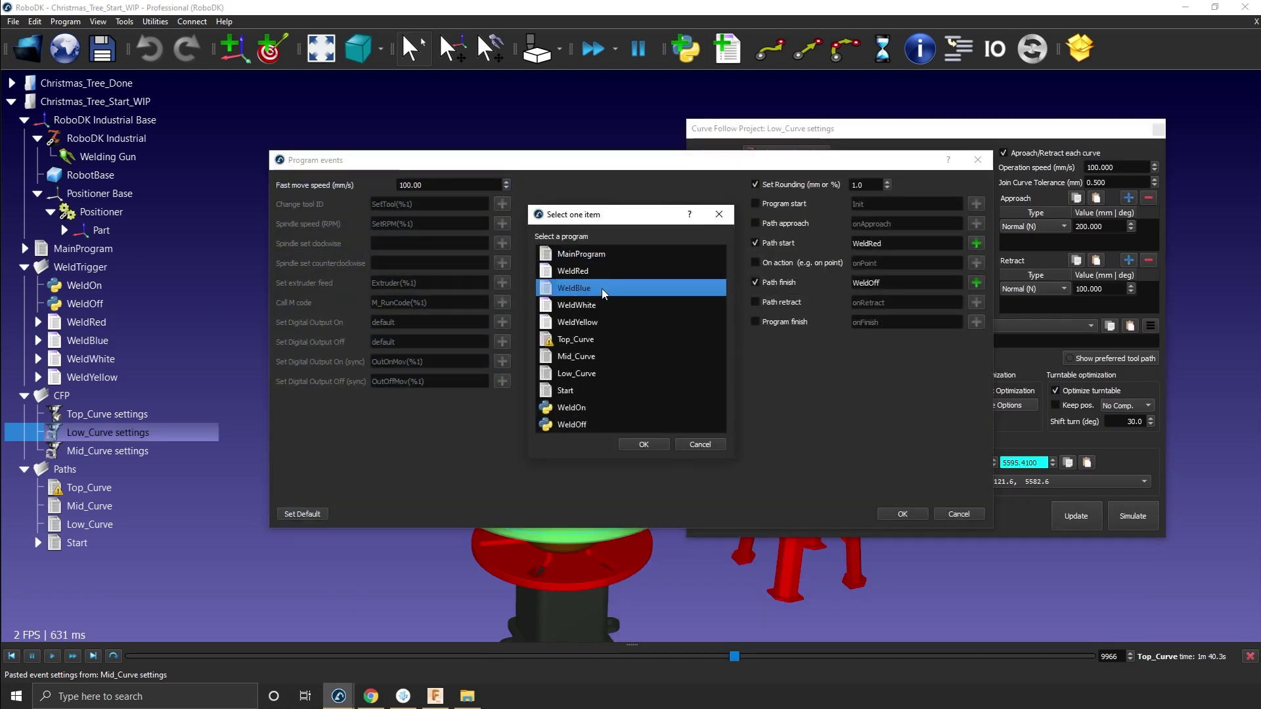
click(643, 444)
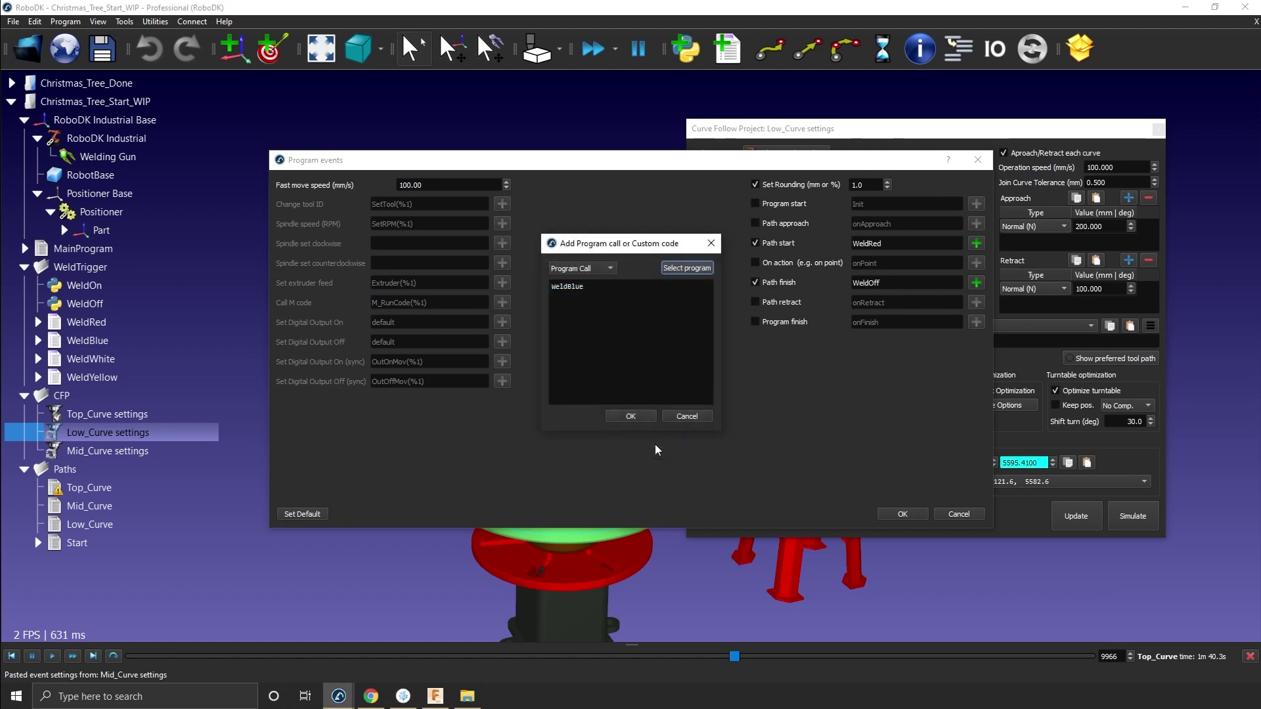
click(627, 417)
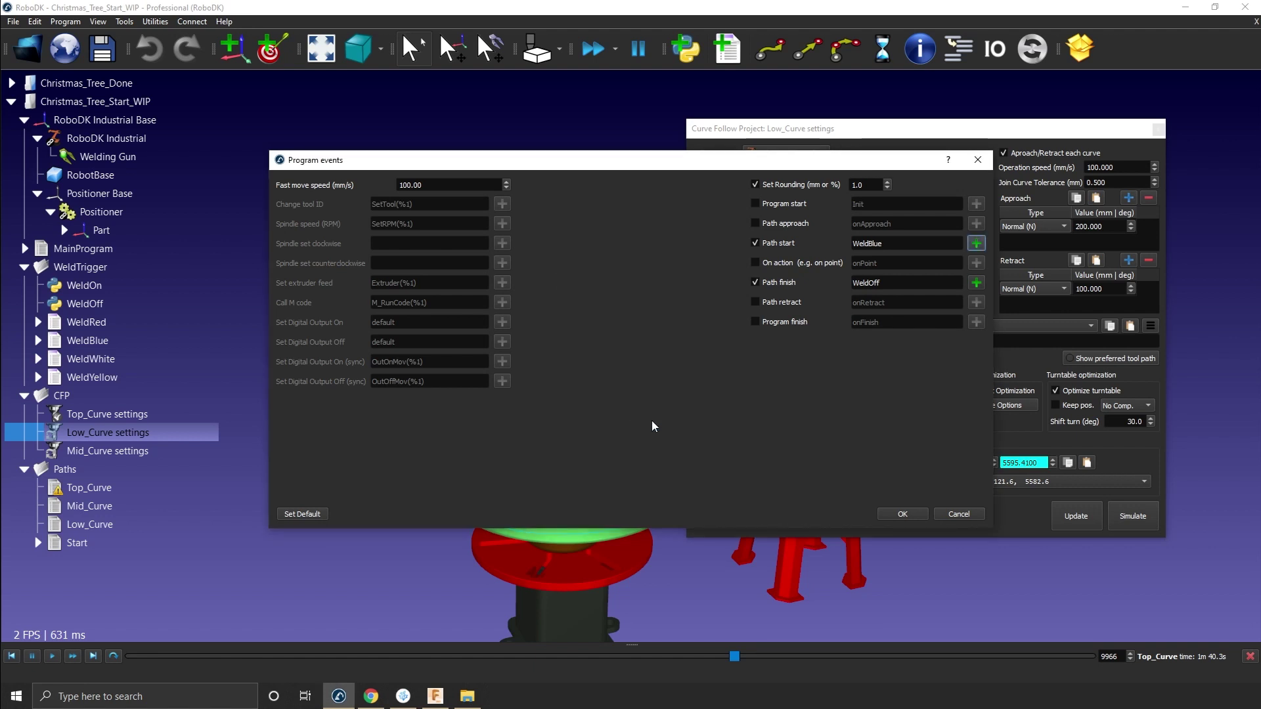
click(903, 513)
click(1067, 515)
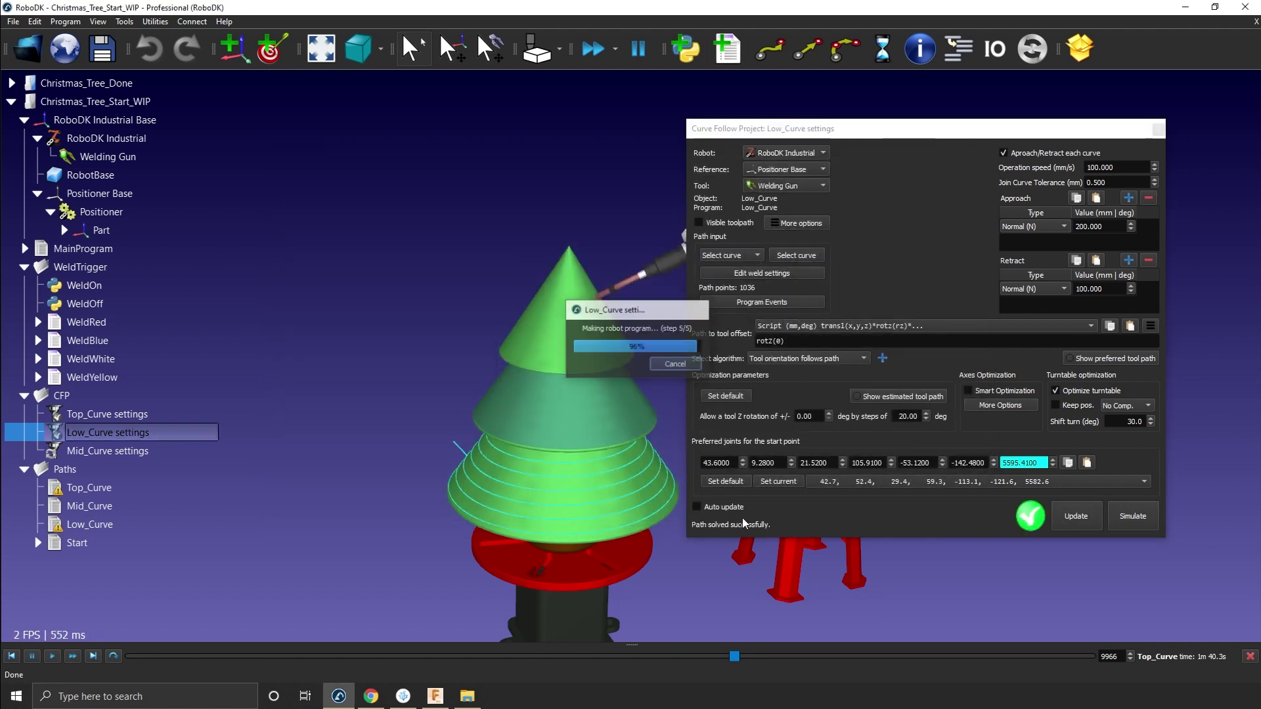
double_click(132, 451)
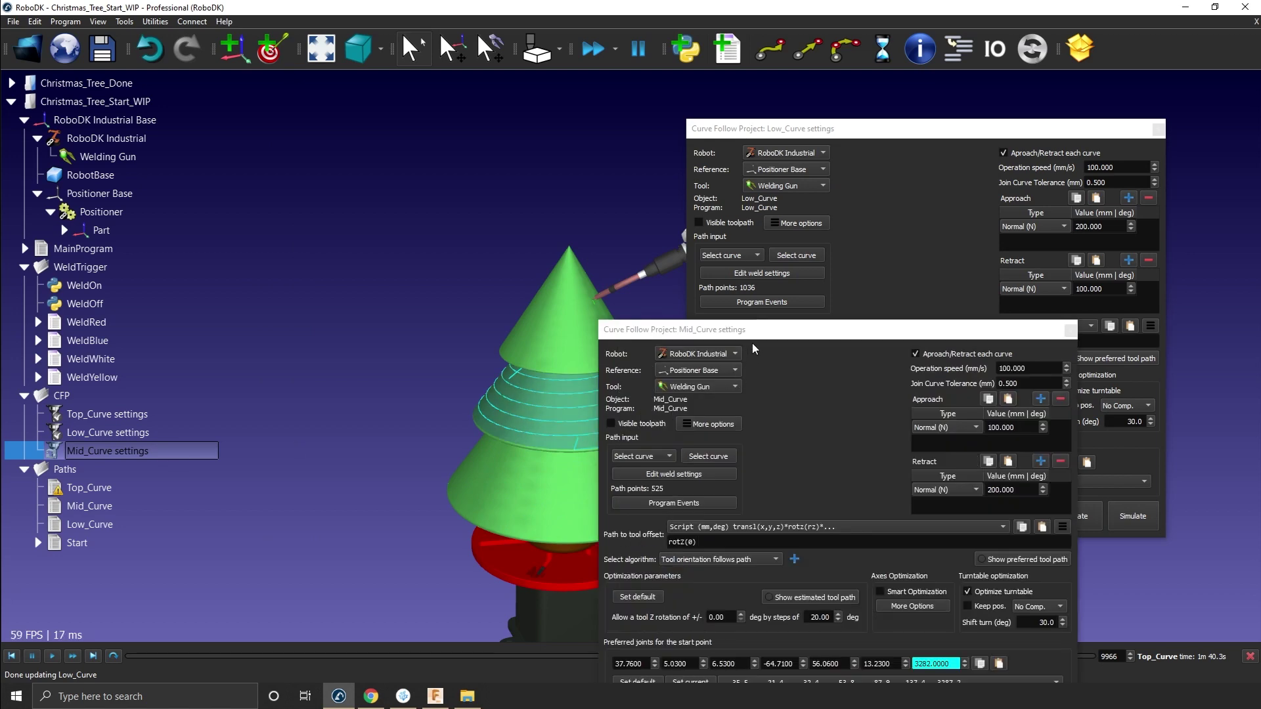
Change Mid_Curve's path start call to WeldWhite in its program events.
click(801, 314)
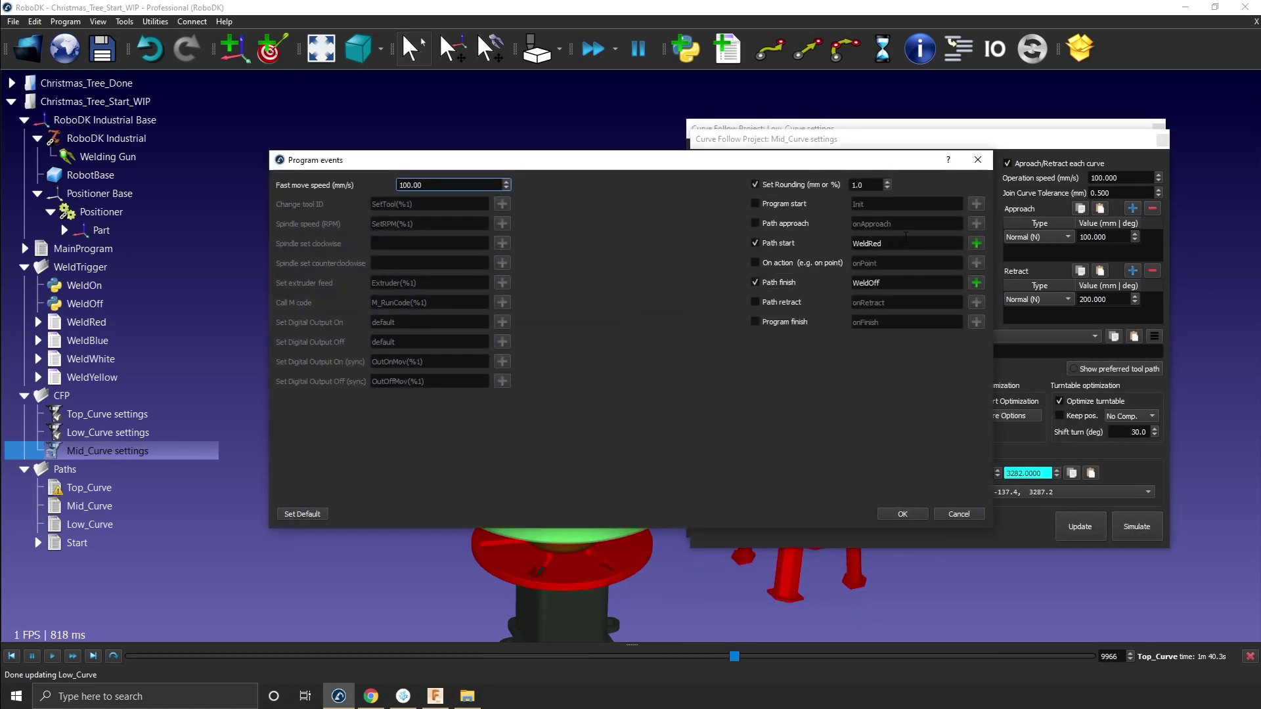
click(976, 243)
click(685, 268)
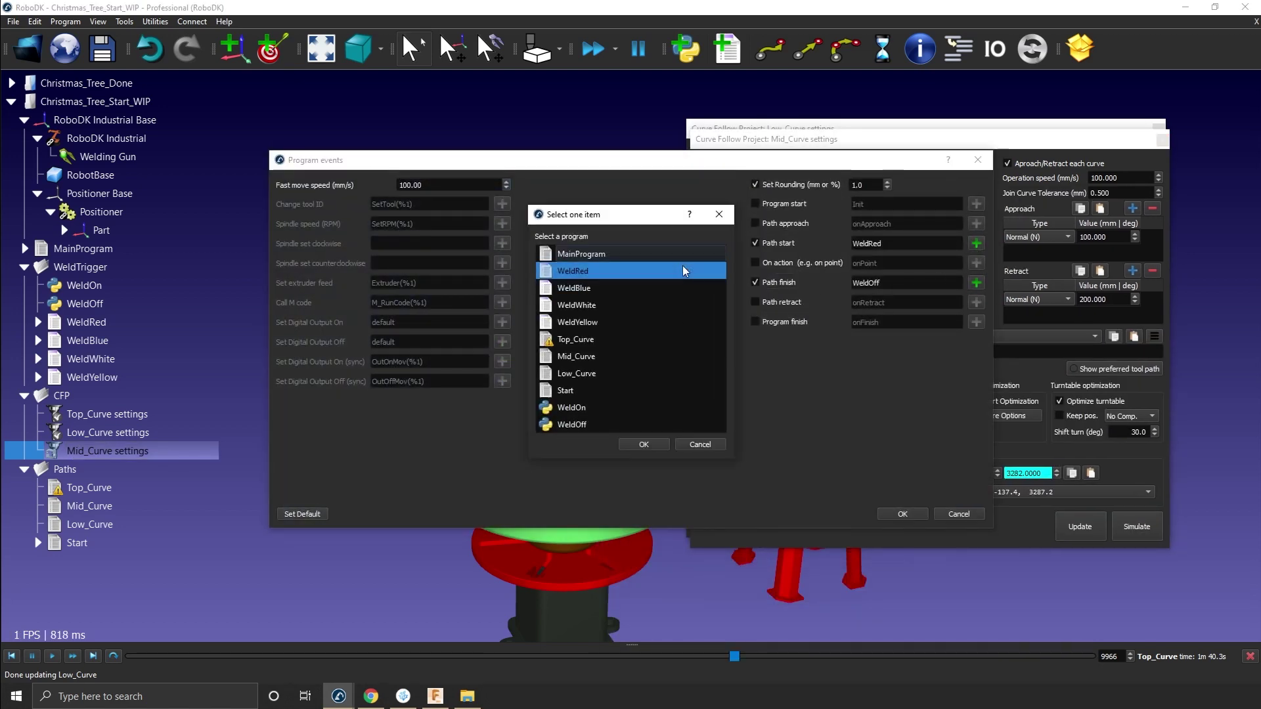
click(648, 305)
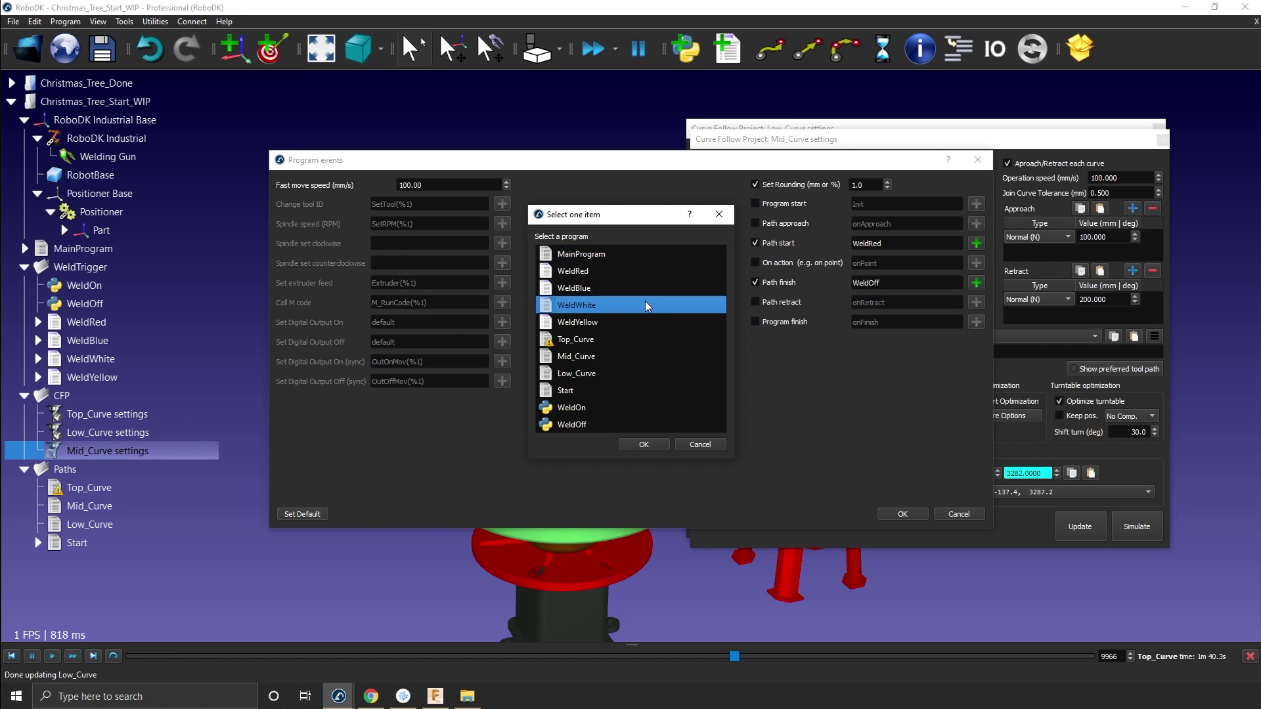
click(659, 446)
click(662, 414)
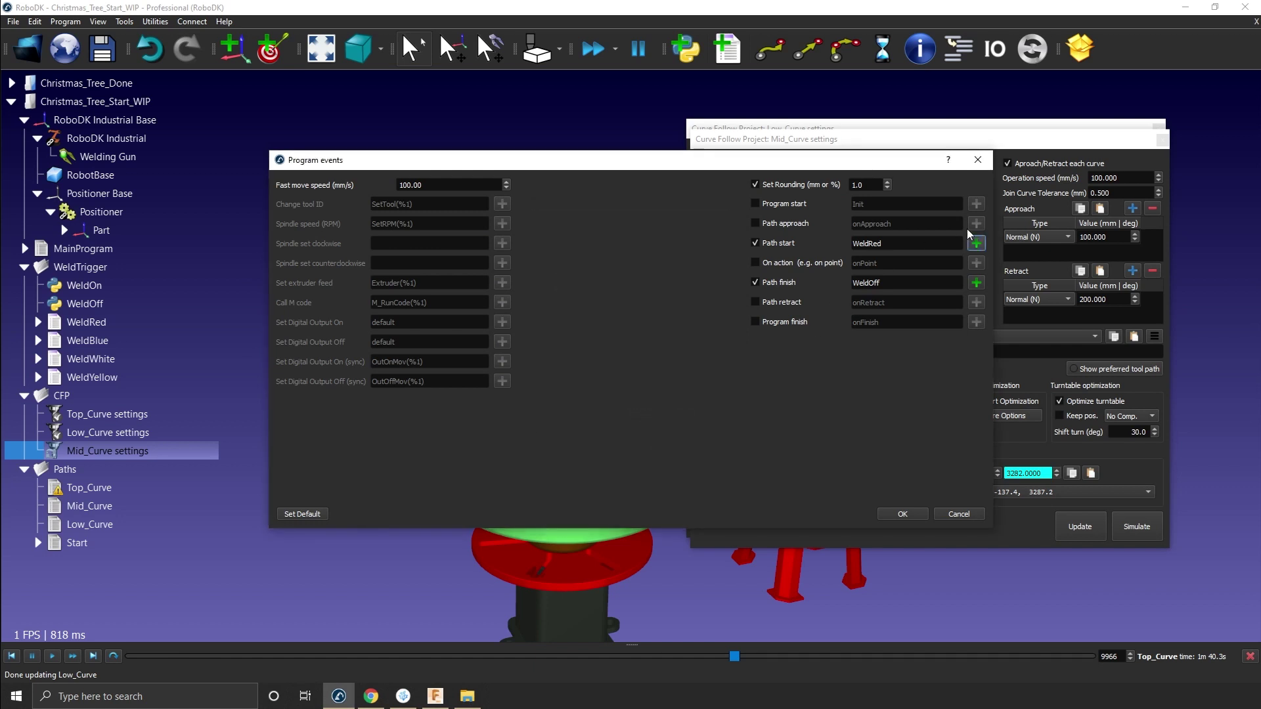
click(977, 243)
click(685, 268)
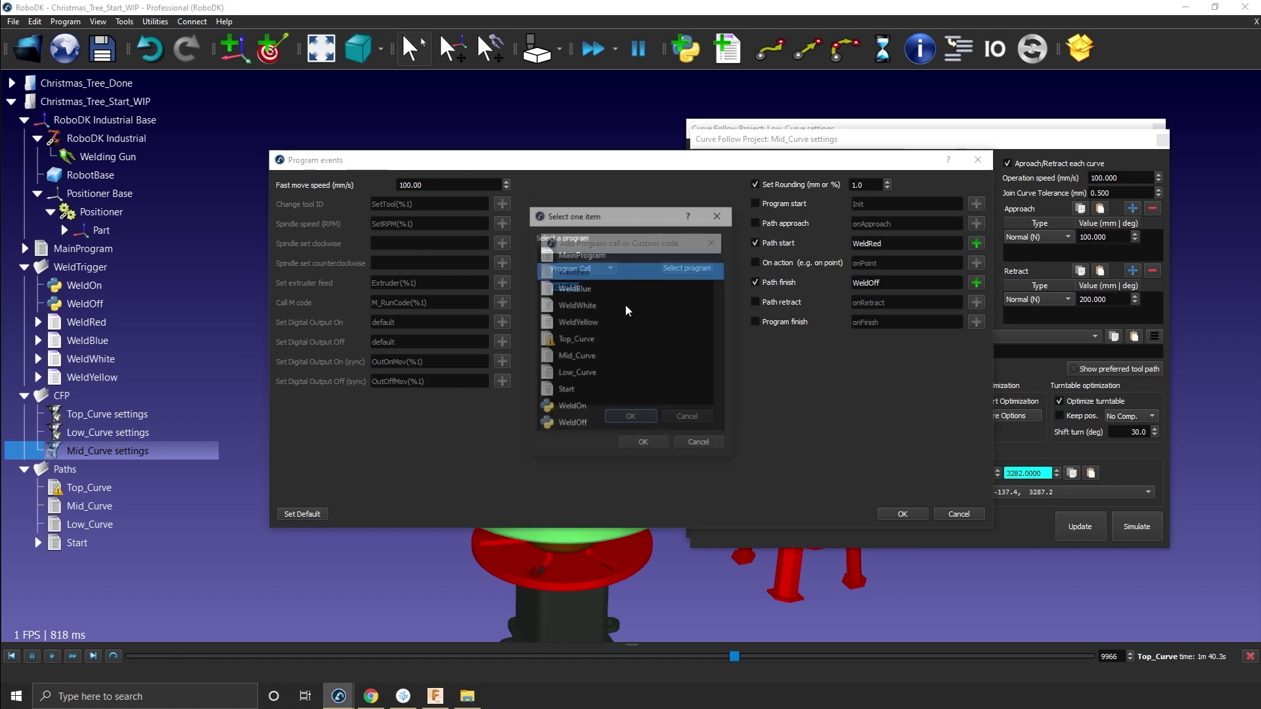
double_click(589, 305)
click(630, 415)
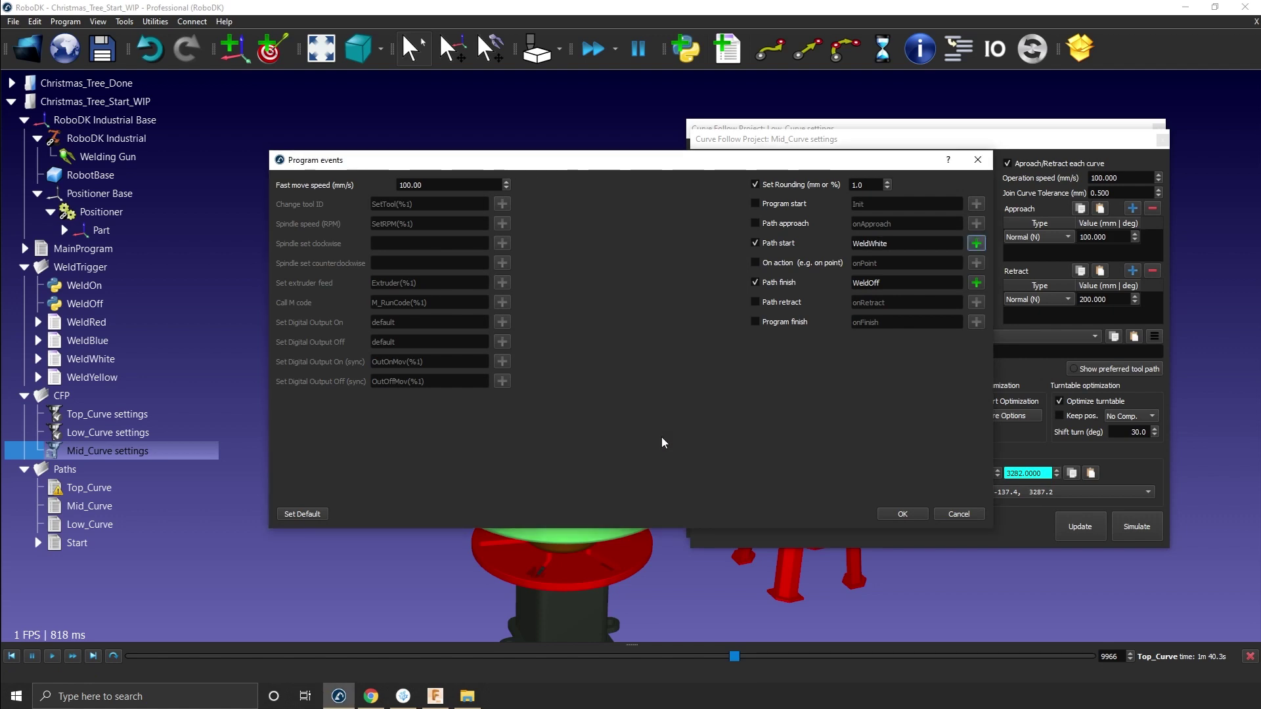
Accept the events, update the Mid_Curve path, and close the Mid_Curve and Low_Curve settings.
click(903, 514)
click(1077, 526)
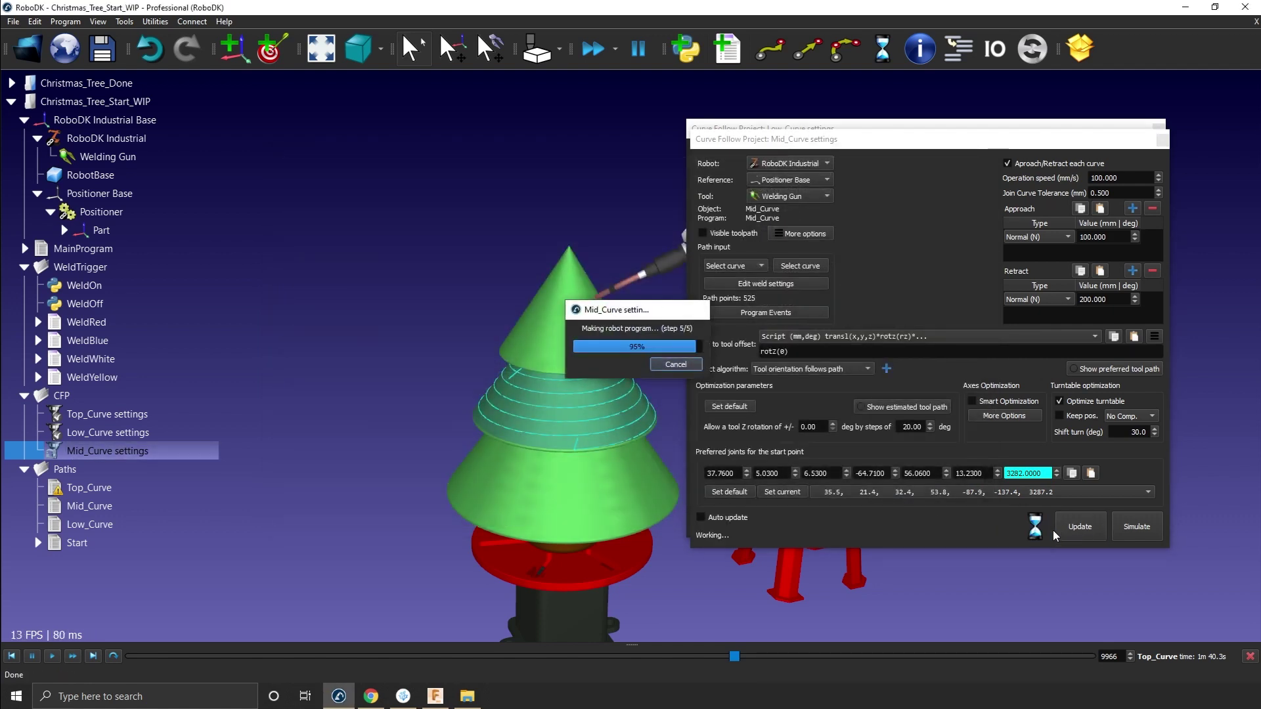
click(1161, 139)
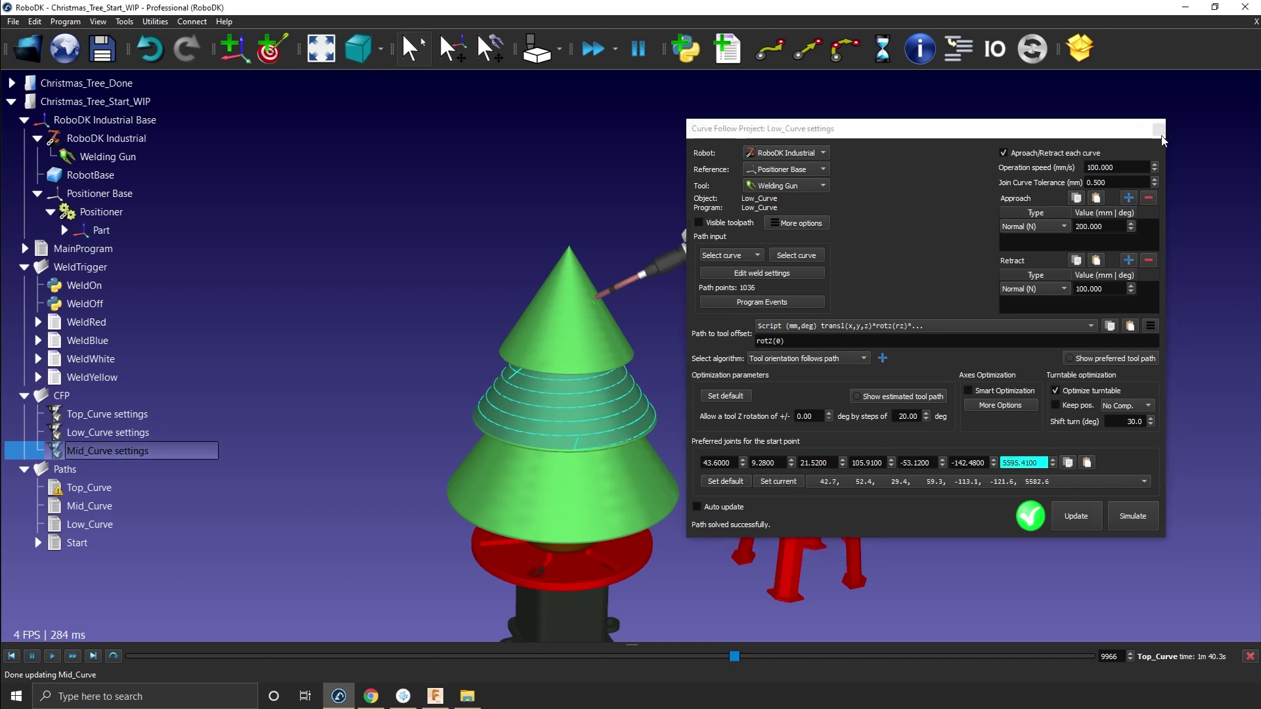
click(1159, 127)
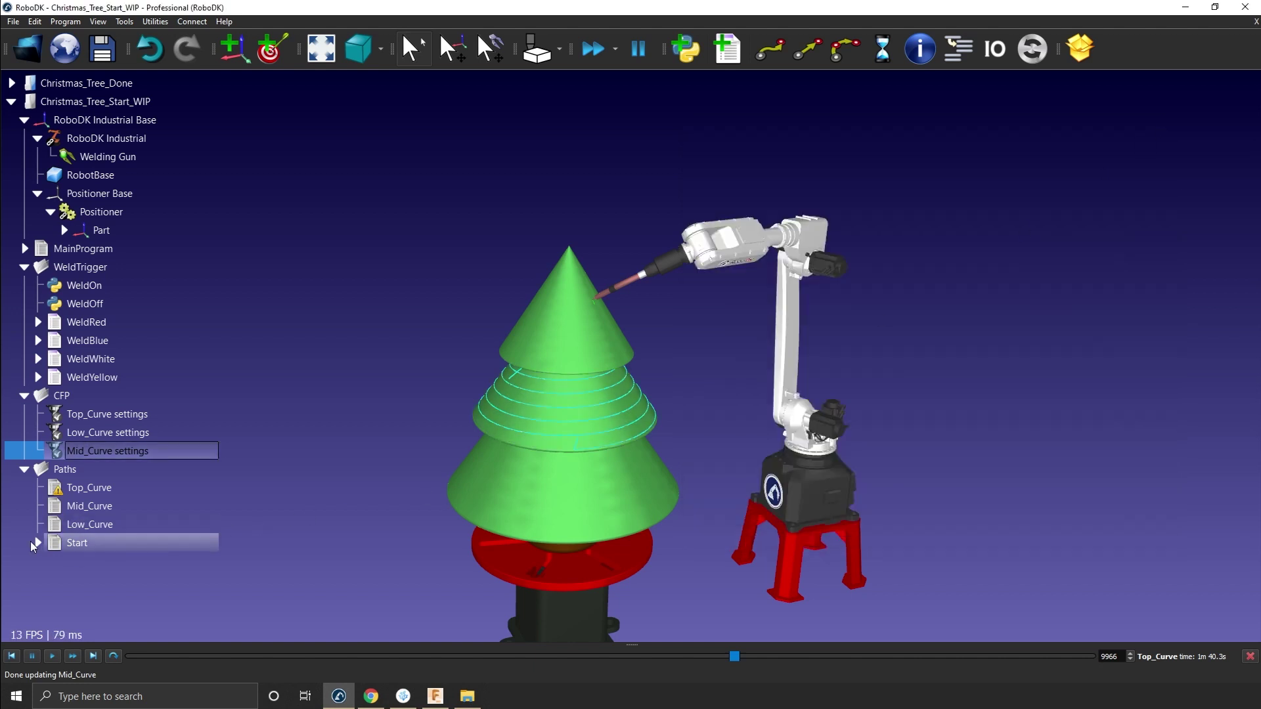
Insert a WeldYellow program call after the Start program's MoveJ (Star 1).
click(69, 547)
click(39, 543)
scroll(104, 509, down, 3)
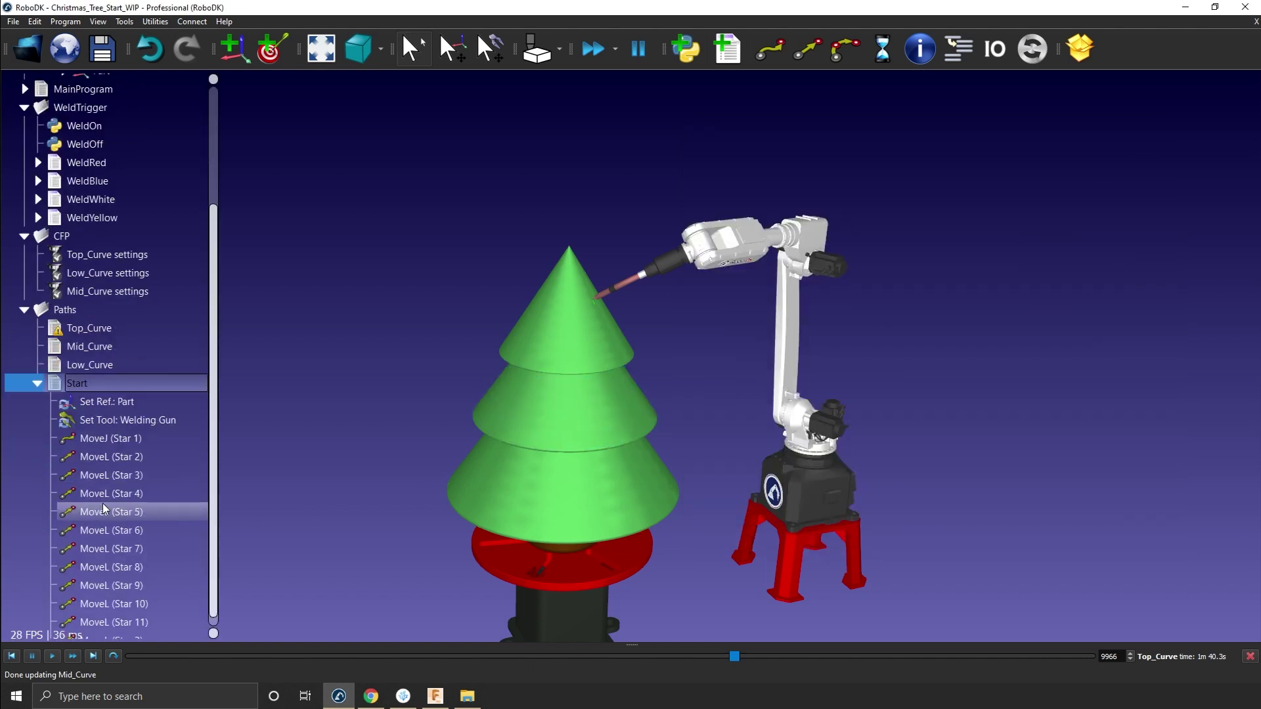
scroll(104, 509, down, 1)
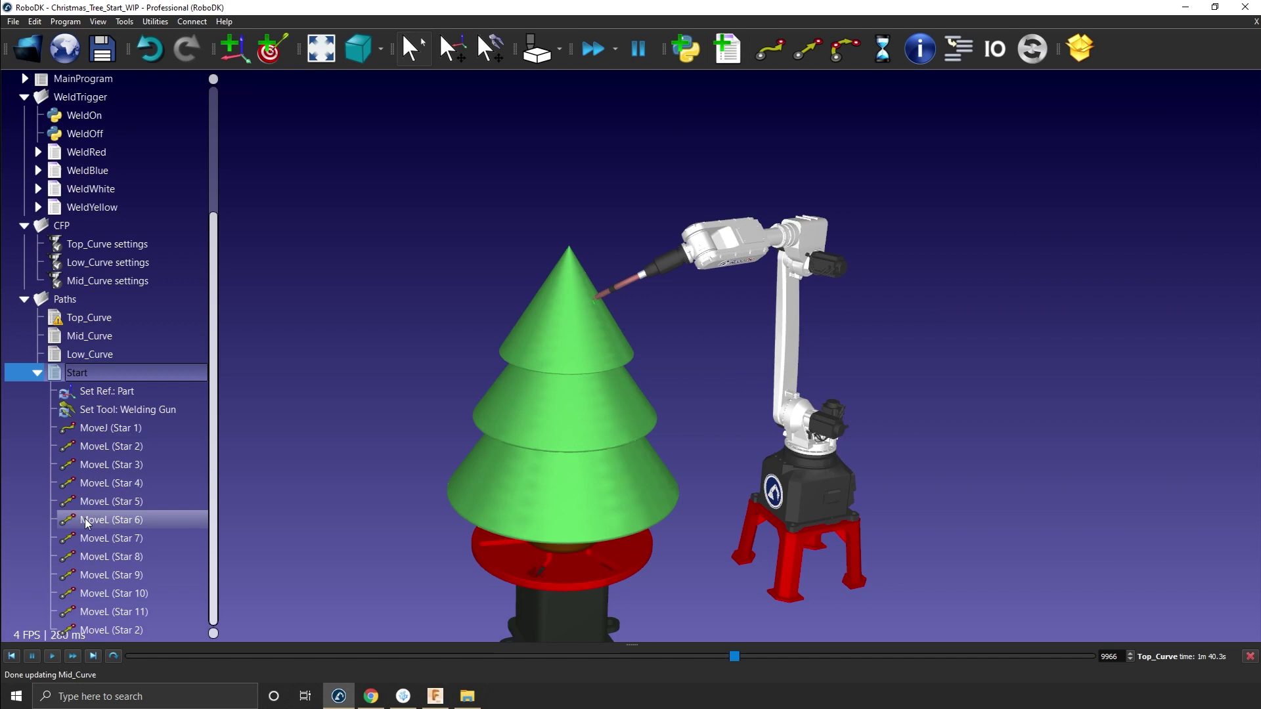
right_click(129, 437)
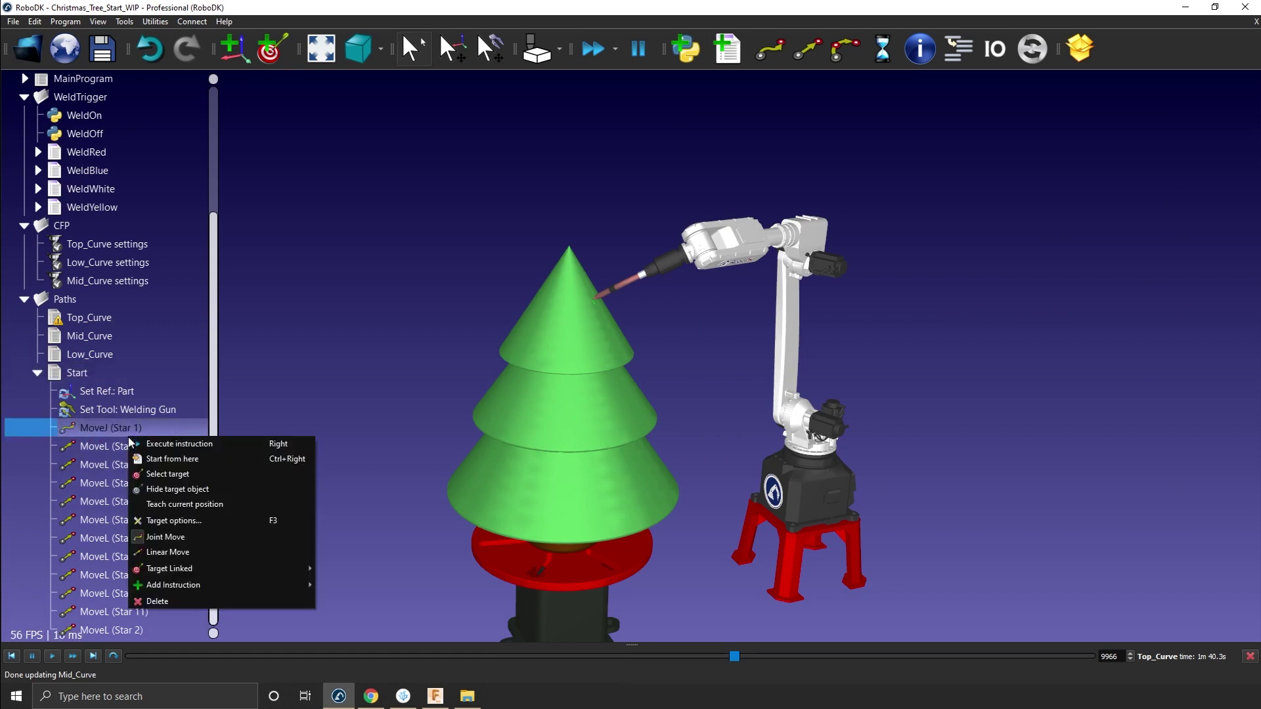
mouse_move(274, 583)
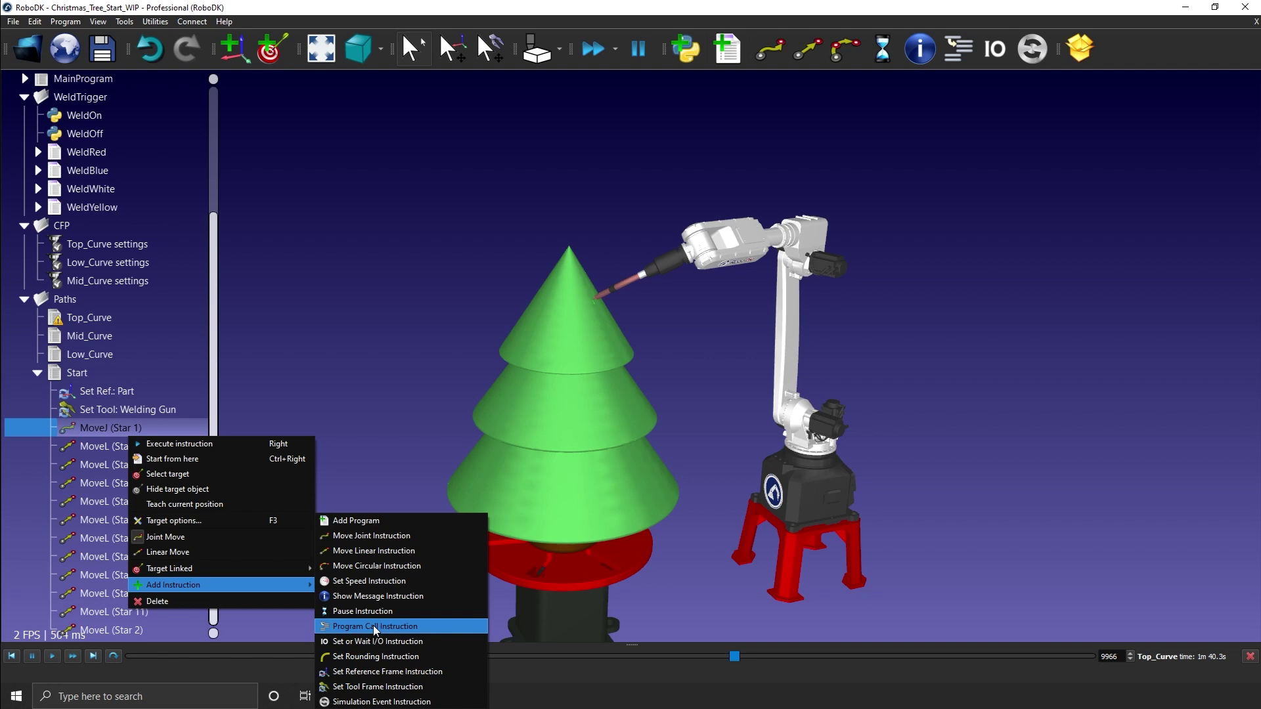
click(394, 626)
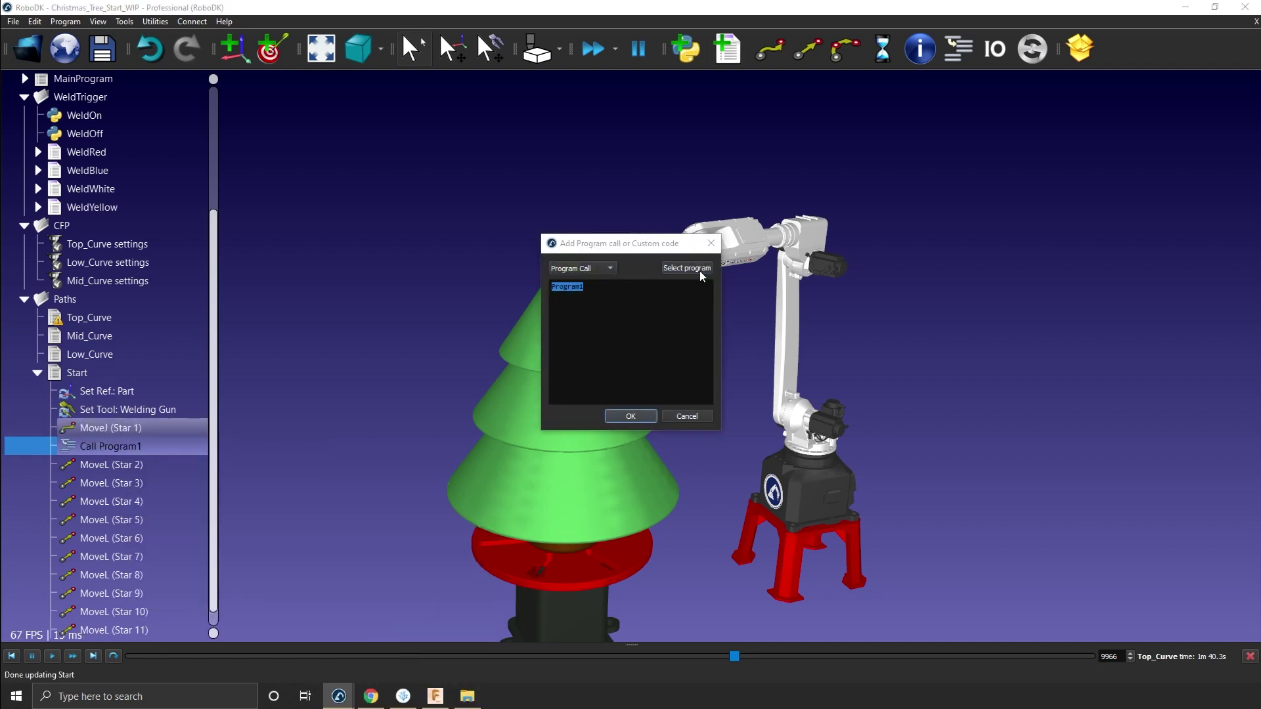
click(687, 267)
click(591, 323)
click(641, 445)
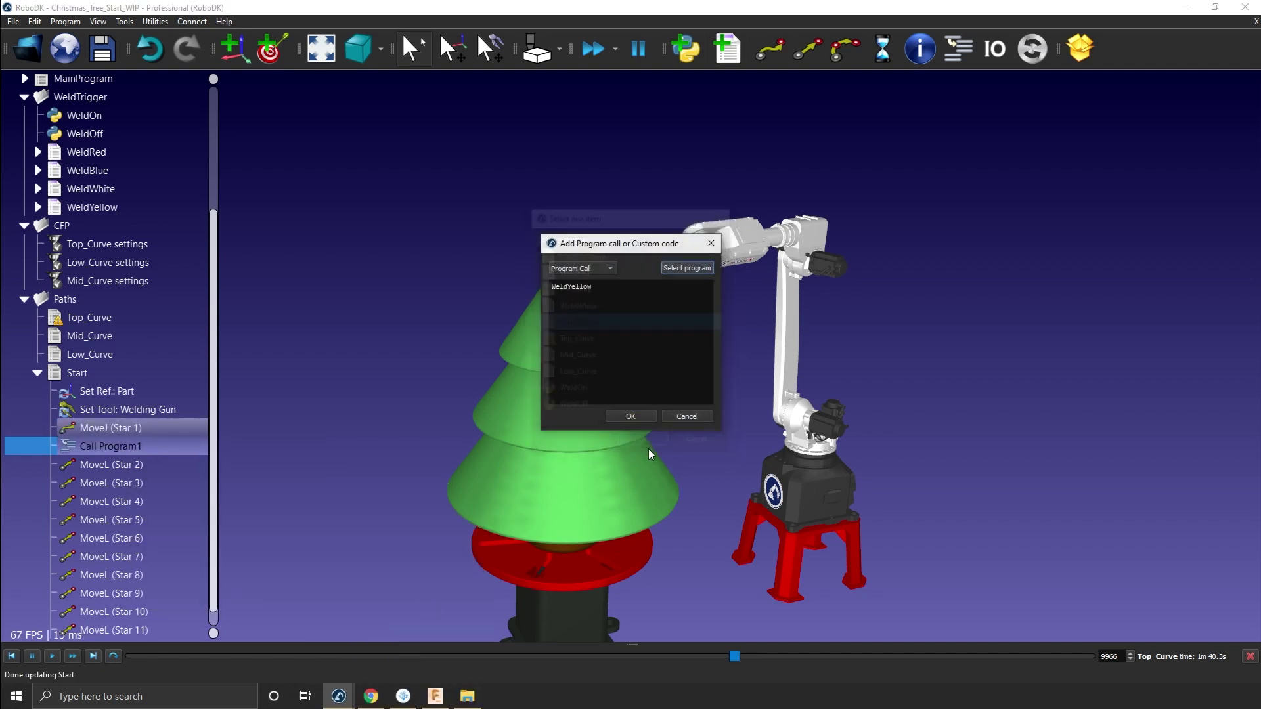
click(643, 415)
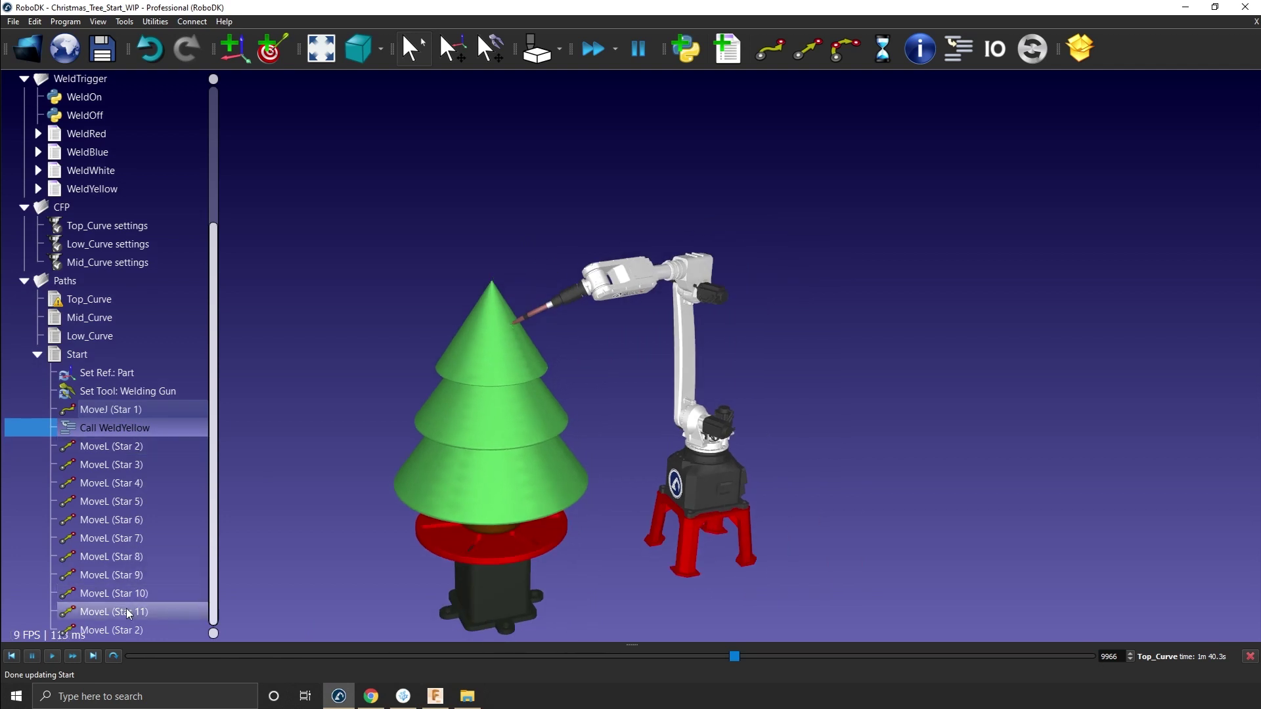
Insert a WeldOff program call after the final MoveL (Star 2) and collapse Start.
right_click(124, 629)
mouse_move(139, 606)
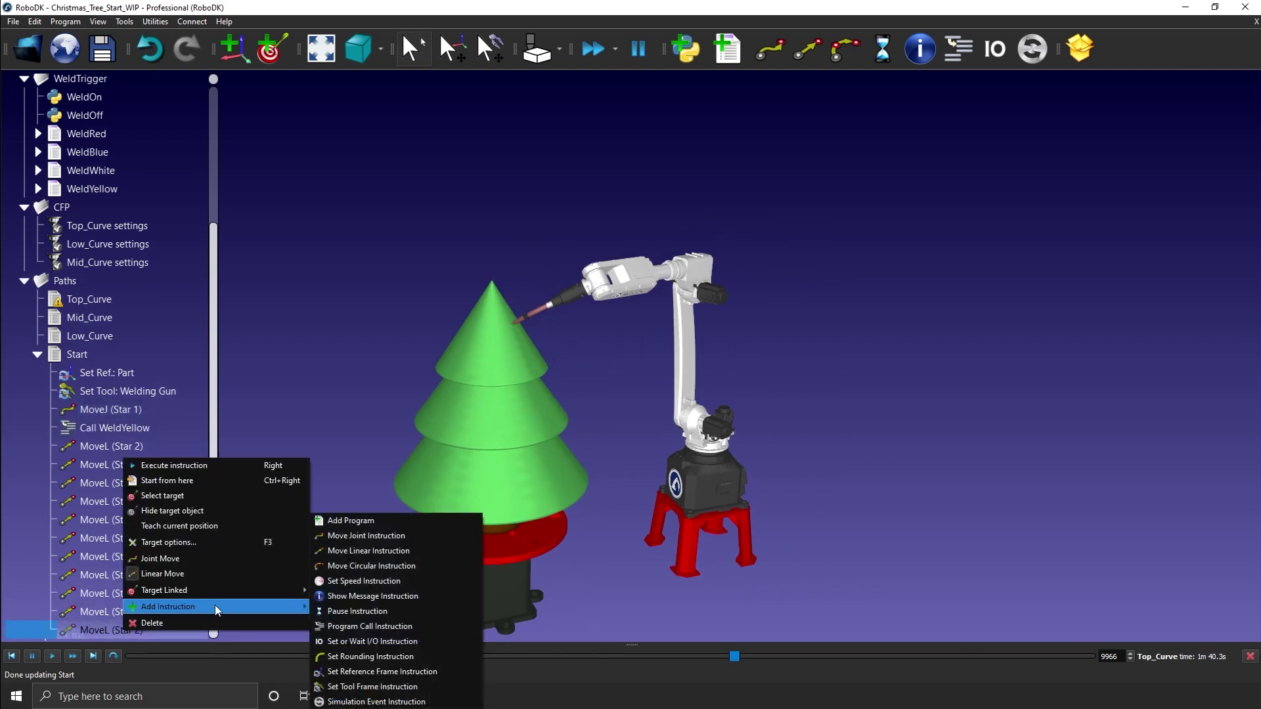
click(353, 625)
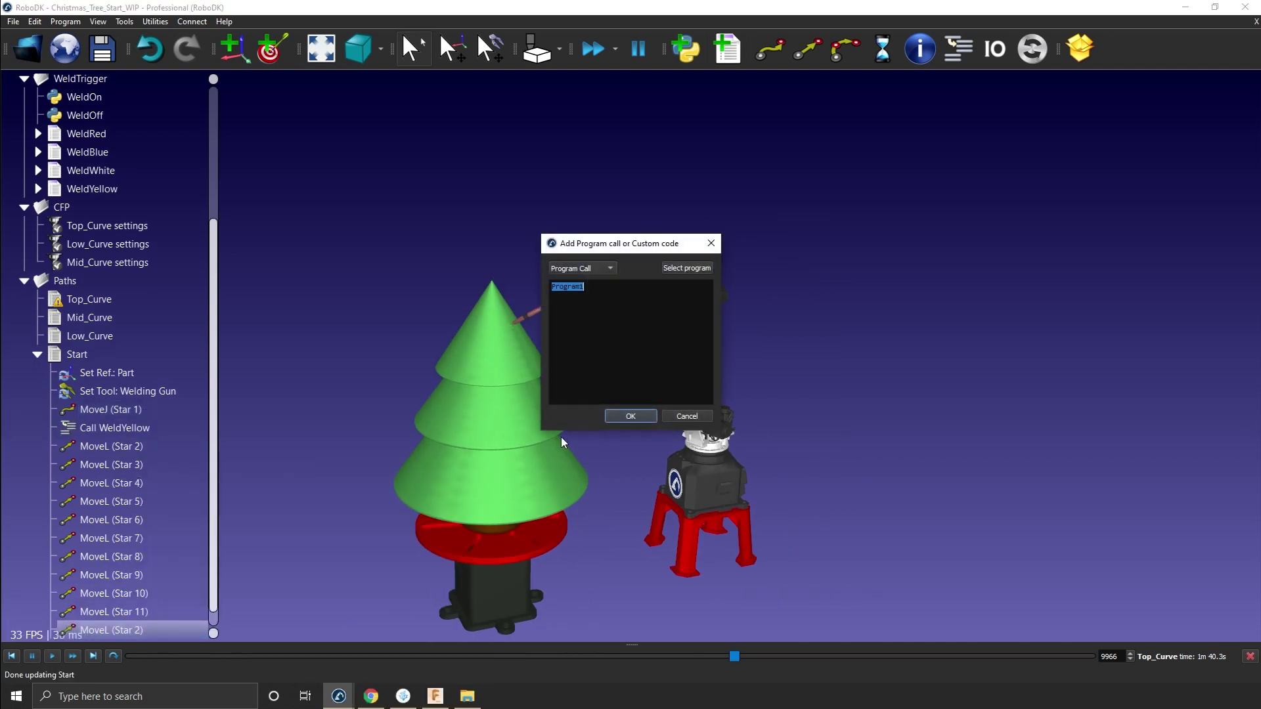
click(688, 269)
click(571, 407)
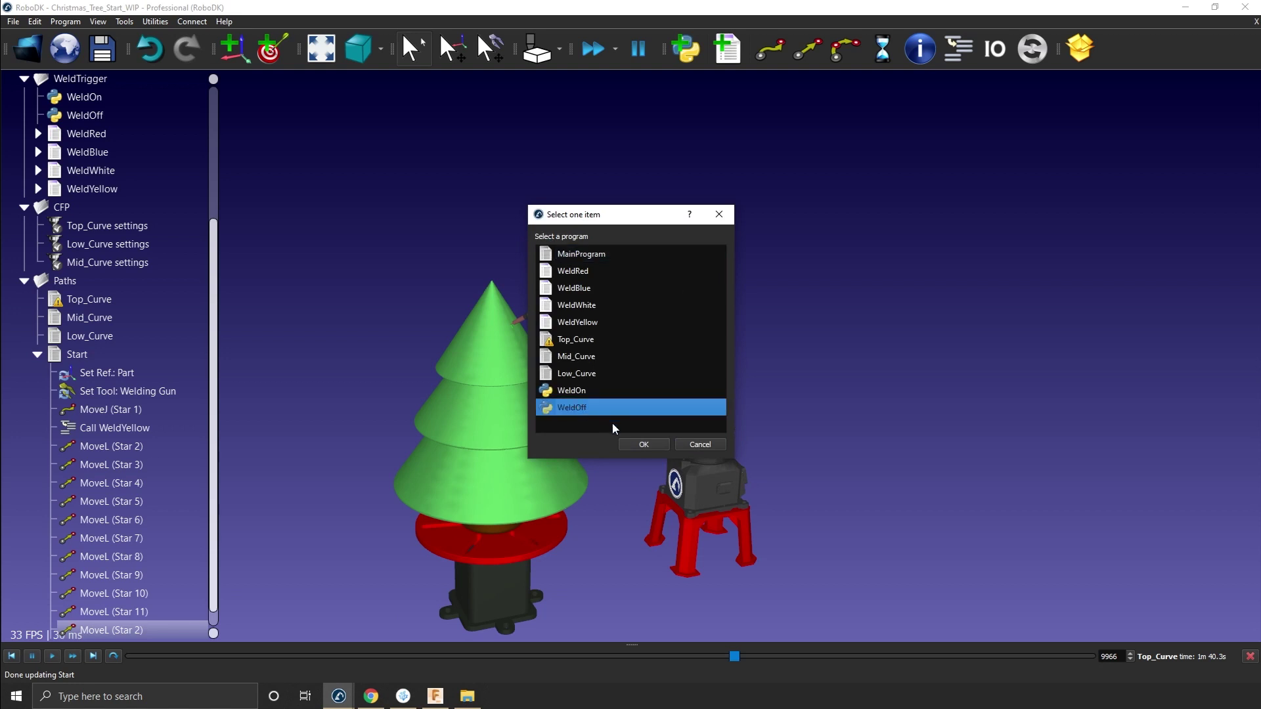
click(643, 445)
click(633, 417)
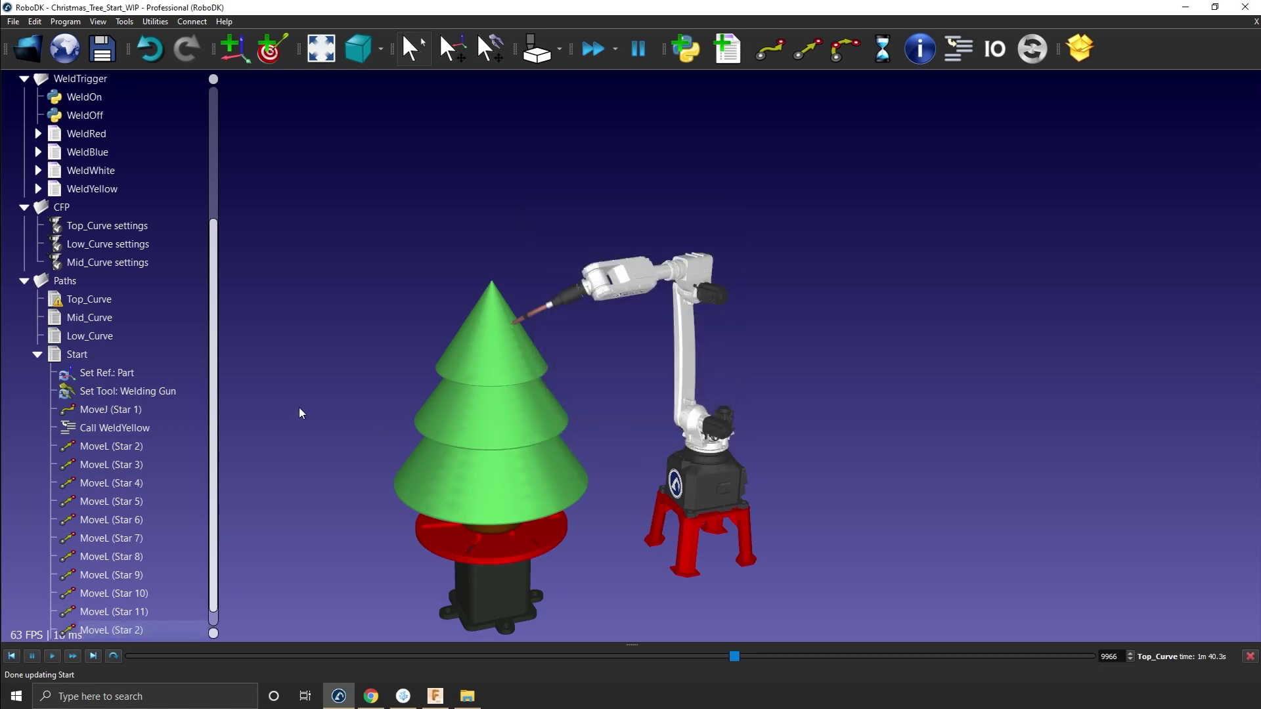
click(37, 355)
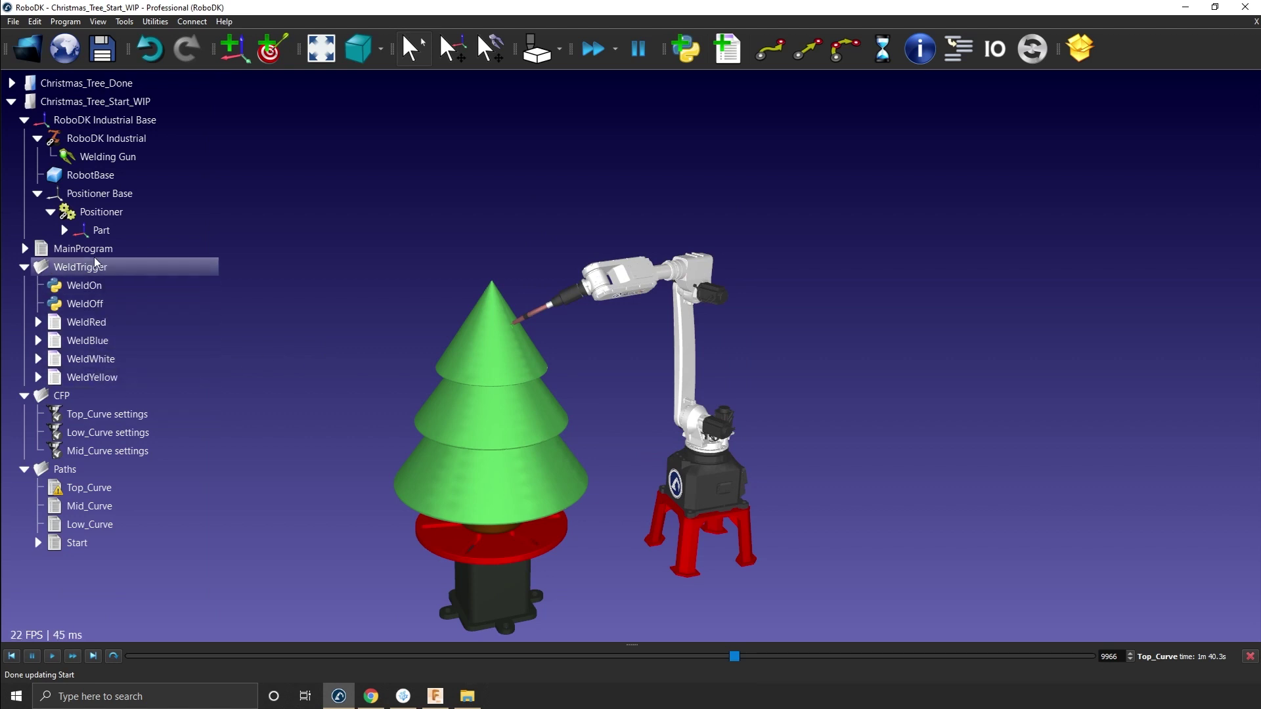
Save the station with Ctrl+S and run the MainProgram simulation.
key(ctrl+s)
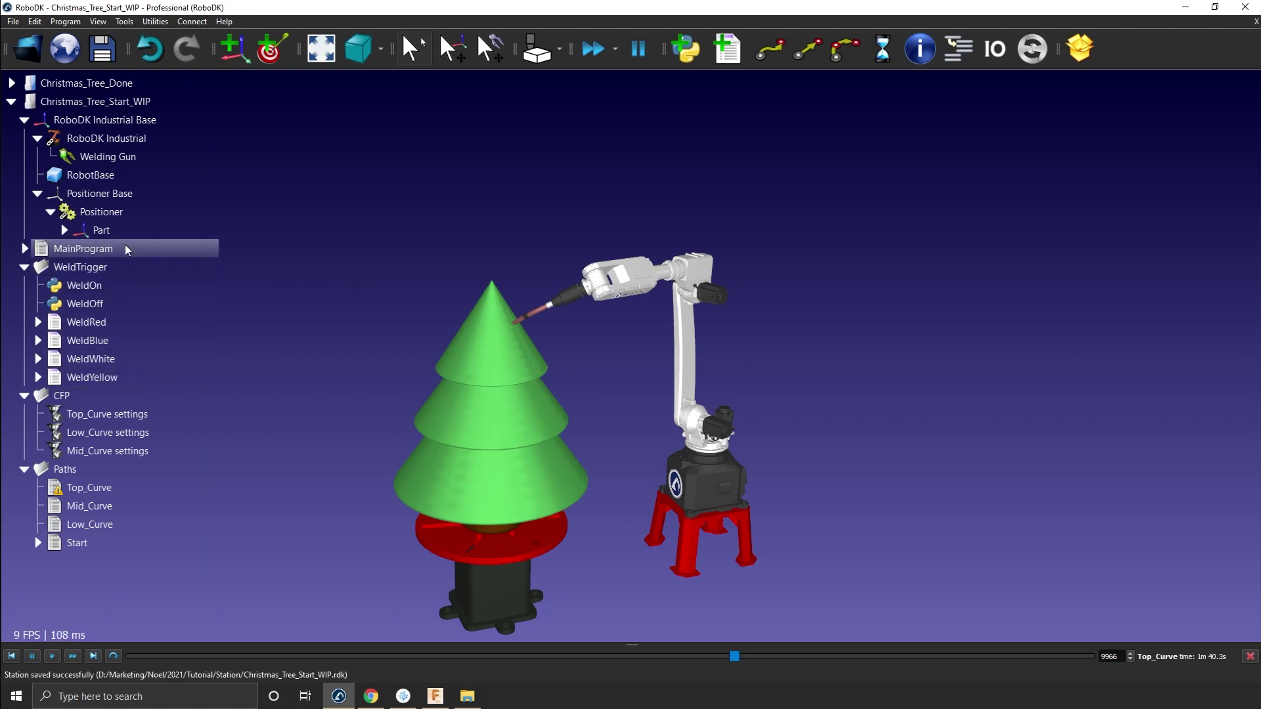
double_click(127, 249)
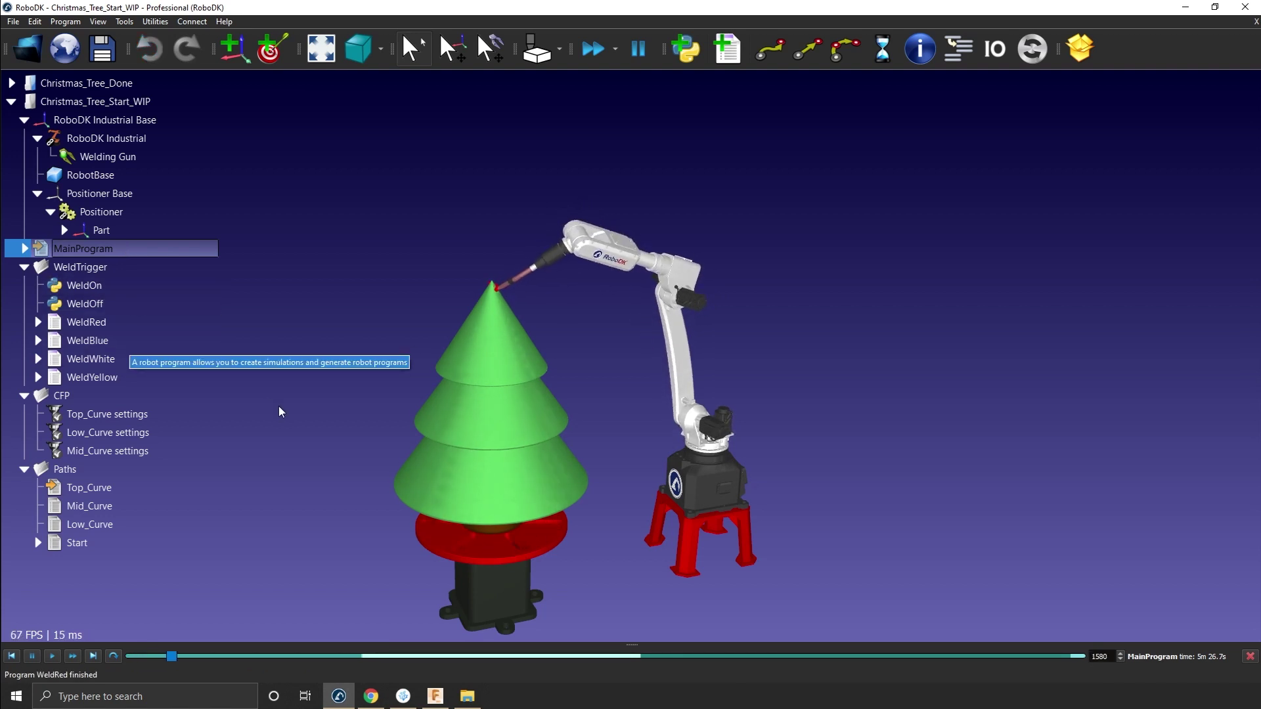
mouse_move(296, 436)
mouse_down()
mouse_move(413, 443)
mouse_move(436, 394)
mouse_move(451, 416)
mouse_move(428, 448)
mouse_move(403, 431)
mouse_up()
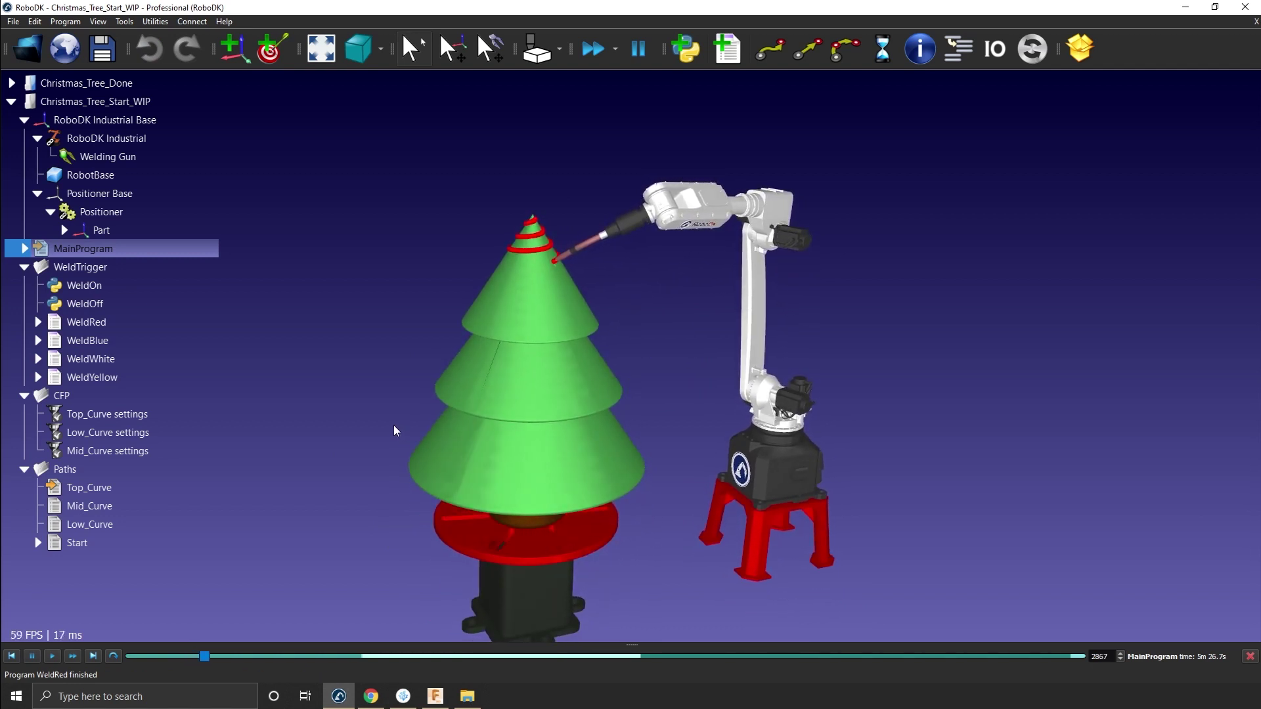
Run MainProgram to completion at 4.2x simulation speed, then set the speed back to 2.0x.
click(615, 49)
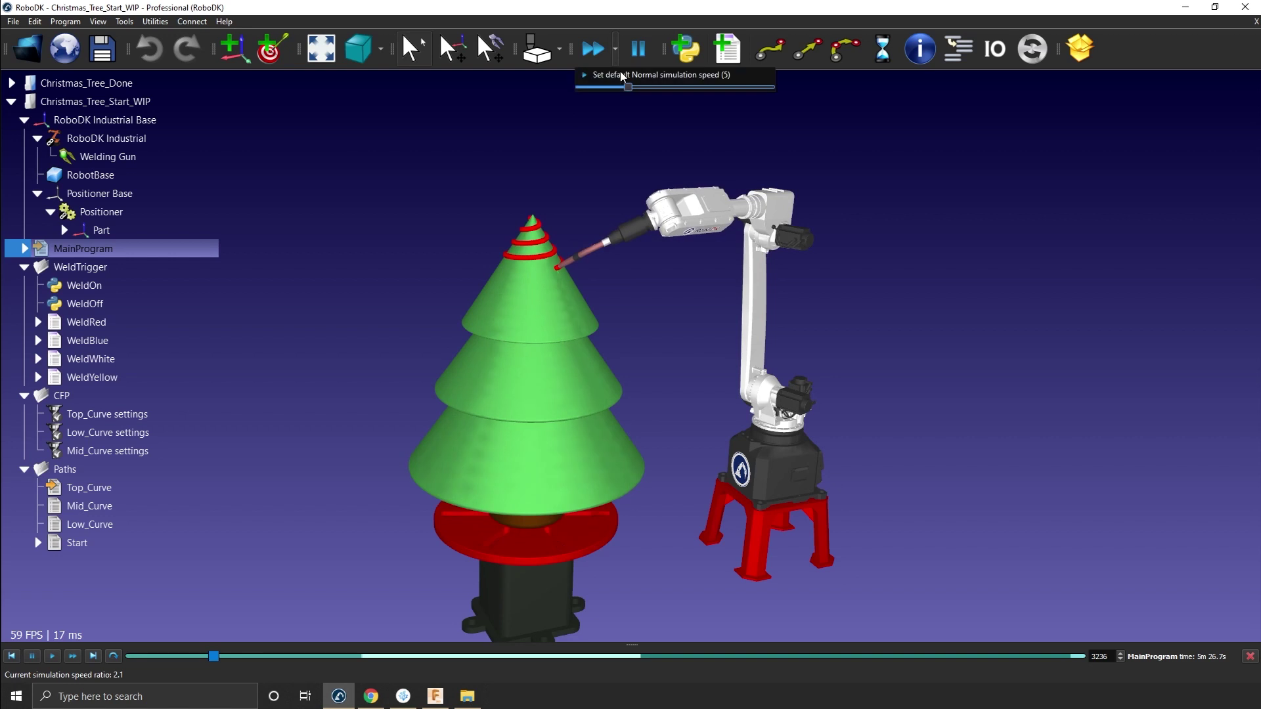
drag(628, 87, 650, 95)
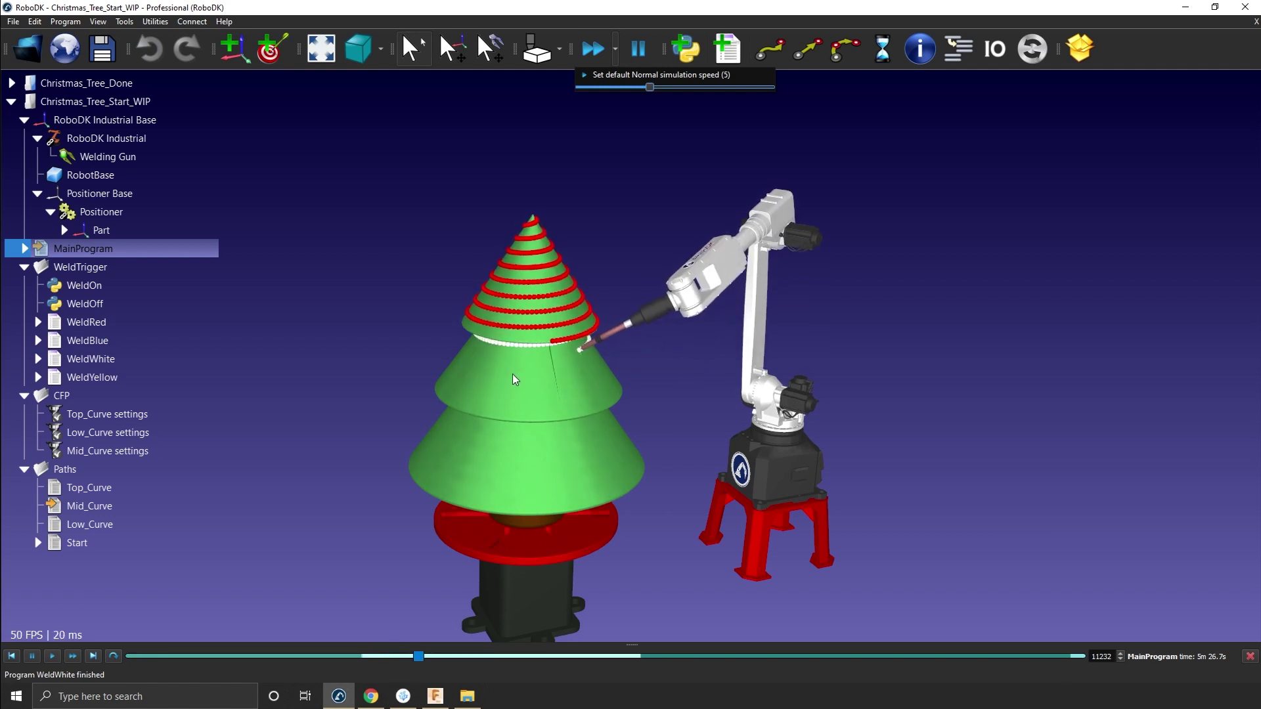
click(38, 341)
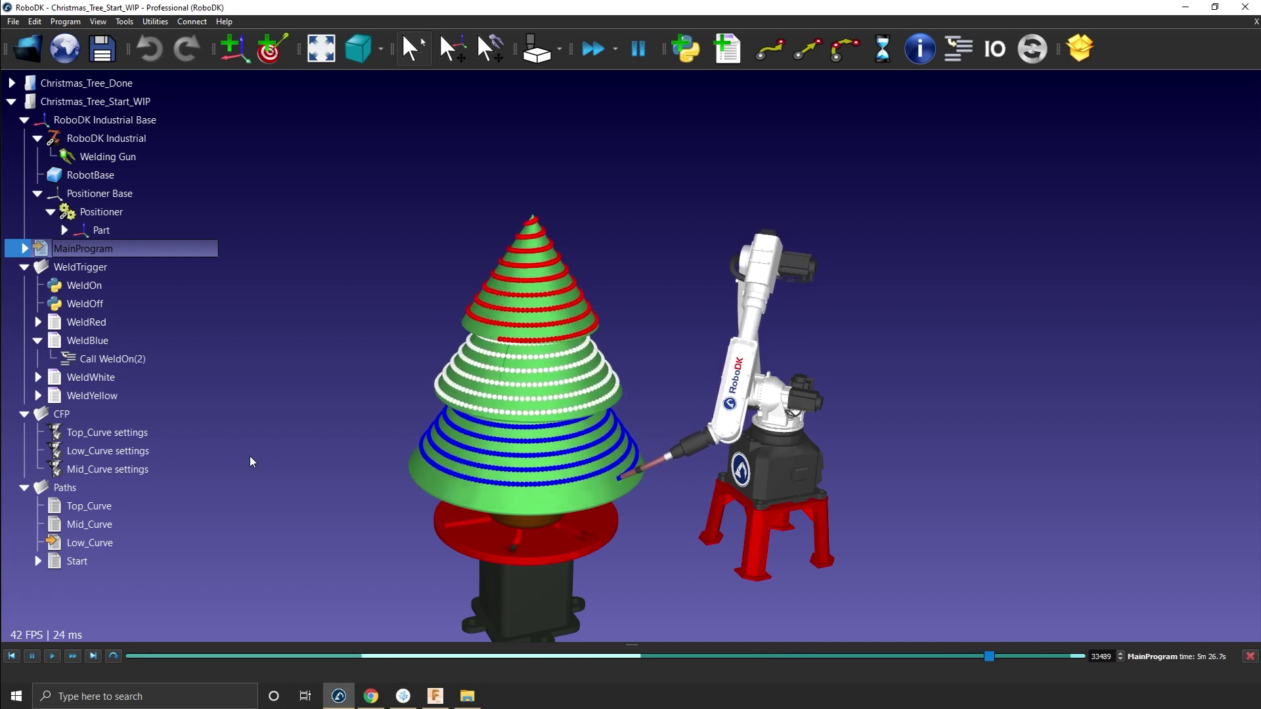
click(615, 49)
drag(648, 88, 626, 92)
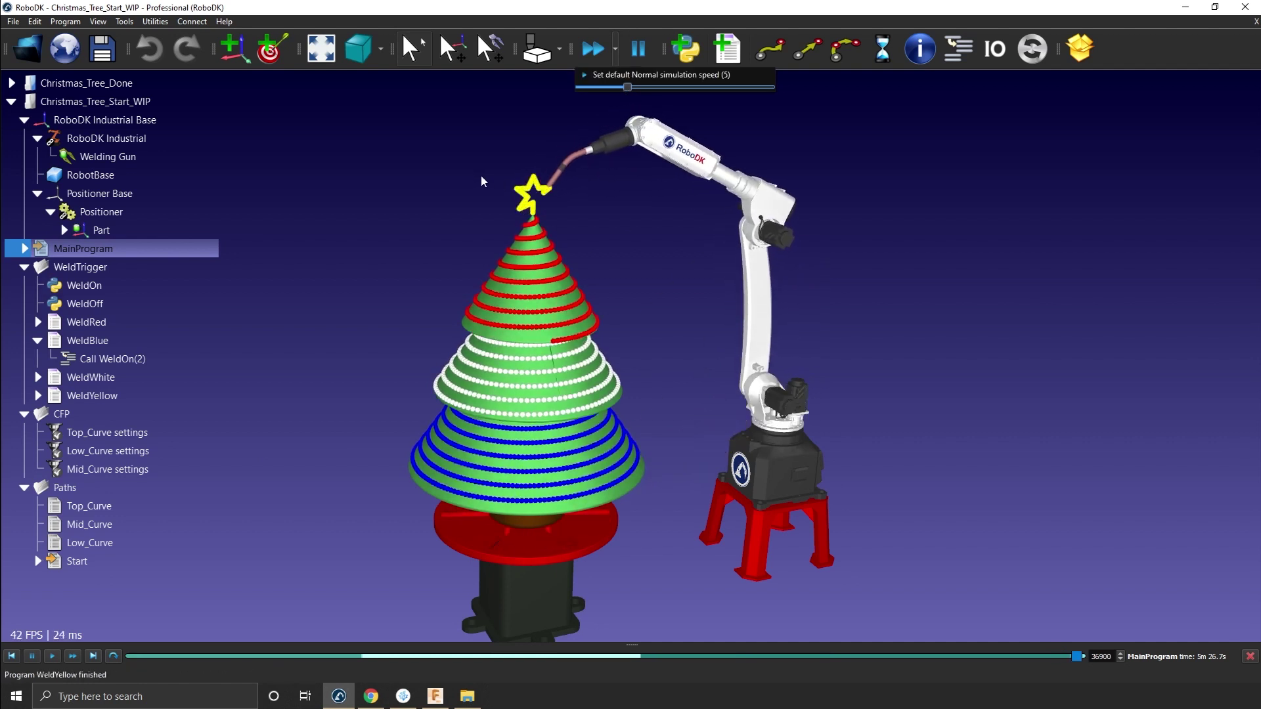
middle_drag(401, 275, 454, 273)
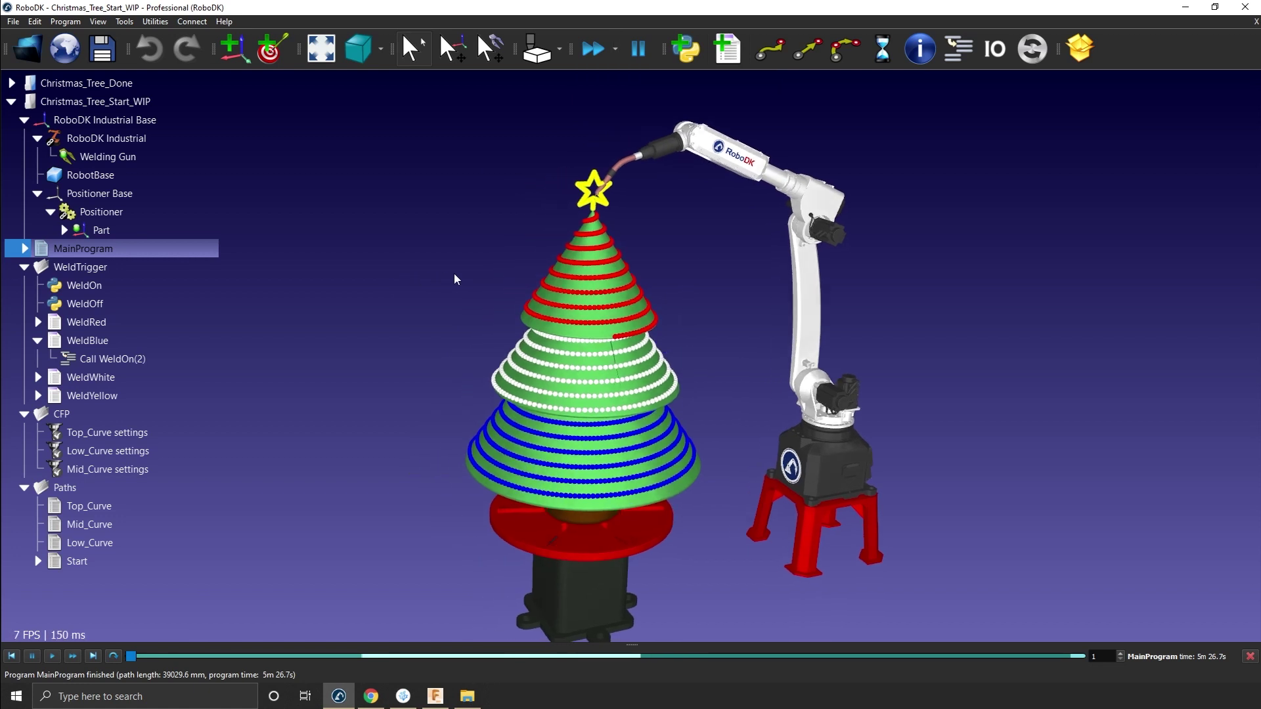